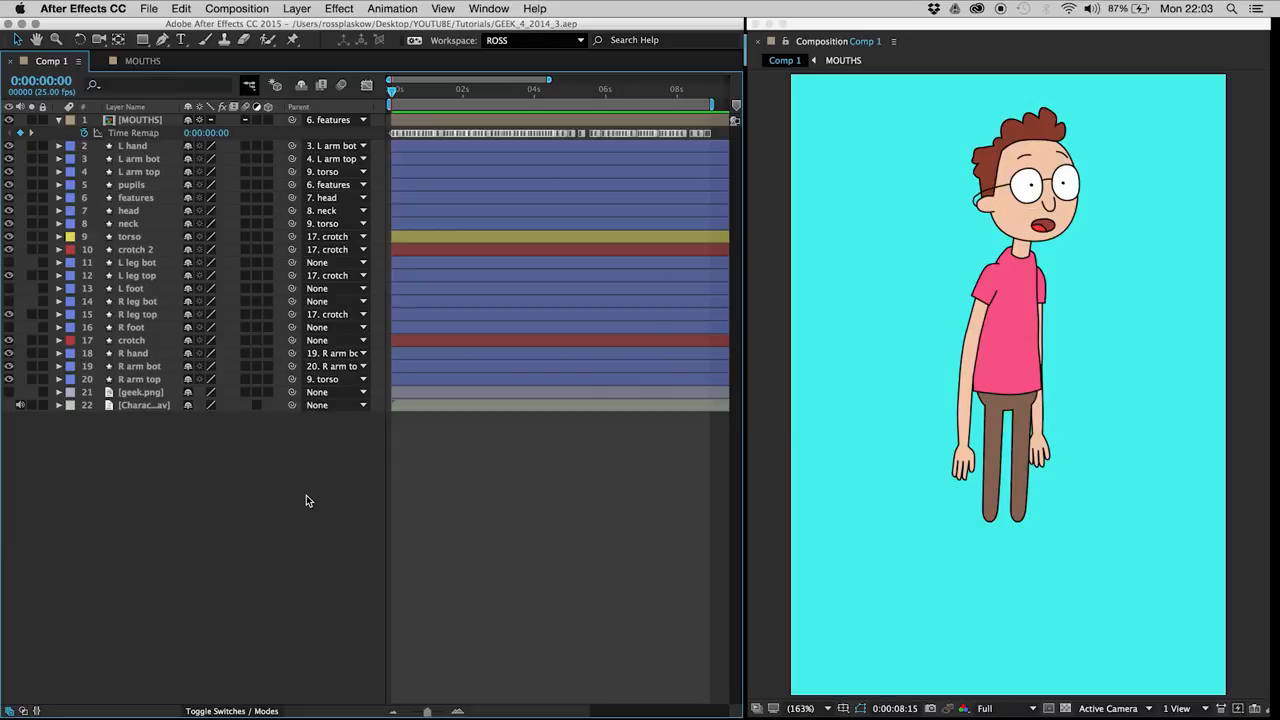
Step: Shift all the MOUTHS layer's Time Remap keyframes one frame earlier
{"action": "key", "text": "space"}
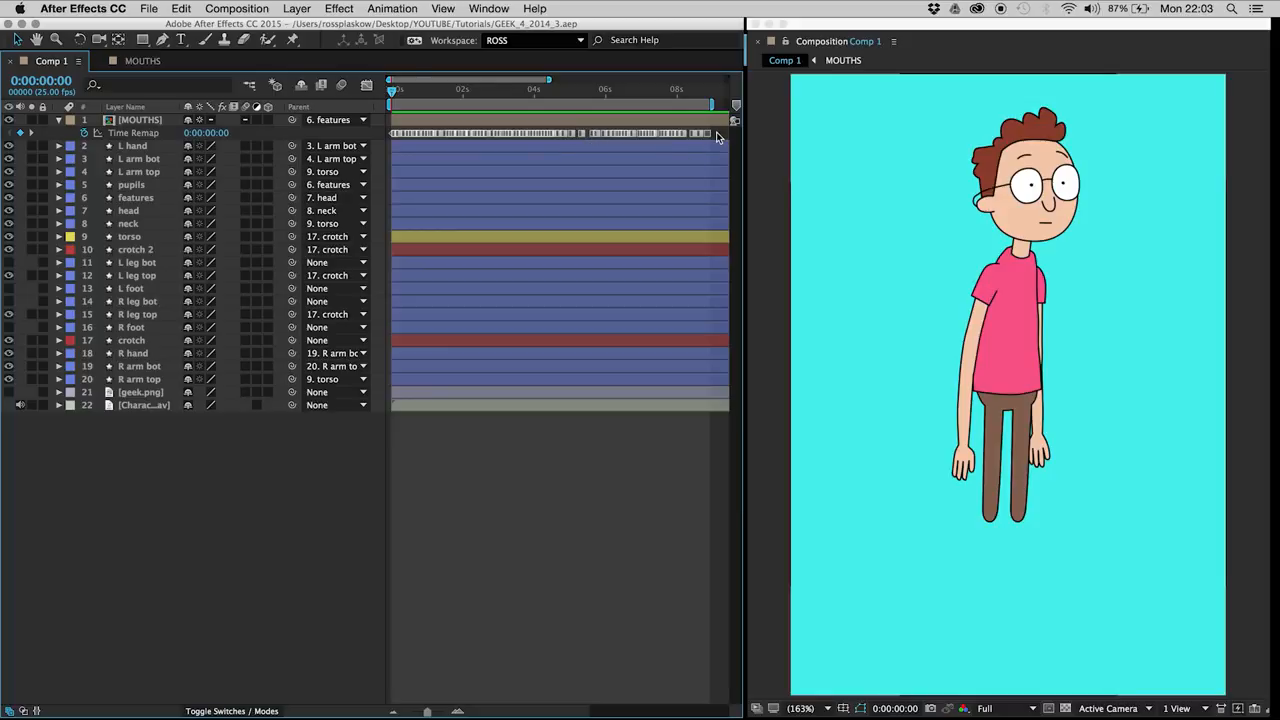
{"action": "left_click_drag", "start_coordinate": [720, 130], "coordinate": [383, 141]}
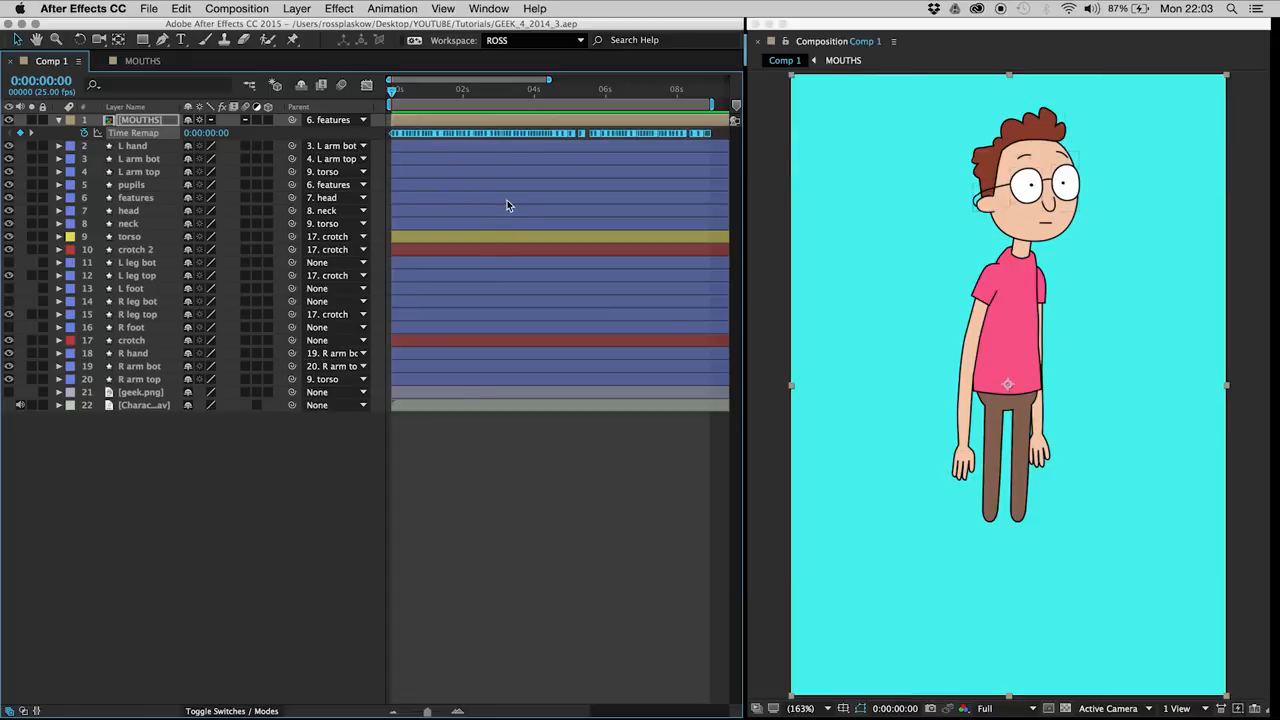
{"action": "key", "text": "alt+Left"}
{"action": "left_click", "coordinate": [268, 524]}
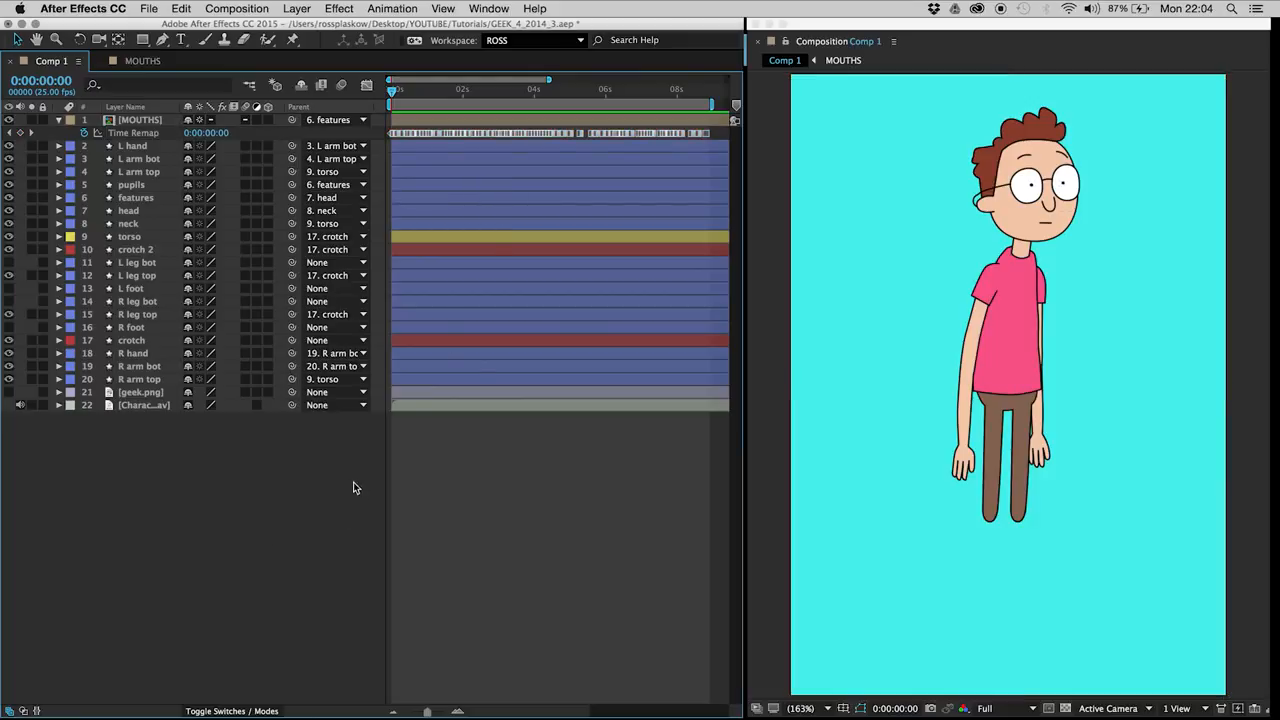
Step: Preview the lip sync and shorten the work area to about the first 1.5 seconds
{"action": "key", "text": "space"}
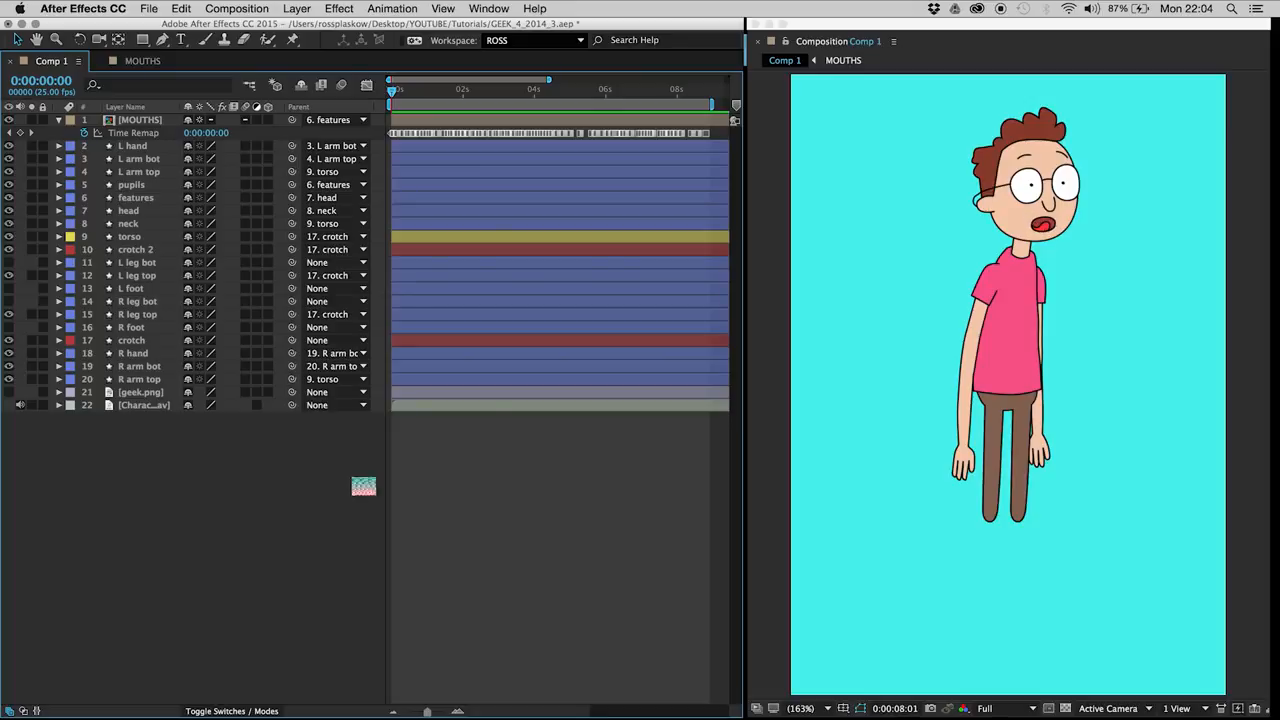
{"action": "key", "text": "space"}
{"action": "left_click_drag", "start_coordinate": [327, 472], "coordinate": [279, 502]}
{"action": "mouse_move", "coordinate": [419, 93]}
{"action": "left_mouse_down"}
{"action": "mouse_move", "coordinate": [406, 90]}
{"action": "mouse_move", "coordinate": [444, 92]}
{"action": "left_mouse_up"}
{"action": "key", "text": "space"}
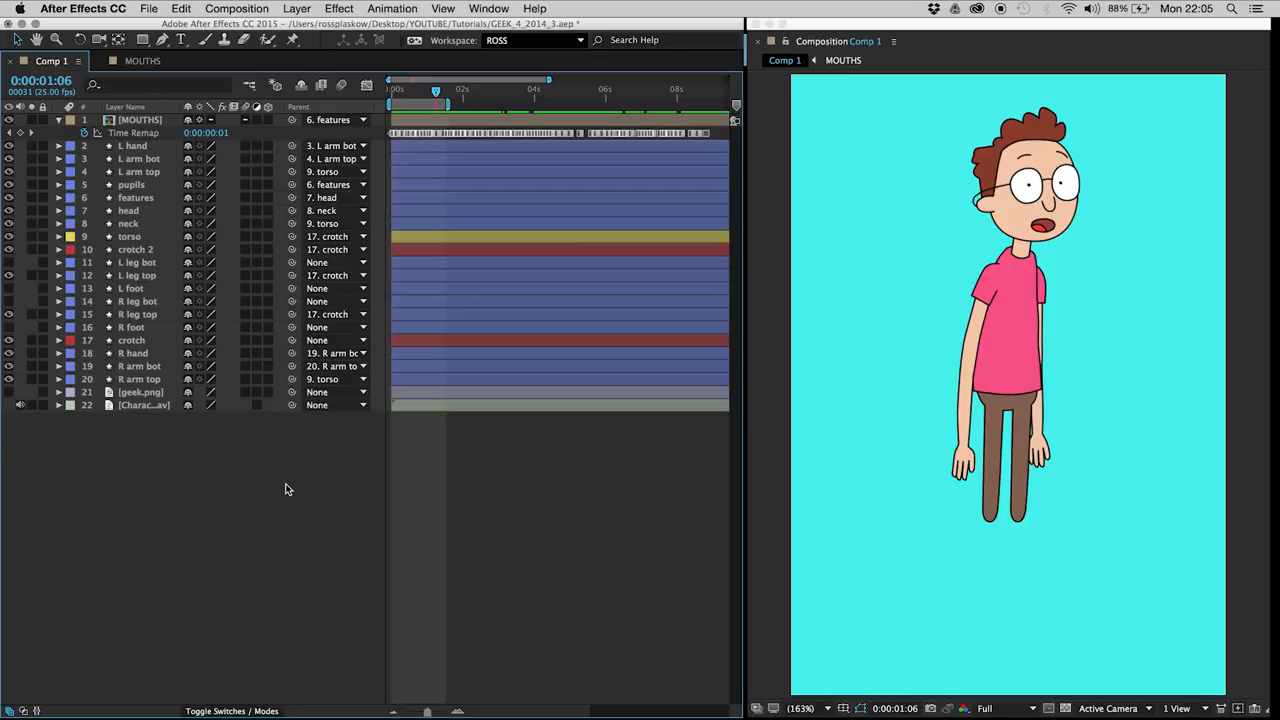
Step: Add a Rotation keyframe to the torso layer at frame 7
{"action": "left_click_drag", "start_coordinate": [417, 94], "coordinate": [402, 93]}
{"action": "left_click", "coordinate": [401, 91]}
{"action": "left_click", "coordinate": [403, 94]}
{"action": "left_click", "coordinate": [140, 237]}
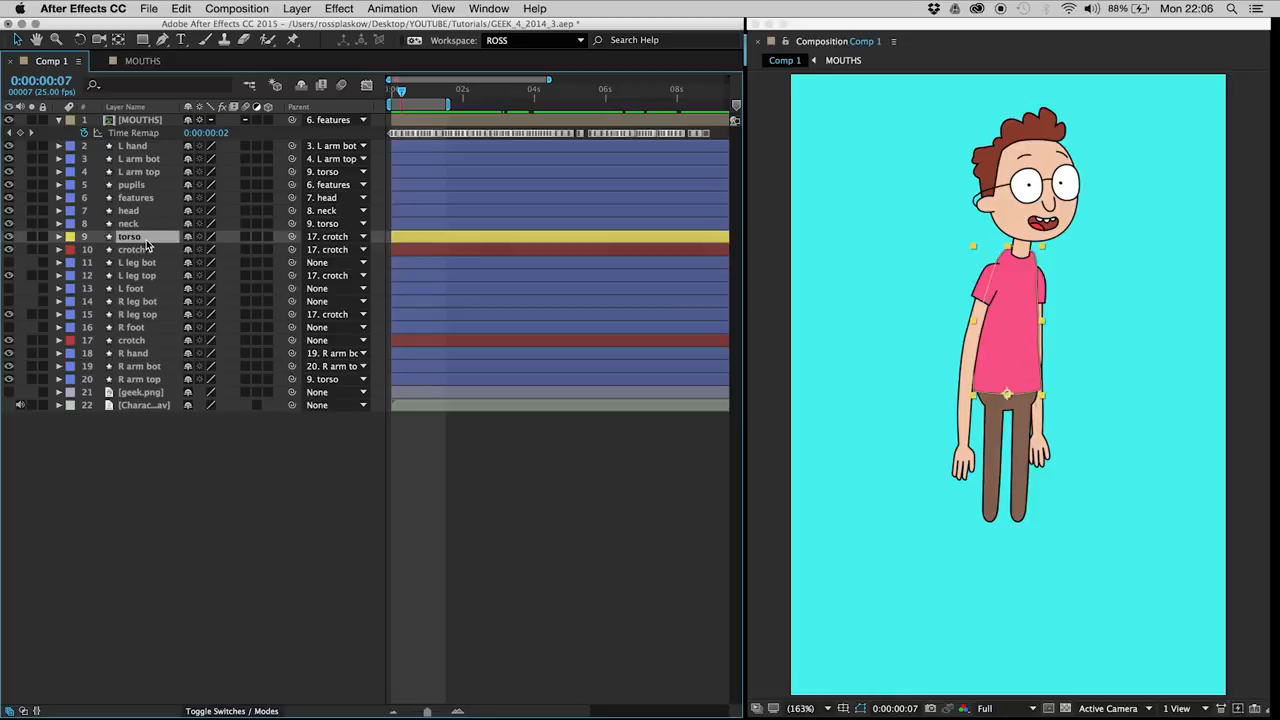
{"action": "key", "text": "r"}
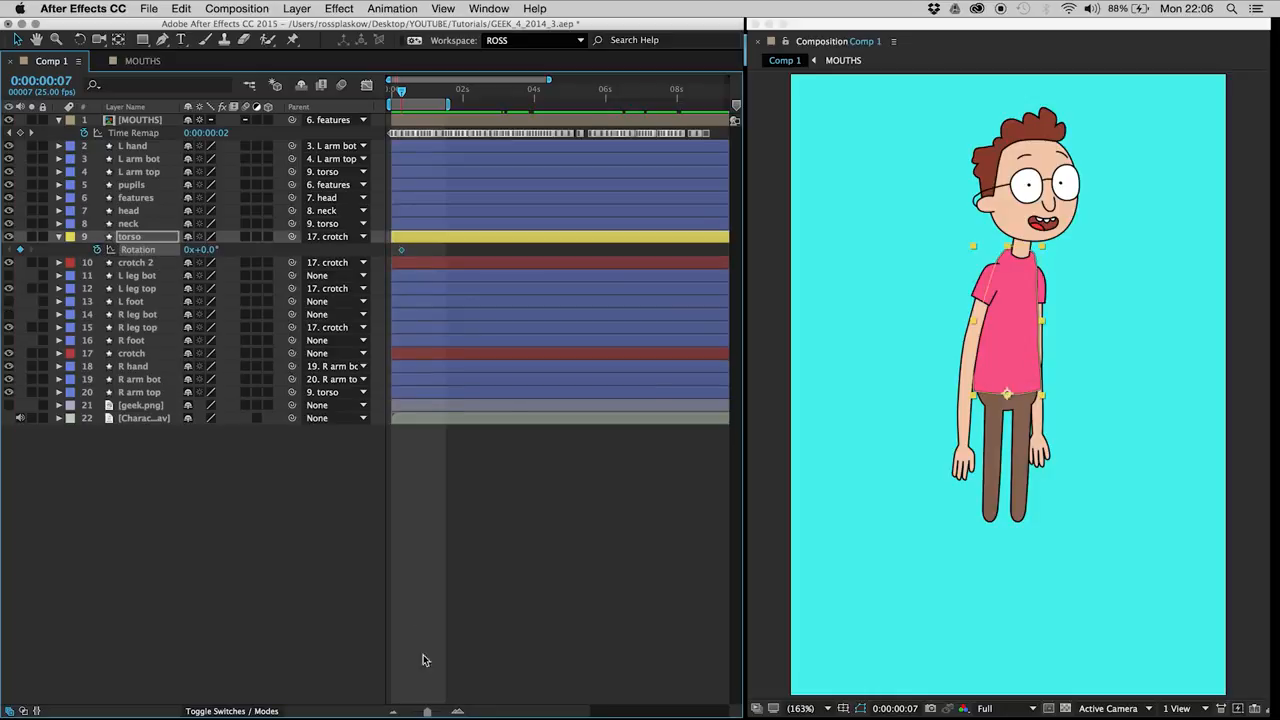
Step: Add another torso Rotation keyframe at frame 3 to hold the starting pose
{"action": "left_click", "coordinate": [458, 711]}
{"action": "left_click", "coordinate": [458, 711]}
{"action": "key", "text": "space"}
{"action": "left_click_drag", "start_coordinate": [467, 527], "coordinate": [677, 534]}
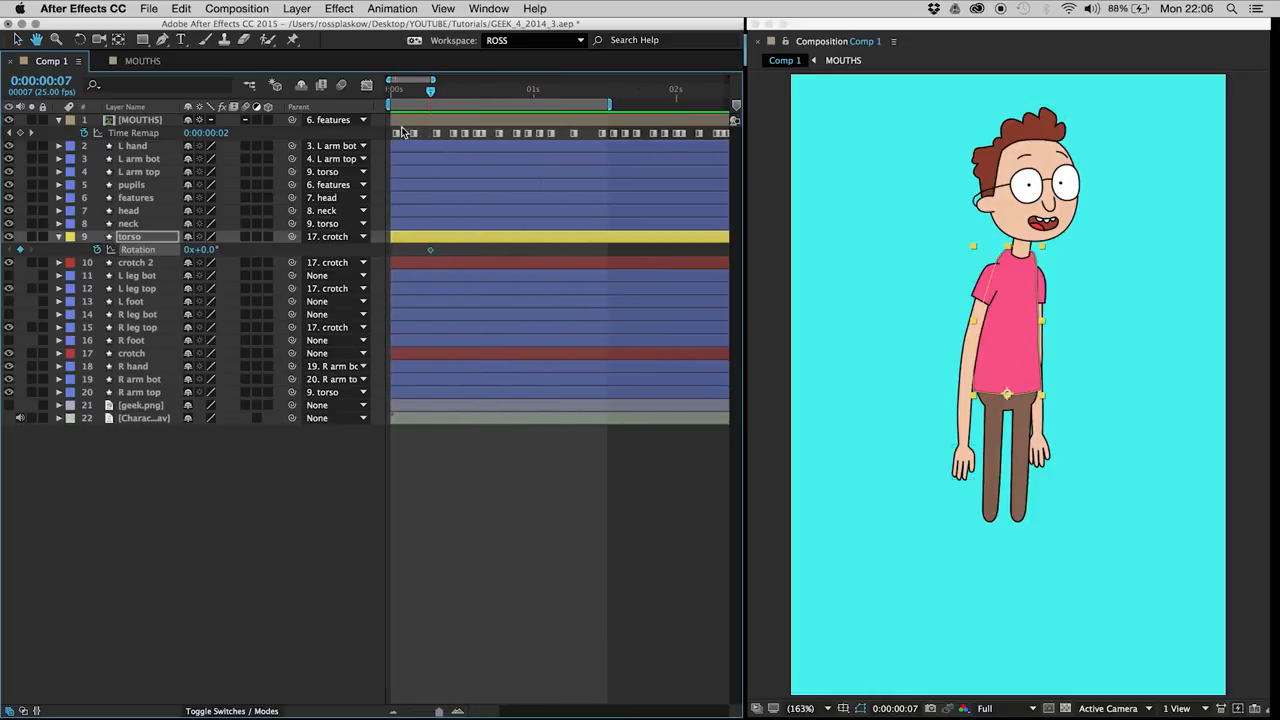
{"action": "left_click", "coordinate": [409, 88]}
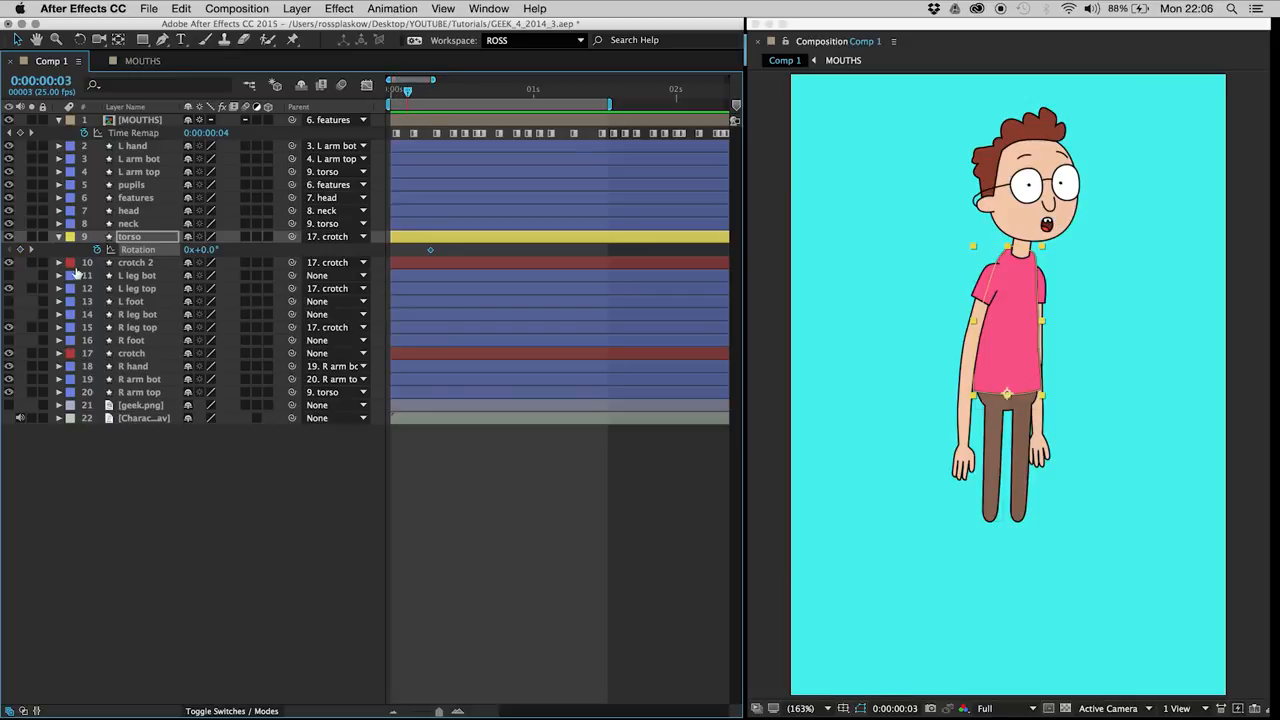
{"action": "left_click", "coordinate": [20, 249]}
Step: Set the torso's Rotation keyframe at frame 7 to -2°
{"action": "key", "text": "Page_Down"}
{"action": "left_click", "coordinate": [521, 510]}
{"action": "left_click", "coordinate": [440, 92]}
{"action": "left_click_drag", "start_coordinate": [442, 96], "coordinate": [430, 92]}
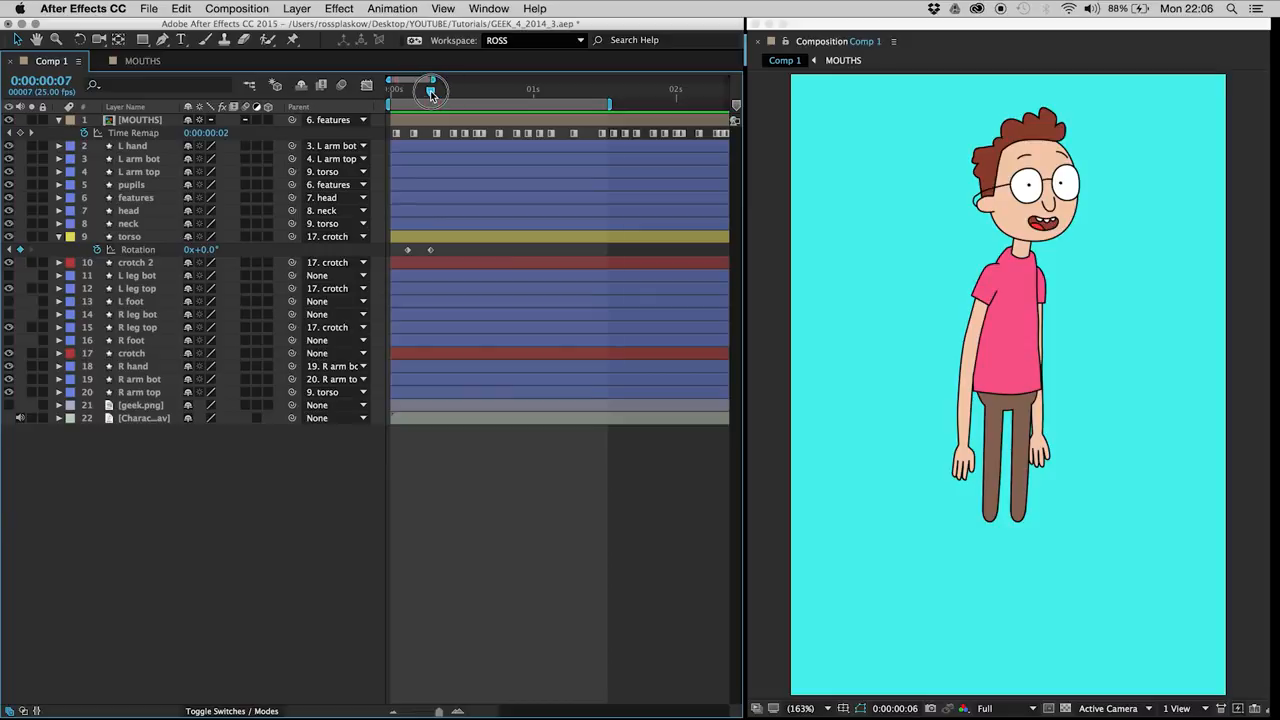
{"action": "left_click", "coordinate": [430, 249]}
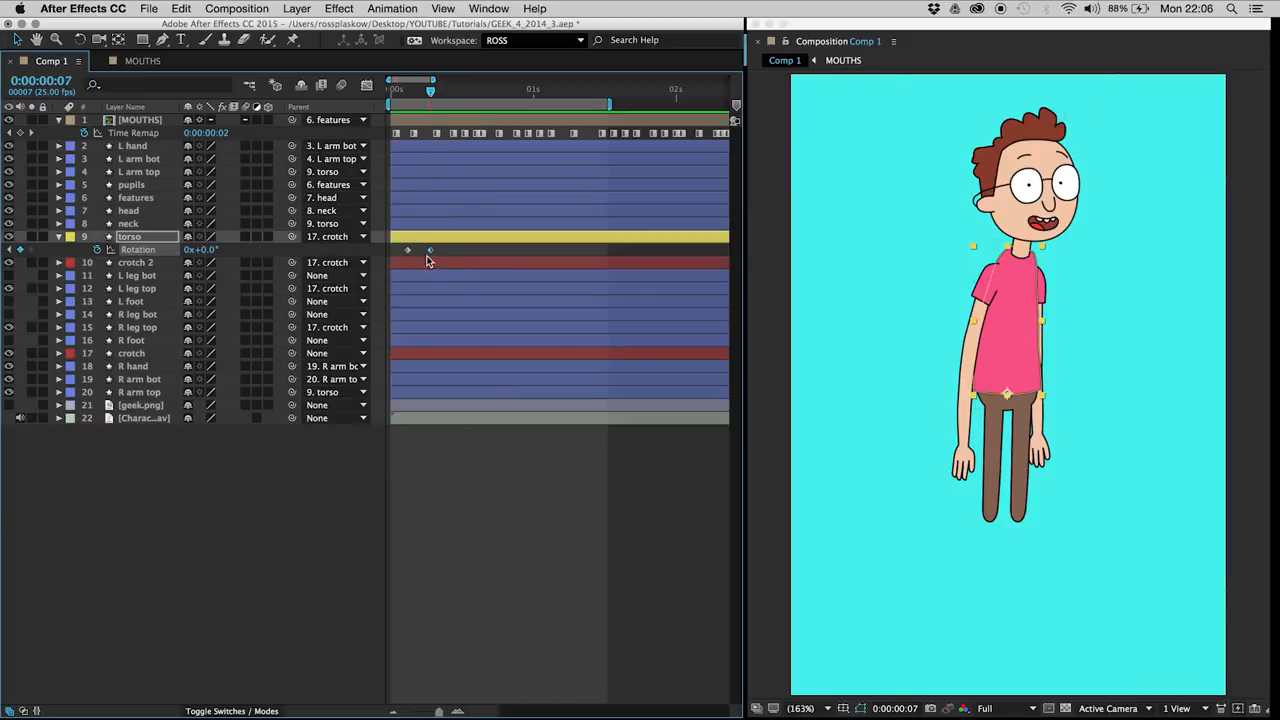
{"action": "left_click", "coordinate": [205, 249]}
{"action": "type", "text": "-2"}
{"action": "key", "text": "Return"}
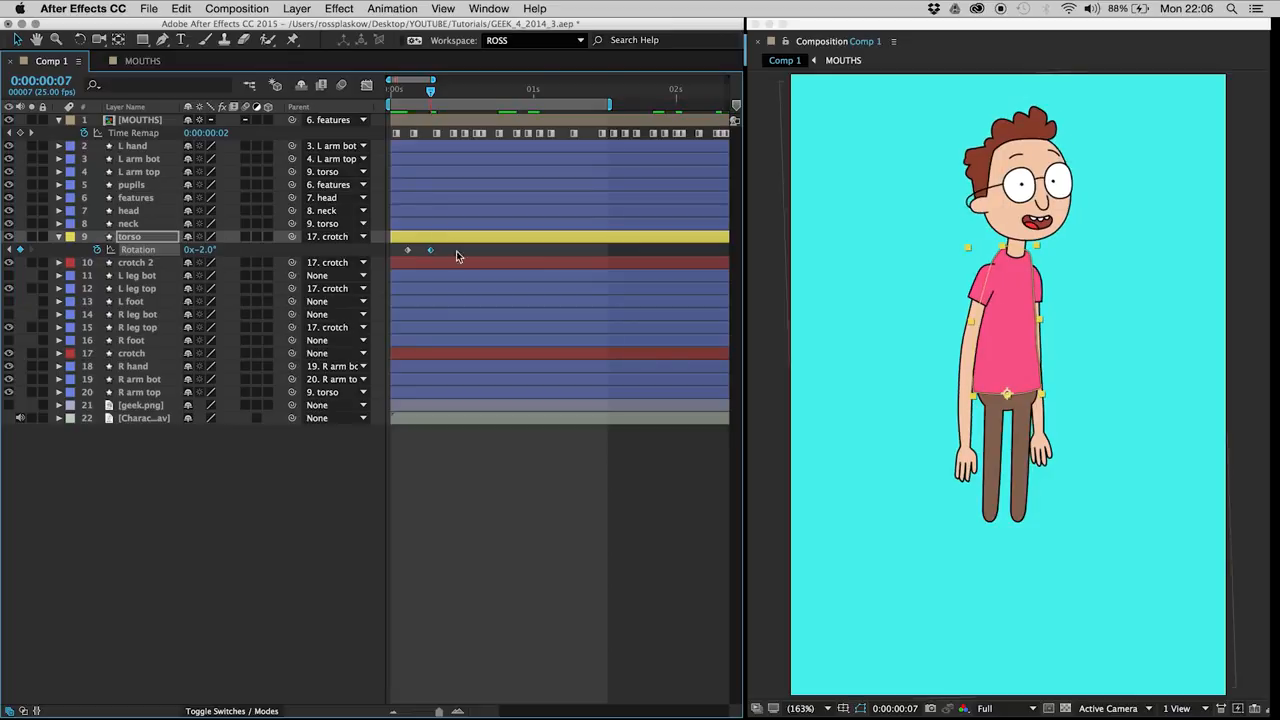
Step: Retime the two torso Rotation keyframes to frames 2 and 5 and apply Easy Ease to them
{"action": "mouse_move", "coordinate": [406, 90]}
{"action": "left_mouse_down"}
{"action": "mouse_move", "coordinate": [429, 100]}
{"action": "mouse_move", "coordinate": [408, 91]}
{"action": "mouse_move", "coordinate": [419, 94]}
{"action": "left_mouse_up"}
{"action": "left_click", "coordinate": [439, 253]}
{"action": "left_click_drag", "start_coordinate": [431, 251], "coordinate": [402, 251]}
{"action": "left_click", "coordinate": [218, 563]}
{"action": "left_click", "coordinate": [389, 91]}
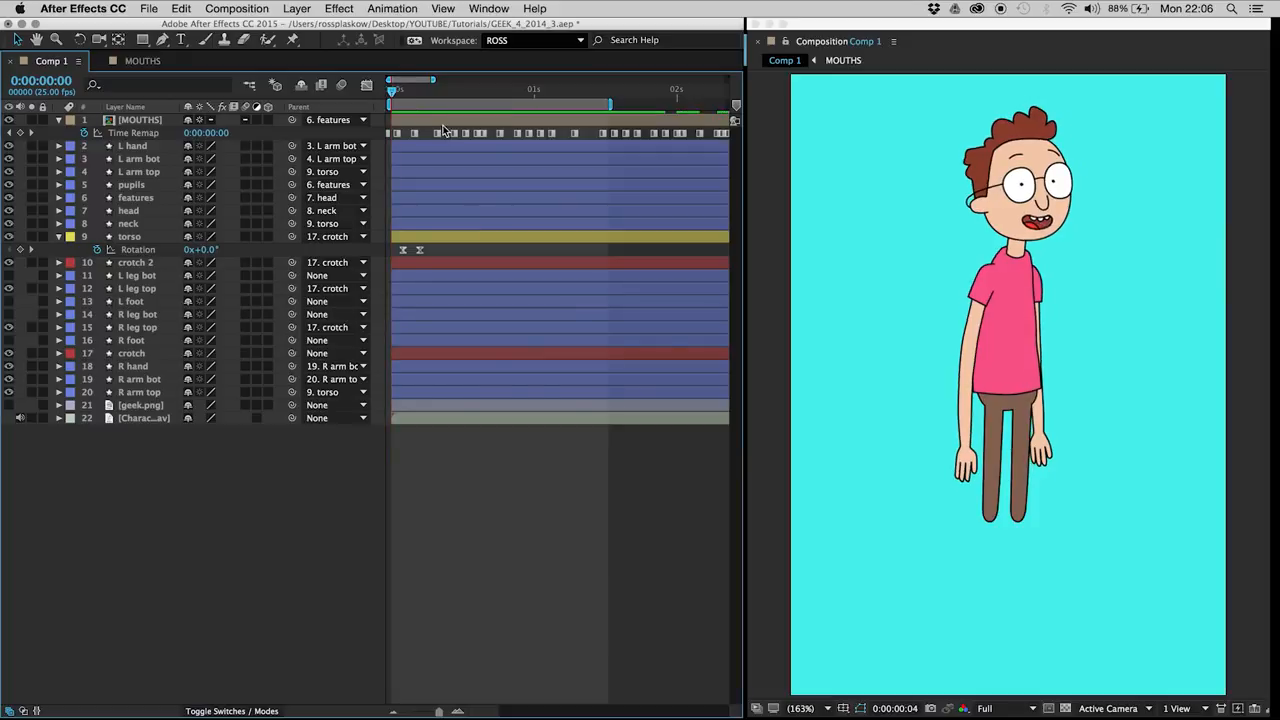
Step: Hold the torso's rotation with a keyframe at frame 17, and set its Rotation to 2° at frame 21
{"action": "left_click", "coordinate": [137, 240]}
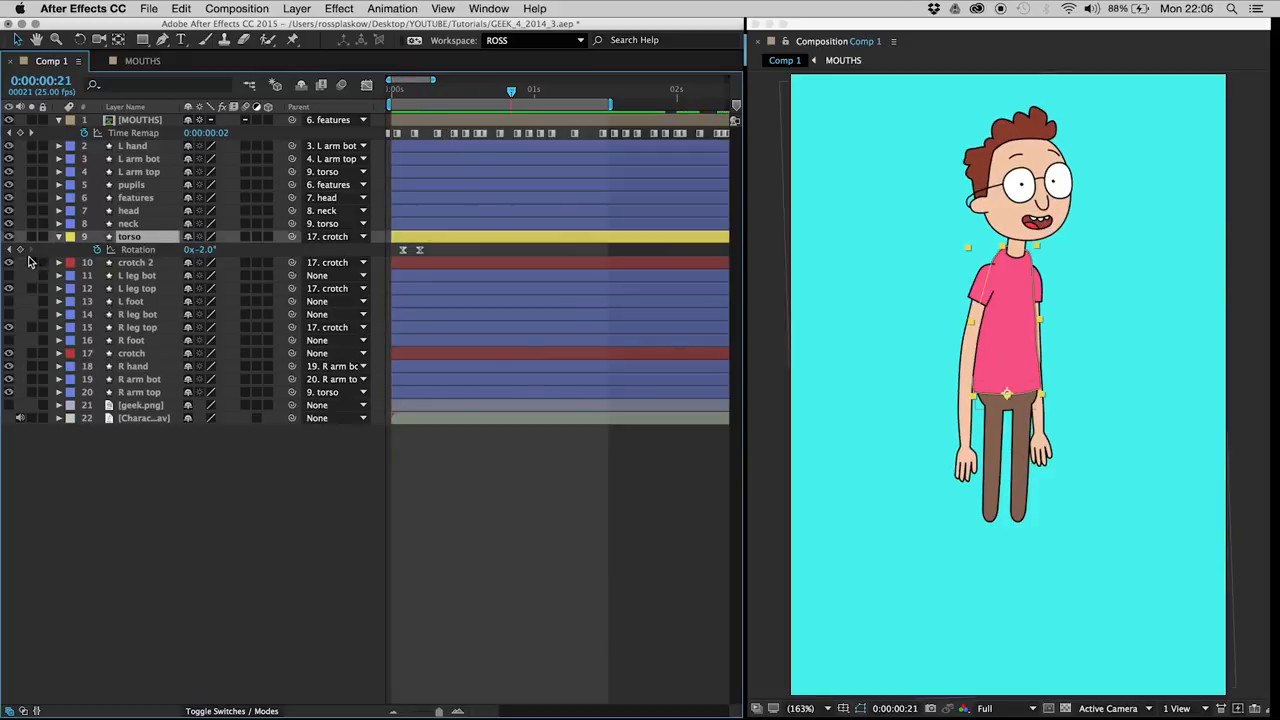
{"action": "key", "text": "Page_Up"}
{"action": "key", "text": "Page_Up"}
{"action": "key", "text": "Page_Up"}
{"action": "key", "text": "Page_Up"}
{"action": "left_click", "coordinate": [20, 250]}
{"action": "key", "text": "Page_Down"}
{"action": "key", "text": "Page_Down"}
{"action": "key", "text": "Page_Down"}
{"action": "key", "text": "Page_Down"}
{"action": "left_click", "coordinate": [205, 250]}
{"action": "type", "text": "2"}
{"action": "key", "text": "Return"}
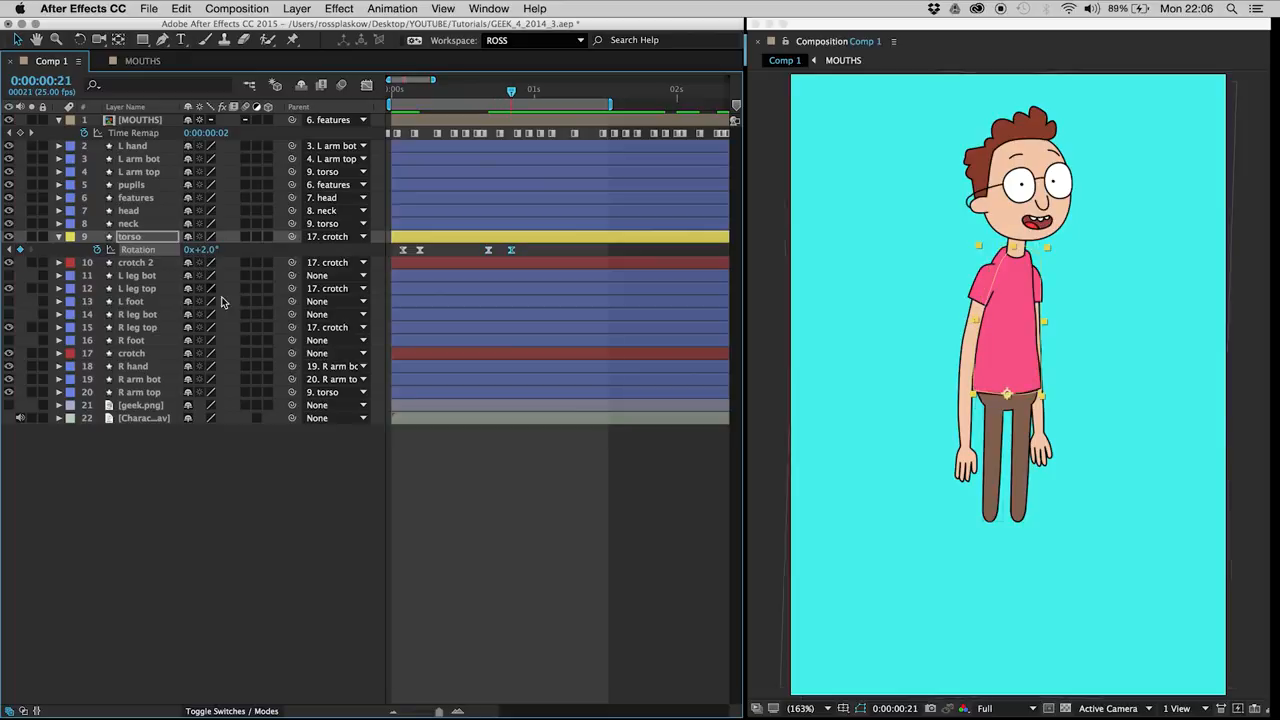
Step: Add torso Position keyframes at frame 21 and frame 17, alongside the matching Rotation keyframes
{"action": "left_click", "coordinate": [148, 238]}
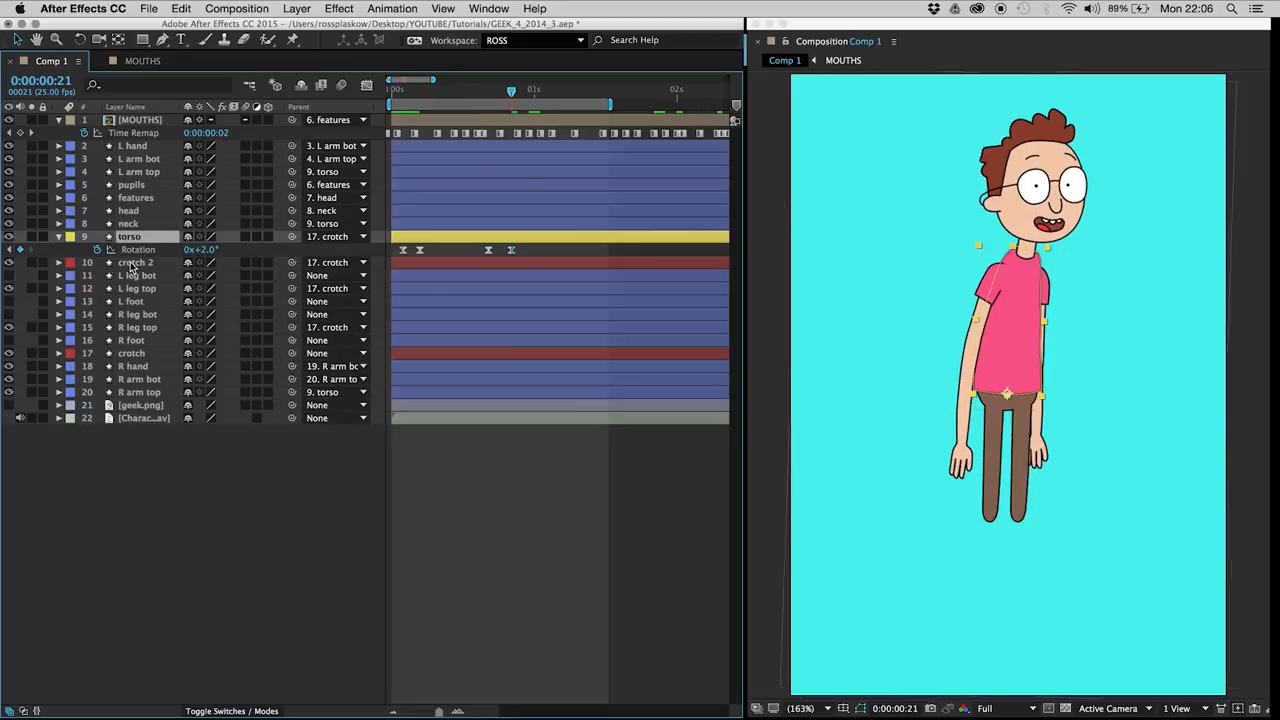
{"action": "key", "text": "p"}
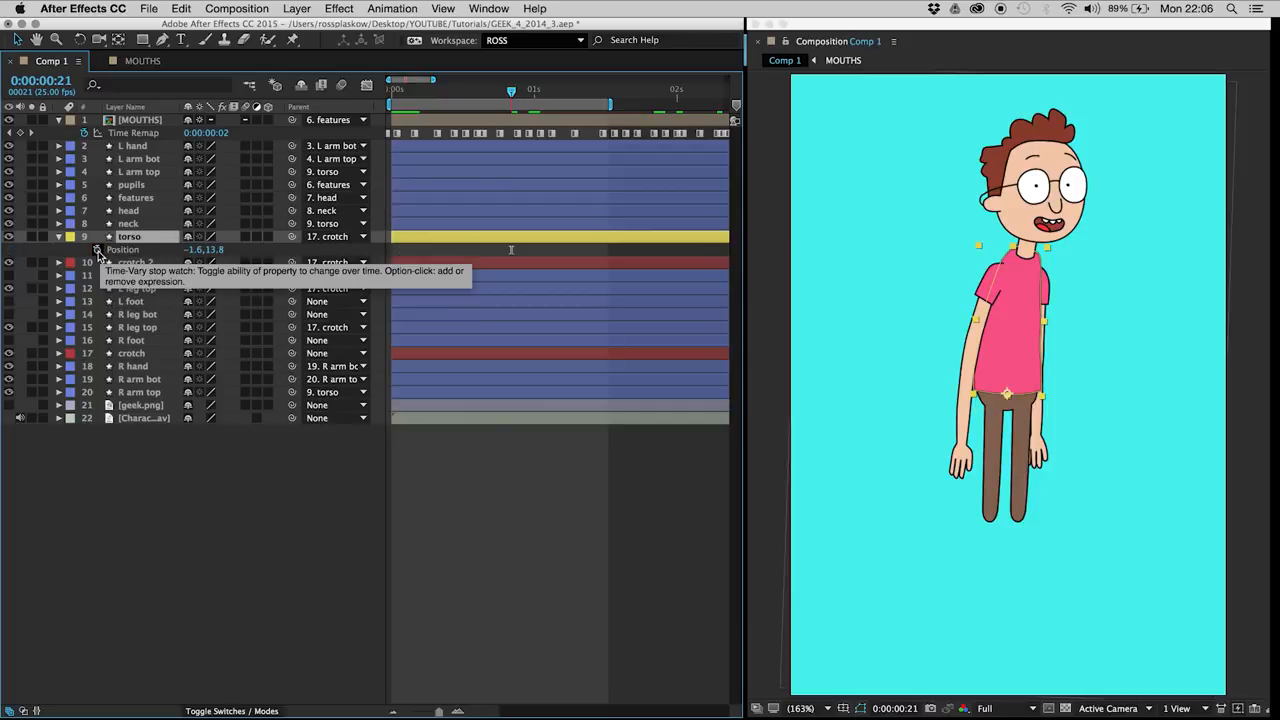
{"action": "left_click", "coordinate": [97, 250]}
{"action": "key", "text": "p"}
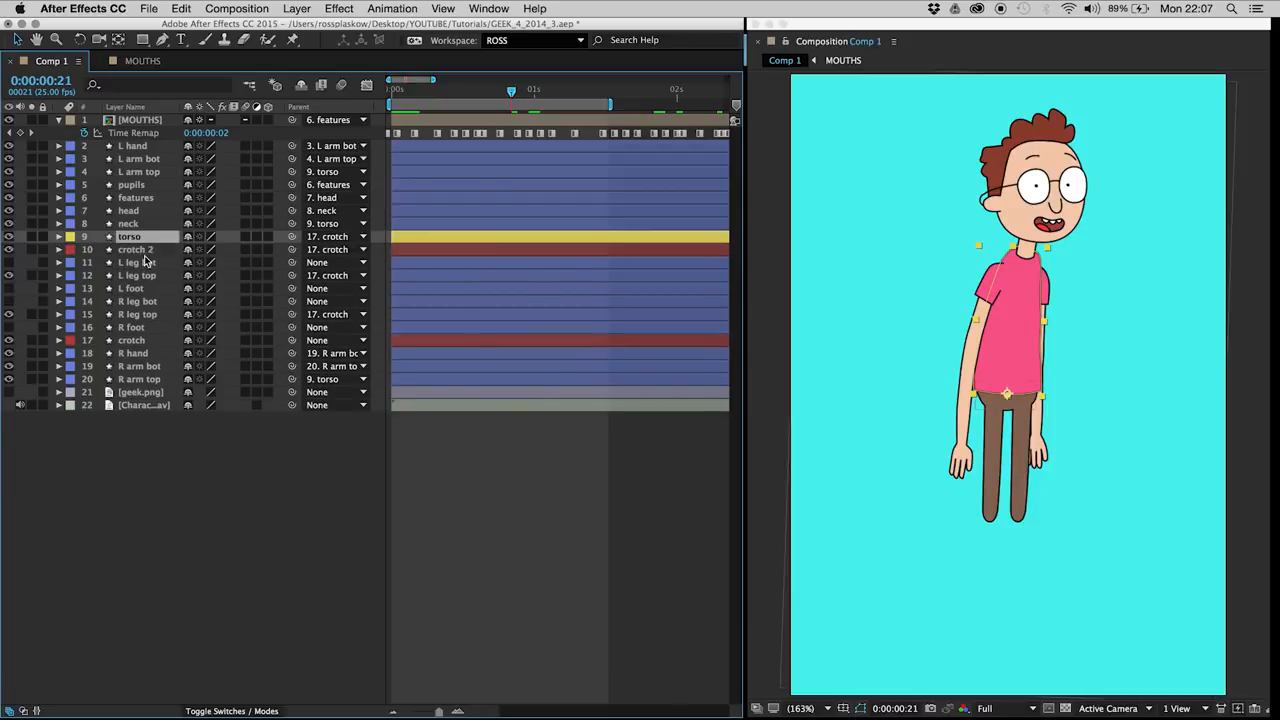
{"action": "key", "text": "u"}
{"action": "key", "text": "Page_Up"}
{"action": "key", "text": "Page_Up"}
{"action": "key", "text": "Page_Up"}
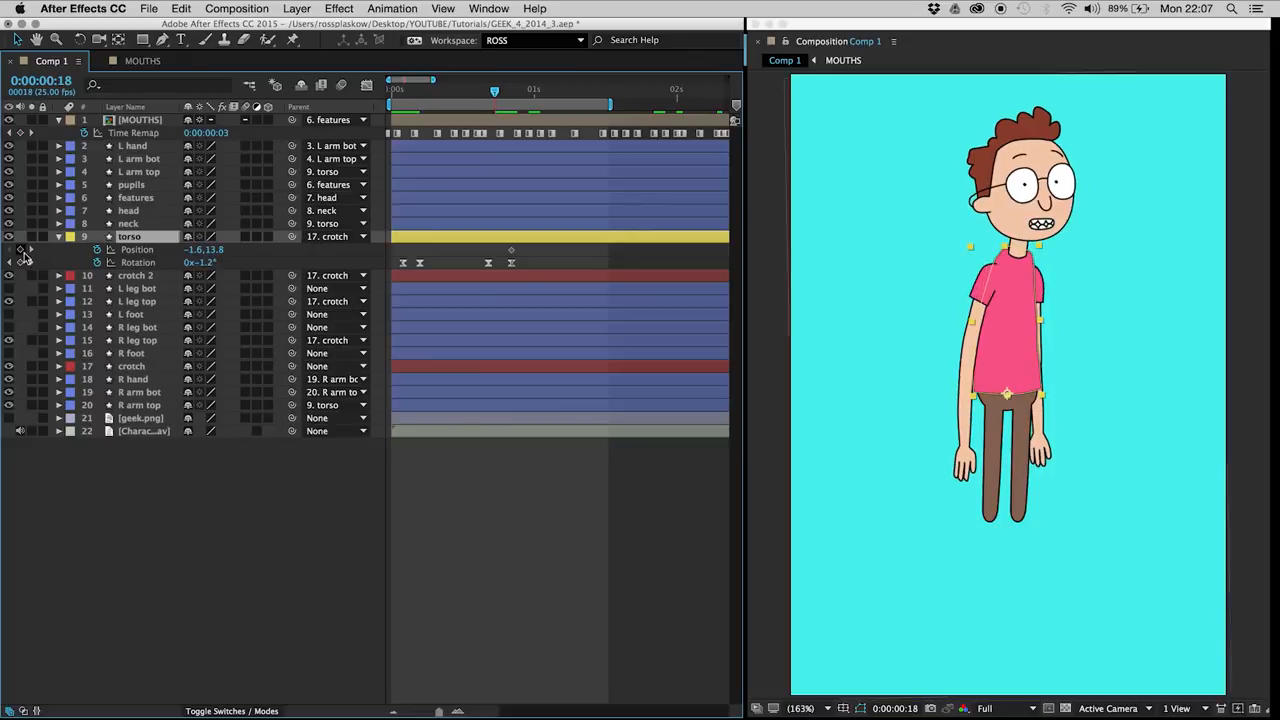
{"action": "left_click", "coordinate": [20, 249]}
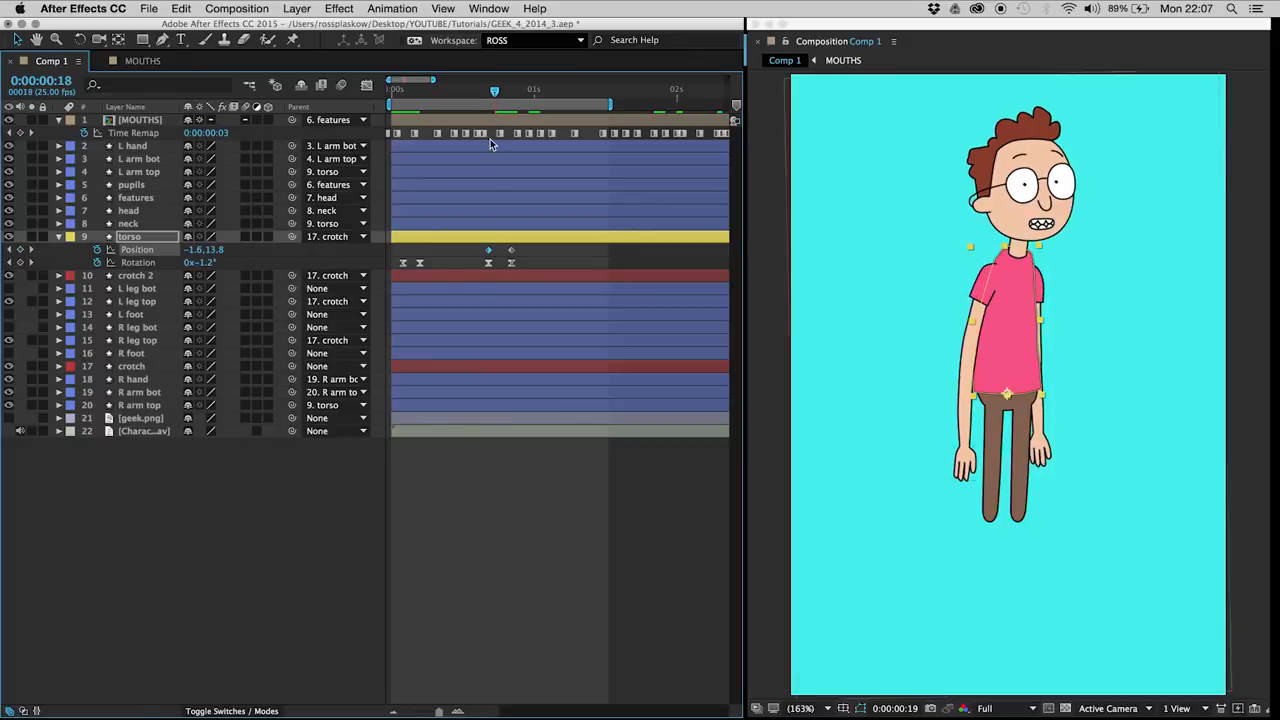
Step: Nudge the torso down at frame 21 to a Position of -1.6, 17.8
{"action": "key", "text": "Page_Down"}
{"action": "key", "text": "Page_Down"}
{"action": "key", "text": "Page_Down"}
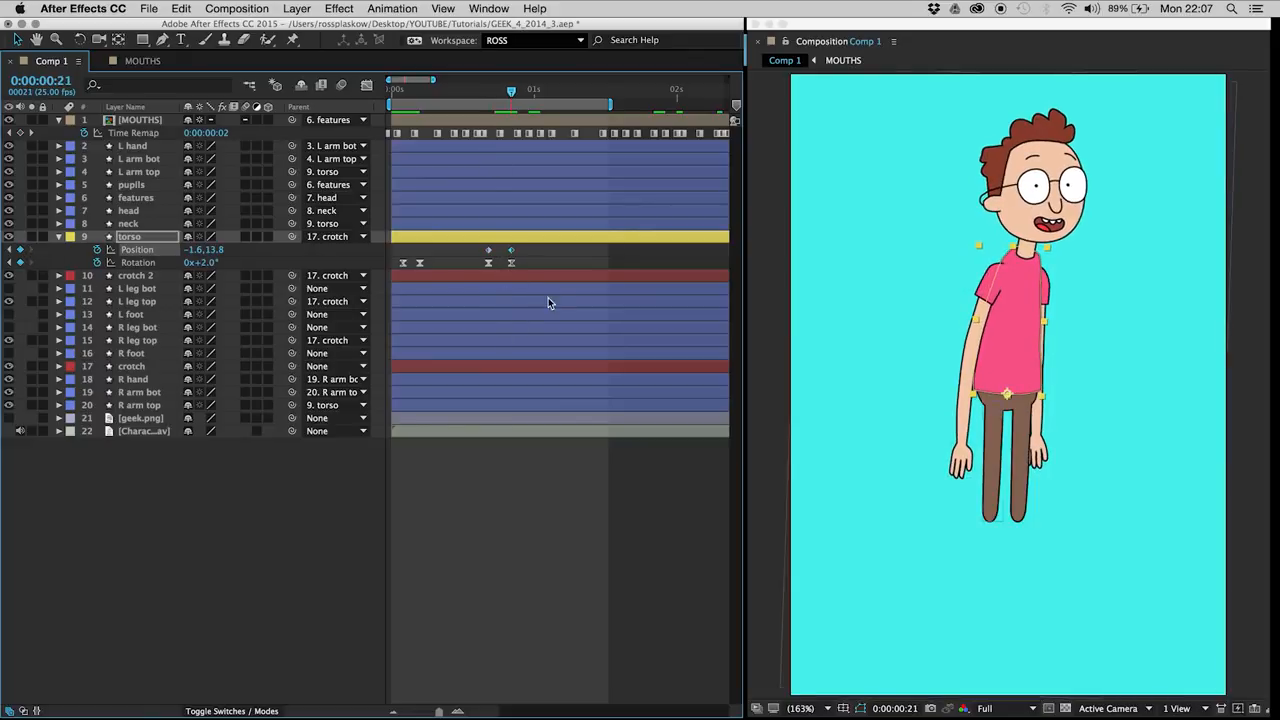
{"action": "left_click_drag", "start_coordinate": [502, 246], "coordinate": [521, 257]}
{"action": "key", "text": "Down"}
{"action": "key", "text": "Down"}
{"action": "key", "text": "Down"}
{"action": "key", "text": "Down"}
{"action": "key", "text": "Down"}
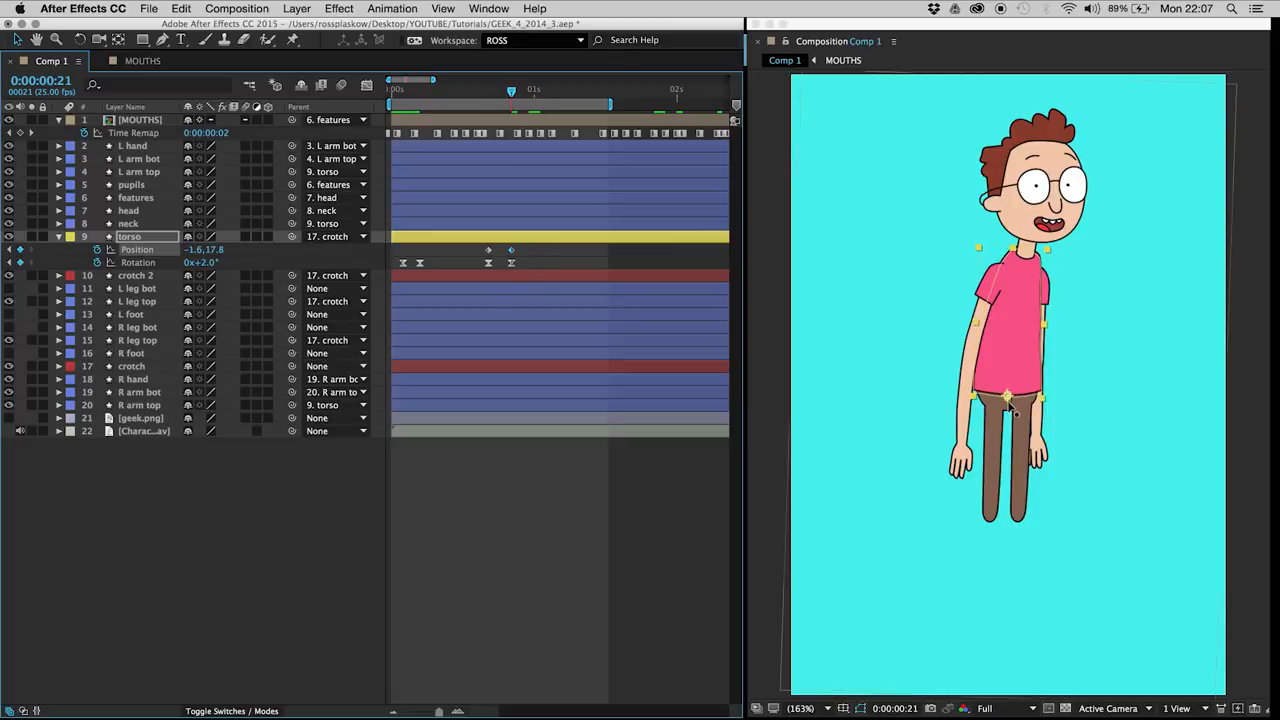
Step: Apply Easy Ease to the torso's Position keyframes and preview the animation from the start
{"action": "left_click_drag", "start_coordinate": [510, 93], "coordinate": [337, 88]}
{"action": "left_click", "coordinate": [295, 516]}
{"action": "key", "text": "space"}
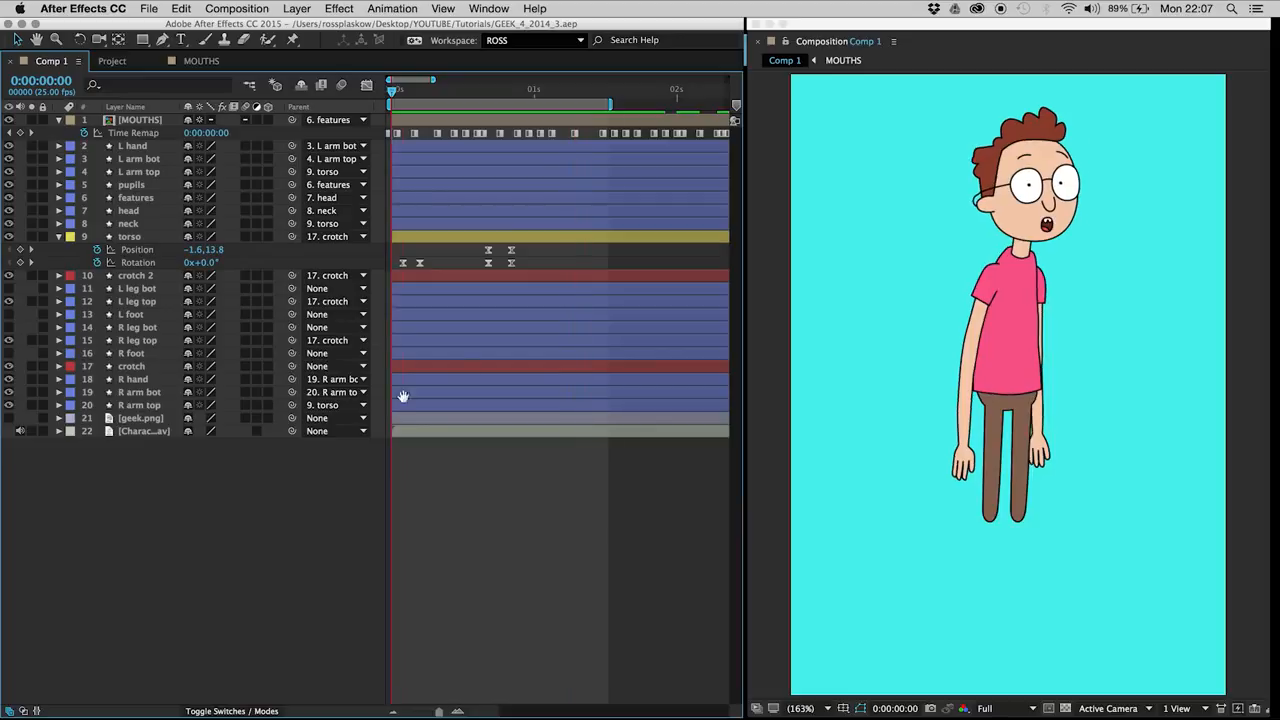
{"action": "left_click", "coordinate": [466, 94]}
{"action": "left_click_drag", "start_coordinate": [466, 92], "coordinate": [361, 70]}
{"action": "left_click", "coordinate": [275, 550]}
{"action": "key", "text": "space"}
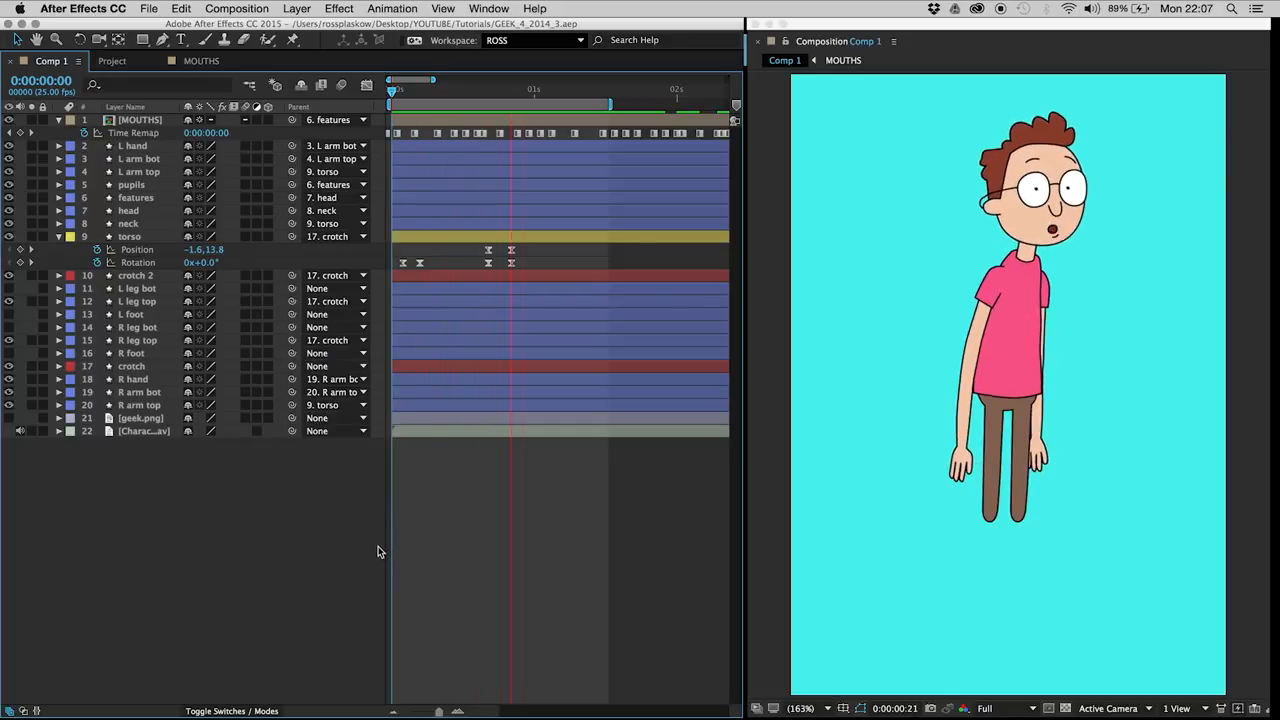
Step: Start Rotation keyframes on the L arm top and R arm top layers at frame 2
{"action": "left_click", "coordinate": [402, 91]}
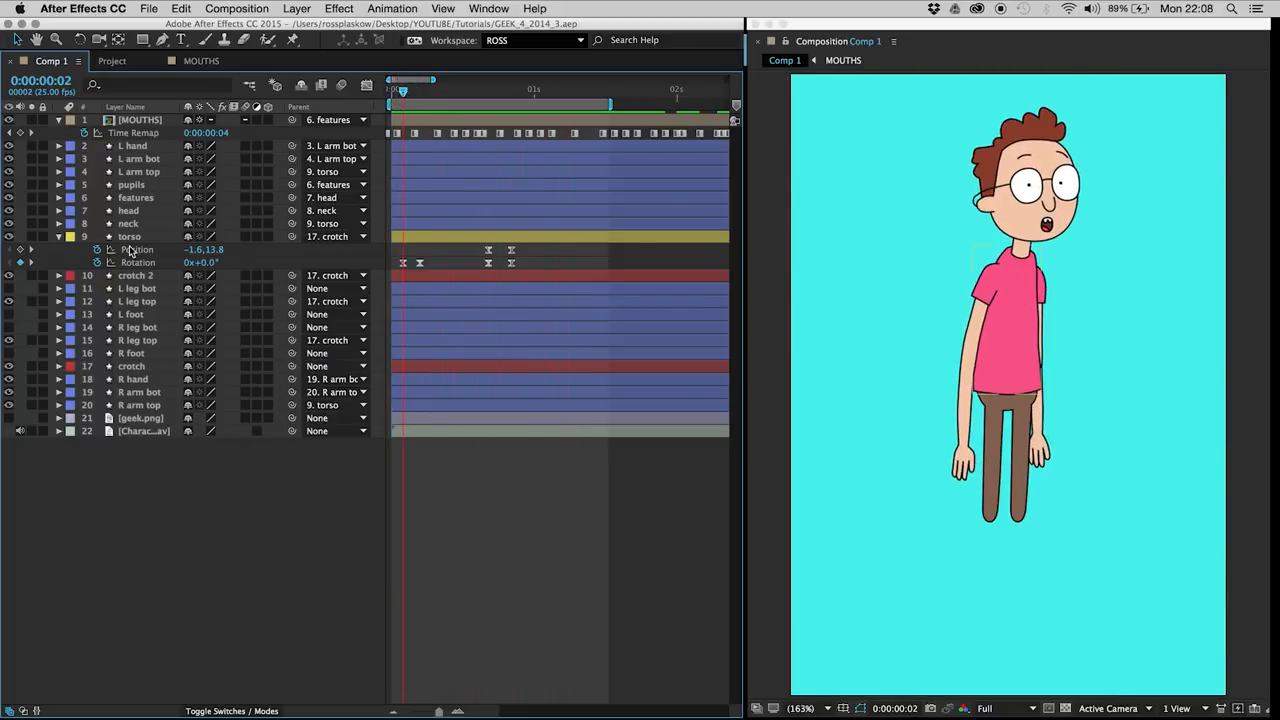
{"action": "left_click", "coordinate": [143, 174]}
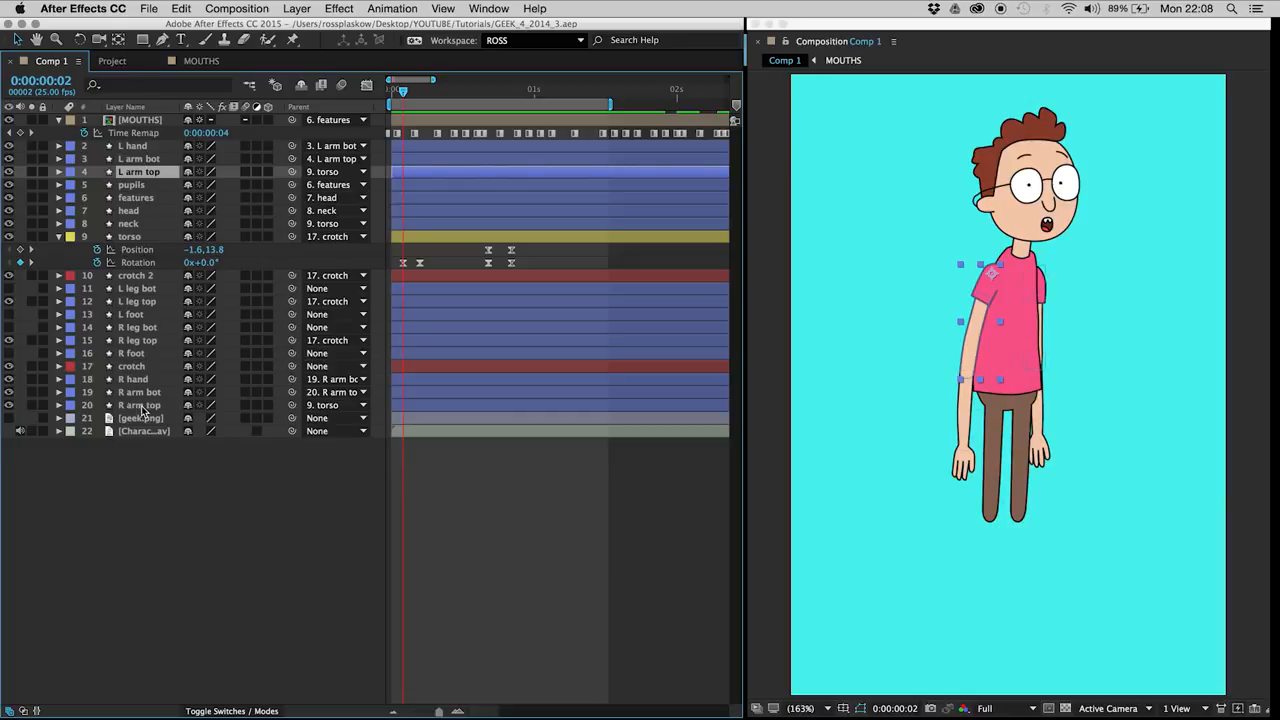
{"action": "left_click", "coordinate": [146, 406], "text": "super"}
{"action": "key", "text": "r"}
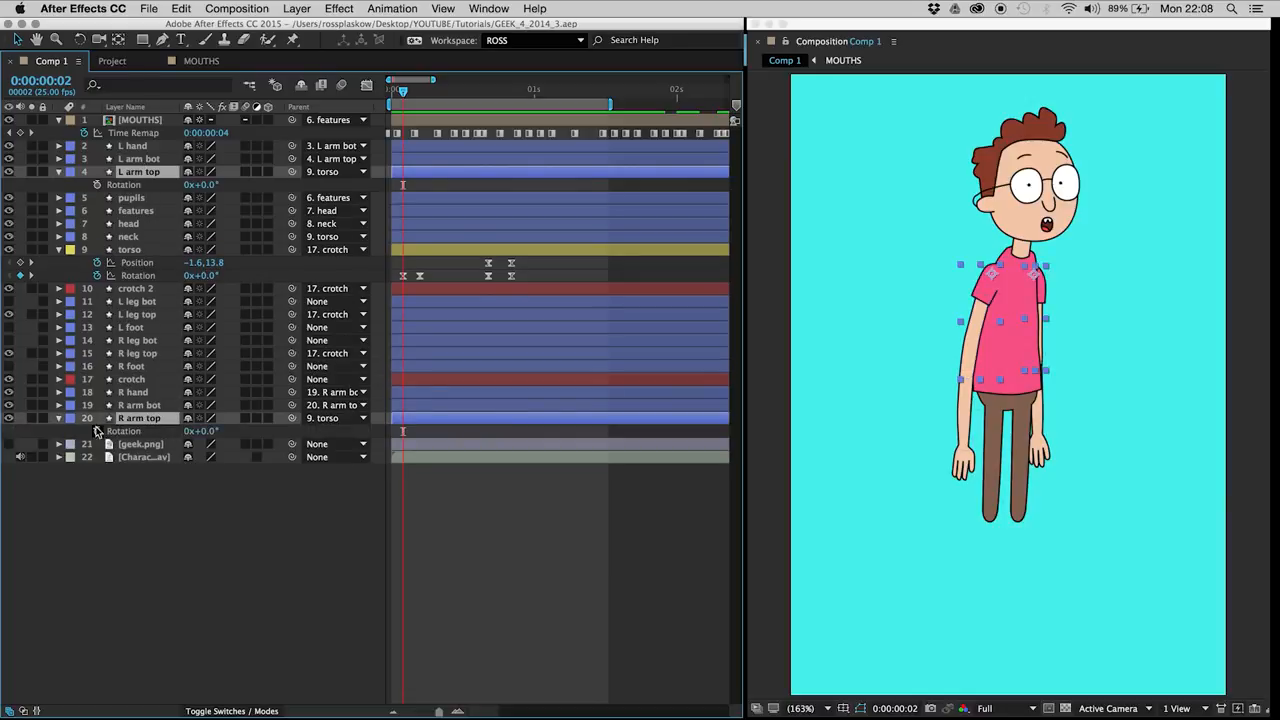
{"action": "left_click", "coordinate": [110, 431]}
Step: Add Rotation keyframes for both upper arms at frame 5 and apply Easy Ease to all the arm keyframes
{"action": "key", "text": "super+Right"}
{"action": "key", "text": "super+Right"}
{"action": "key", "text": "super+Right"}
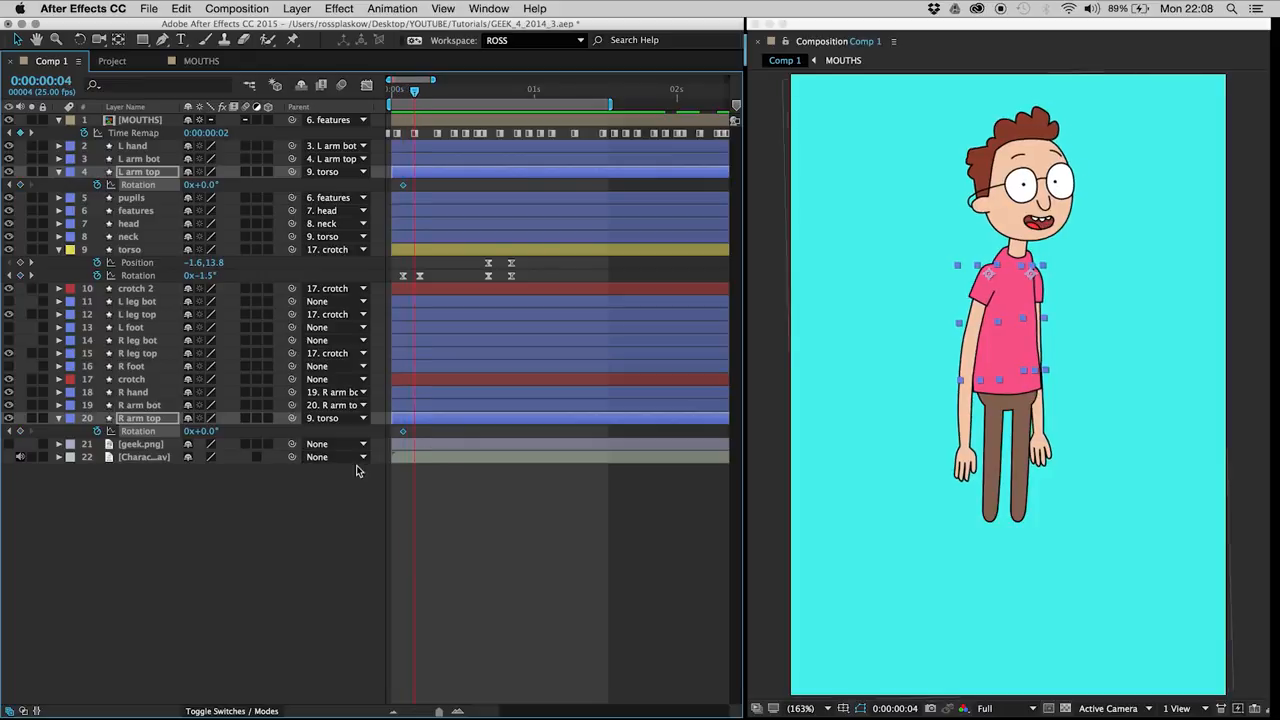
{"action": "left_click", "coordinate": [21, 431]}
{"action": "left_click_drag", "start_coordinate": [432, 180], "coordinate": [399, 203]}
{"action": "left_click_drag", "start_coordinate": [432, 427], "coordinate": [404, 459]}
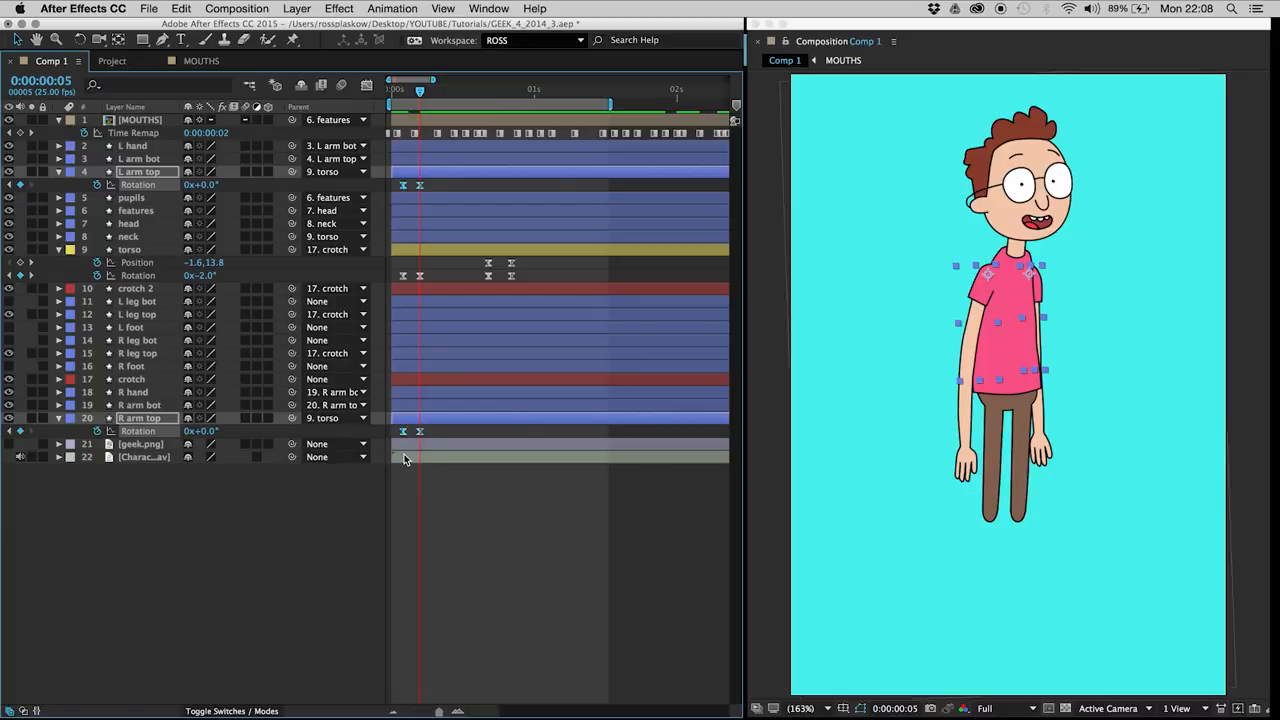
Step: Swing the arms outward at frame 5, setting R arm top's Rotation to -11° and L arm top's to 7°
{"action": "left_click", "coordinate": [213, 632]}
{"action": "left_click_drag", "start_coordinate": [206, 431], "coordinate": [203, 433]}
{"action": "left_click_drag", "start_coordinate": [209, 180], "coordinate": [206, 177]}
{"action": "left_click", "coordinate": [410, 507]}
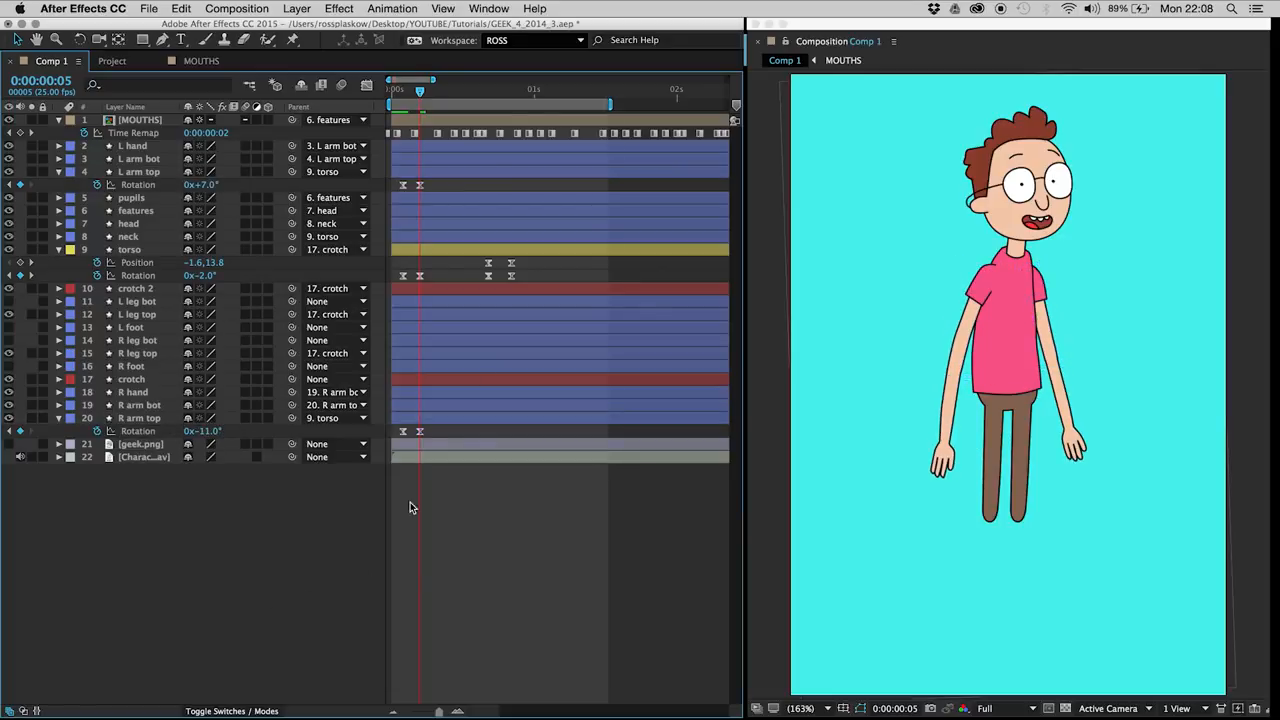
Step: Hold both upper arms' rotations with new keyframes at frame 17
{"action": "left_click_drag", "start_coordinate": [476, 95], "coordinate": [488, 92]}
{"action": "left_click", "coordinate": [19, 185]}
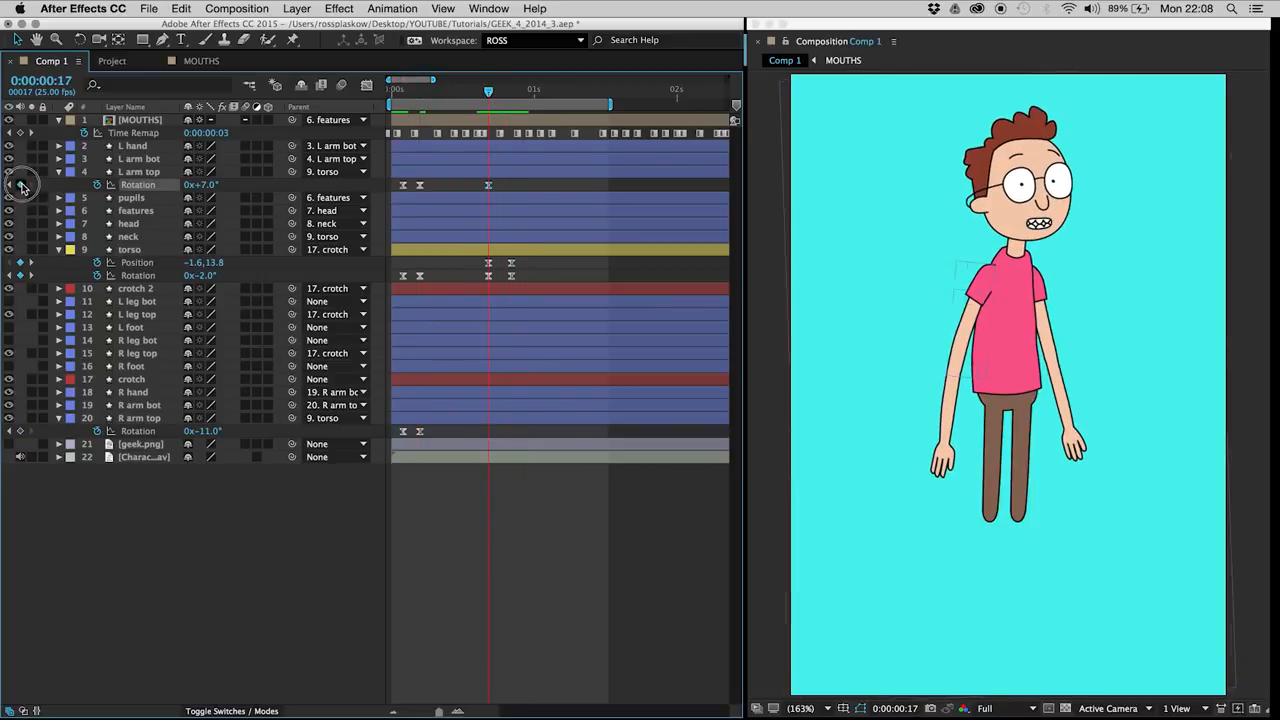
{"action": "left_click", "coordinate": [19, 431]}
Step: Set the L arm top layer's Rotation to -15° at frame 21
{"action": "key", "text": "Page_Down"}
{"action": "key", "text": "Page_Down"}
{"action": "key", "text": "Page_Down"}
{"action": "key", "text": "Page_Down"}
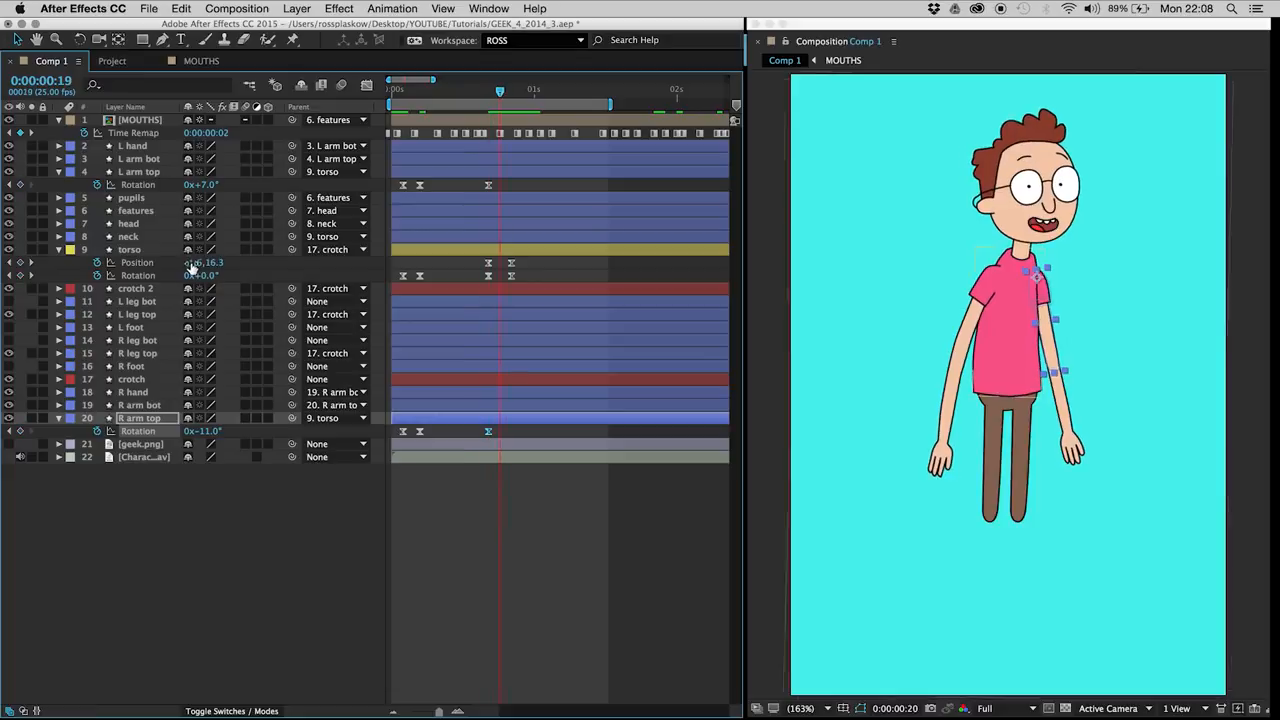
{"action": "left_click_drag", "start_coordinate": [200, 187], "coordinate": [188, 184]}
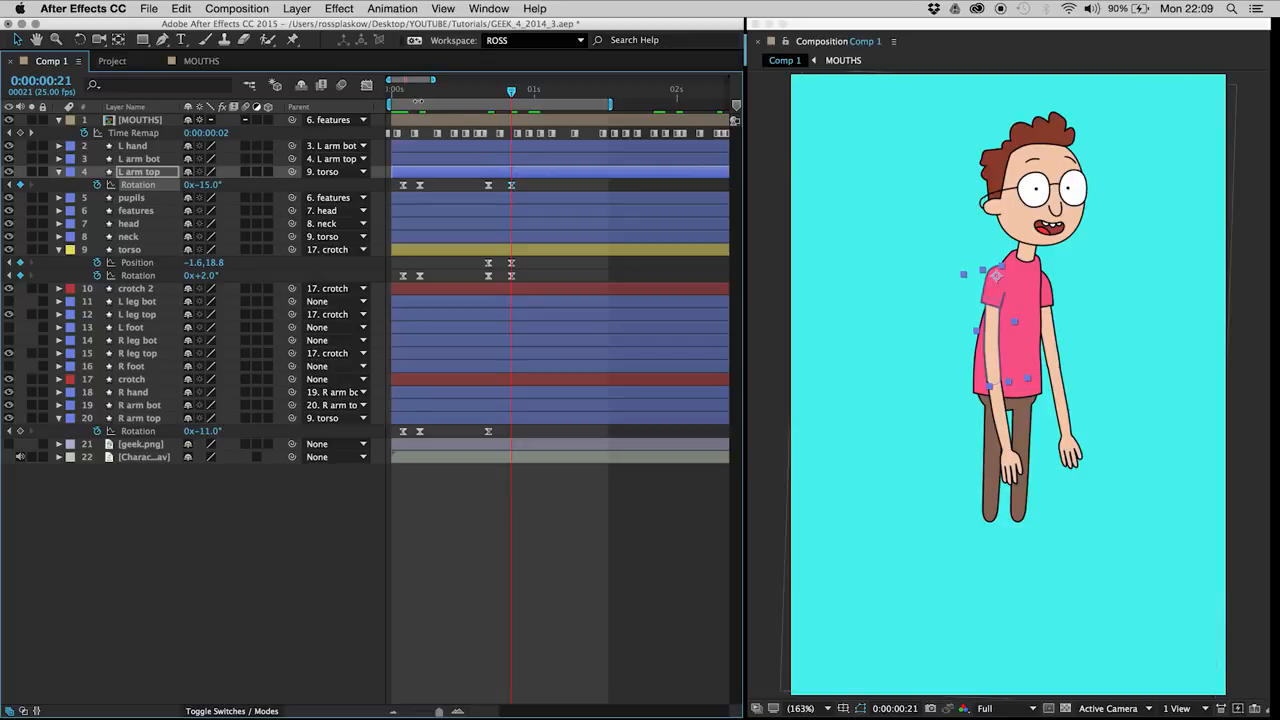
Step: Change the L arm top Rotation keyframes at frames 5 and 17 together to -16°
{"action": "left_click", "coordinate": [405, 90]}
{"action": "mouse_move", "coordinate": [405, 90]}
{"action": "left_mouse_down"}
{"action": "mouse_move", "coordinate": [425, 90]}
{"action": "mouse_move", "coordinate": [400, 90]}
{"action": "mouse_move", "coordinate": [420, 99]}
{"action": "left_mouse_up"}
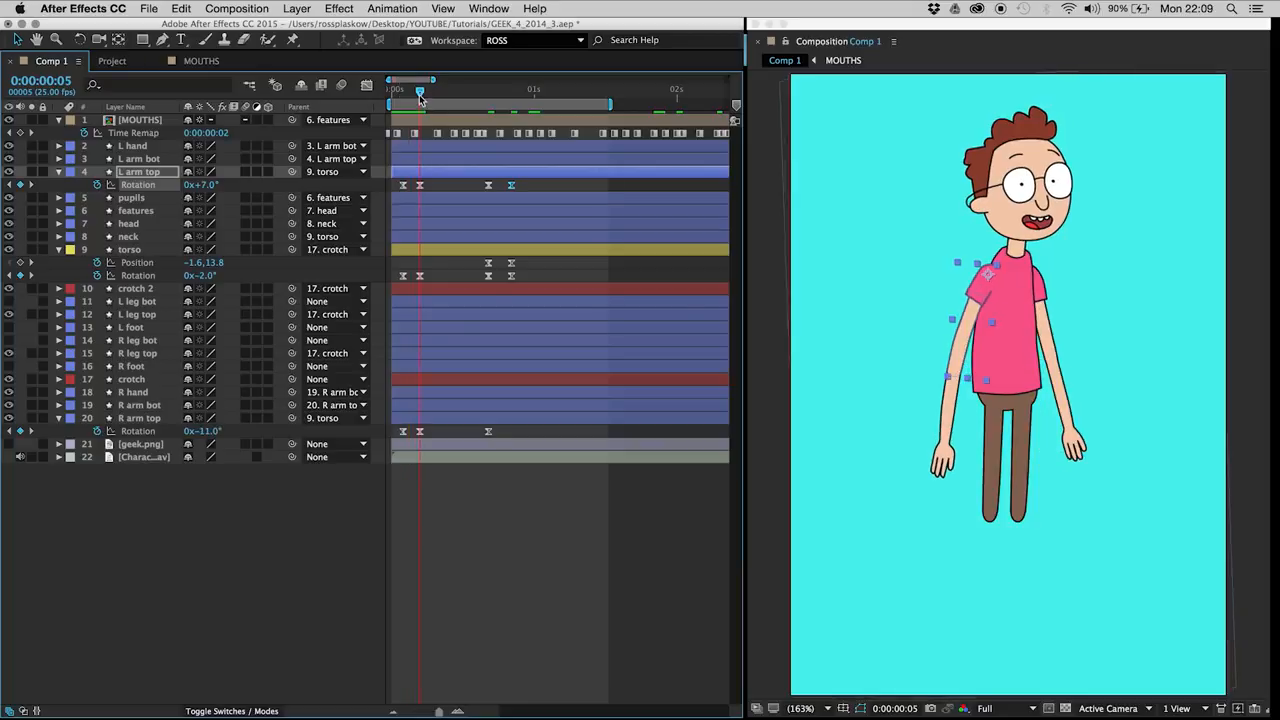
{"action": "left_click_drag", "start_coordinate": [413, 182], "coordinate": [495, 195]}
{"action": "key", "text": "Page_Up"}
{"action": "key", "text": "Page_Down"}
{"action": "left_click_drag", "start_coordinate": [209, 183], "coordinate": [192, 185]}
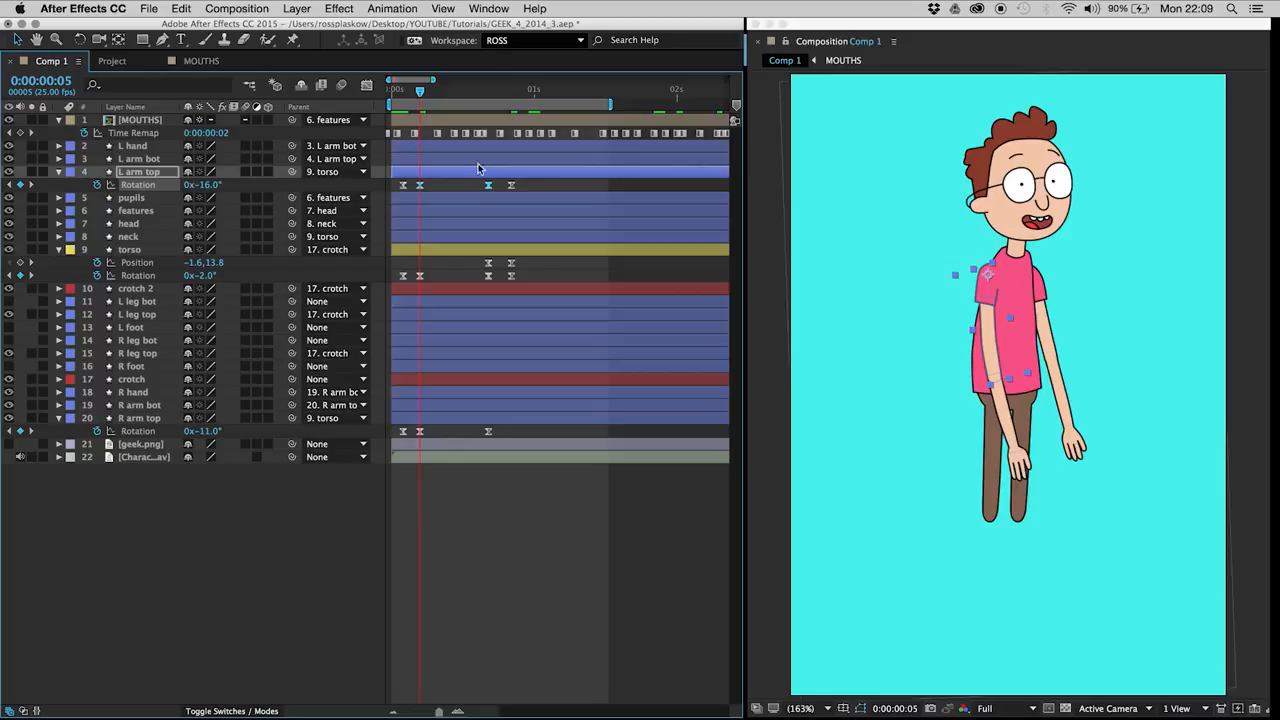
Step: Lower both upper arms at frame 21, setting L arm top's Rotation to -12° and R arm top's to -8°
{"action": "key", "text": "Page_Down"}
{"action": "key", "text": "Page_Down"}
{"action": "key", "text": "Page_Down"}
{"action": "key", "text": "Page_Down"}
{"action": "key", "text": "Page_Down"}
{"action": "key", "text": "Page_Down"}
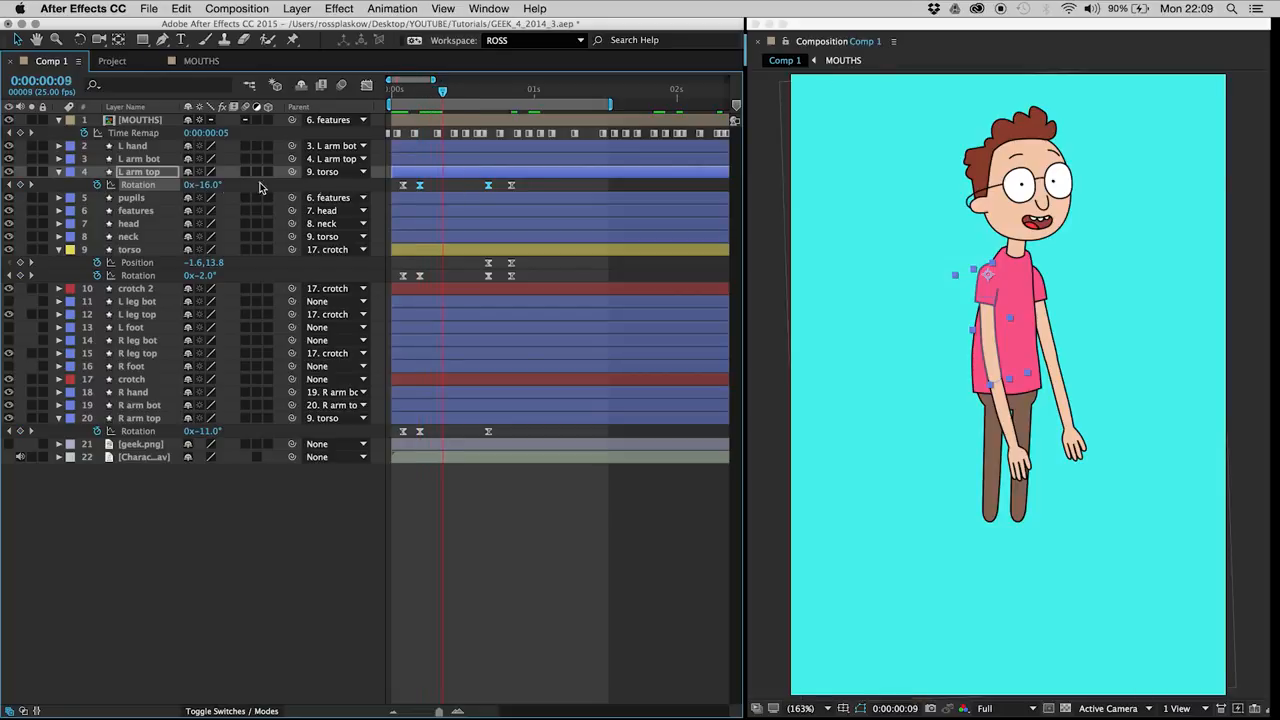
{"action": "left_click_drag", "start_coordinate": [438, 100], "coordinate": [510, 119]}
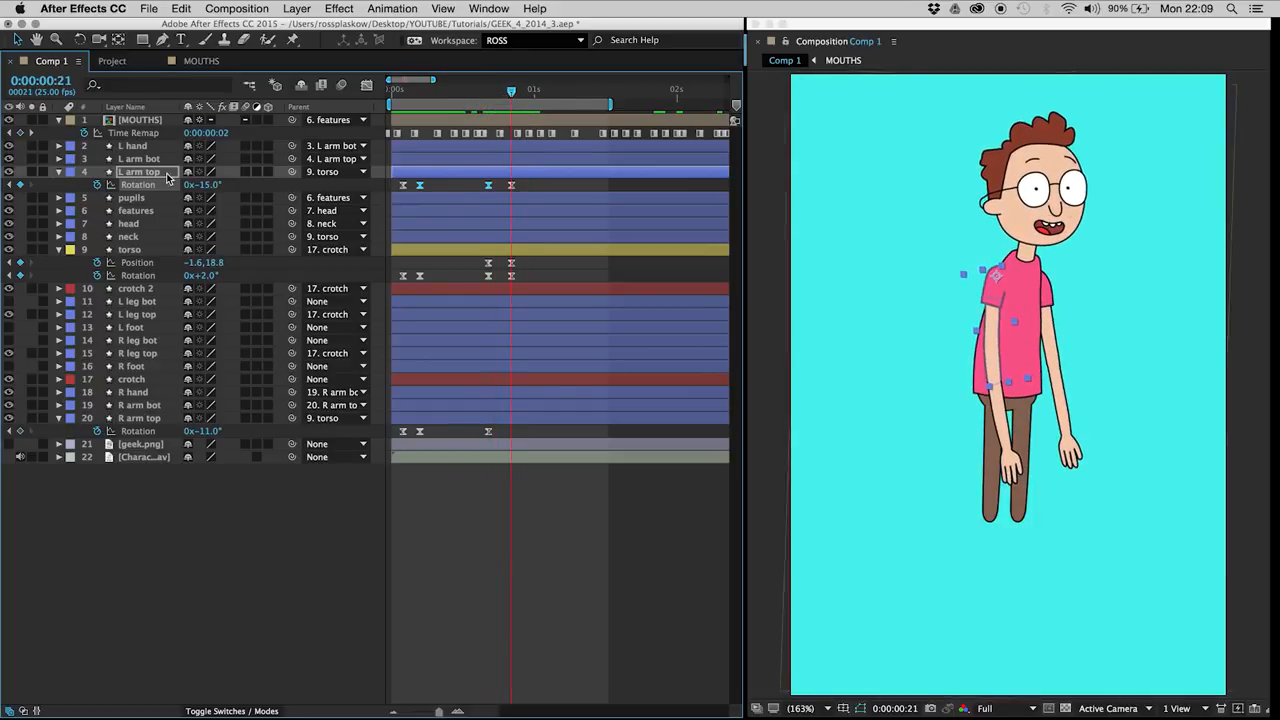
{"action": "left_click", "coordinate": [164, 175]}
{"action": "left_click", "coordinate": [149, 419], "text": "super"}
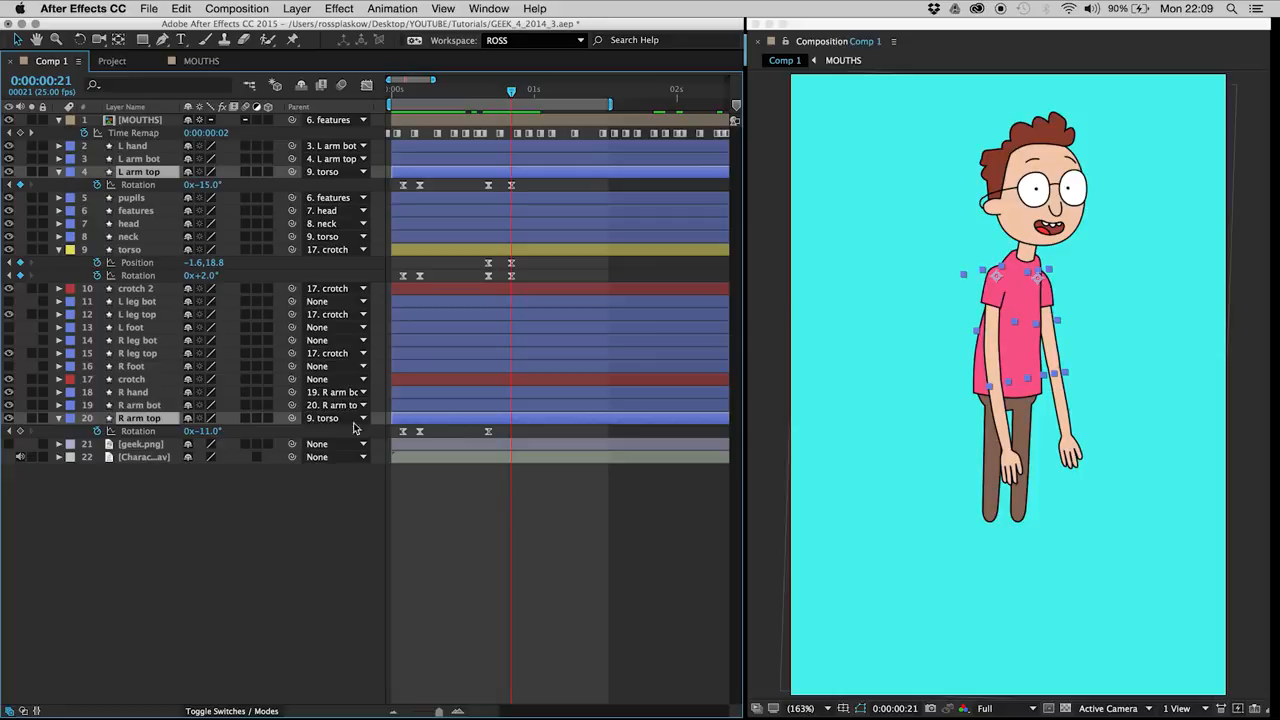
{"action": "left_click", "coordinate": [138, 431]}
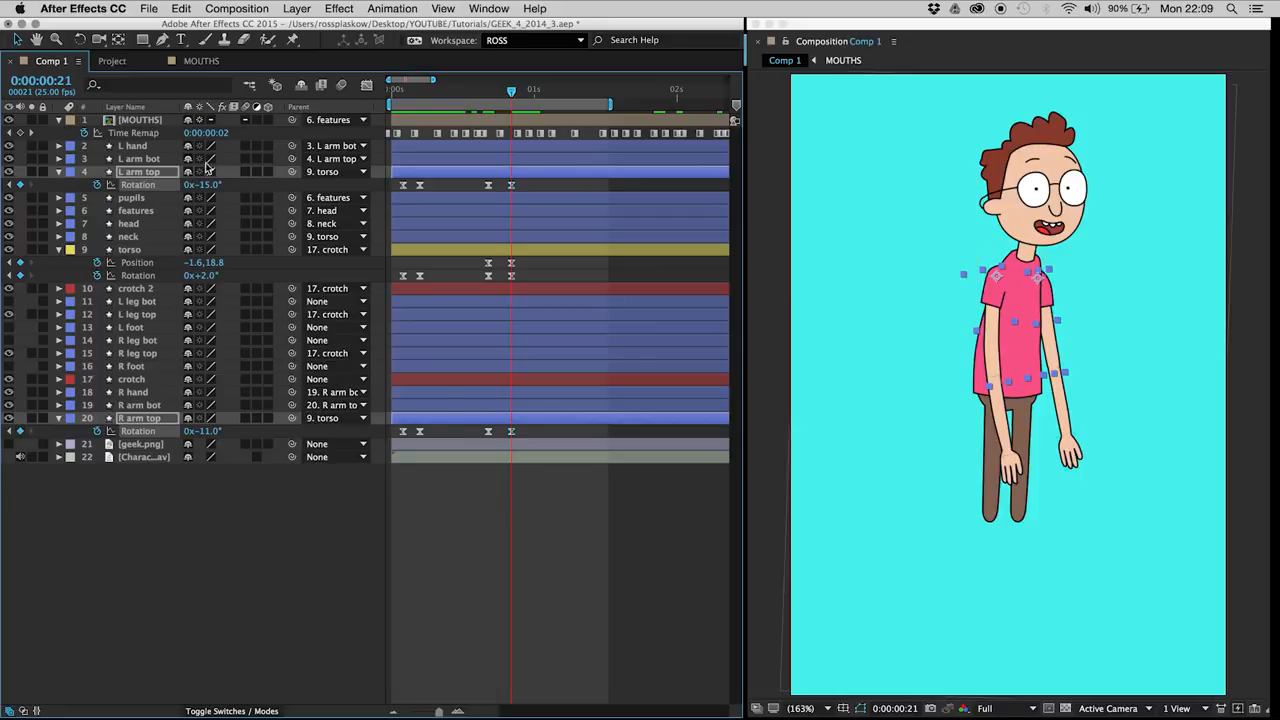
{"action": "left_click_drag", "start_coordinate": [502, 180], "coordinate": [518, 197]}
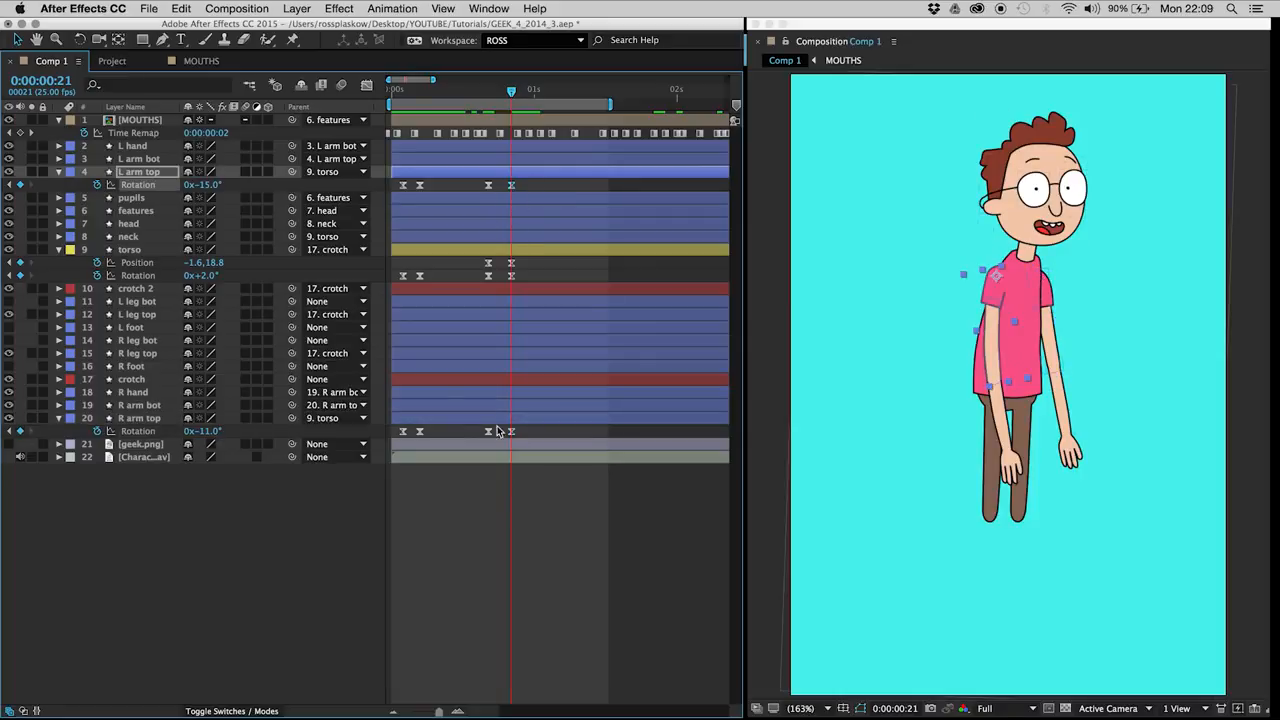
{"action": "left_click_drag", "start_coordinate": [496, 425], "coordinate": [516, 438]}
{"action": "left_click_drag", "start_coordinate": [206, 426], "coordinate": [209, 426]}
{"action": "left_click", "coordinate": [541, 485]}
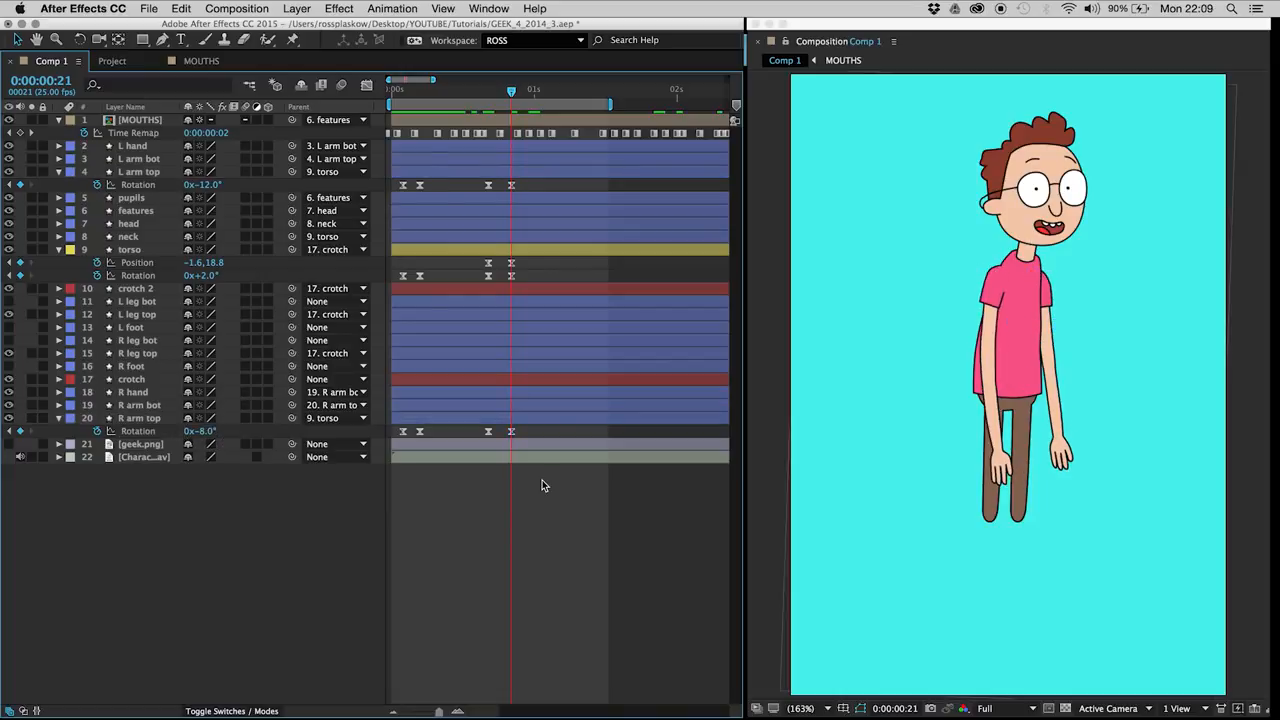
Step: Move the torso and upper arm Rotation keyframes from frame 5 to frame 7 and preview the new timing
{"action": "key", "text": "space"}
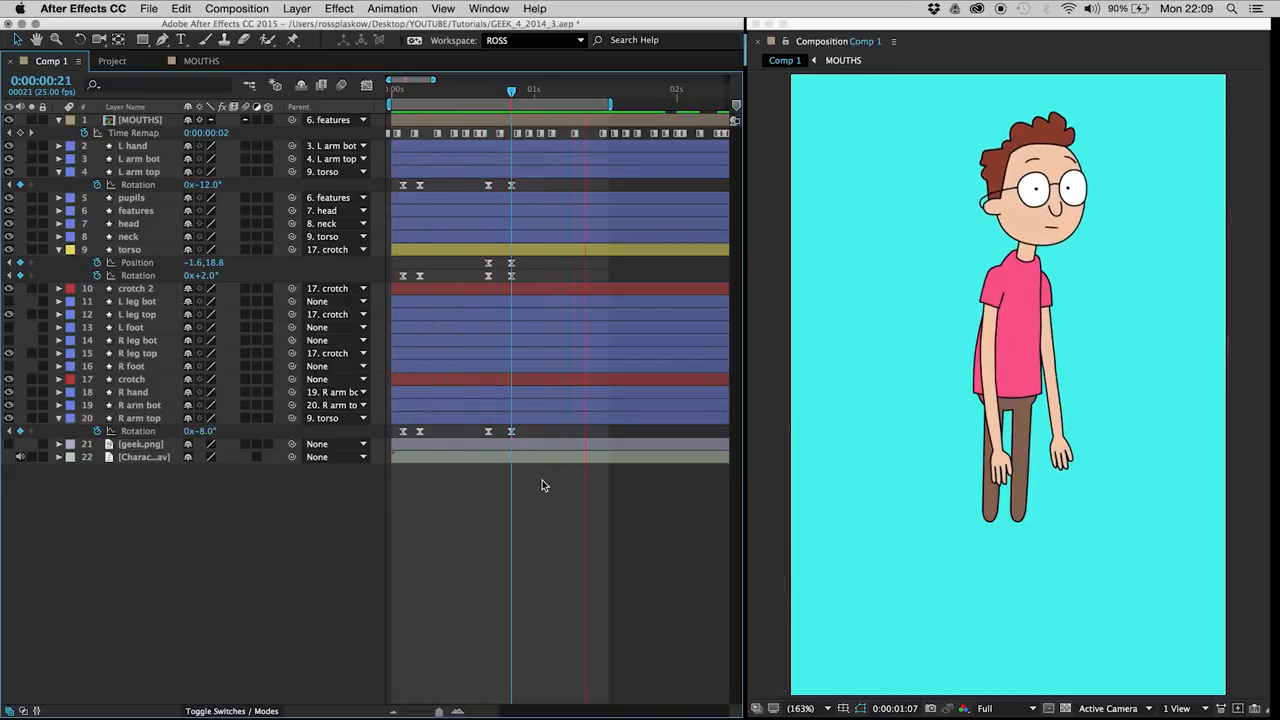
{"action": "key", "text": "space"}
{"action": "left_click_drag", "start_coordinate": [412, 184], "coordinate": [426, 463]}
{"action": "key", "text": "alt+Right"}
{"action": "key", "text": "alt+Right"}
{"action": "left_click", "coordinate": [472, 498]}
{"action": "key", "text": "space"}
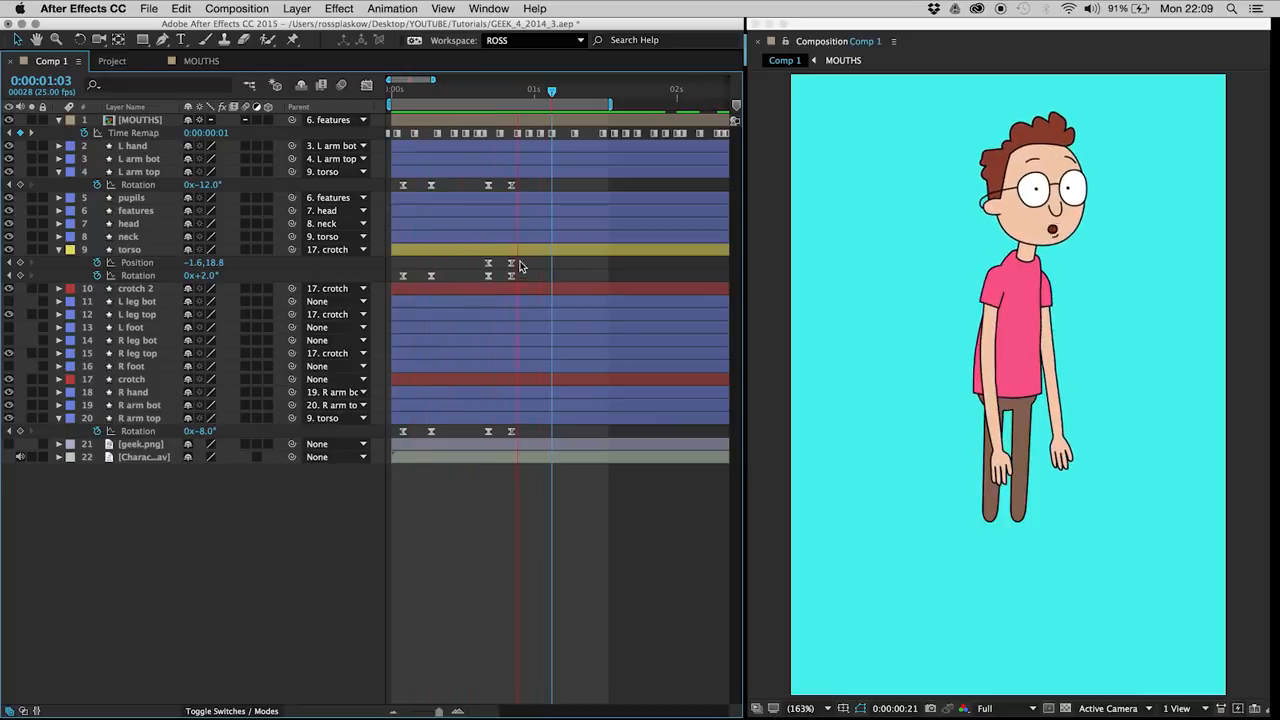
{"action": "key", "text": "space"}
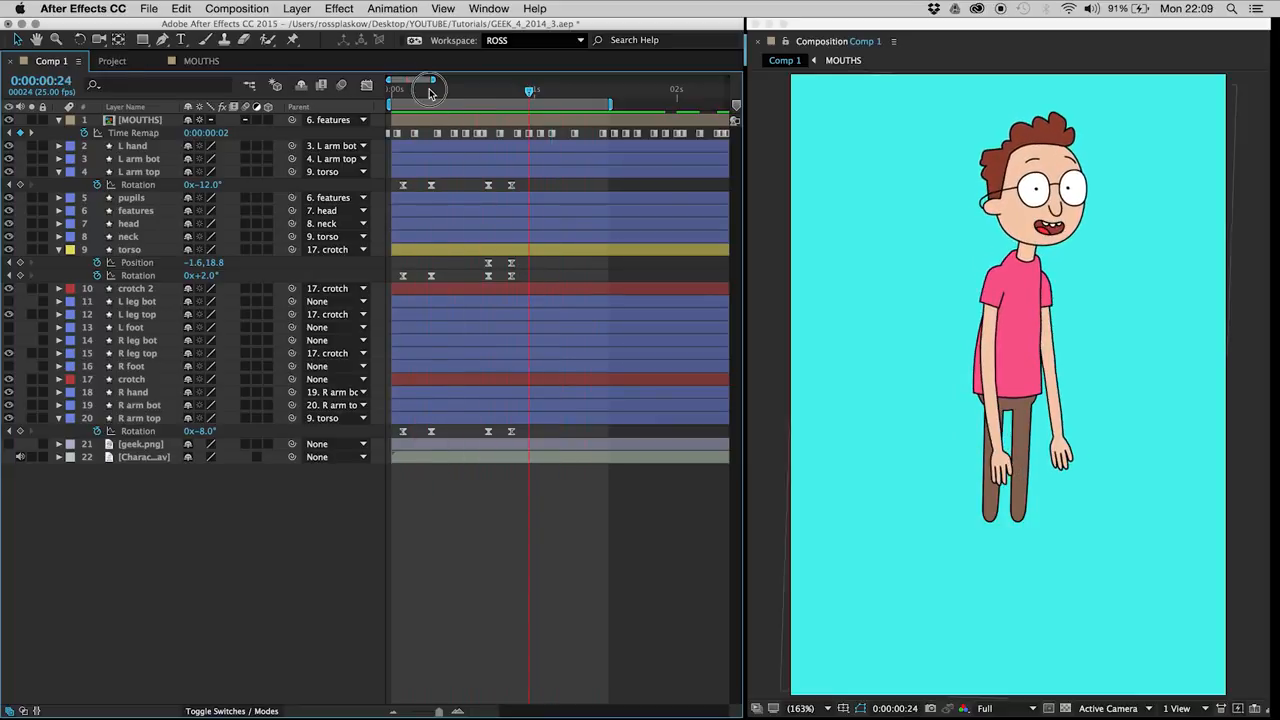
Step: Add starting Rotation keyframes at frame 2 to the L arm bot and R arm bot layers
{"action": "left_click", "coordinate": [431, 91]}
{"action": "left_click", "coordinate": [129, 161]}
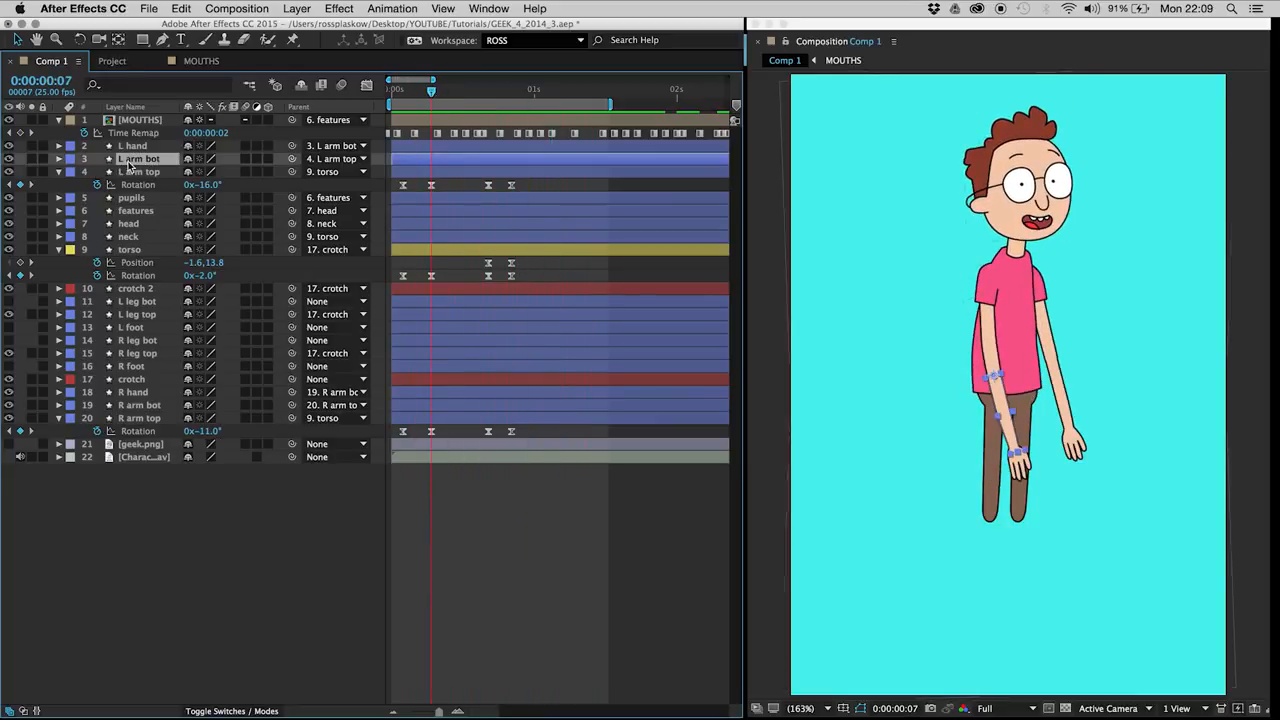
{"action": "left_click", "coordinate": [128, 407], "text": "super"}
{"action": "key", "text": "alt+shift+r"}
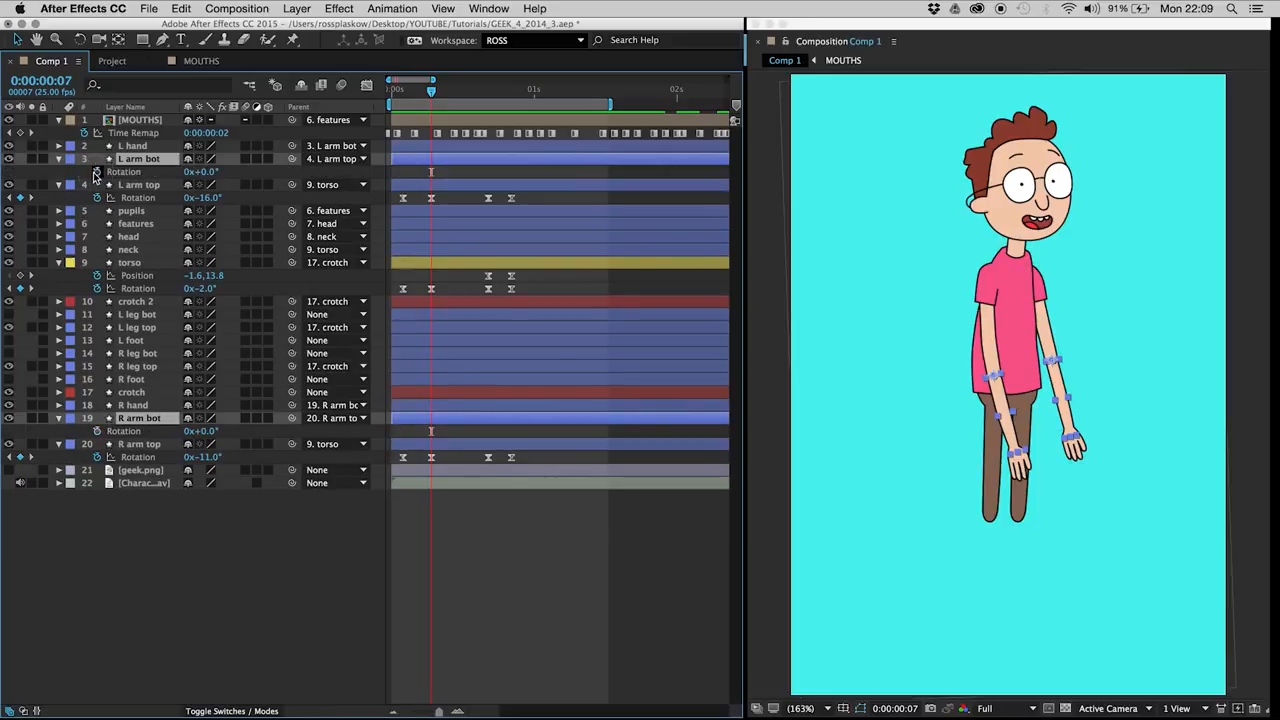
{"action": "key", "text": "Page_Up"}
{"action": "key", "text": "Page_Up"}
{"action": "key", "text": "Page_Up"}
{"action": "key", "text": "Page_Up"}
{"action": "key", "text": "Page_Up"}
{"action": "left_click", "coordinate": [20, 171]}
Step: Bend the forearms at frame 7, setting L arm bot's Rotation to -71° and R arm bot's to -79°
{"action": "key", "text": "Page_Down"}
{"action": "key", "text": "Page_Down"}
{"action": "key", "text": "Page_Down"}
{"action": "key", "text": "Page_Down"}
{"action": "key", "text": "Page_Down"}
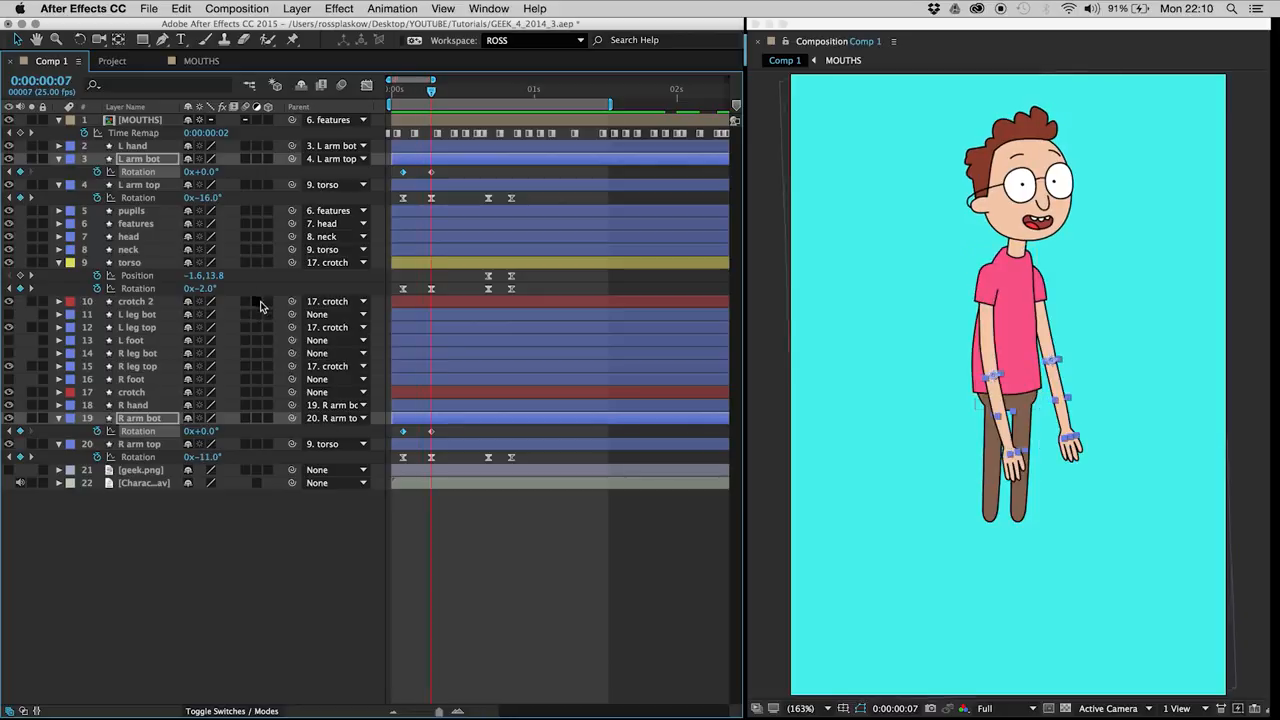
{"action": "left_click", "coordinate": [289, 550]}
{"action": "left_click_drag", "start_coordinate": [203, 172], "coordinate": [161, 187]}
{"action": "left_click_drag", "start_coordinate": [201, 432], "coordinate": [156, 446]}
Step: Hold both forearms' bend with new Rotation keyframes at frame 17
{"action": "key", "text": "Page_Down"}
{"action": "key", "text": "Page_Down"}
{"action": "key", "text": "Page_Down"}
{"action": "key", "text": "Page_Down"}
{"action": "key", "text": "Page_Down"}
Step: Add Rotation keyframes for L arm bot and R arm bot at frame 21
{"action": "key", "text": "Page_Down"}
{"action": "key", "text": "Page_Down"}
{"action": "key", "text": "Page_Down"}
{"action": "key", "text": "Page_Down"}
{"action": "key", "text": "Page_Down"}
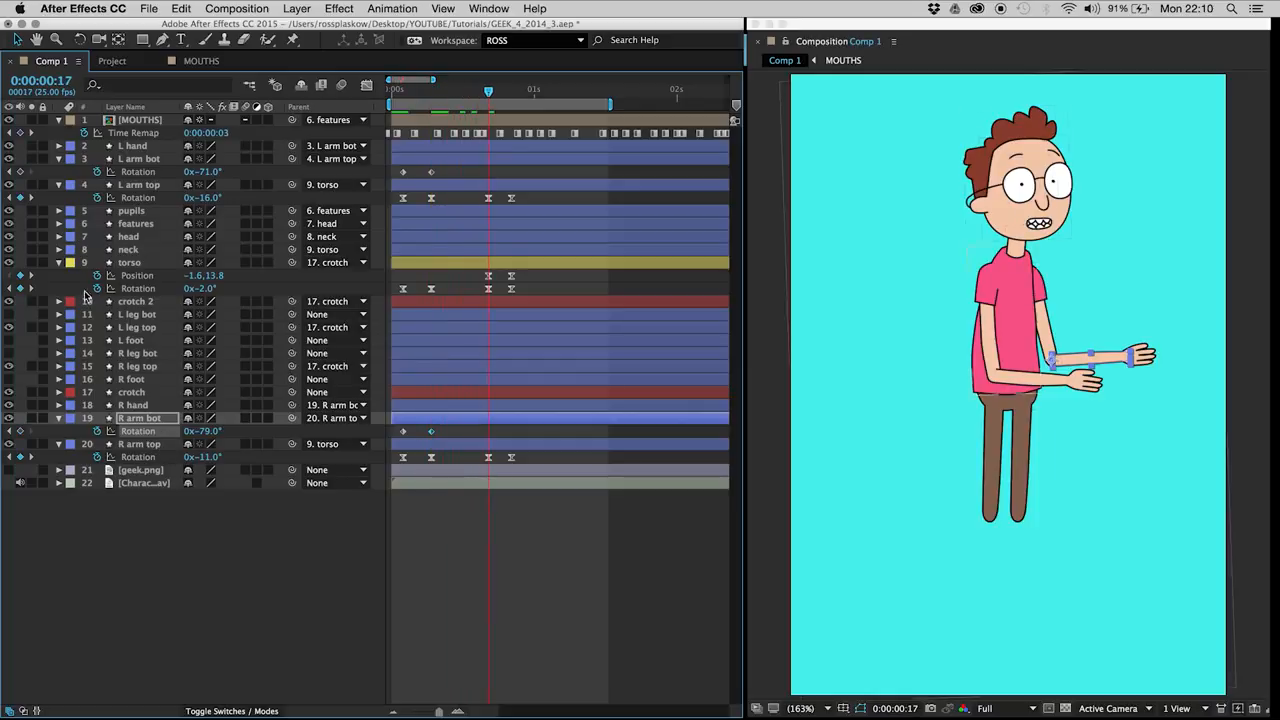
{"action": "left_click", "coordinate": [20, 172]}
{"action": "key", "text": "Page_Down"}
{"action": "key", "text": "Page_Down"}
{"action": "key", "text": "Page_Down"}
{"action": "key", "text": "Page_Down"}
{"action": "left_click", "coordinate": [20, 172]}
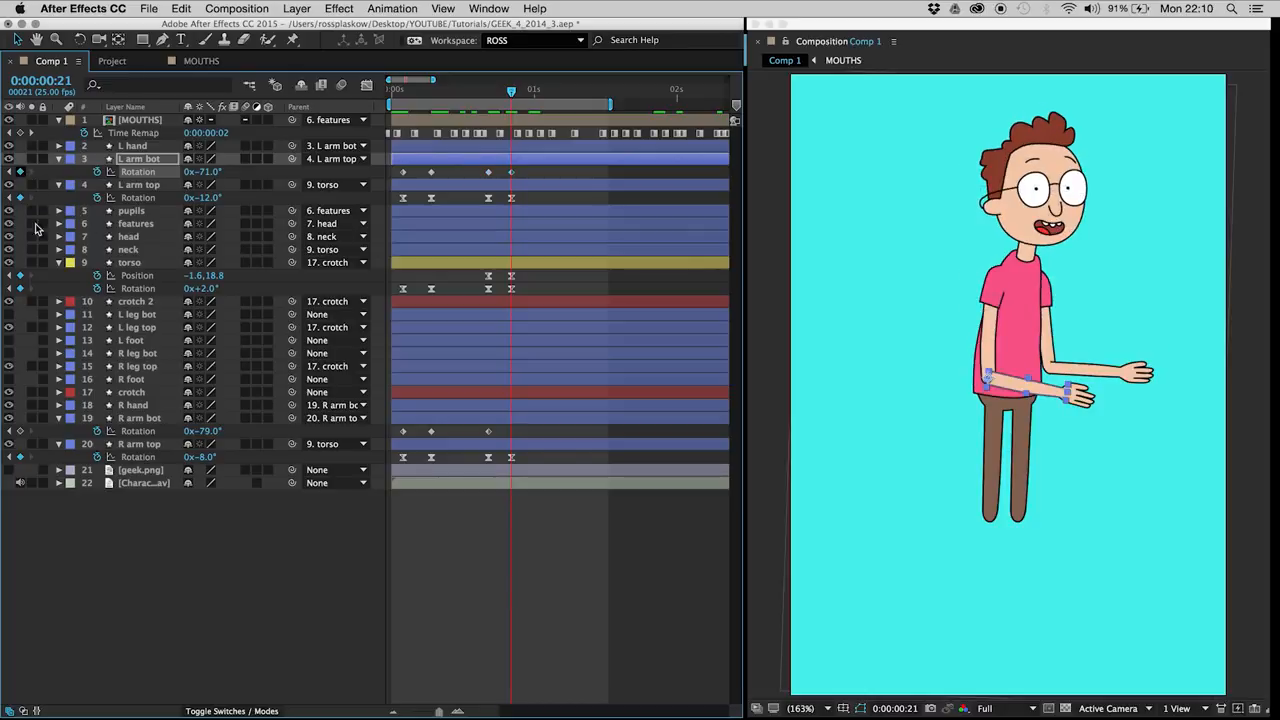
{"action": "left_click", "coordinate": [20, 431]}
Step: Apply Easy Ease to all Rotation keyframes of L arm bot and R arm bot
{"action": "left_click_drag", "start_coordinate": [517, 179], "coordinate": [390, 147]}
{"action": "left_click_drag", "start_coordinate": [438, 420], "coordinate": [395, 430]}
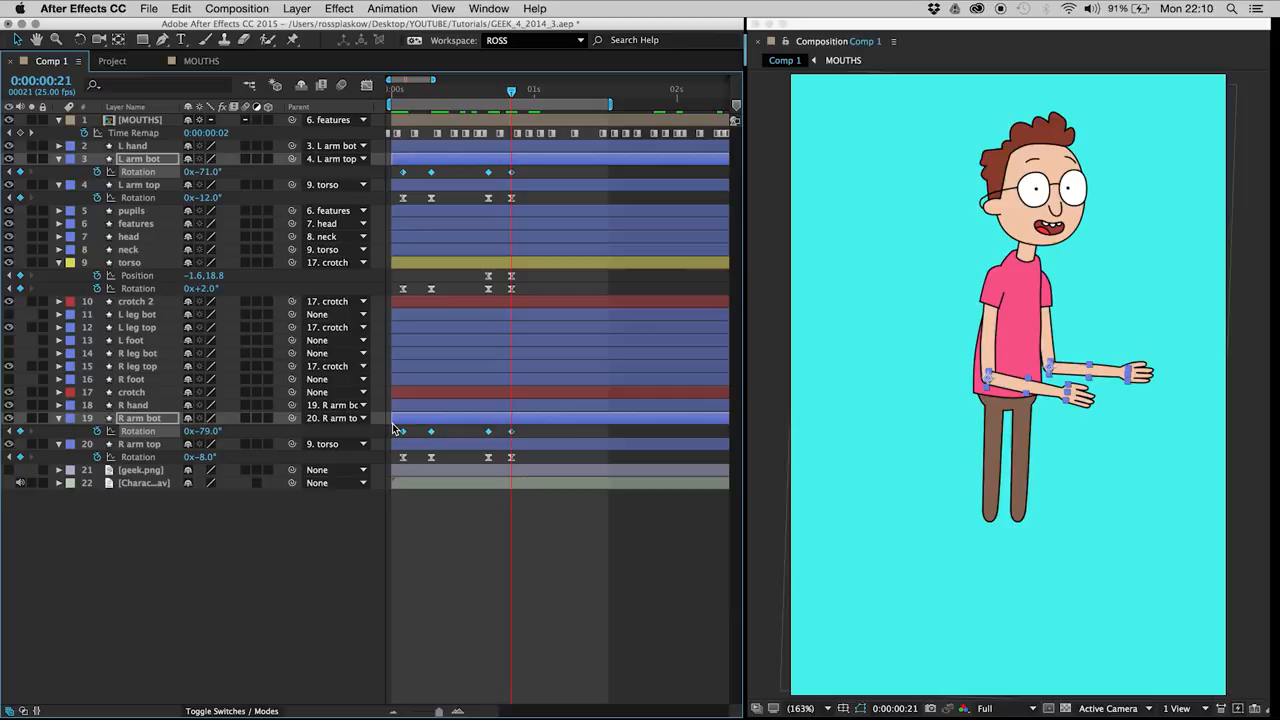
{"action": "key", "text": "F9"}
{"action": "left_click", "coordinate": [199, 557]}
Step: Drop the forearms at frame 21, setting L arm bot's Rotation to -40° and R arm bot's to -48°
{"action": "left_click", "coordinate": [135, 418]}
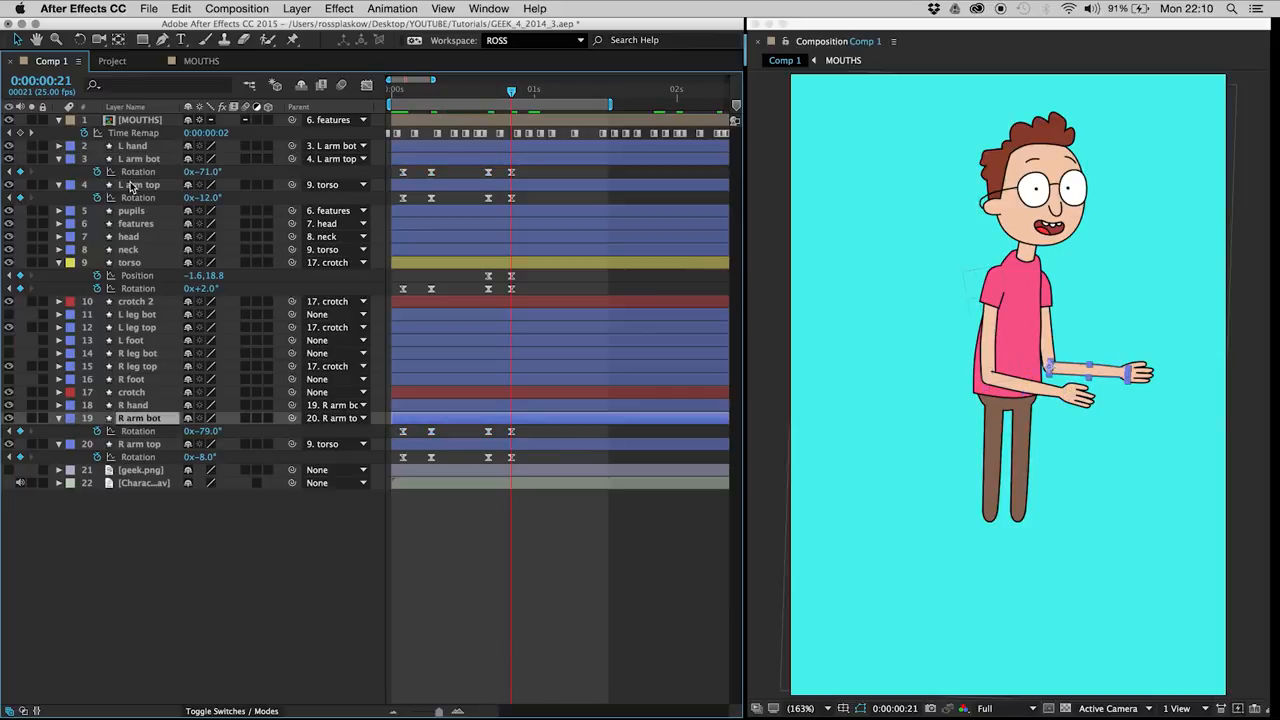
{"action": "left_click", "coordinate": [138, 163], "text": "shift"}
{"action": "left_click_drag", "start_coordinate": [200, 172], "coordinate": [209, 153]}
{"action": "left_click", "coordinate": [504, 596]}
Step: Shift the torso and arm keyframes at frame 17 one frame earlier, save the project and preview the animation
{"action": "key", "text": "space"}
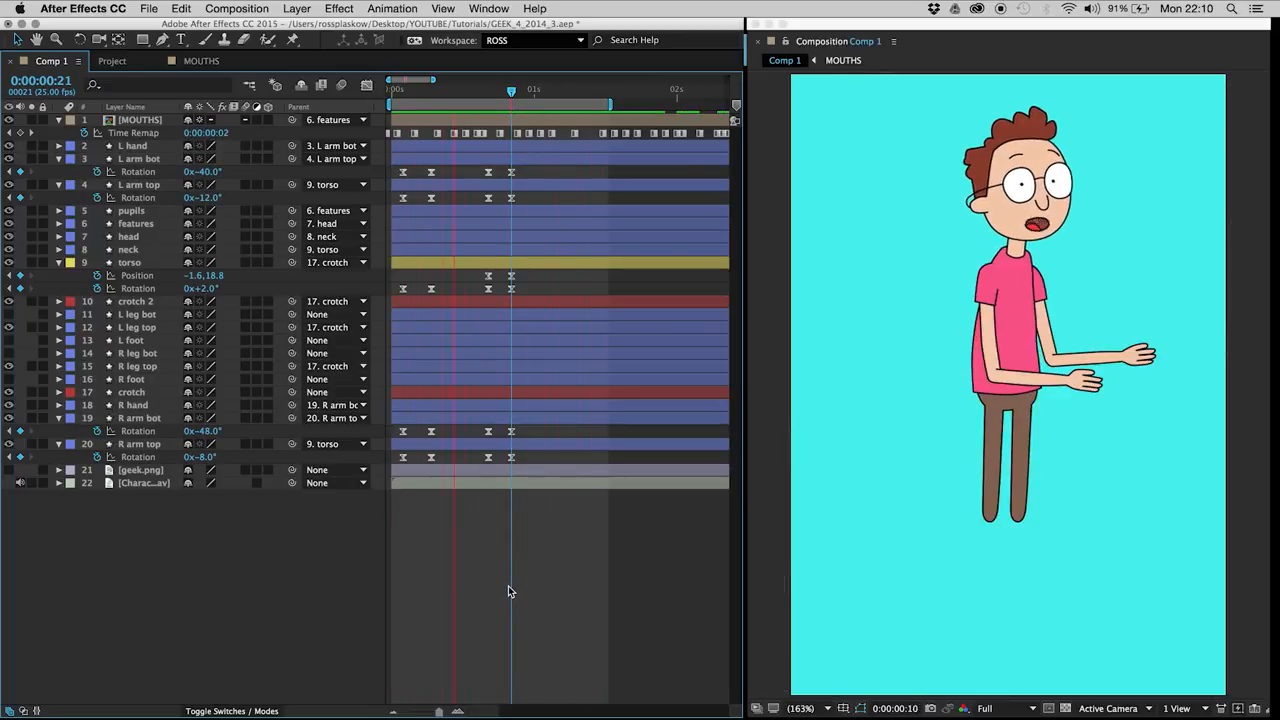
{"action": "left_click_drag", "start_coordinate": [493, 170], "coordinate": [483, 552]}
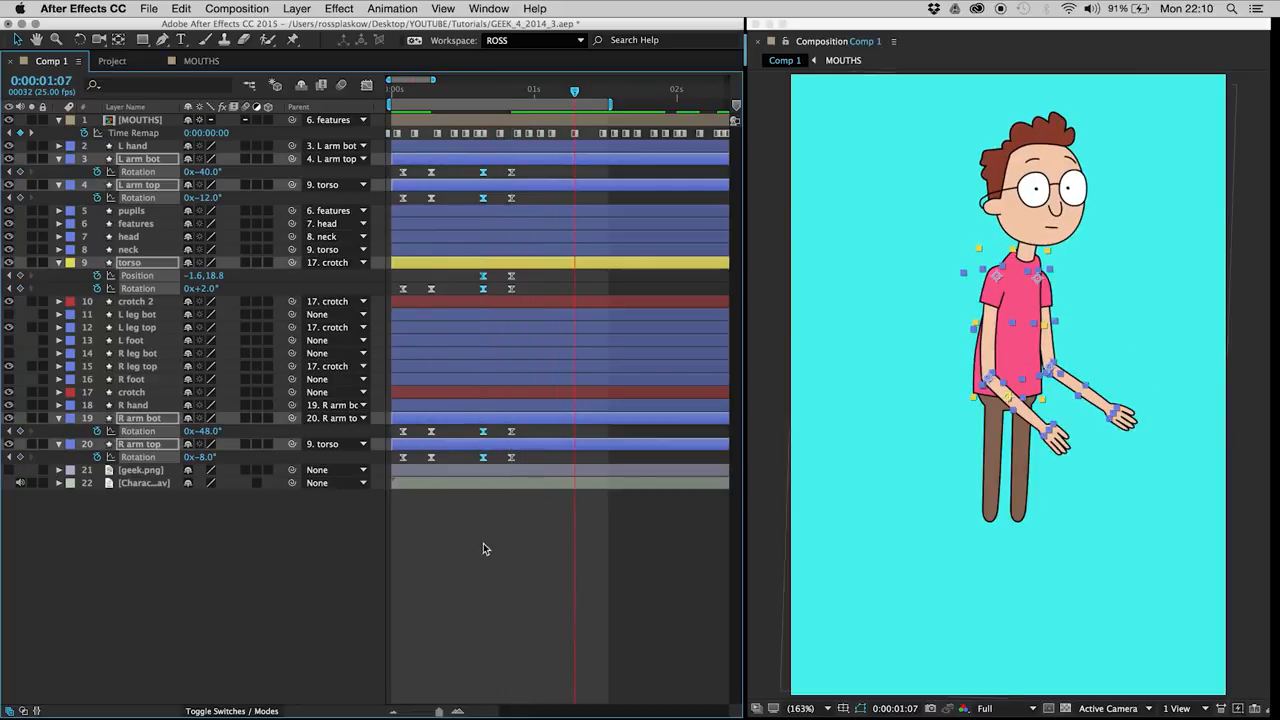
{"action": "left_click", "coordinate": [483, 543]}
{"action": "key", "text": "cmd+s"}
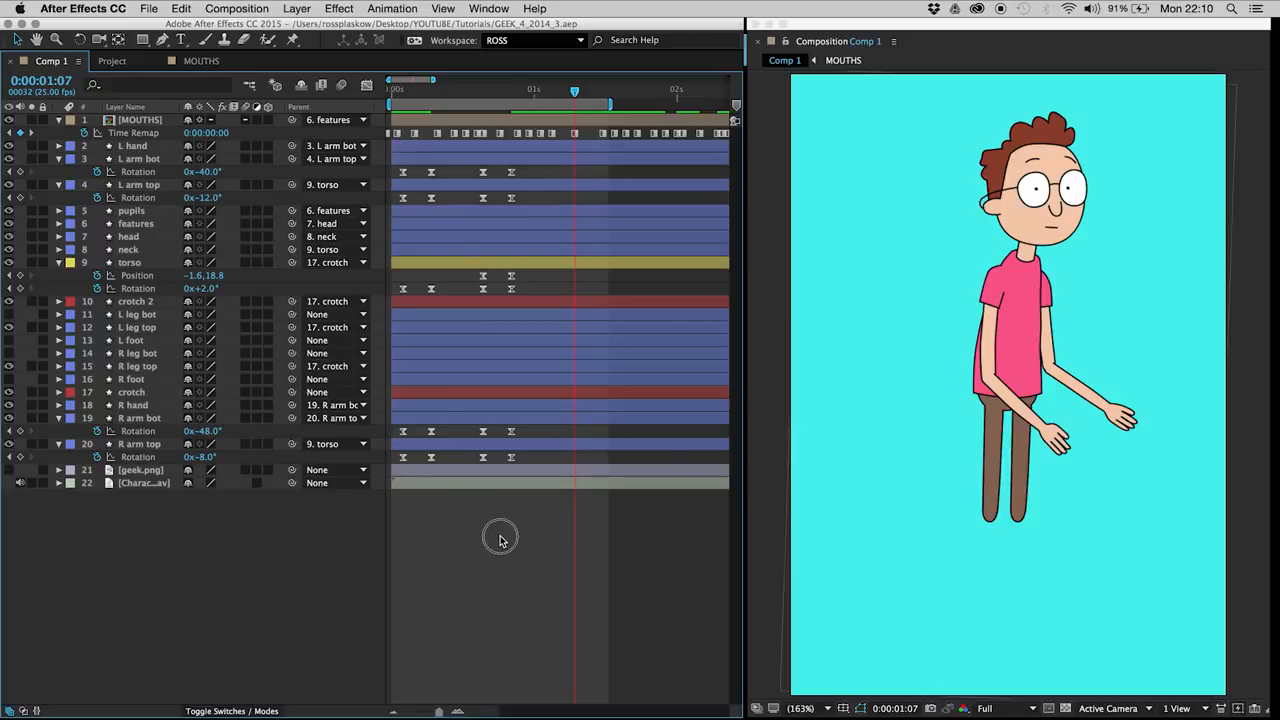
{"action": "key", "text": "space"}
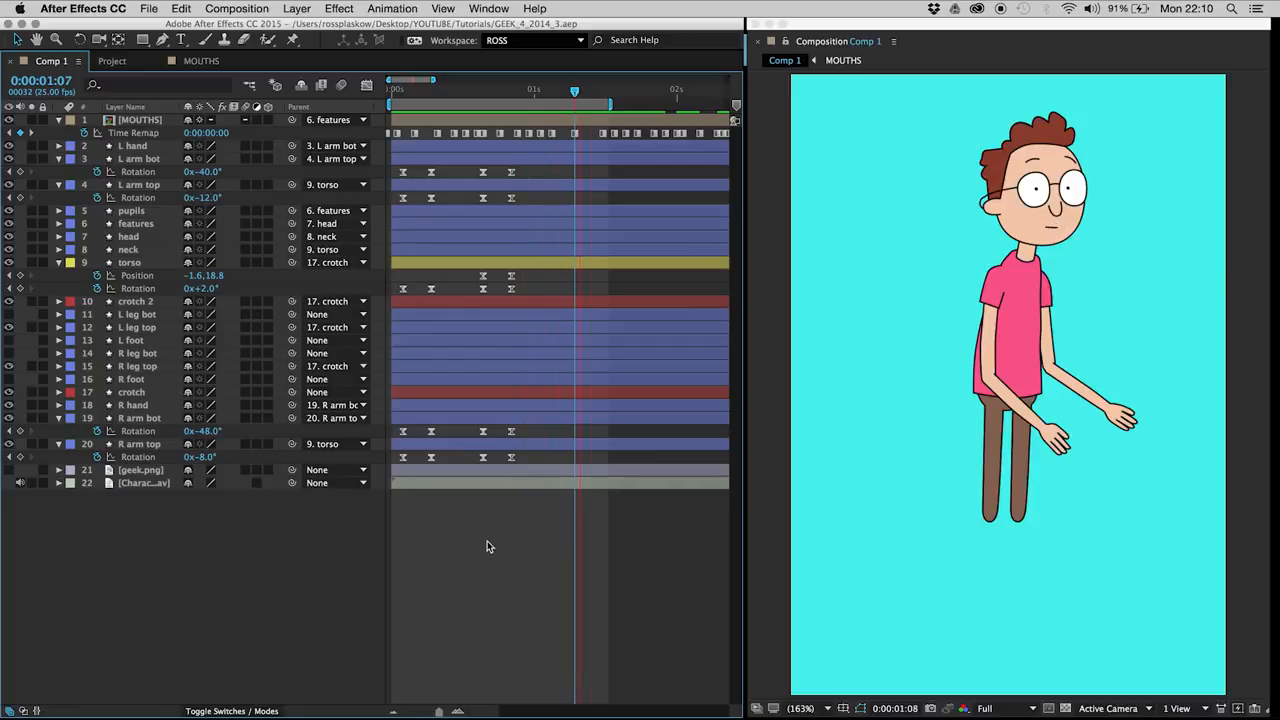
Step: Raise the upper arms across the frame 7 and frame 16 keyframes, setting L arm top's Rotation to -31° and R arm top's to -26°
{"action": "left_click", "coordinate": [404, 90]}
{"action": "left_click_drag", "start_coordinate": [404, 90], "coordinate": [431, 95]}
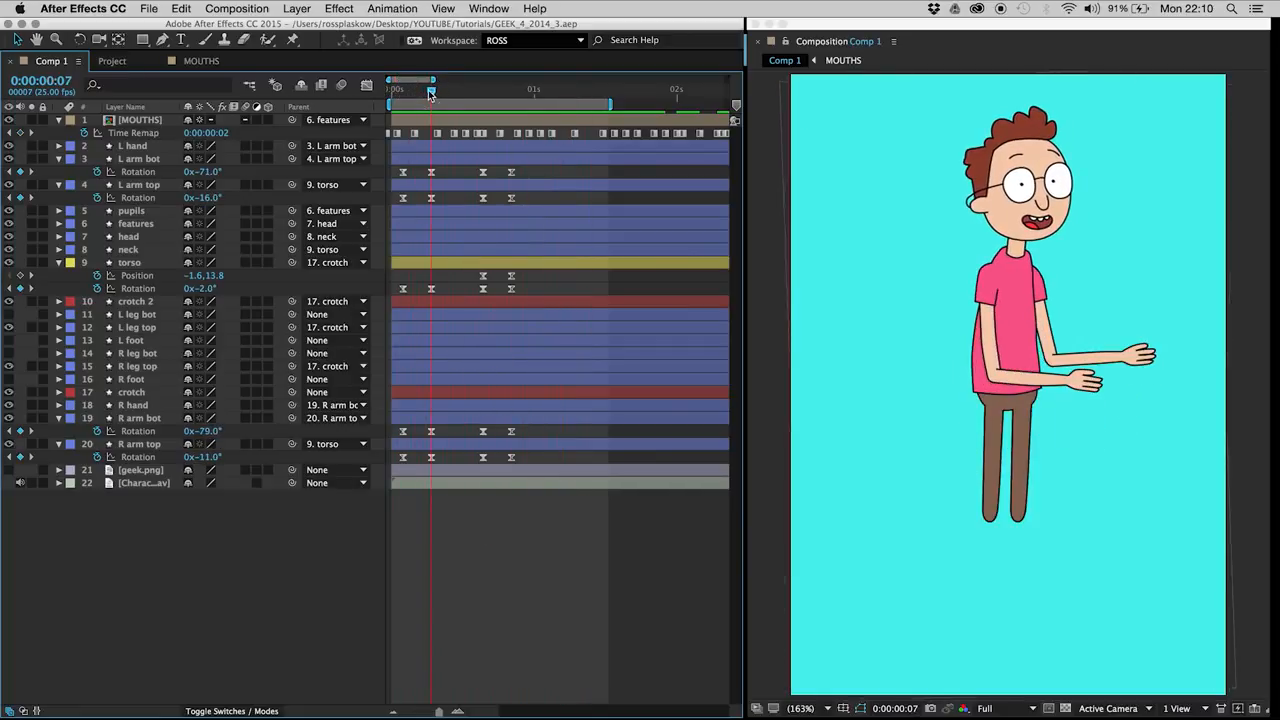
{"action": "left_click", "coordinate": [140, 186]}
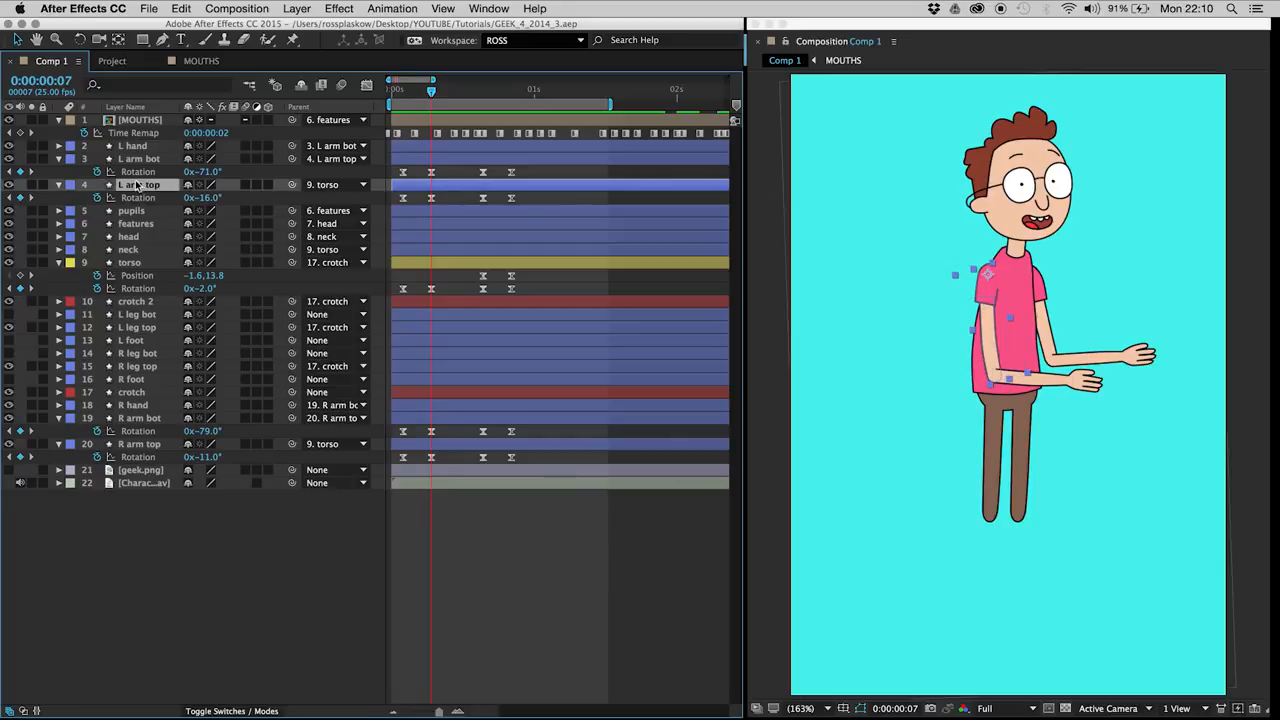
{"action": "left_click_drag", "start_coordinate": [420, 200], "coordinate": [490, 220]}
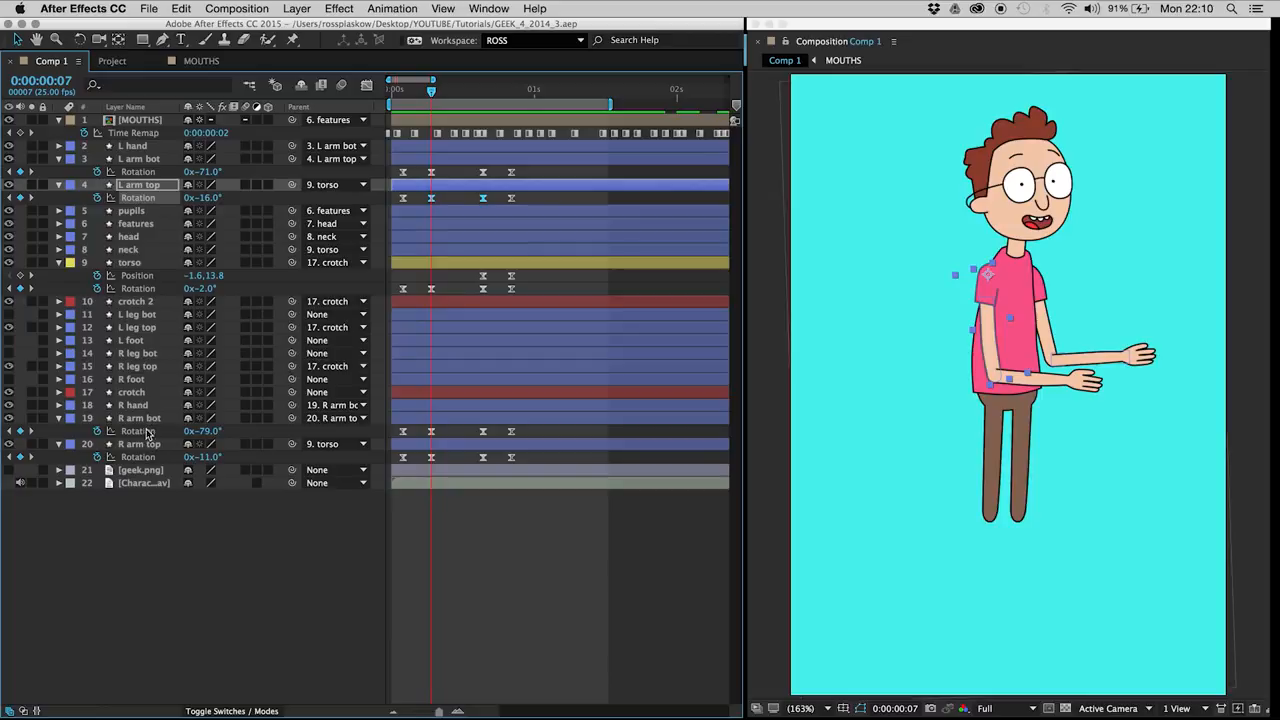
{"action": "left_click_drag", "start_coordinate": [419, 453], "coordinate": [497, 471]}
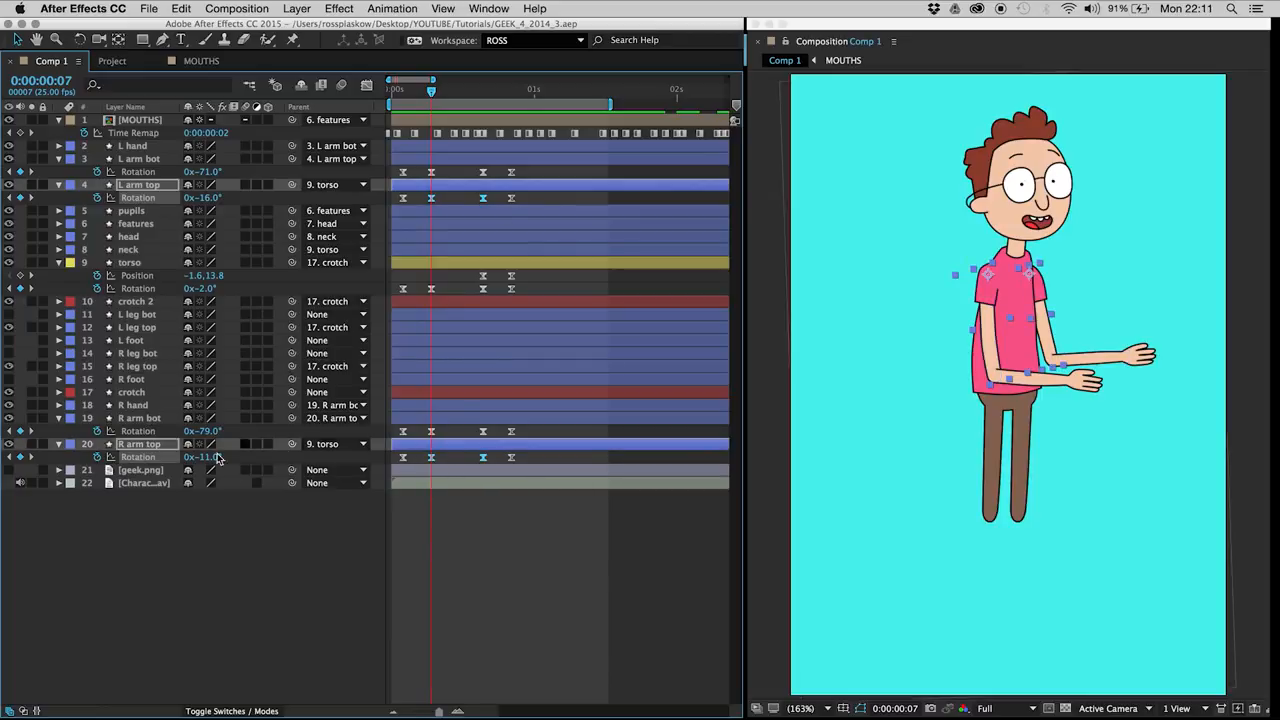
{"action": "mouse_move", "coordinate": [206, 459]}
{"action": "left_mouse_down"}
{"action": "mouse_move", "coordinate": [152, 460]}
{"action": "mouse_move", "coordinate": [192, 462]}
{"action": "left_mouse_up"}
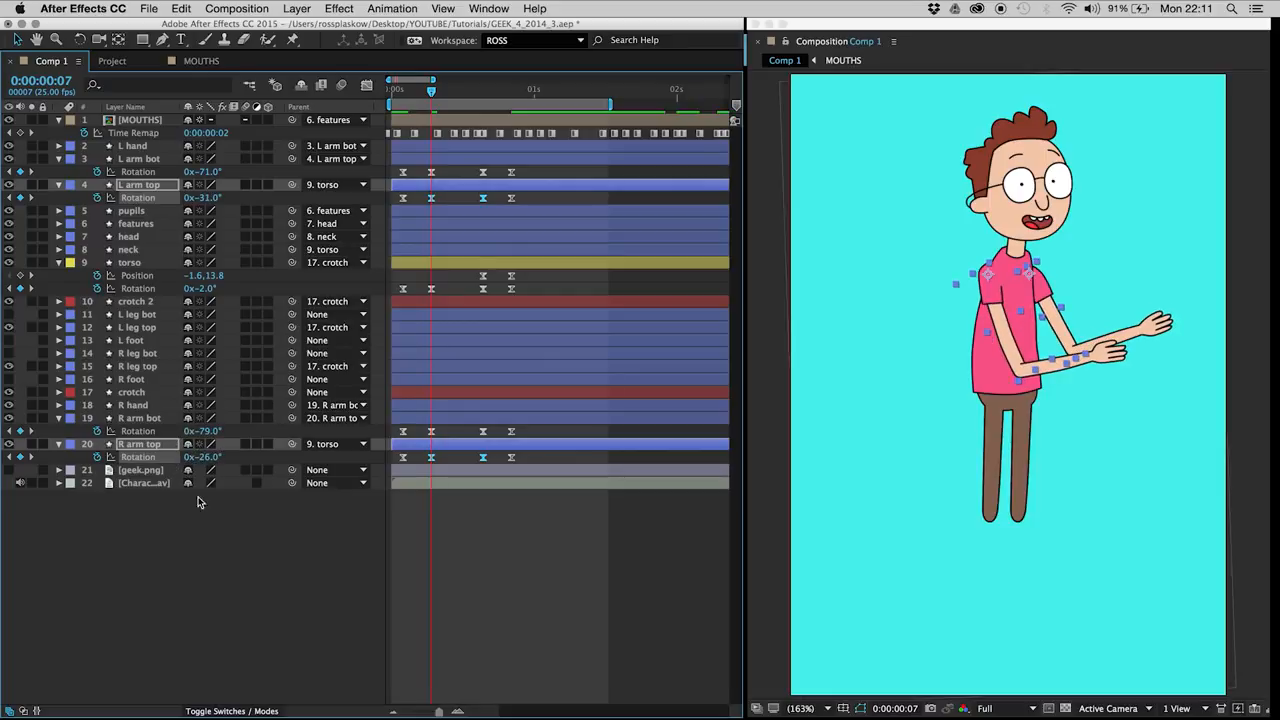
{"action": "left_click", "coordinate": [293, 597]}
{"action": "key", "text": "space"}
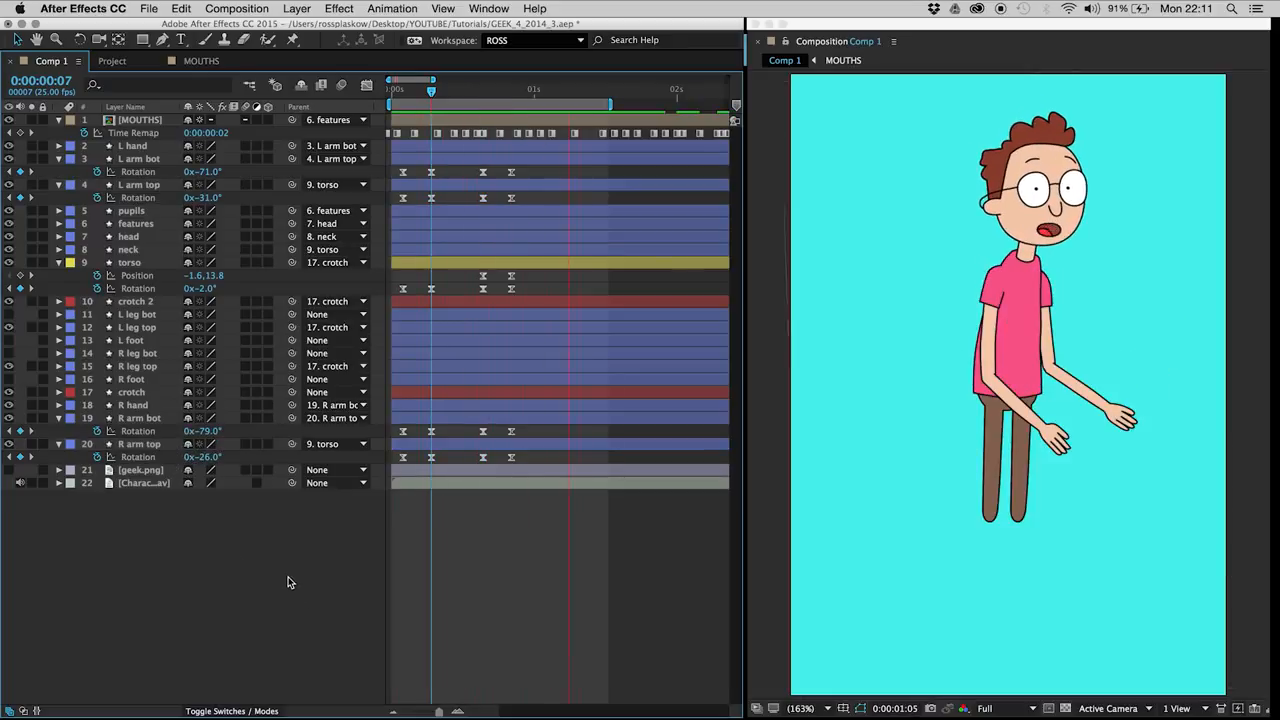
{"action": "key", "text": "space"}
Step: At frame 2, move the L arm top layer's anchor point slightly up on the shoulder and preview the arm swing
{"action": "mouse_move", "coordinate": [433, 92]}
{"action": "left_mouse_down"}
{"action": "mouse_move", "coordinate": [396, 92]}
{"action": "mouse_move", "coordinate": [433, 100]}
{"action": "left_mouse_up"}
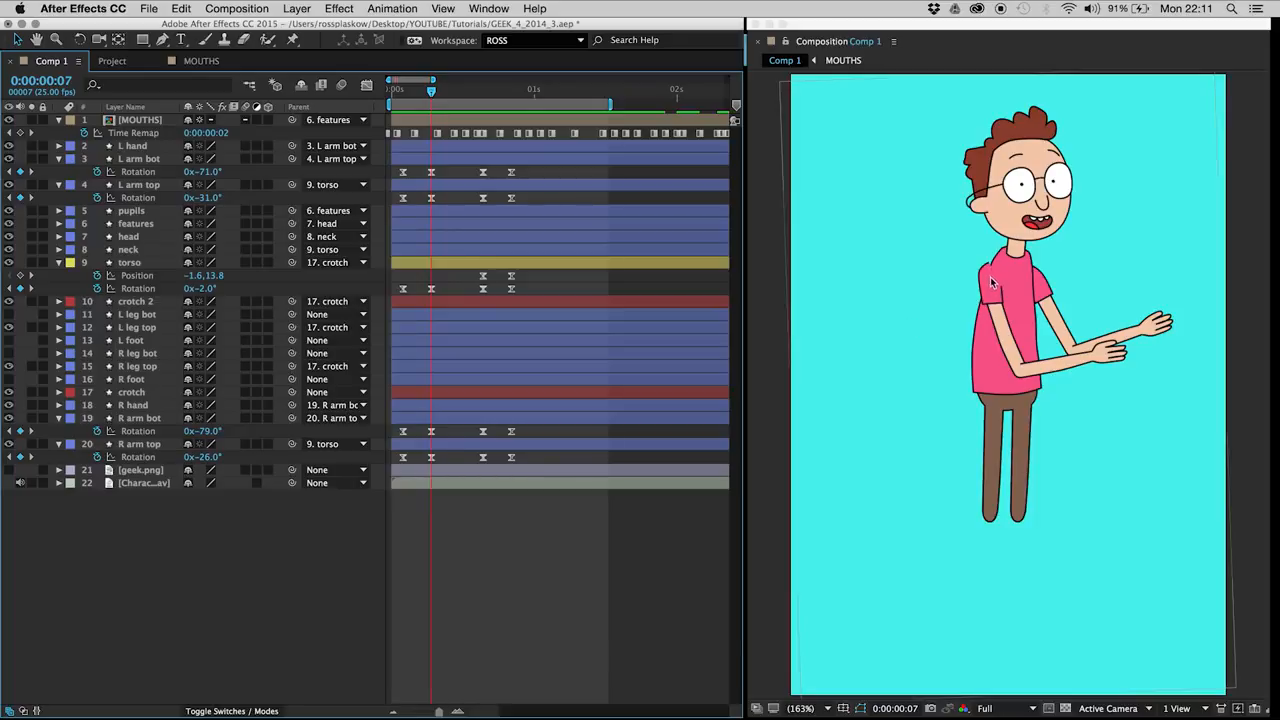
{"action": "key", "text": "Page_Up"}
{"action": "key", "text": "Page_Up"}
{"action": "key", "text": "Page_Up"}
{"action": "key", "text": "Page_Up"}
{"action": "key", "text": "Page_Up"}
{"action": "key", "text": "Page_Up"}
{"action": "key", "text": "Page_Up"}
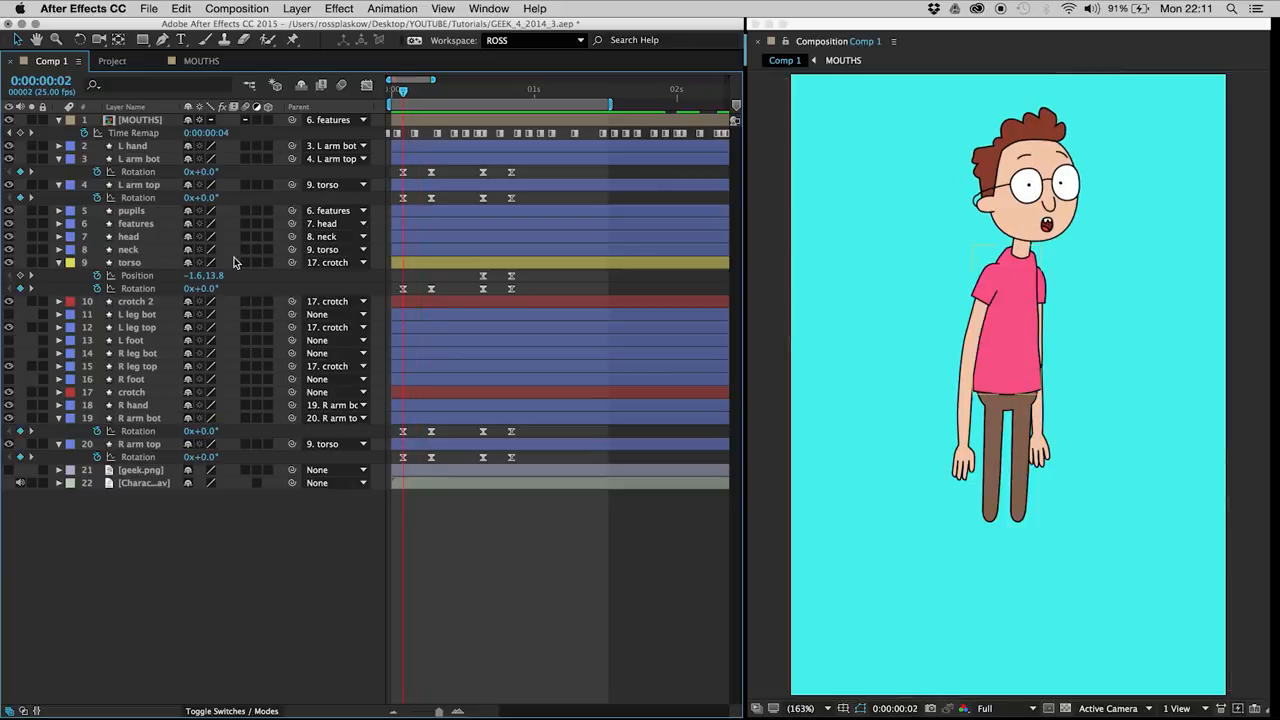
{"action": "key", "text": "Page_Down"}
{"action": "key", "text": "Page_Down"}
{"action": "left_click", "coordinate": [147, 162]}
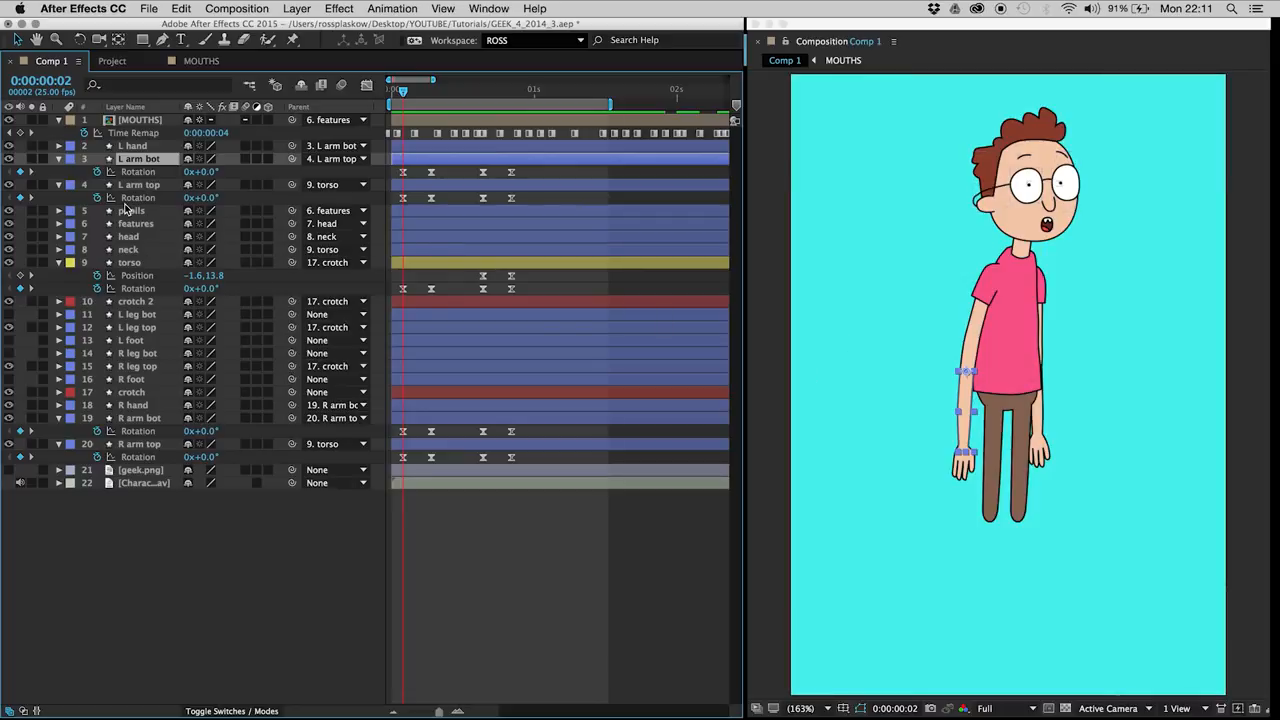
{"action": "left_click", "coordinate": [139, 187]}
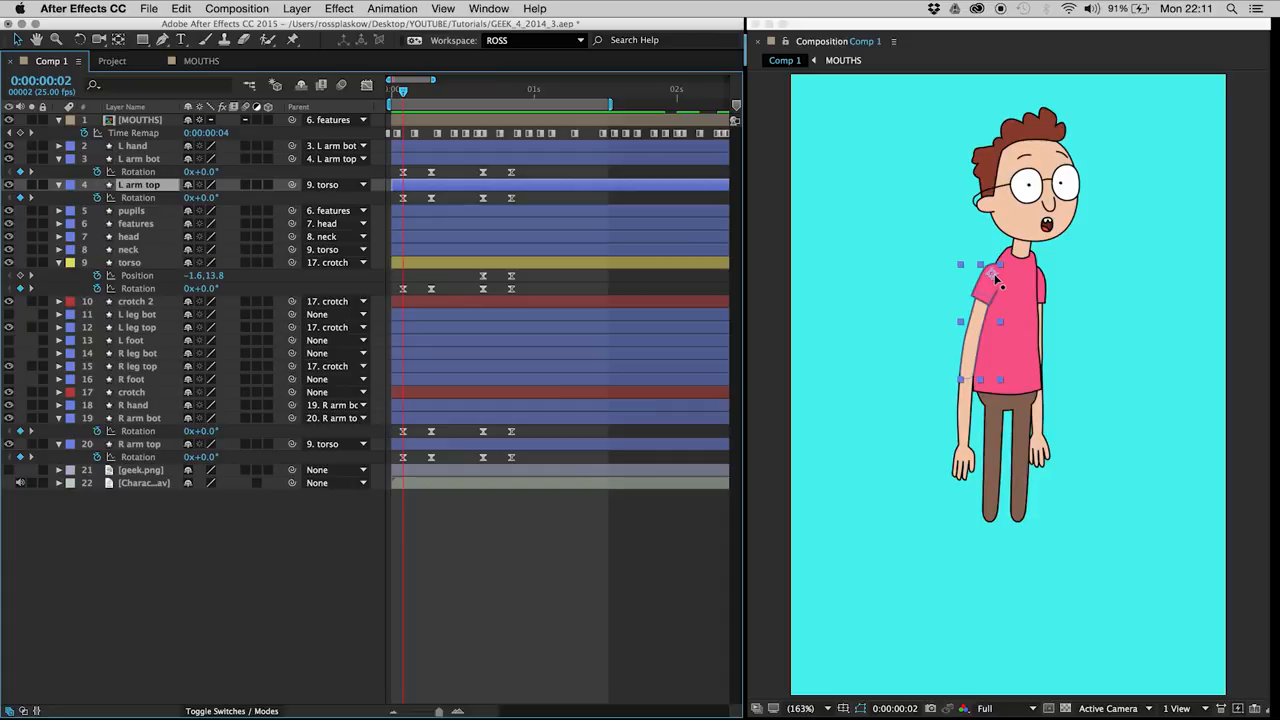
{"action": "key", "text": "y"}
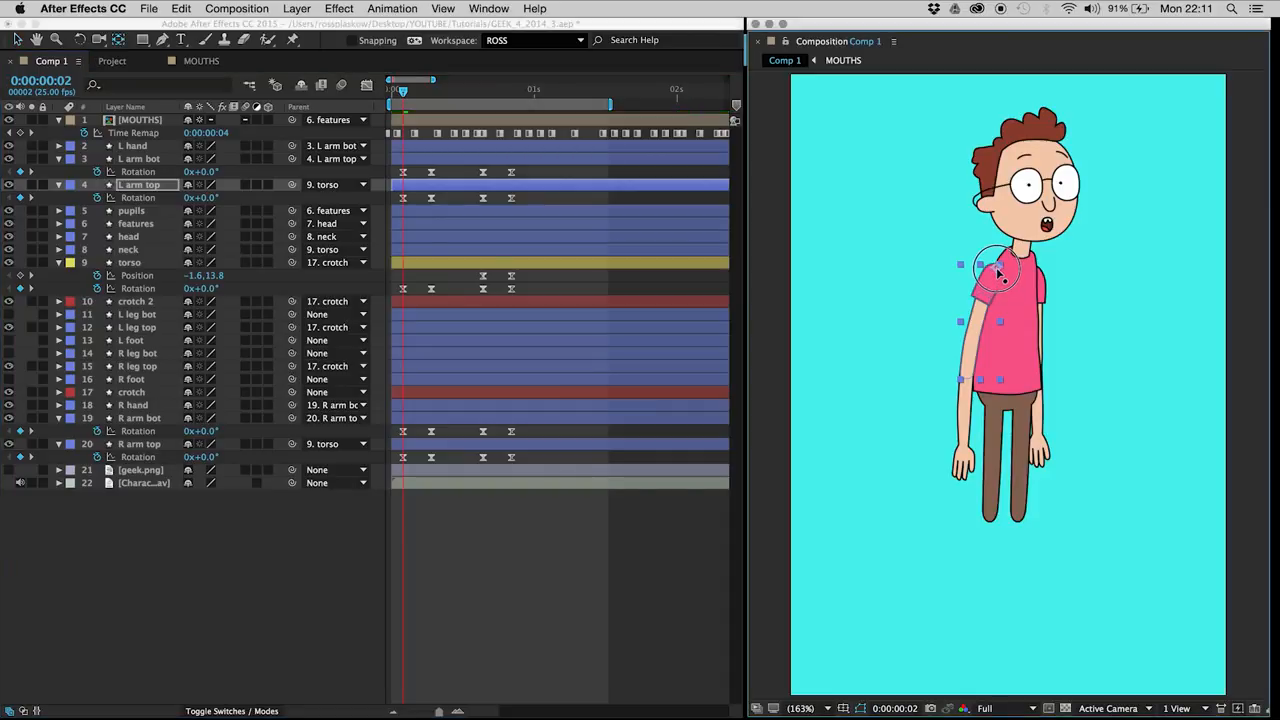
{"action": "left_click_drag", "start_coordinate": [998, 267], "coordinate": [996, 269]}
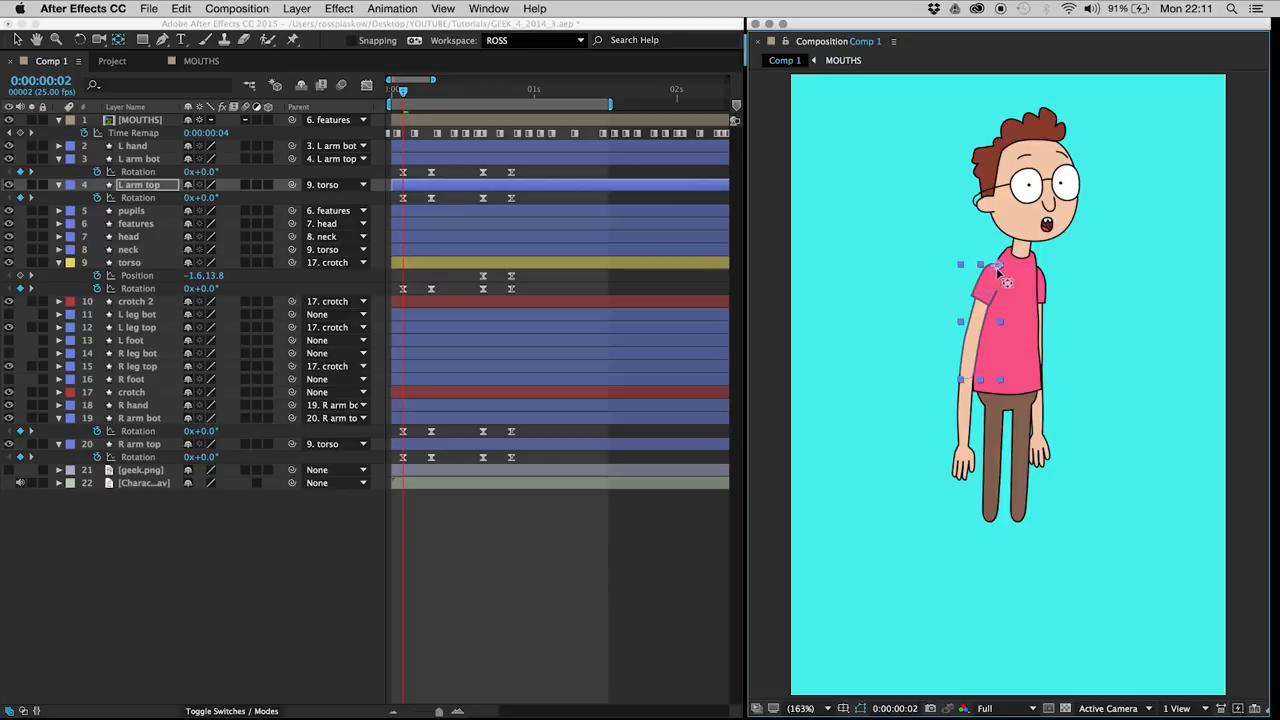
{"action": "key", "text": "space"}
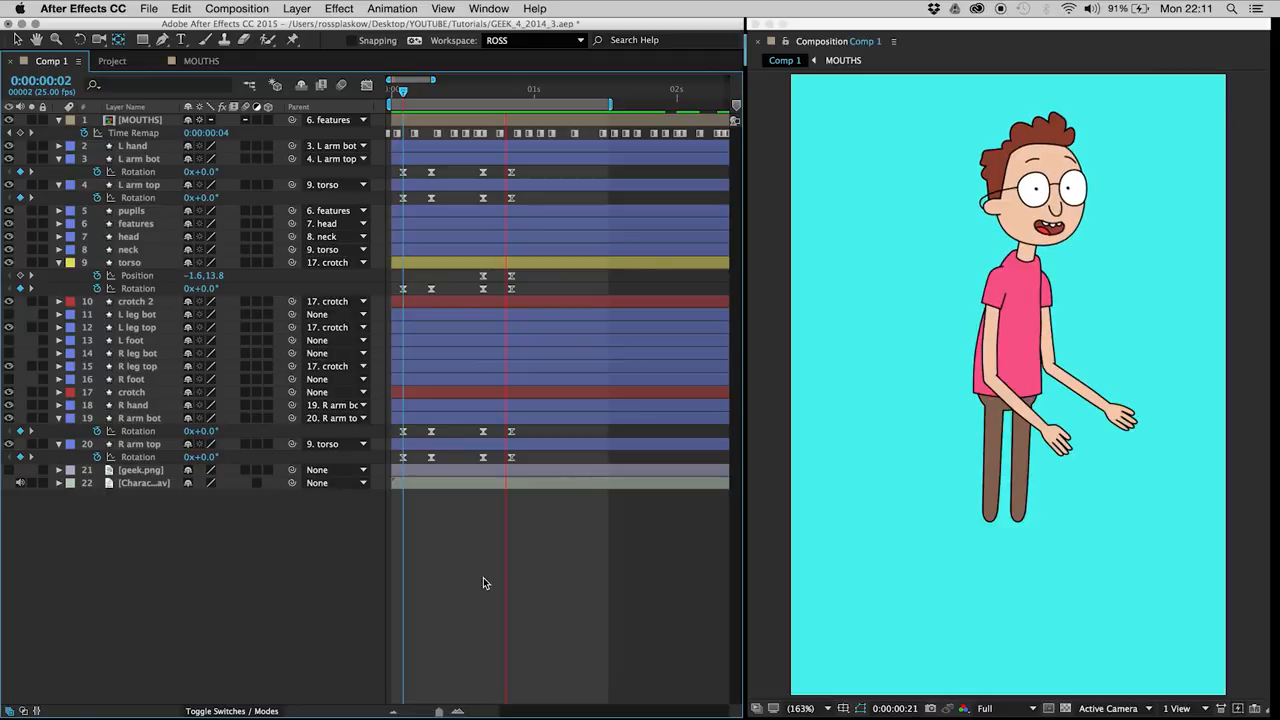
{"action": "key", "text": "space"}
Step: Add a Position keyframe to the pupils layer at frame 2
{"action": "mouse_move", "coordinate": [400, 91]}
{"action": "left_mouse_down"}
{"action": "mouse_move", "coordinate": [523, 94]}
{"action": "mouse_move", "coordinate": [382, 97]}
{"action": "mouse_move", "coordinate": [405, 103]}
{"action": "left_mouse_up"}
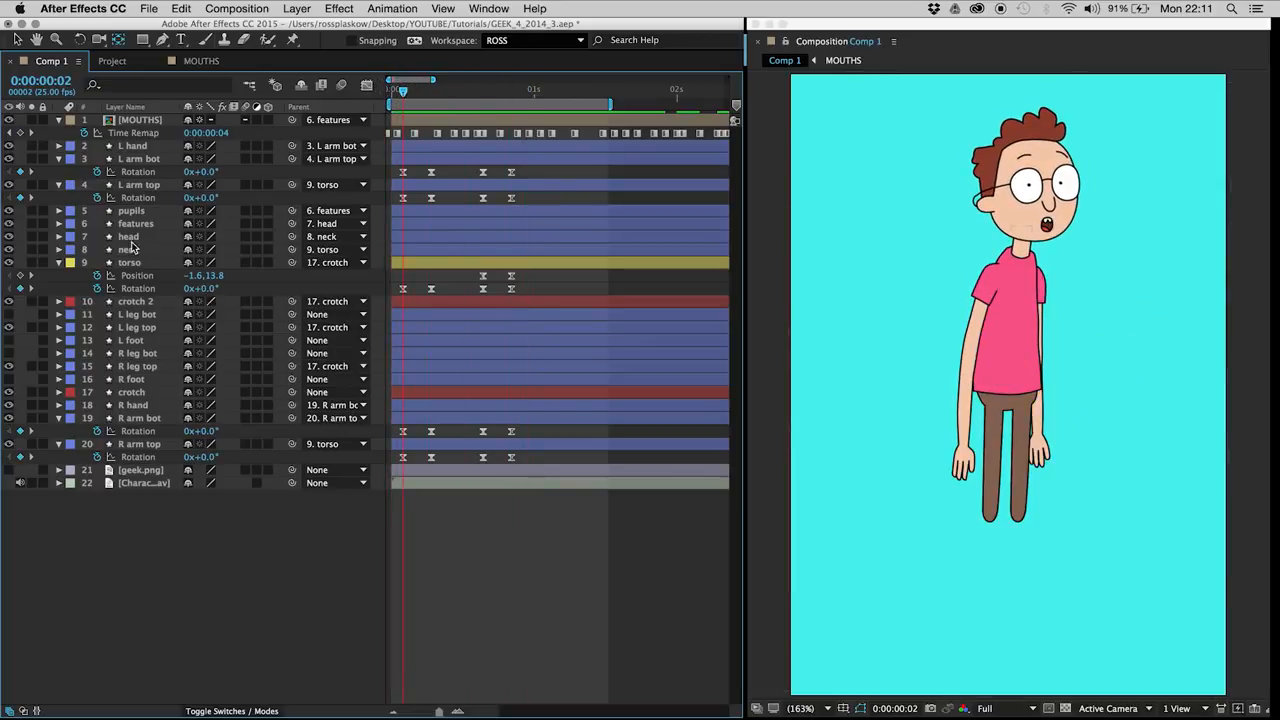
{"action": "left_click", "coordinate": [132, 211]}
{"action": "key", "text": "alt+shift+p"}
{"action": "left_click", "coordinate": [98, 225]}
{"action": "left_click", "coordinate": [131, 212]}
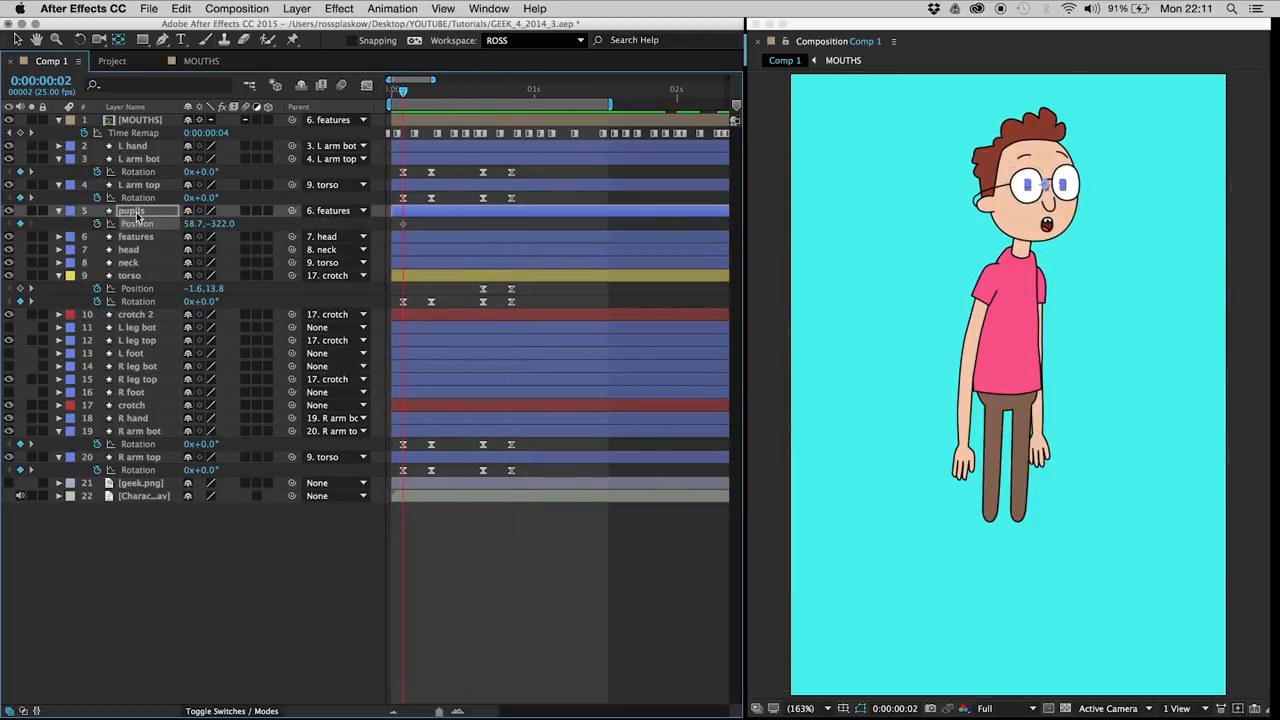
Step: Move the pupils up at frame 7, to Position 58.1, -332.0
{"action": "key", "text": "Page_Down"}
{"action": "key", "text": "Page_Down"}
{"action": "key", "text": "Page_Down"}
{"action": "key", "text": "Page_Down"}
{"action": "key", "text": "Page_Down"}
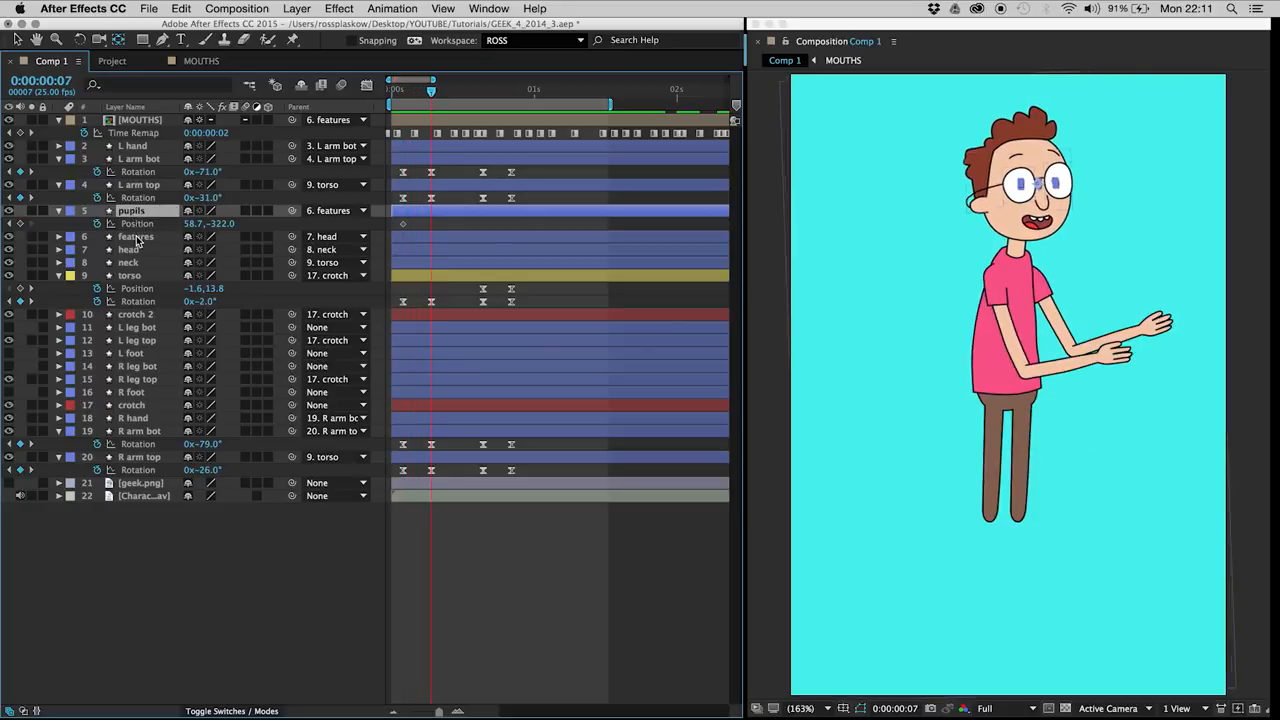
{"action": "key", "text": "shift+Up"}
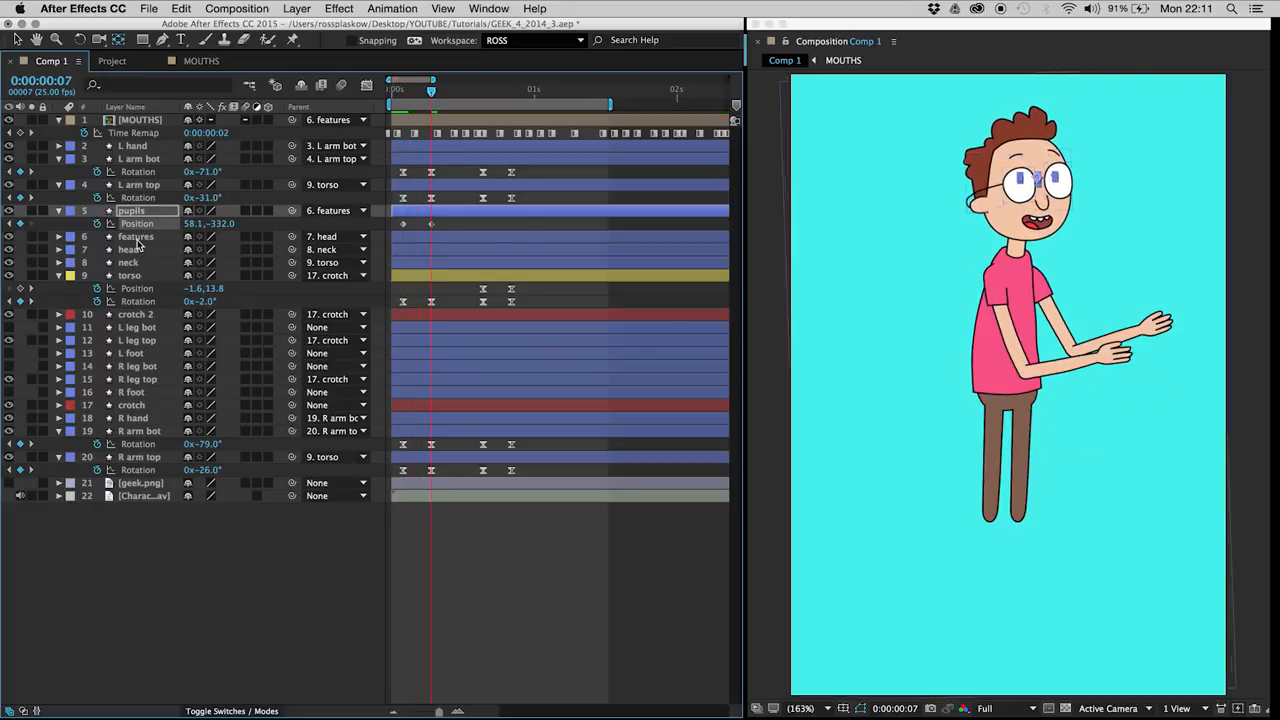
Step: Add a pupils Position keyframe at frame 16 and move the pupils down and outward at frame 21, to Position 66.8, -313.3
{"action": "key", "text": "Left"}
{"action": "left_click", "coordinate": [483, 90]}
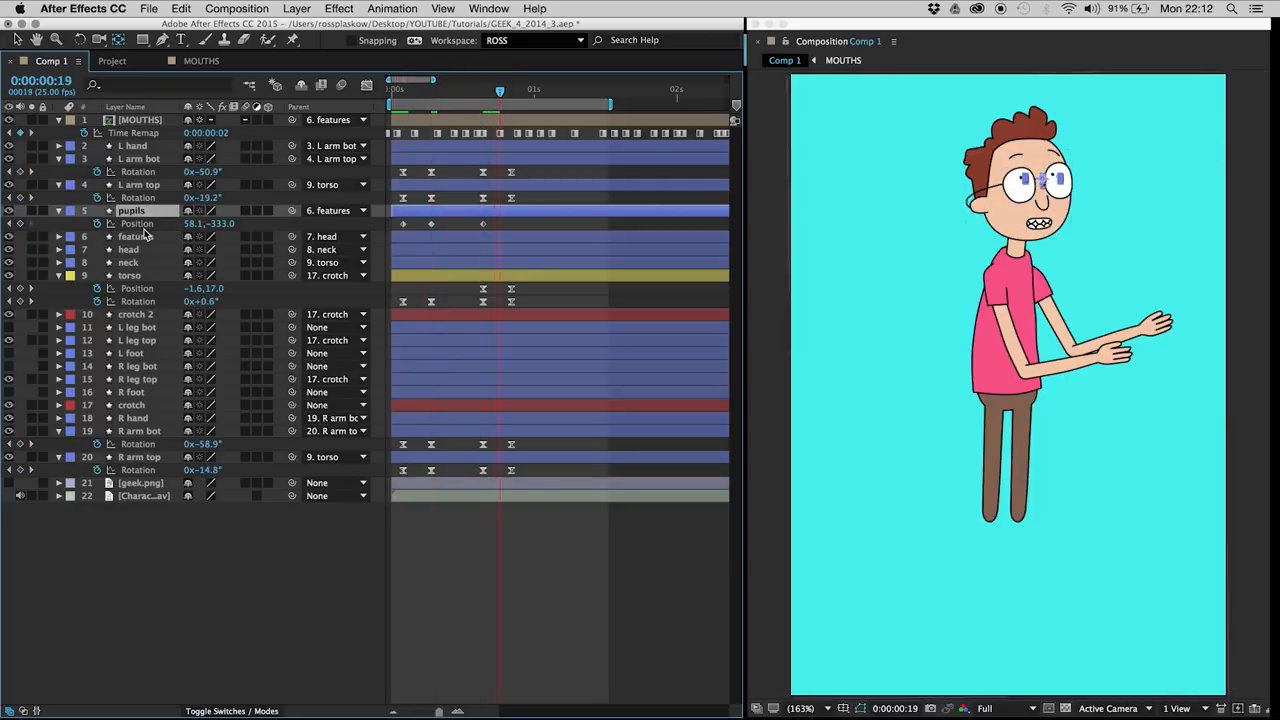
{"action": "key", "text": "k"}
{"action": "key", "text": "shift+Down"}
{"action": "key", "text": "shift+Down"}
{"action": "key", "text": "shift+Right"}
{"action": "key", "text": "Left"}
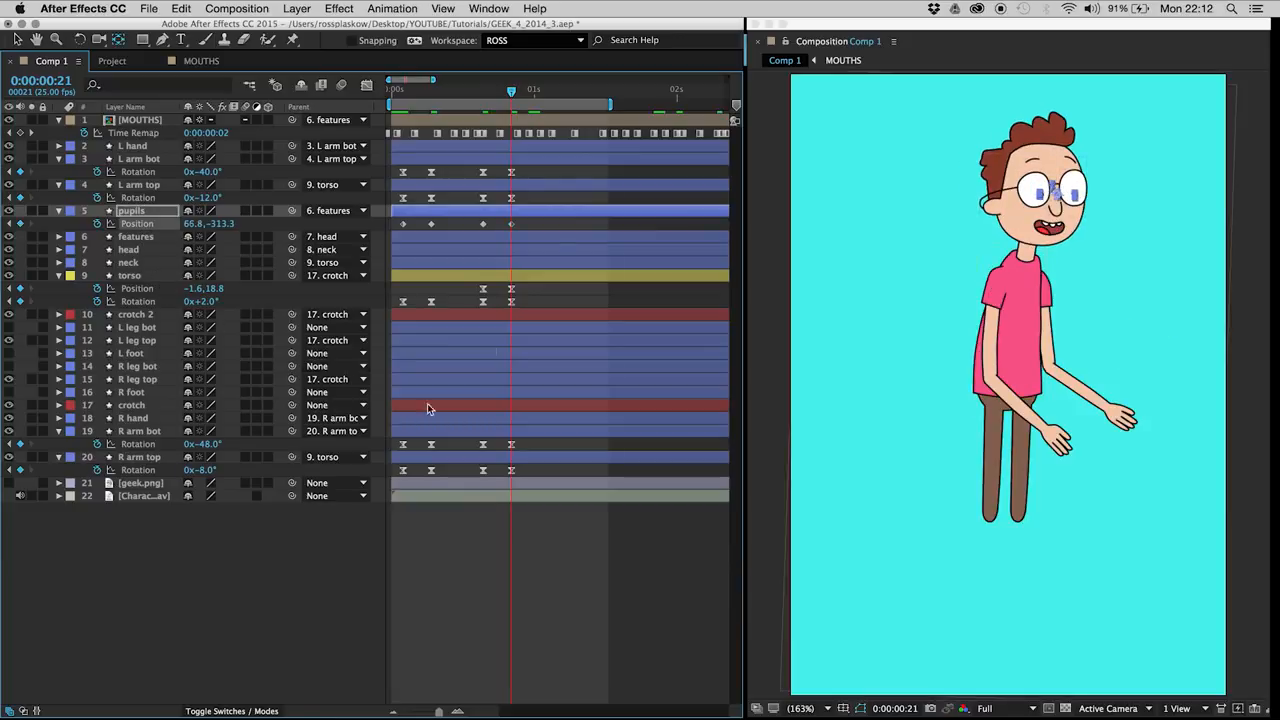
Step: Apply Easy Ease to all four pupils Position keyframes and scrub through the eye movement
{"action": "left_click_drag", "start_coordinate": [524, 221], "coordinate": [372, 242]}
{"action": "left_click", "coordinate": [354, 538]}
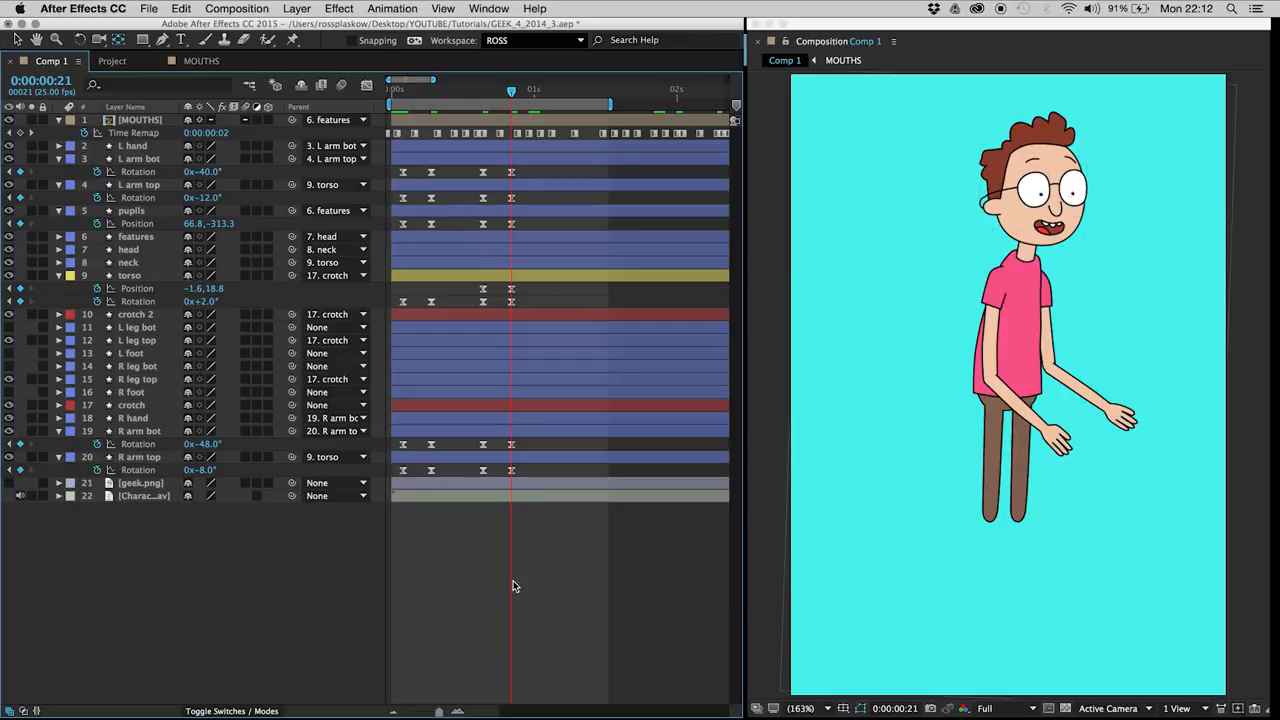
{"action": "left_click_drag", "start_coordinate": [480, 101], "coordinate": [400, 100]}
{"action": "left_click_drag", "start_coordinate": [424, 100], "coordinate": [431, 95]}
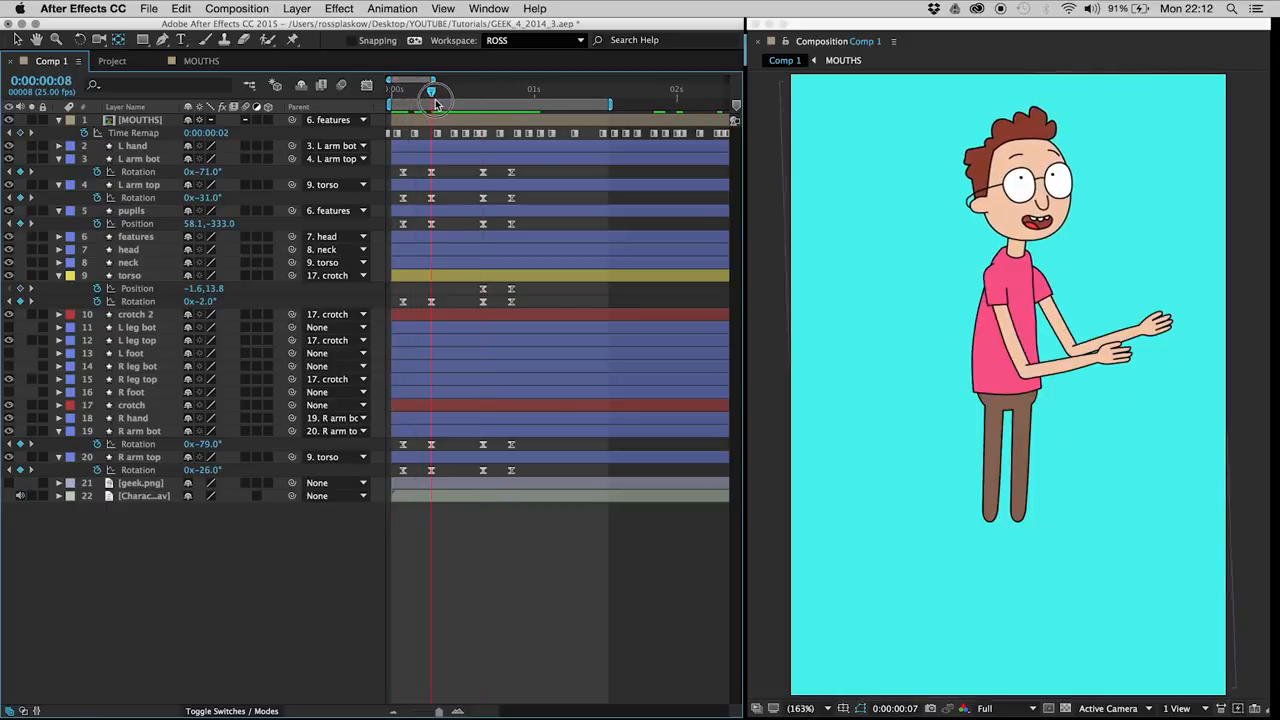
Step: Move the pupils to Position 66.4, -312.7 across the frame 7 and frame 16 keyframes
{"action": "left_click", "coordinate": [142, 212]}
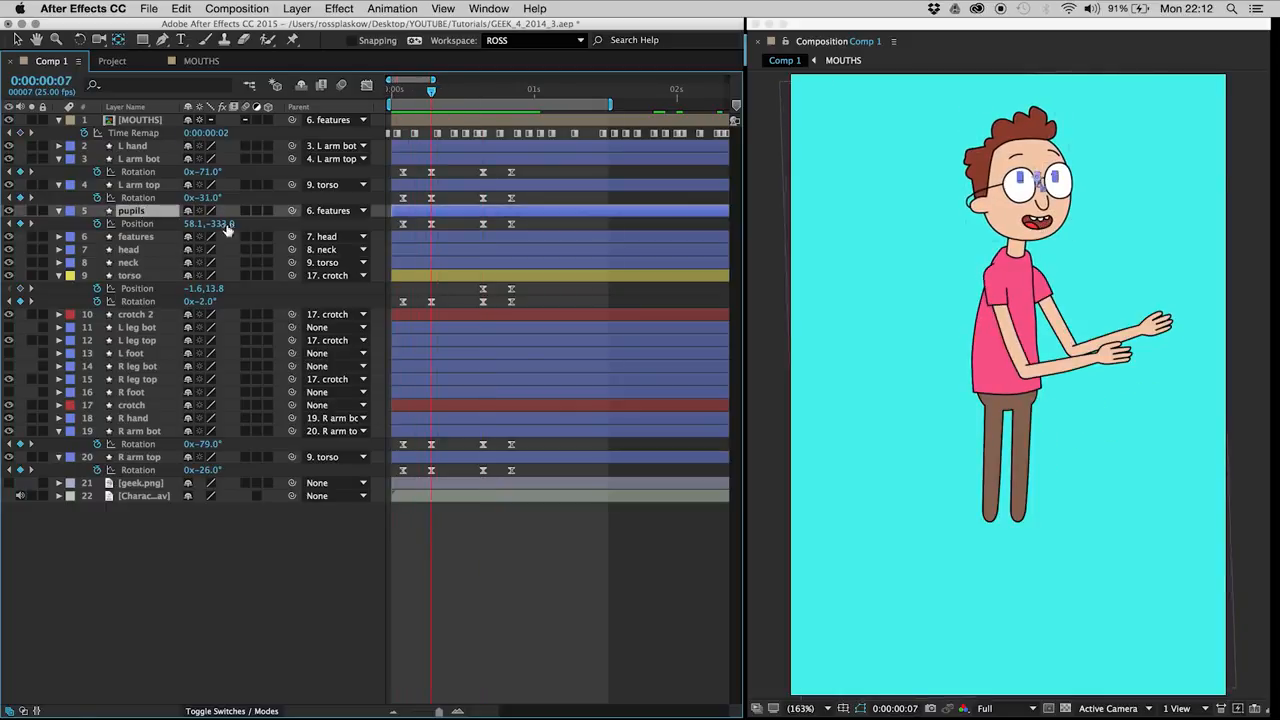
{"action": "left_click", "coordinate": [483, 224]}
{"action": "key", "text": "shift+Right"}
{"action": "key", "text": "shift+Down"}
{"action": "key", "text": "shift+Right"}
{"action": "key", "text": "shift+Down"}
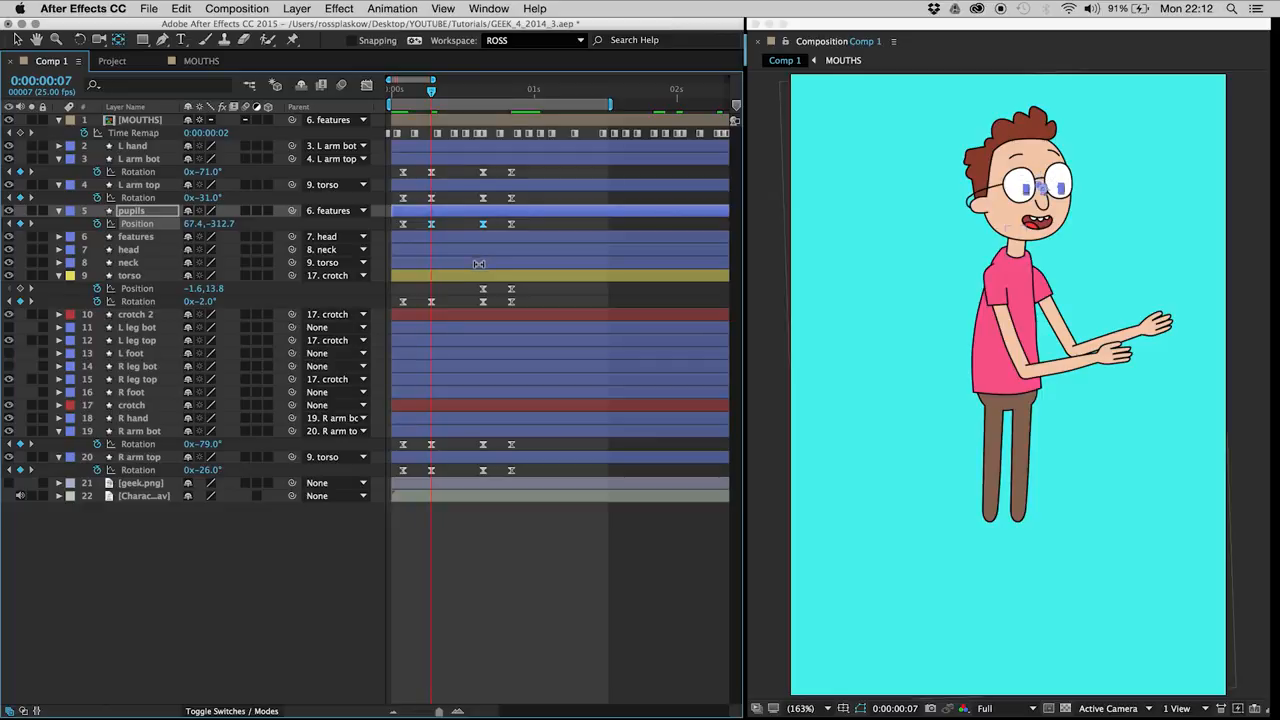
{"action": "left_click", "coordinate": [468, 228]}
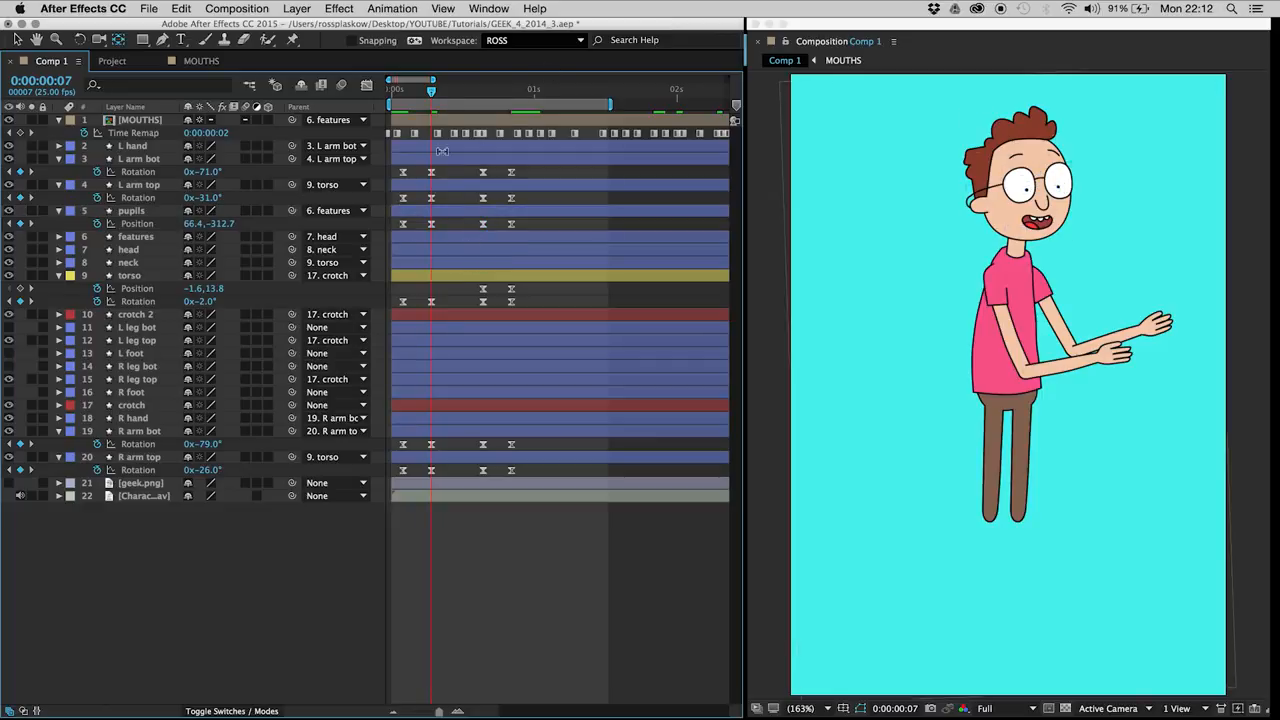
Step: Scrub and play back the opening of the animation to check the pupil movement with the arm gesture
{"action": "left_click_drag", "start_coordinate": [475, 90], "coordinate": [366, 84]}
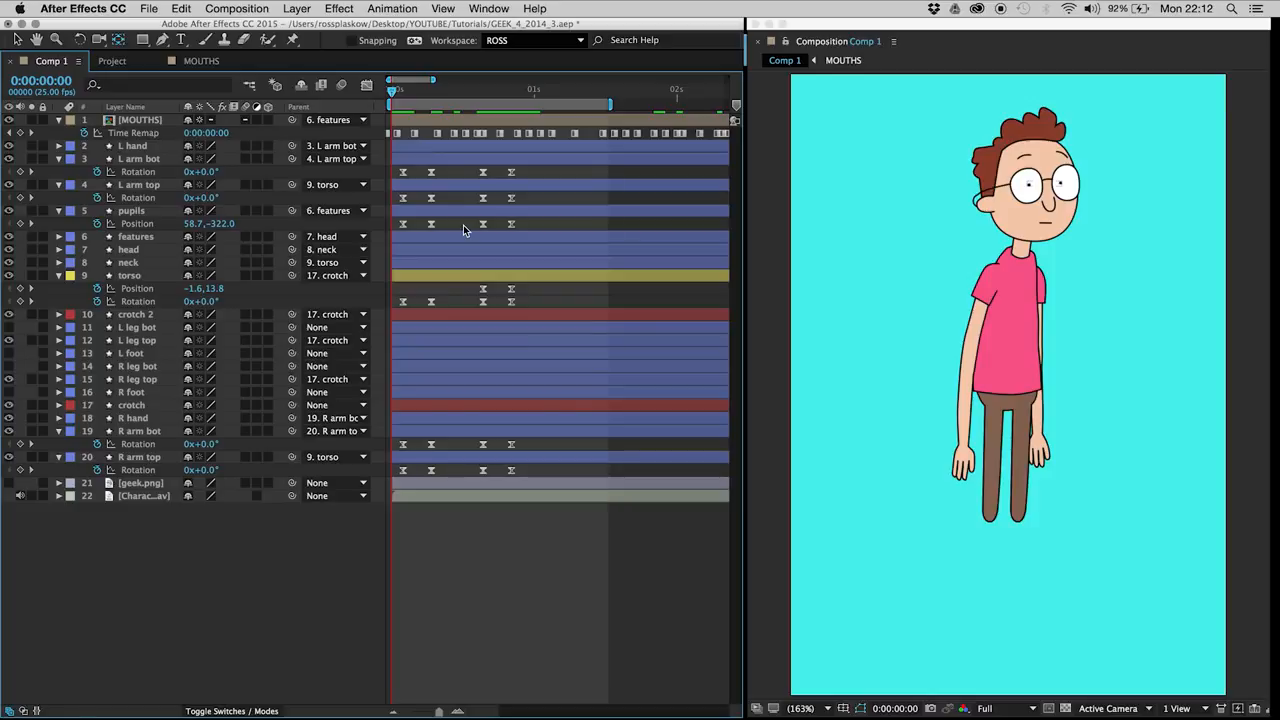
{"action": "left_click_drag", "start_coordinate": [359, 529], "coordinate": [318, 559]}
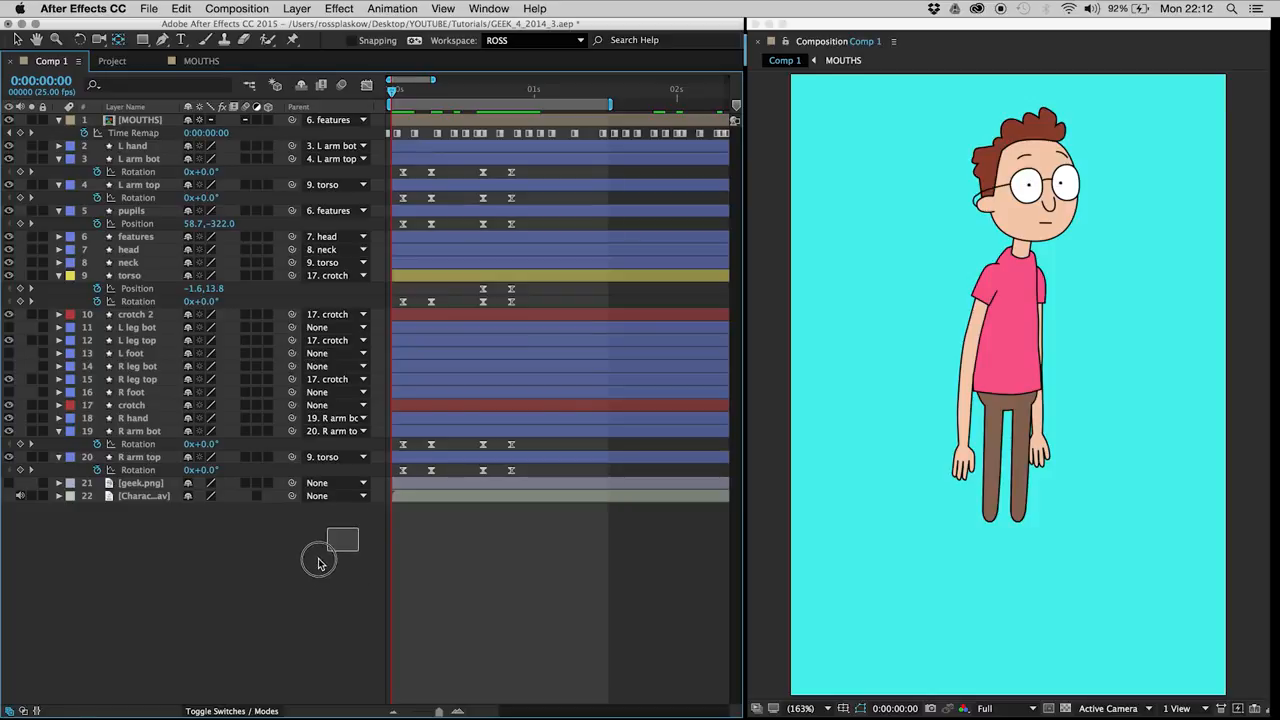
{"action": "left_click_drag", "start_coordinate": [400, 93], "coordinate": [431, 104]}
{"action": "key", "text": "space"}
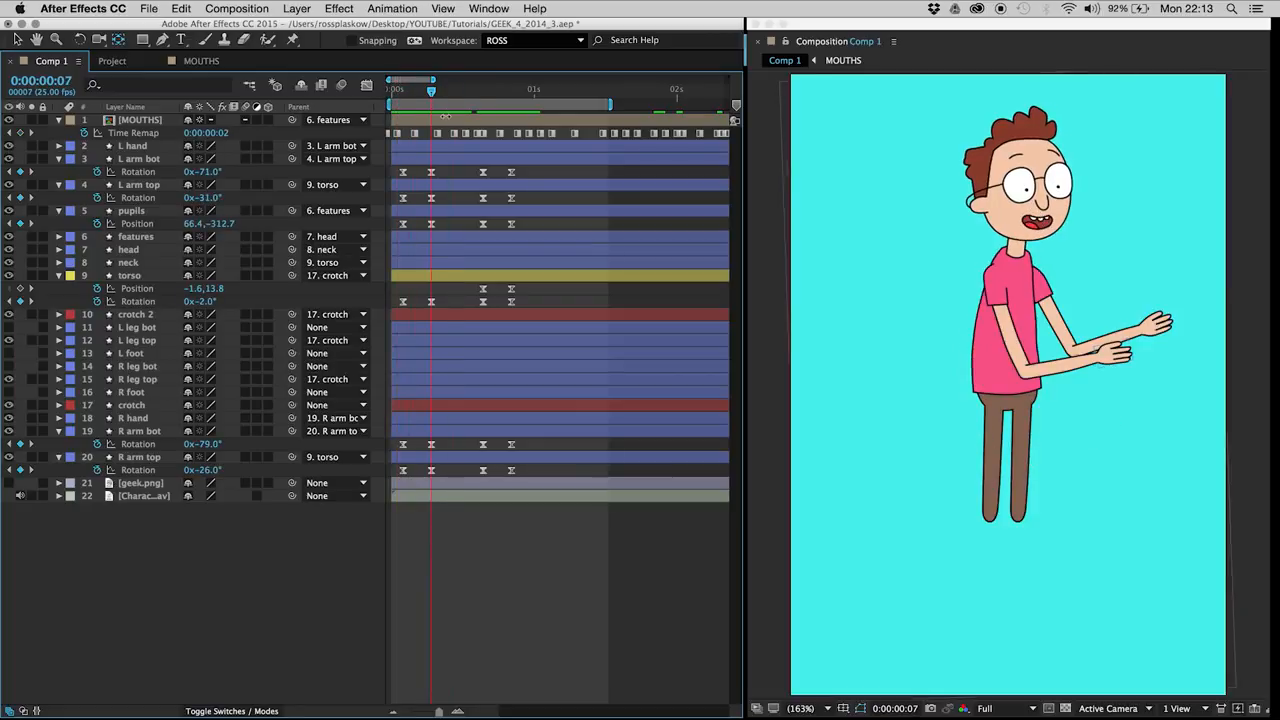
{"action": "key", "text": "space"}
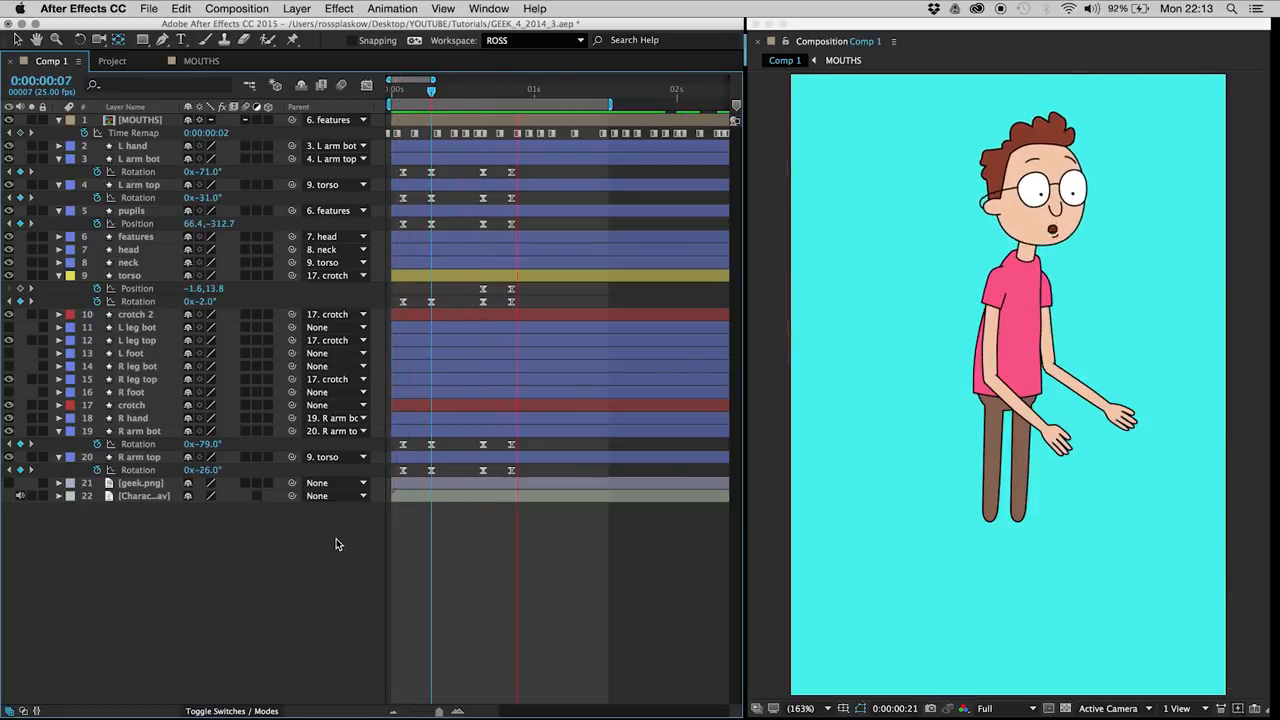
{"action": "key", "text": "space"}
Step: Reposition the pupils at frame 21 to Position 69.5, -322.4, playing back the movement between adjustments
{"action": "left_click_drag", "start_coordinate": [473, 88], "coordinate": [511, 91]}
{"action": "left_click", "coordinate": [145, 213]}
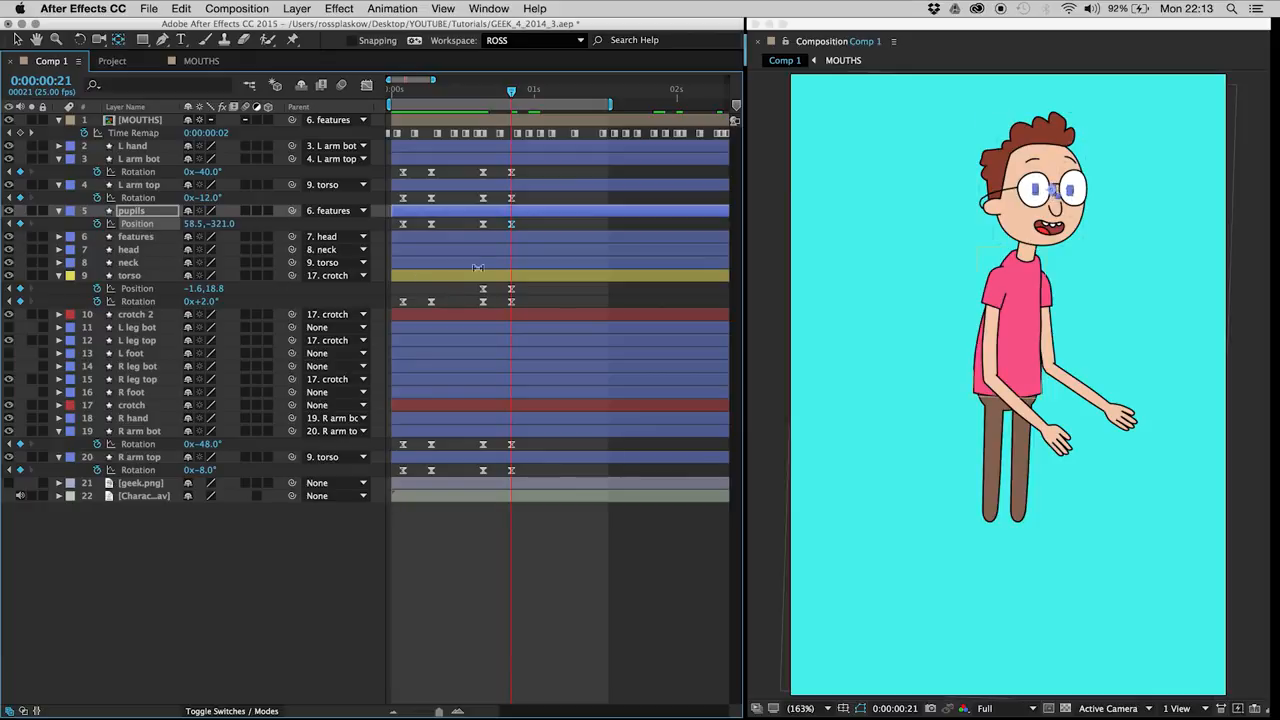
{"action": "left_click", "coordinate": [470, 230]}
{"action": "key", "text": "space"}
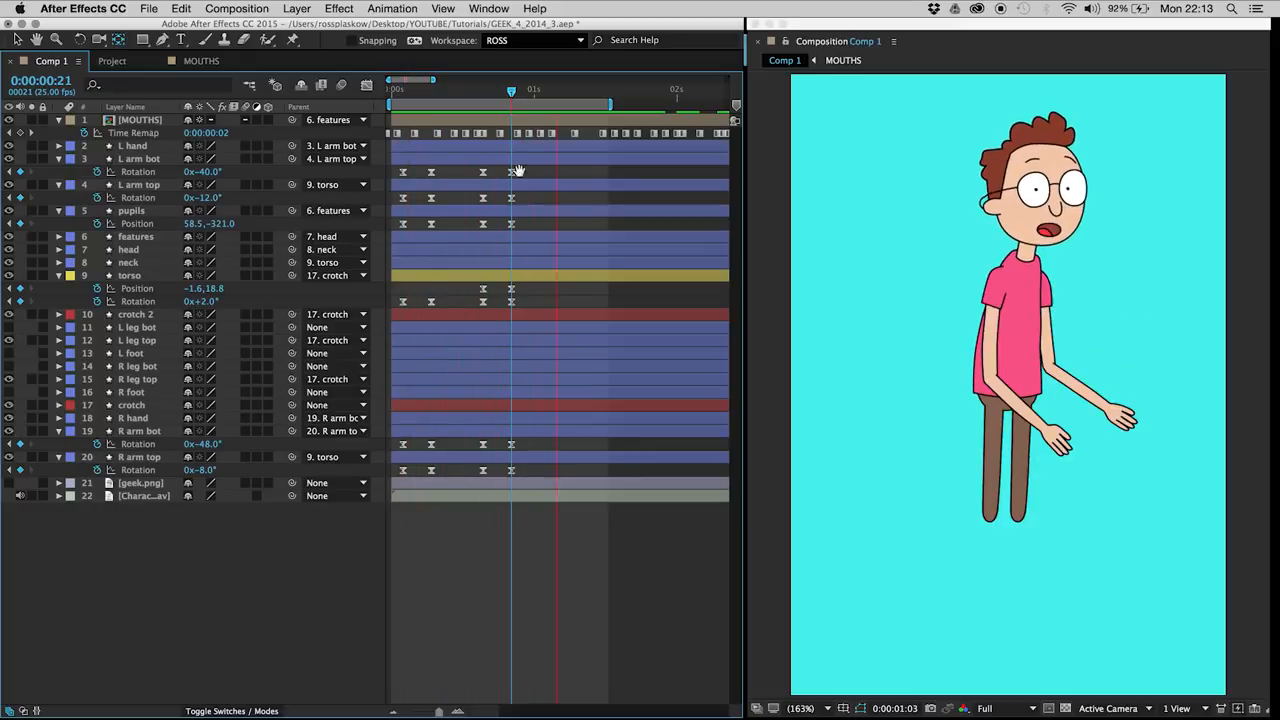
{"action": "key", "text": "space"}
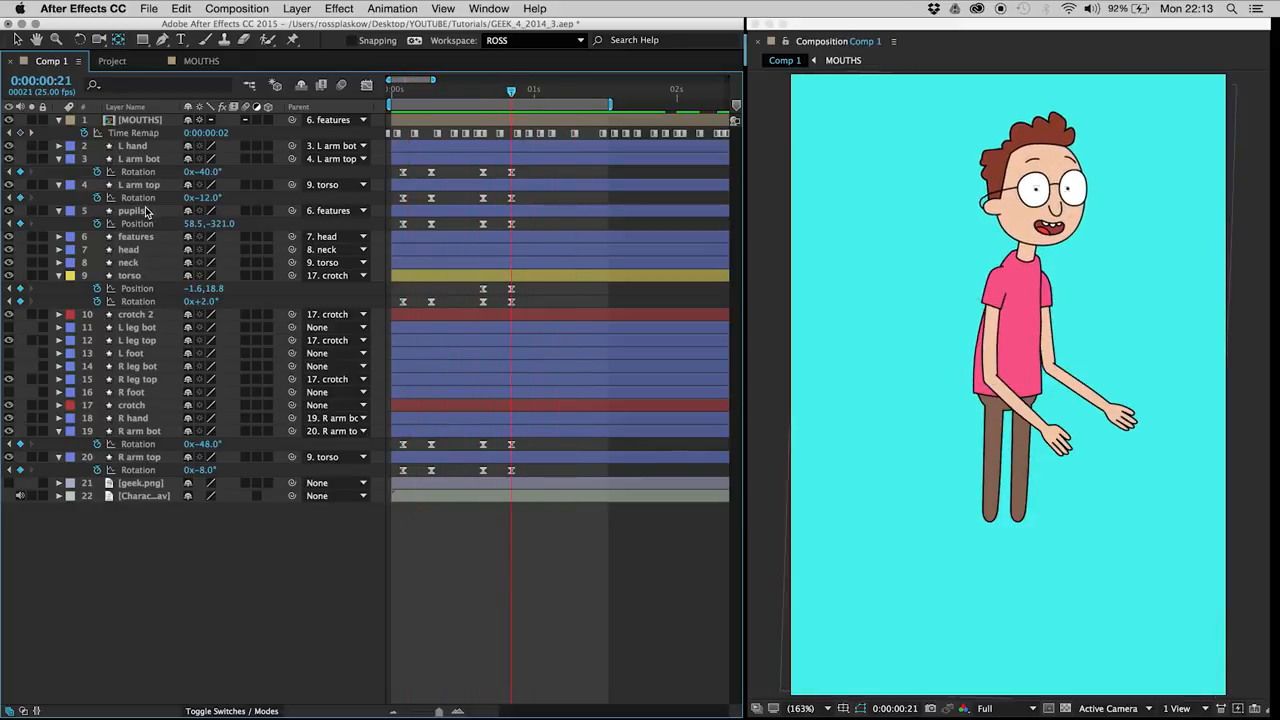
{"action": "left_click", "coordinate": [146, 211]}
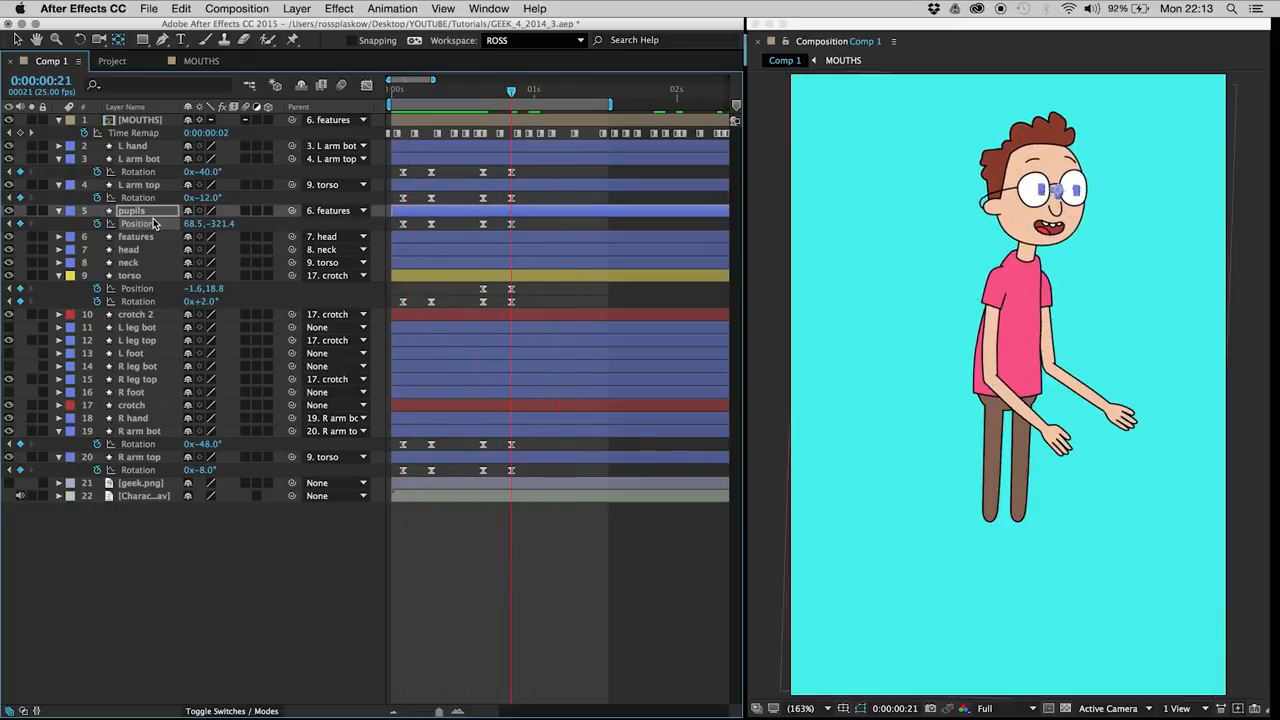
{"action": "left_click", "coordinate": [530, 230]}
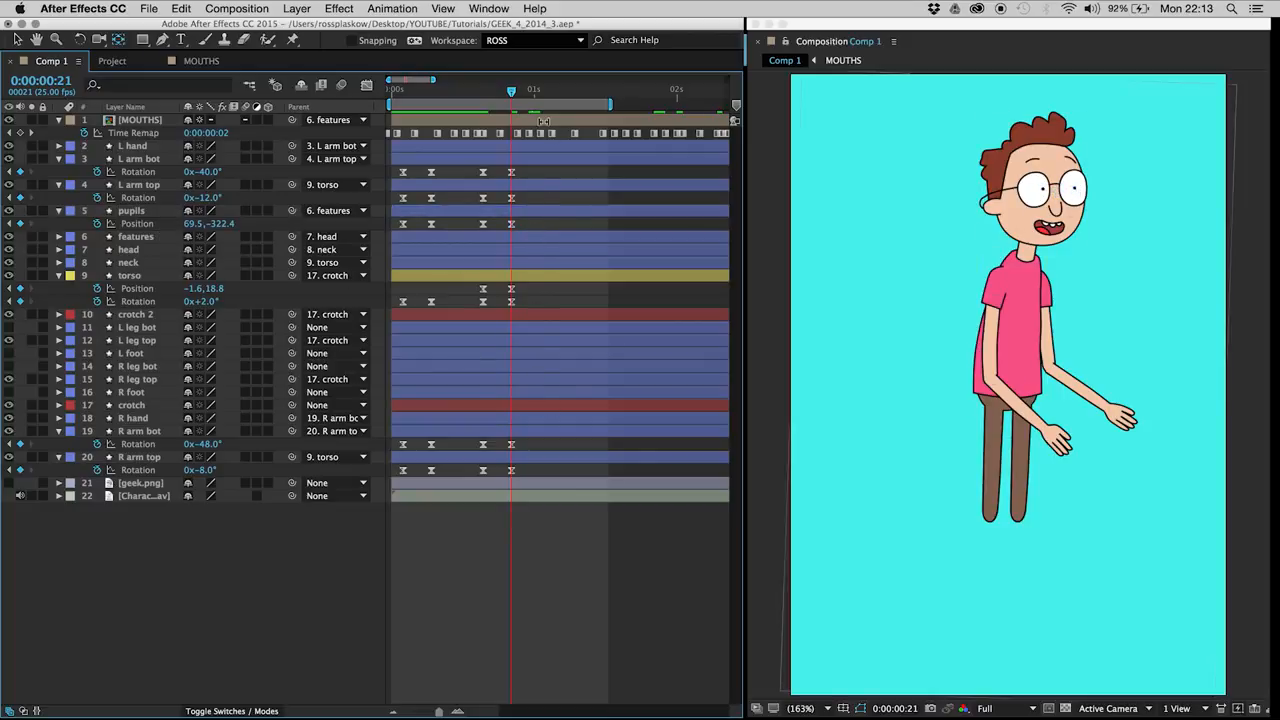
Step: Add a pupils Position keyframe at 0:00:01:02 and shift the pupils sideways two frames further on, to 52.5, -322.8
{"action": "left_click_drag", "start_coordinate": [522, 93], "coordinate": [546, 92]}
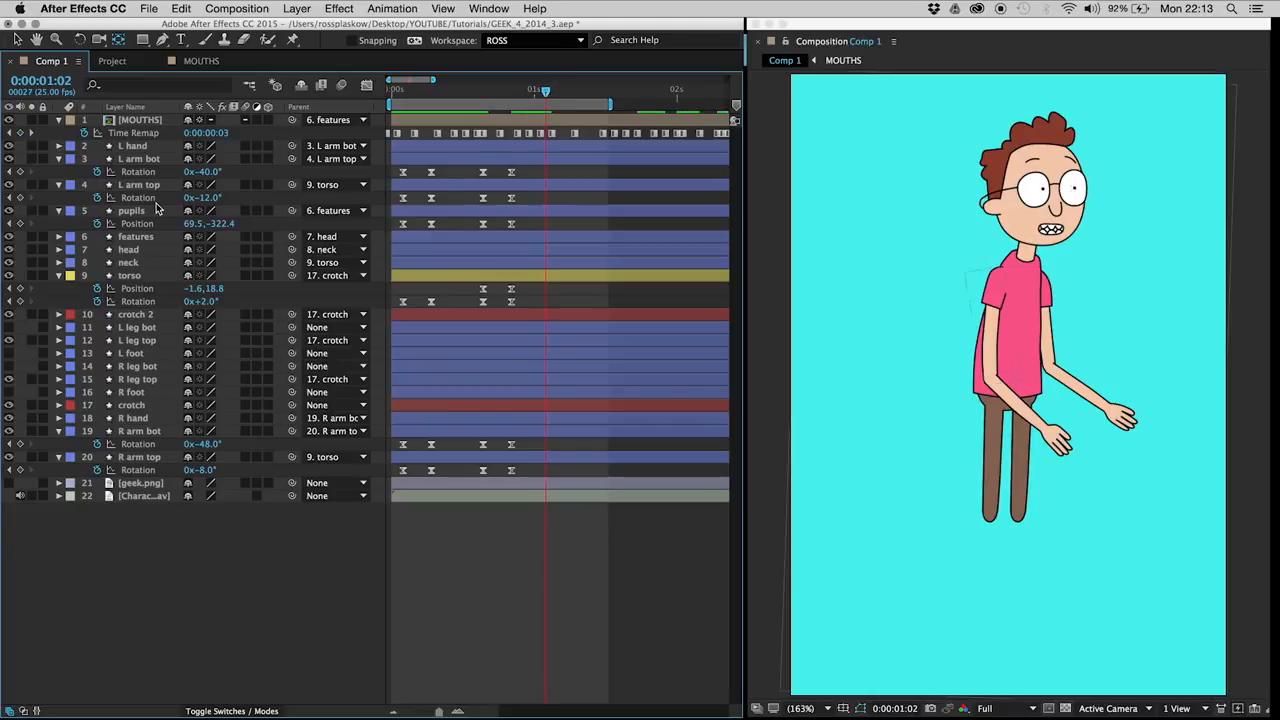
{"action": "left_click", "coordinate": [141, 211]}
{"action": "left_click", "coordinate": [20, 224]}
{"action": "key", "text": "Page_Down"}
{"action": "key", "text": "Page_Down"}
{"action": "key", "text": "shift+Left"}
{"action": "key", "text": "shift+Left"}
{"action": "key", "text": "Right"}
Step: Add a pupils Position keyframe at 0:00:01:09 and move the pupils to 61.9, -310.1 at 0:00:01:11
{"action": "left_click", "coordinate": [581, 96]}
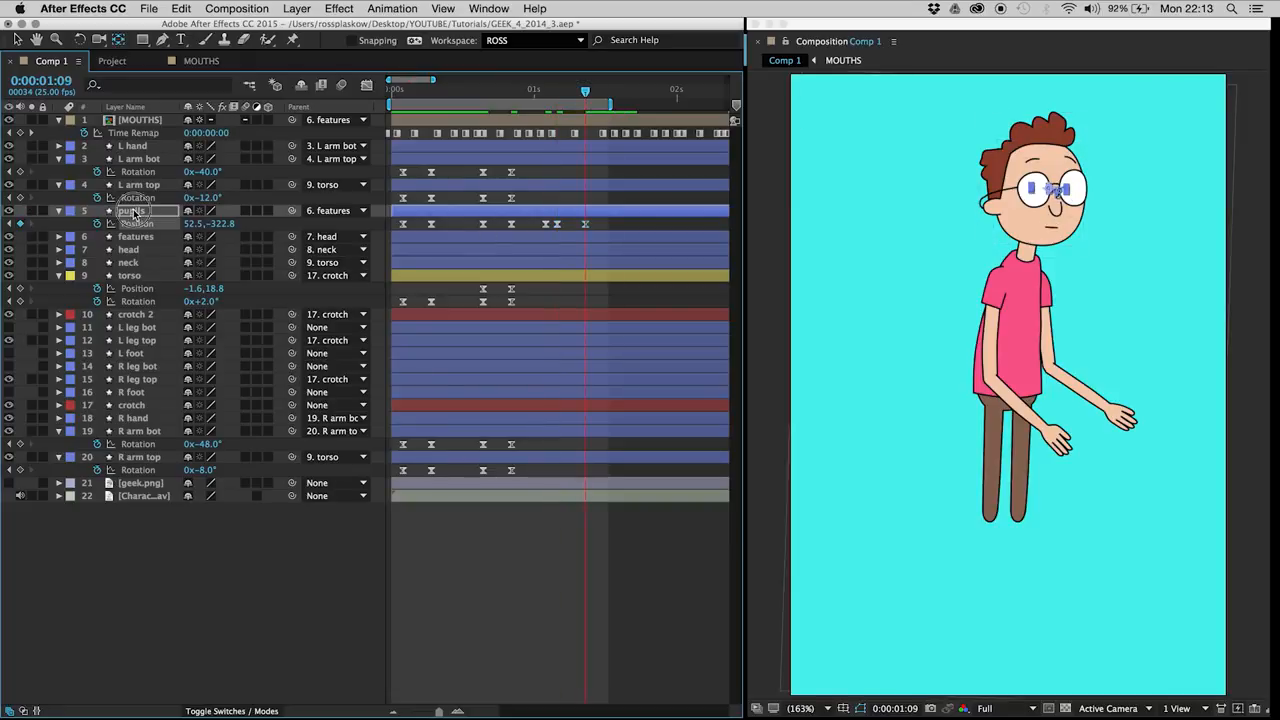
{"action": "key", "text": "Page_Down"}
{"action": "key", "text": "shift+Down"}
{"action": "key", "text": "shift+Right"}
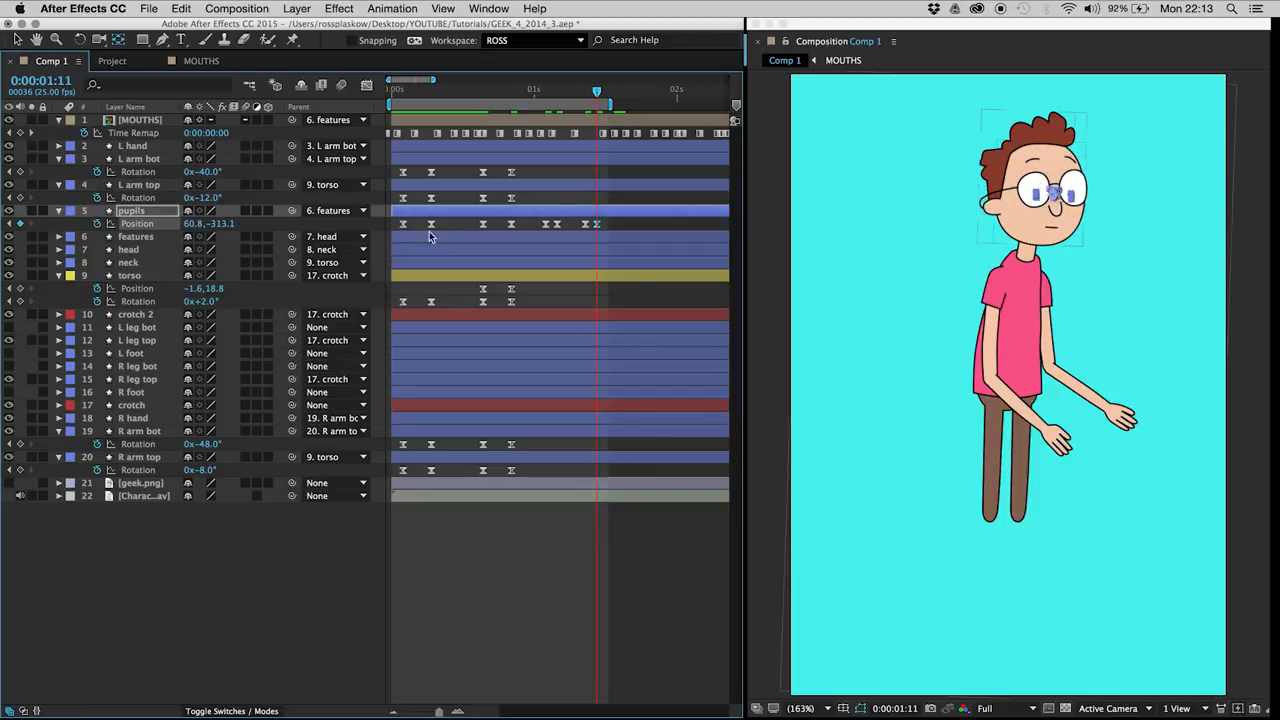
Step: Extend the work area's end further past the last pupil keyframe and play back the animation
{"action": "left_click_drag", "start_coordinate": [610, 103], "coordinate": [632, 103]}
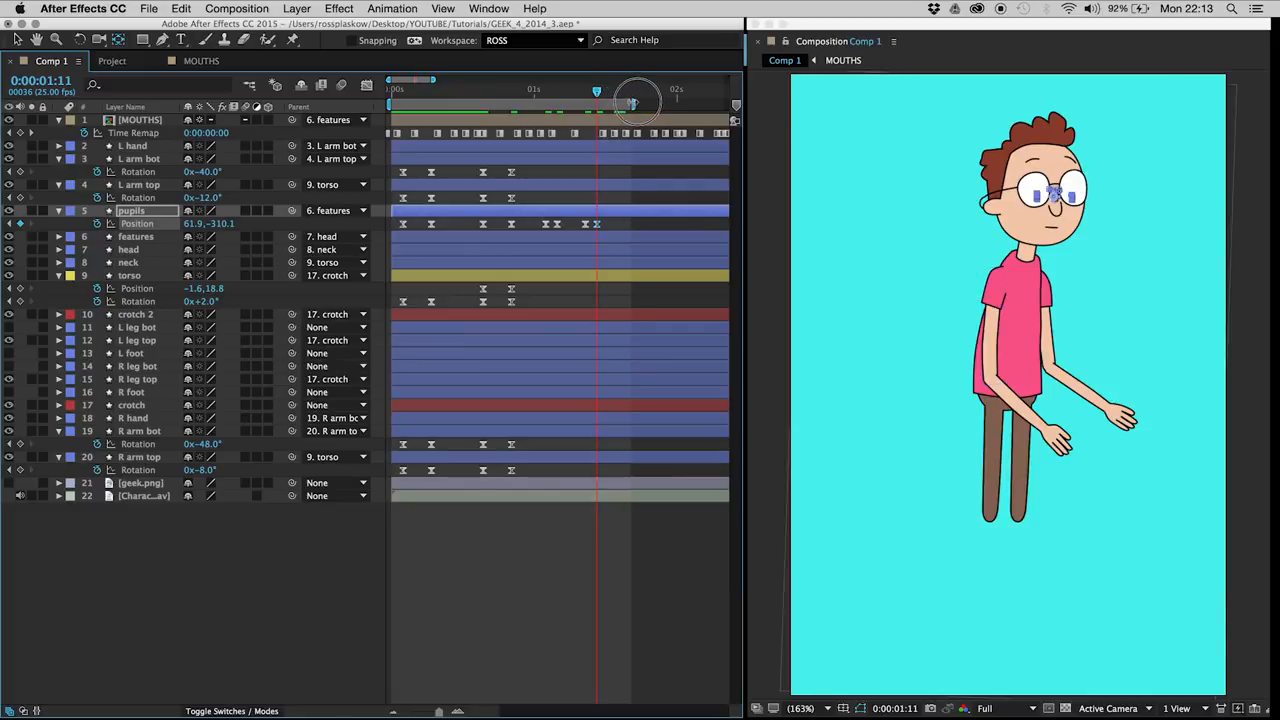
{"action": "left_click", "coordinate": [618, 226]}
{"action": "key", "text": "space"}
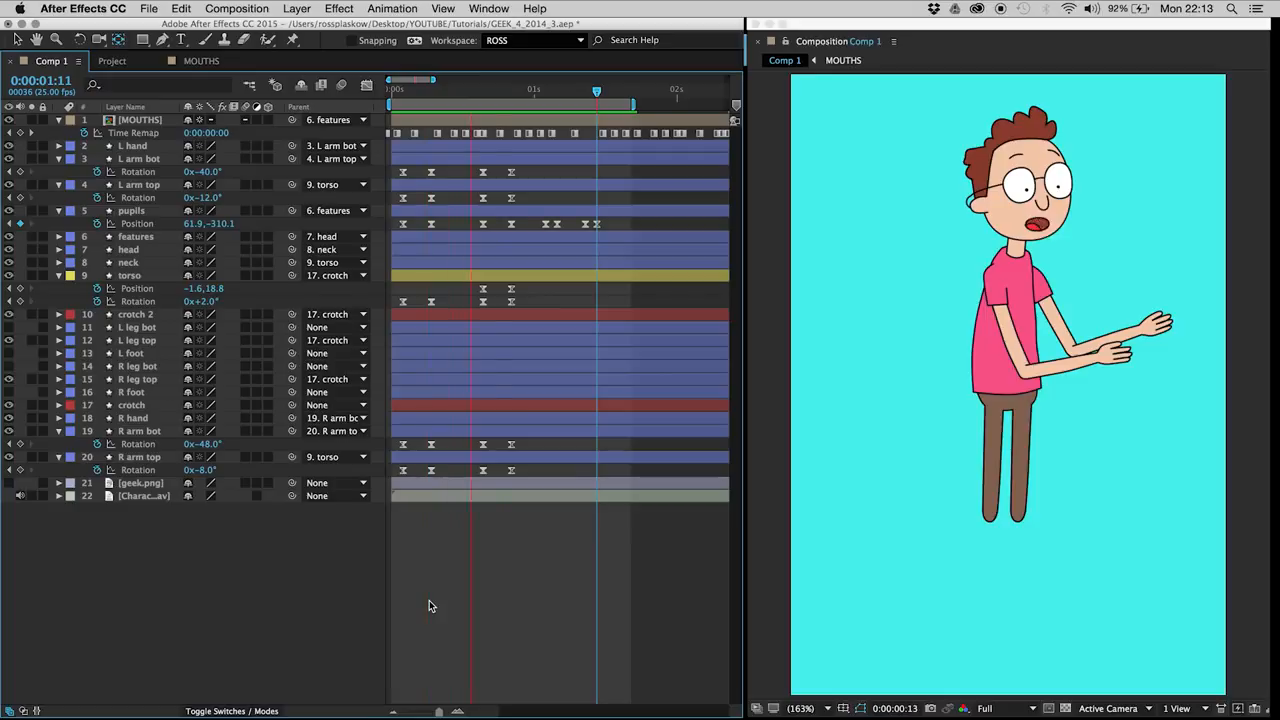
{"action": "left_click_drag", "start_coordinate": [525, 93], "coordinate": [604, 101]}
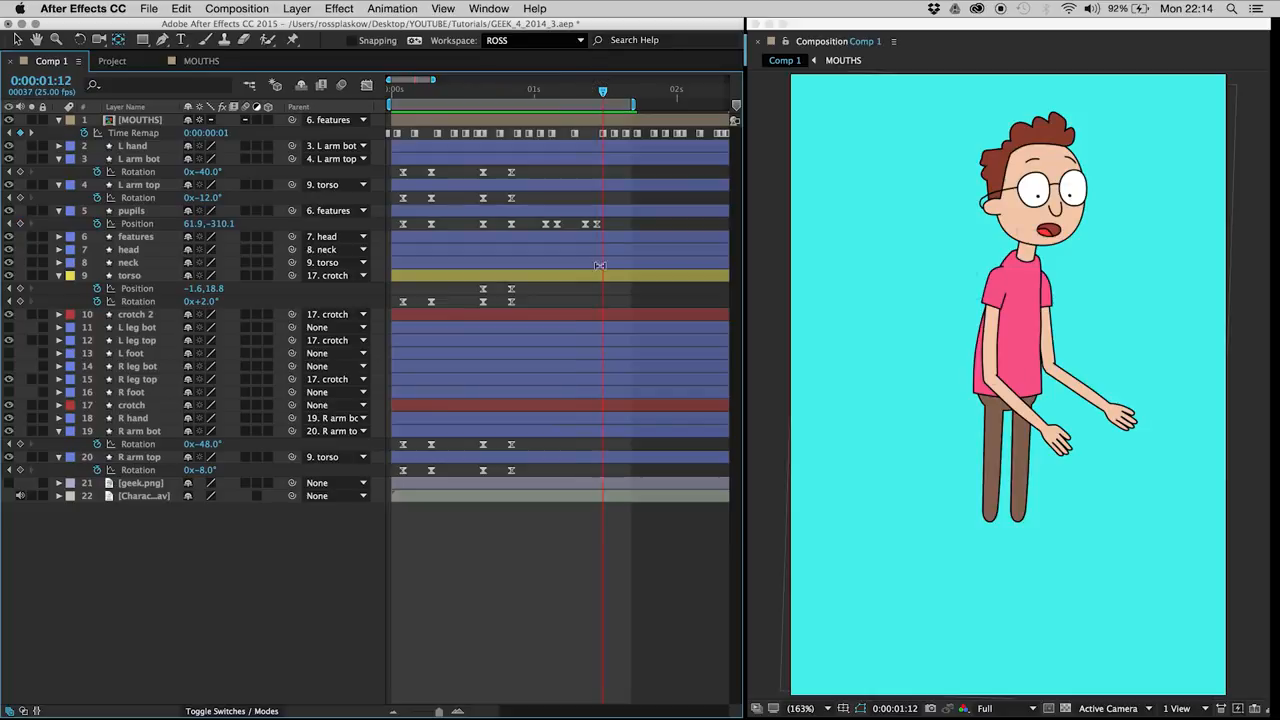
Step: Delete the pupils Position keyframes at 0:00:01:09 and 0:00:01:11 and play back the animation
{"action": "left_click", "coordinate": [596, 226]}
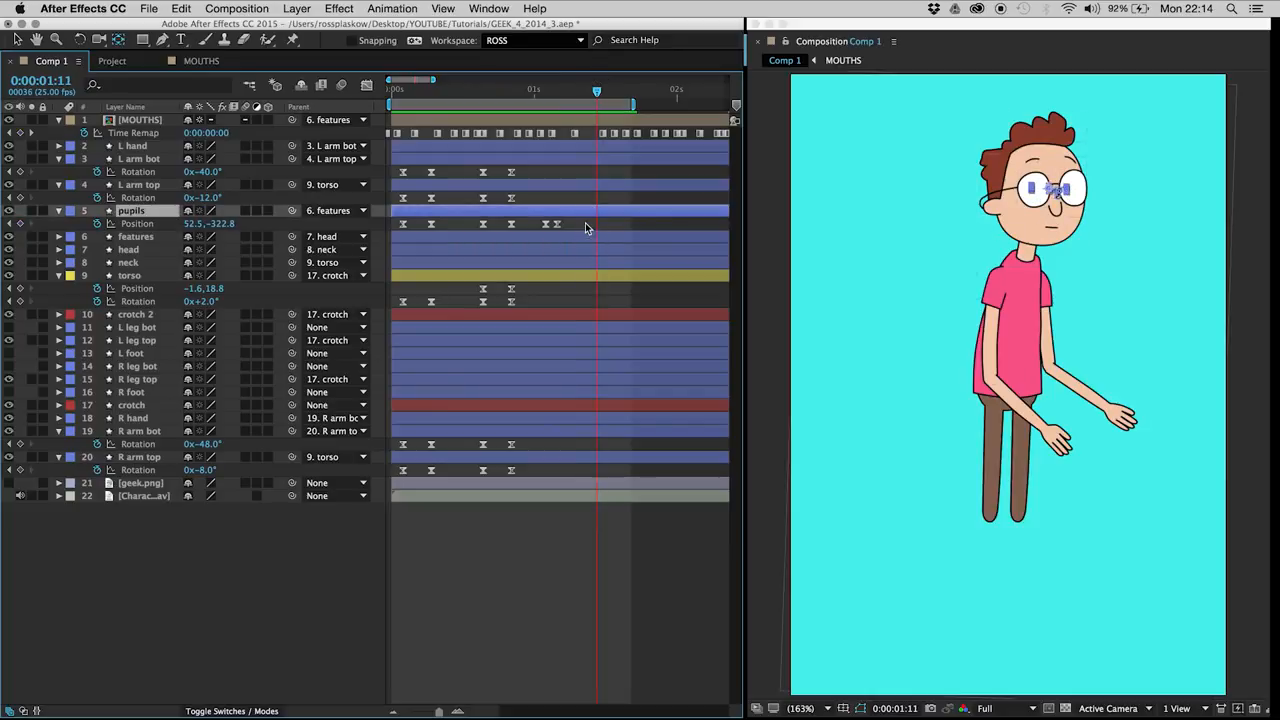
{"action": "key", "text": "Delete"}
{"action": "key", "text": "space"}
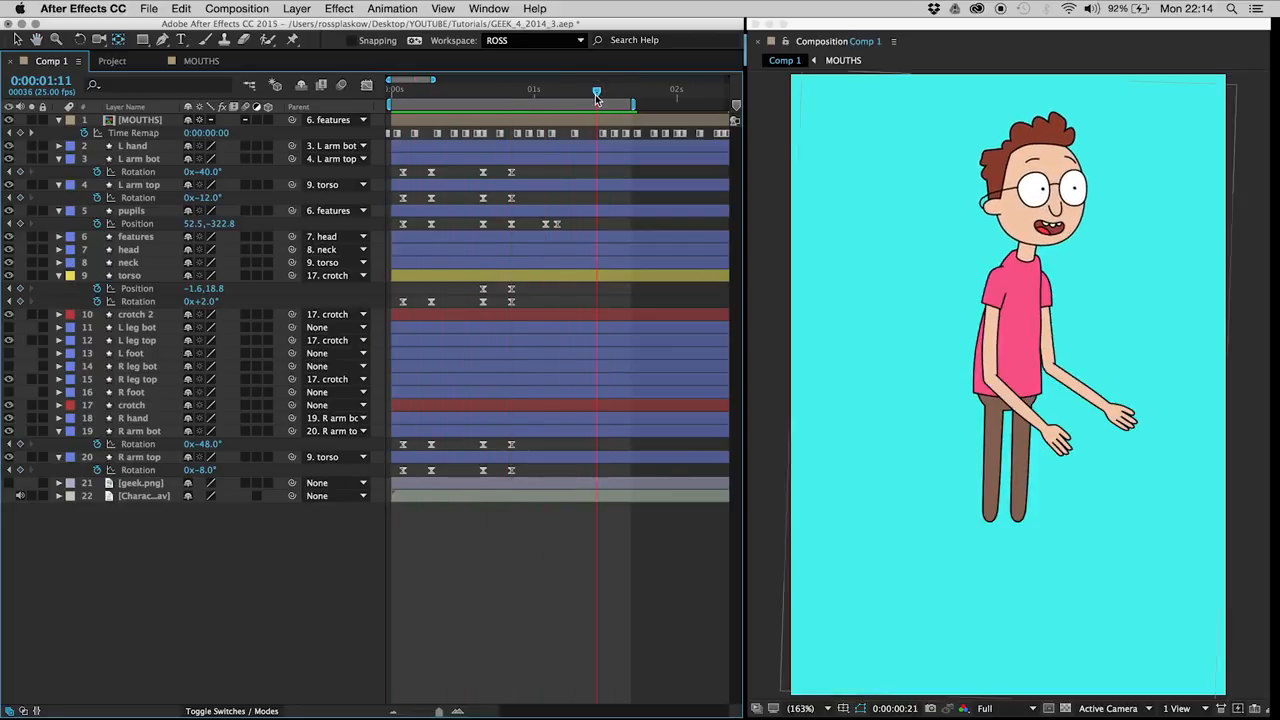
Step: Add a pupils Position keyframe around 0:00:01:10, copy the frame 2 keyframe to 0:00:01:12, and preview the result
{"action": "left_click", "coordinate": [20, 224]}
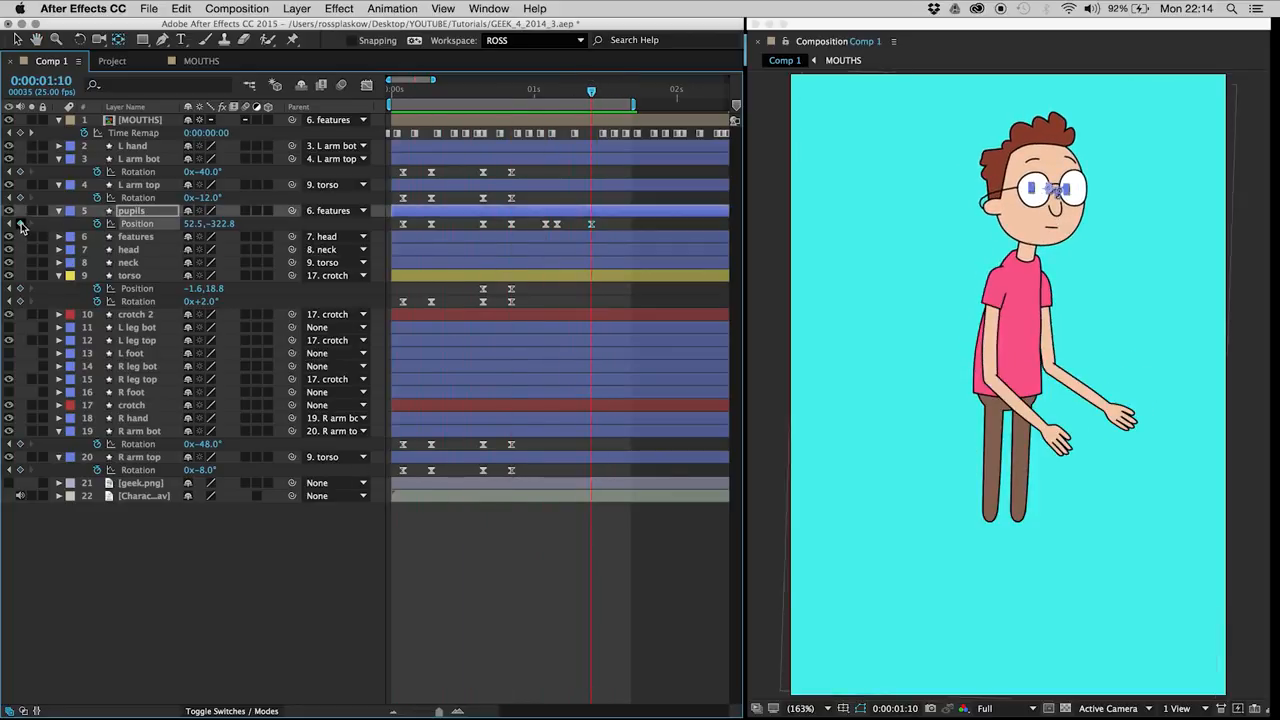
{"action": "left_click", "coordinate": [404, 224]}
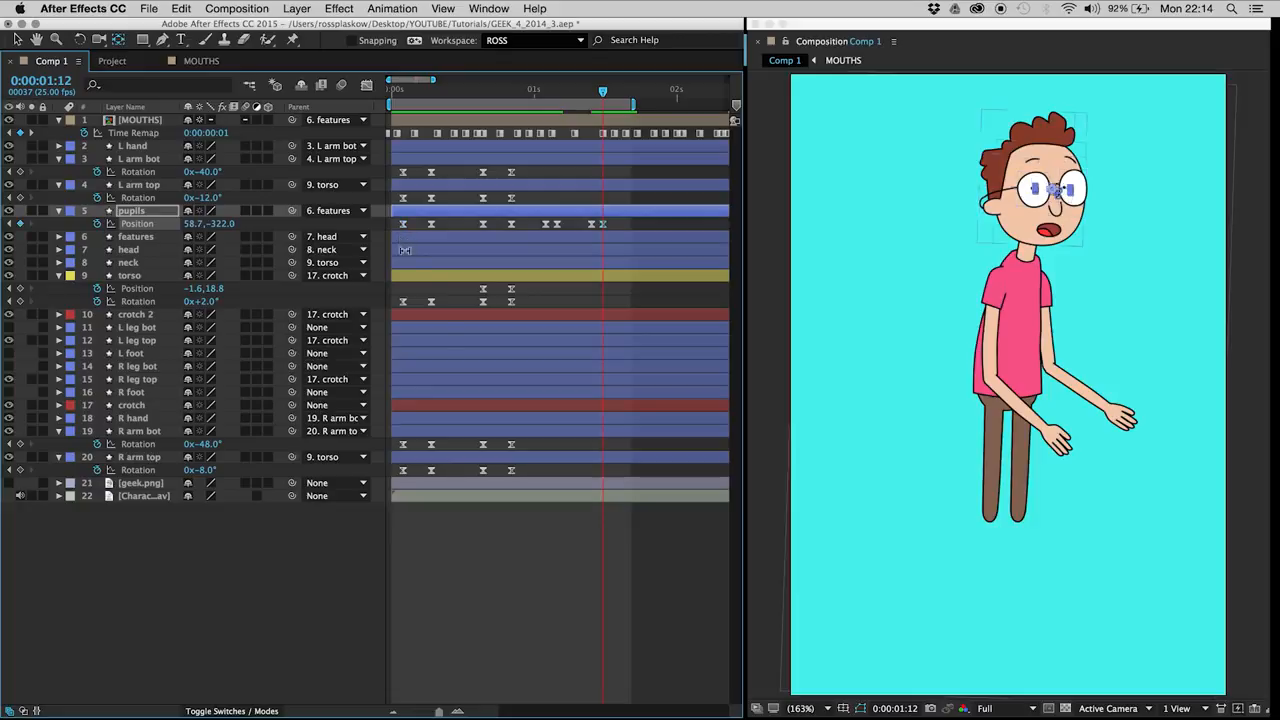
{"action": "left_click", "coordinate": [558, 607]}
{"action": "key", "text": "space"}
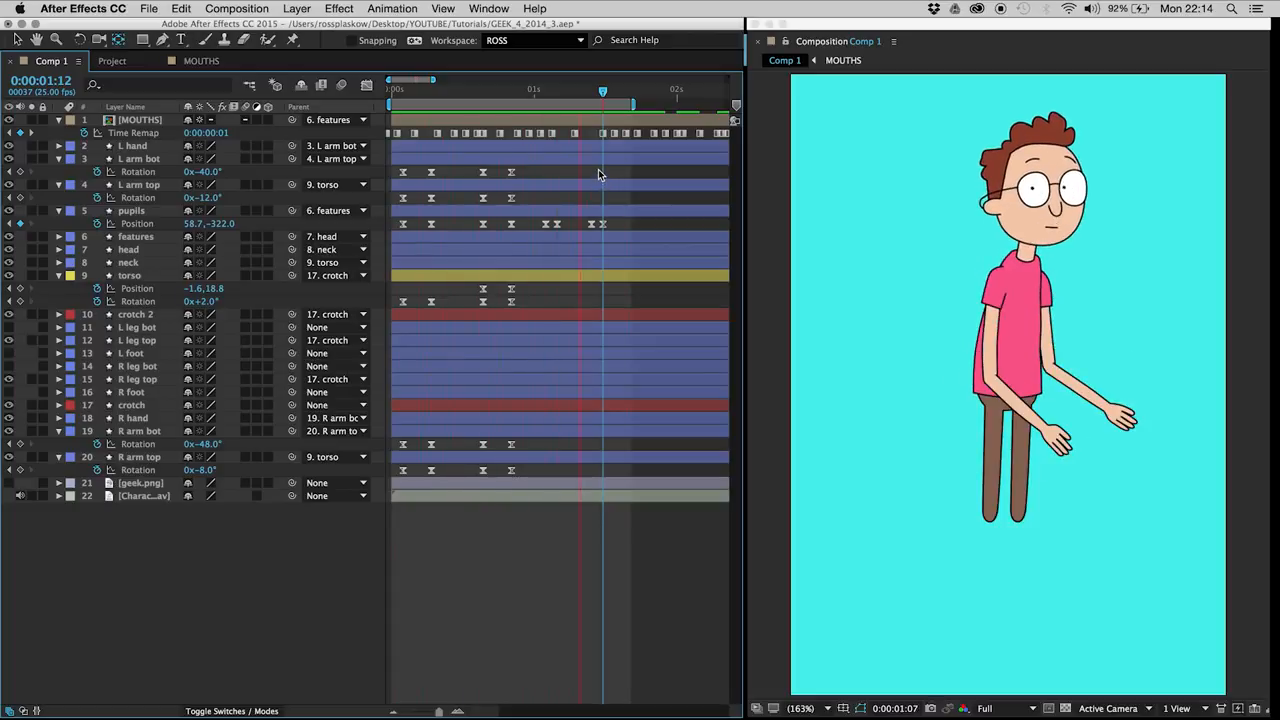
Step: Shift the end keyframes of the last two pupil moves one frame earlier, to 0:00:01:03 and 0:00:01:11, and preview
{"action": "left_click", "coordinate": [554, 224]}
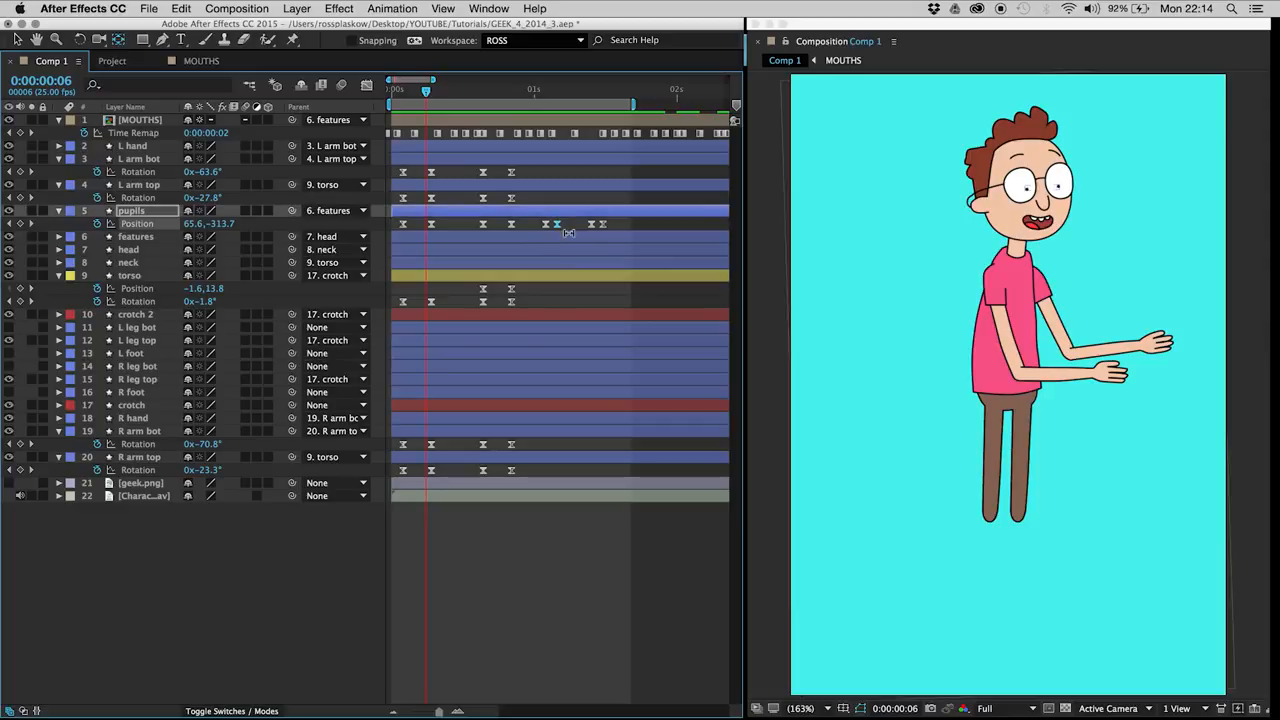
{"action": "left_click", "coordinate": [598, 224], "text": "shift"}
{"action": "left_click_drag", "start_coordinate": [531, 91], "coordinate": [552, 99]}
{"action": "left_click", "coordinate": [550, 200]}
{"action": "left_click_drag", "start_coordinate": [564, 229], "coordinate": [574, 235]}
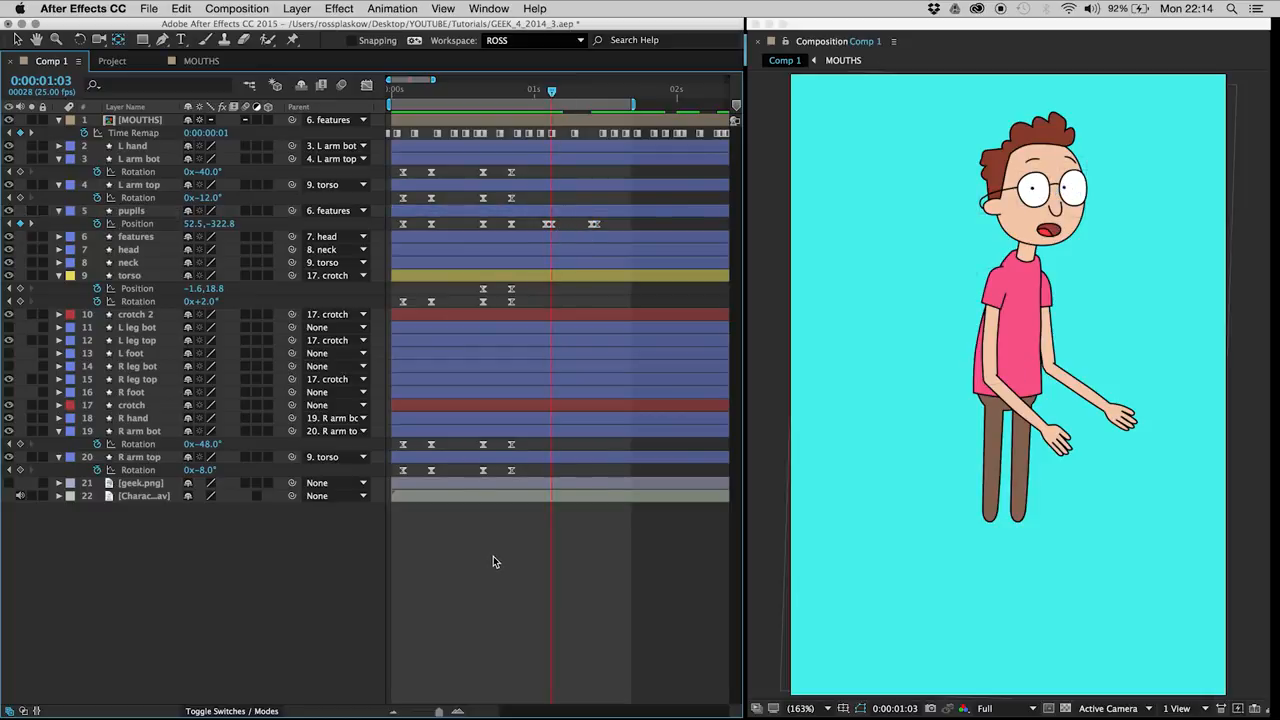
{"action": "key", "text": "space"}
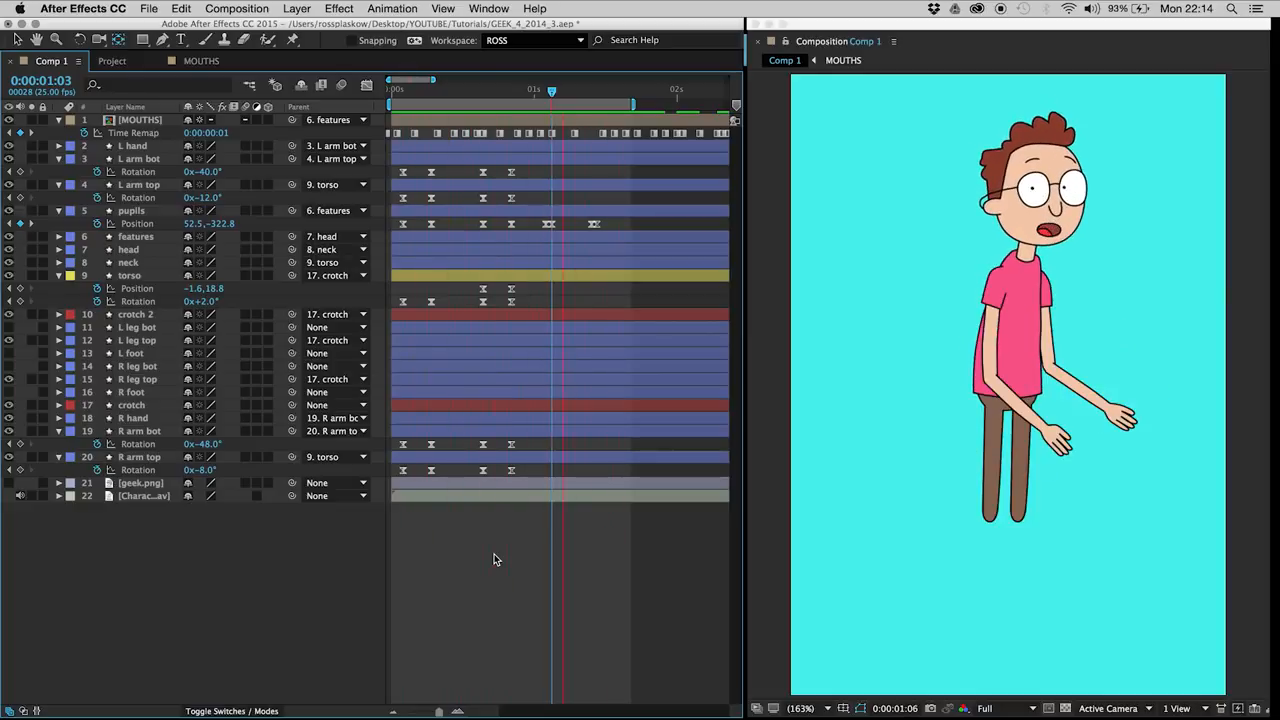
Step: Pull the keyframes of the first two pupil moves together so that each move spans a single frame
{"action": "left_click_drag", "start_coordinate": [485, 224], "coordinate": [501, 237]}
{"action": "left_click_drag", "start_coordinate": [403, 225], "coordinate": [421, 235]}
{"action": "left_click", "coordinate": [440, 229]}
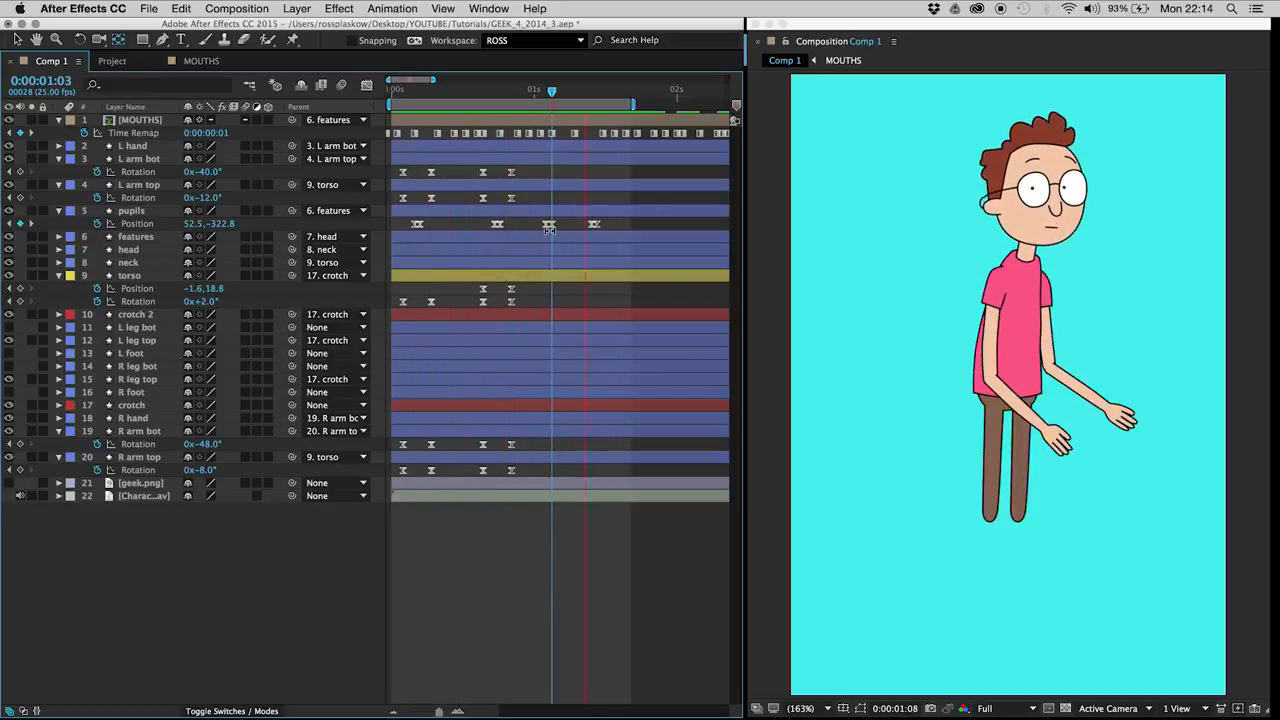
Step: Stop the playback and move the pupils Position keyframe from 0:00:01:03 one frame to 0:00:01:04
{"action": "key", "text": "space"}
{"action": "left_click", "coordinate": [551, 90]}
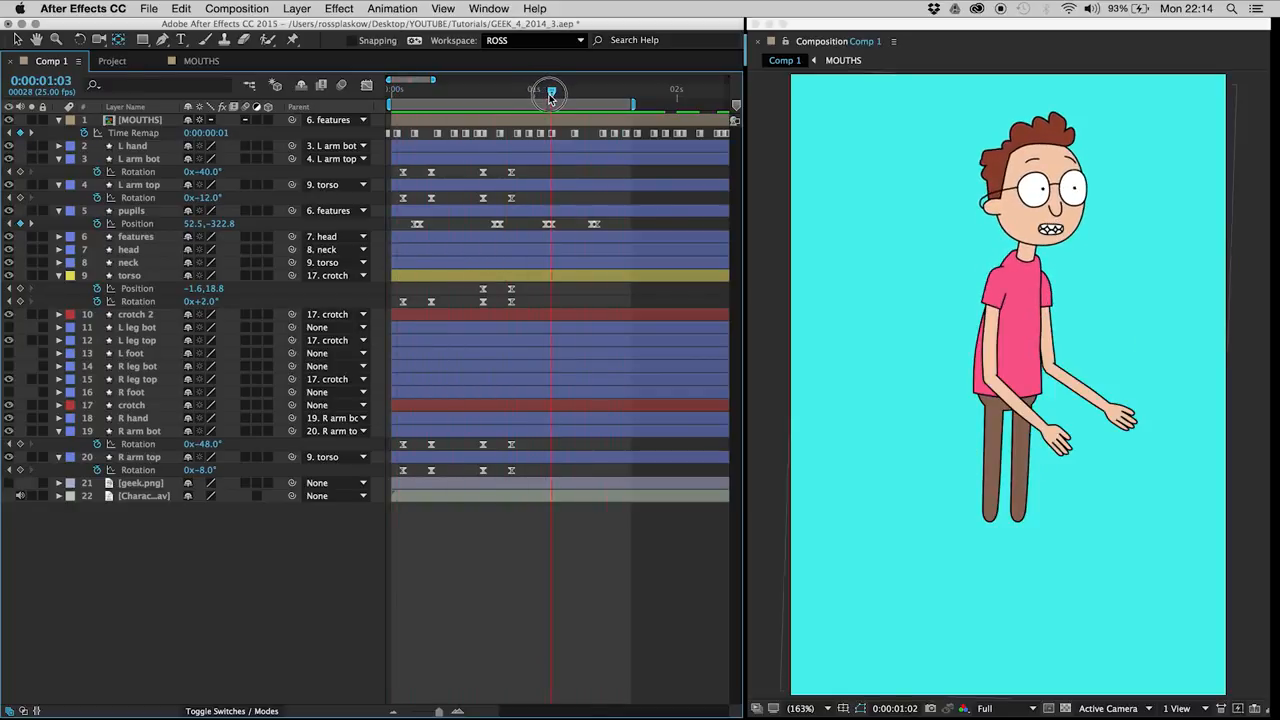
{"action": "left_click_drag", "start_coordinate": [547, 226], "coordinate": [559, 229]}
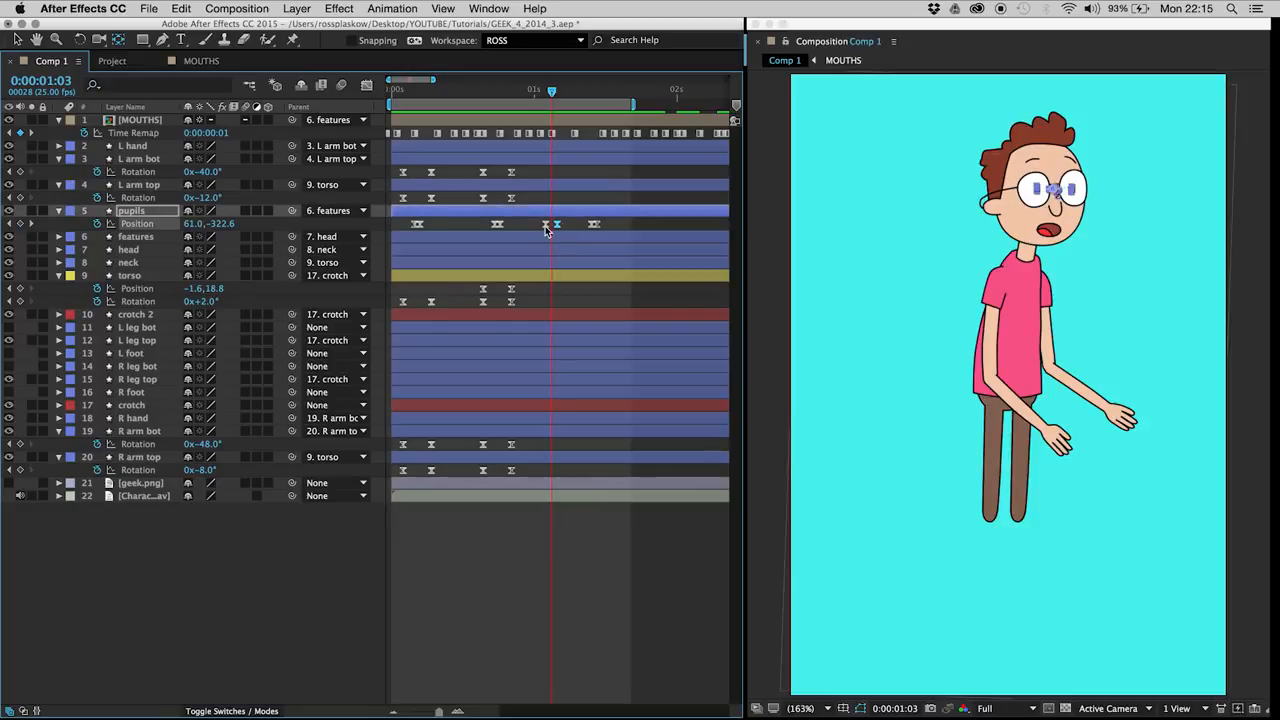
Step: Convert the eased pupils Position keyframes at 0:00:01:02 and around 0:00:01:10 to linear interpolation
{"action": "left_click", "coordinate": [545, 229]}
{"action": "left_click", "coordinate": [546, 226]}
{"action": "left_click", "coordinate": [569, 222]}
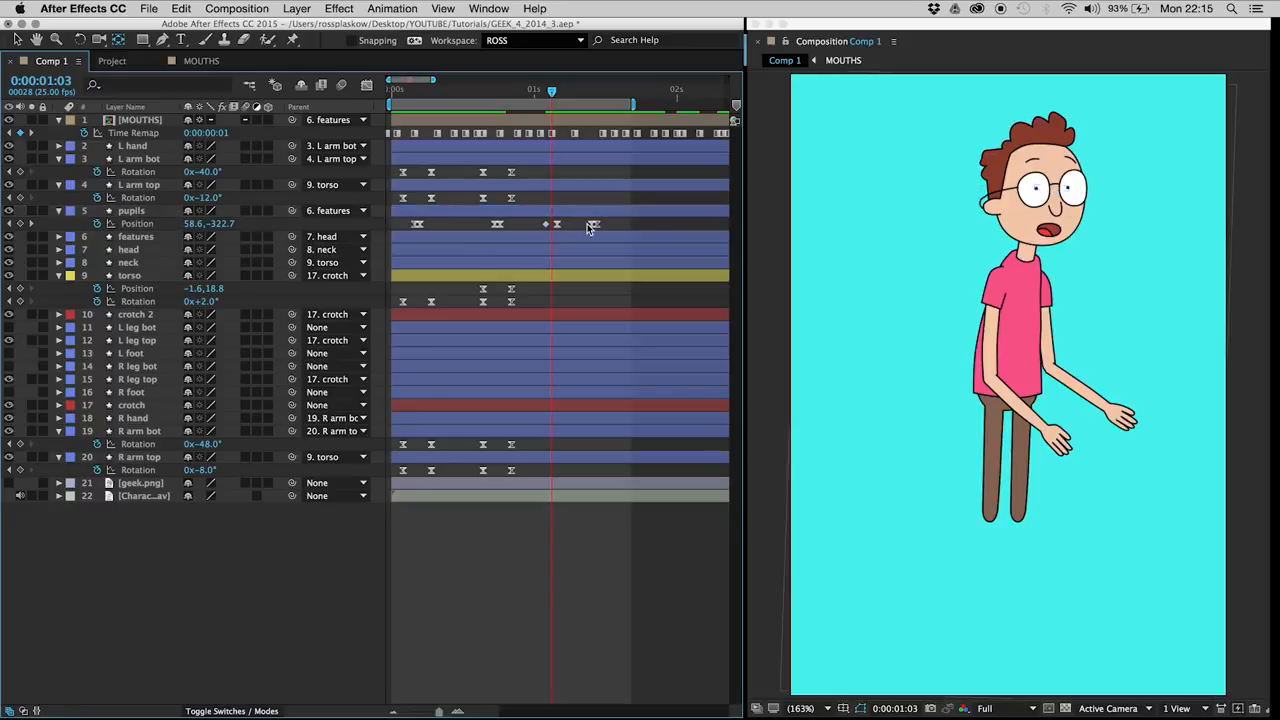
{"action": "left_click", "coordinate": [590, 224]}
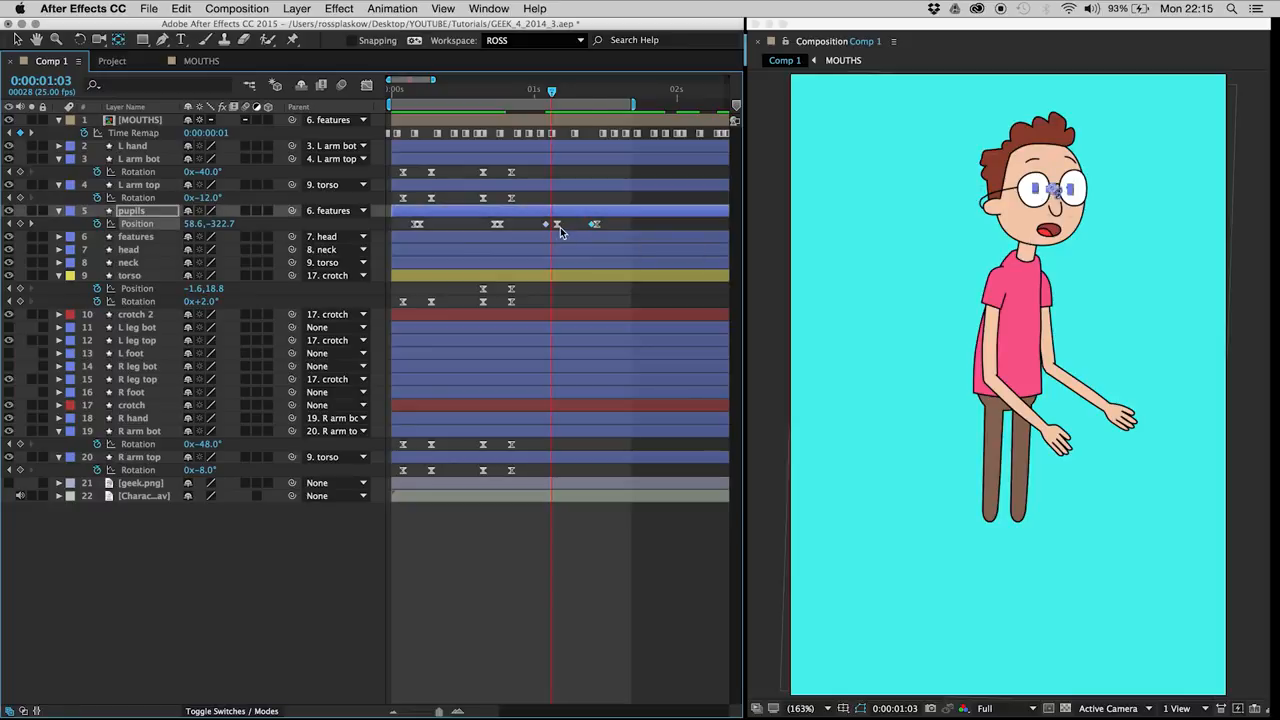
Step: Deselect the pupils keyframes and preview the linear pupil moves from about 0:00:00:19
{"action": "left_click", "coordinate": [554, 229]}
{"action": "left_click", "coordinate": [558, 226]}
{"action": "left_click", "coordinate": [548, 229]}
{"action": "left_click_drag", "start_coordinate": [488, 91], "coordinate": [499, 91]}
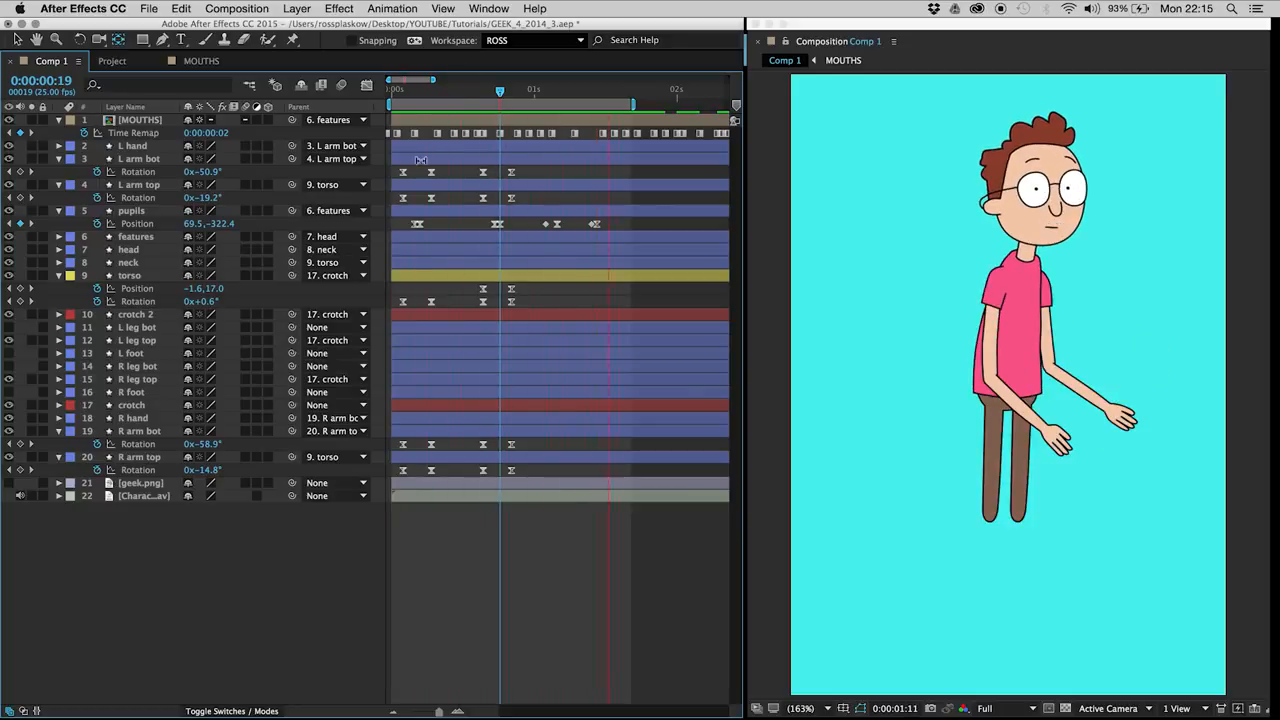
Step: Delete the first pupil move's Position keyframes at 0:00:00:04 and 0:00:00:05, then clear the selection
{"action": "left_click", "coordinate": [408, 92]}
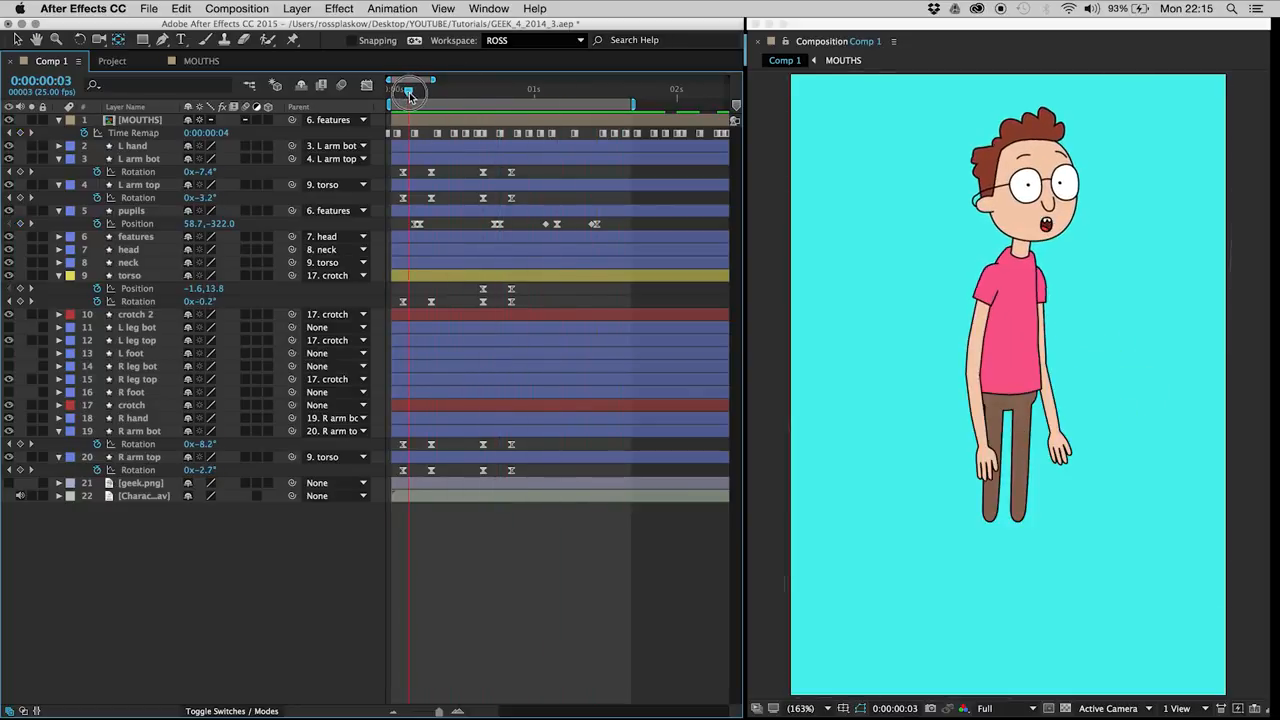
{"action": "left_click_drag", "start_coordinate": [408, 92], "coordinate": [411, 177]}
{"action": "left_click", "coordinate": [417, 225]}
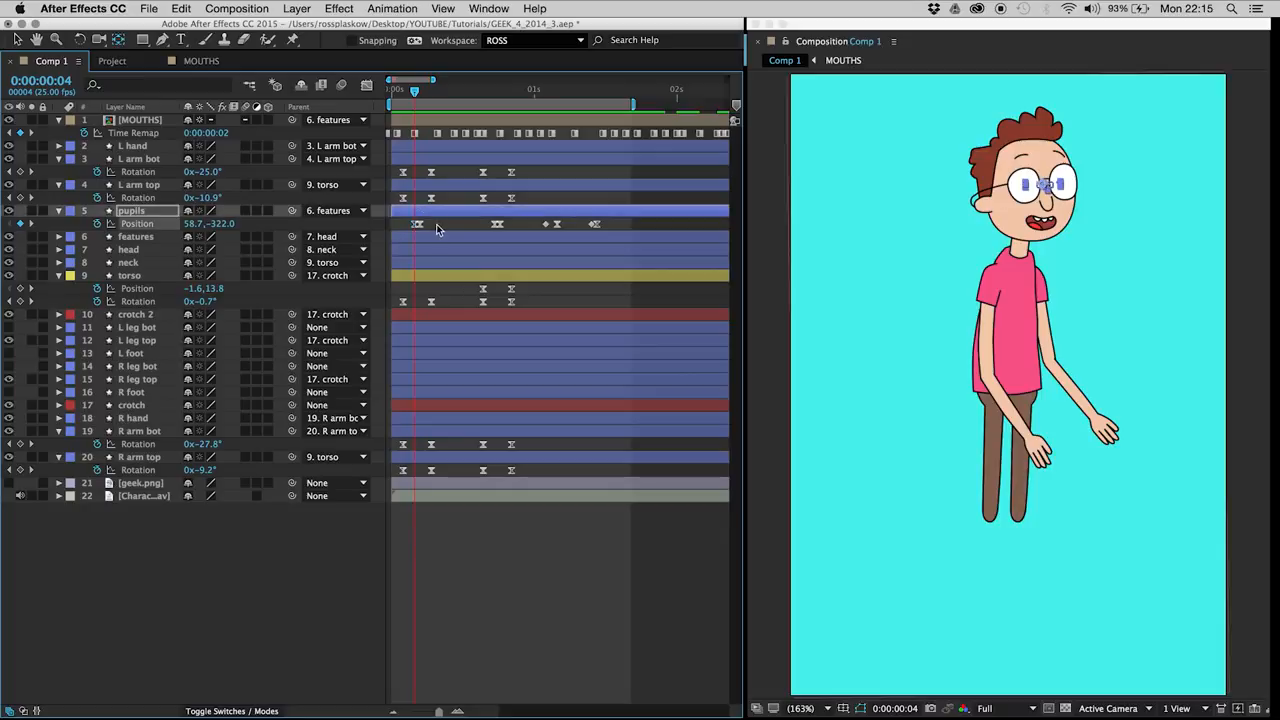
{"action": "key", "text": "Delete"}
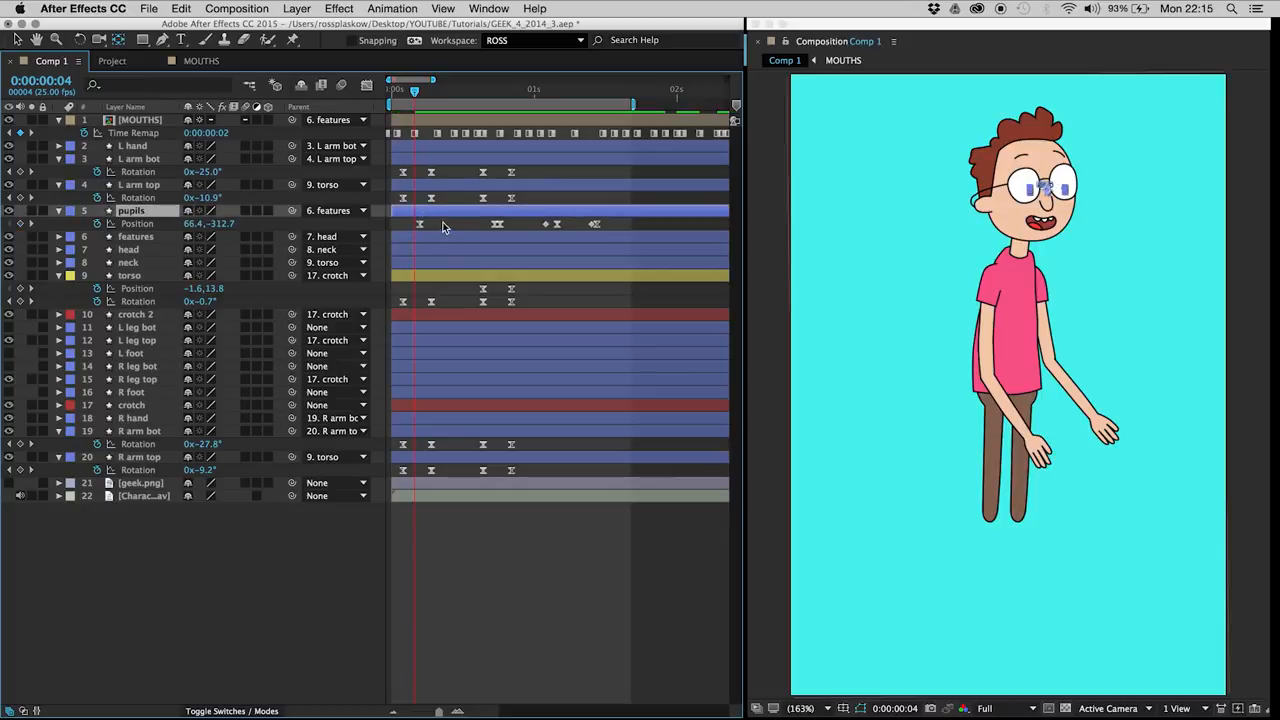
{"action": "key", "text": "Page_Down"}
{"action": "left_click_drag", "start_coordinate": [407, 219], "coordinate": [436, 230]}
{"action": "key", "text": "Delete"}
{"action": "left_click", "coordinate": [438, 229]}
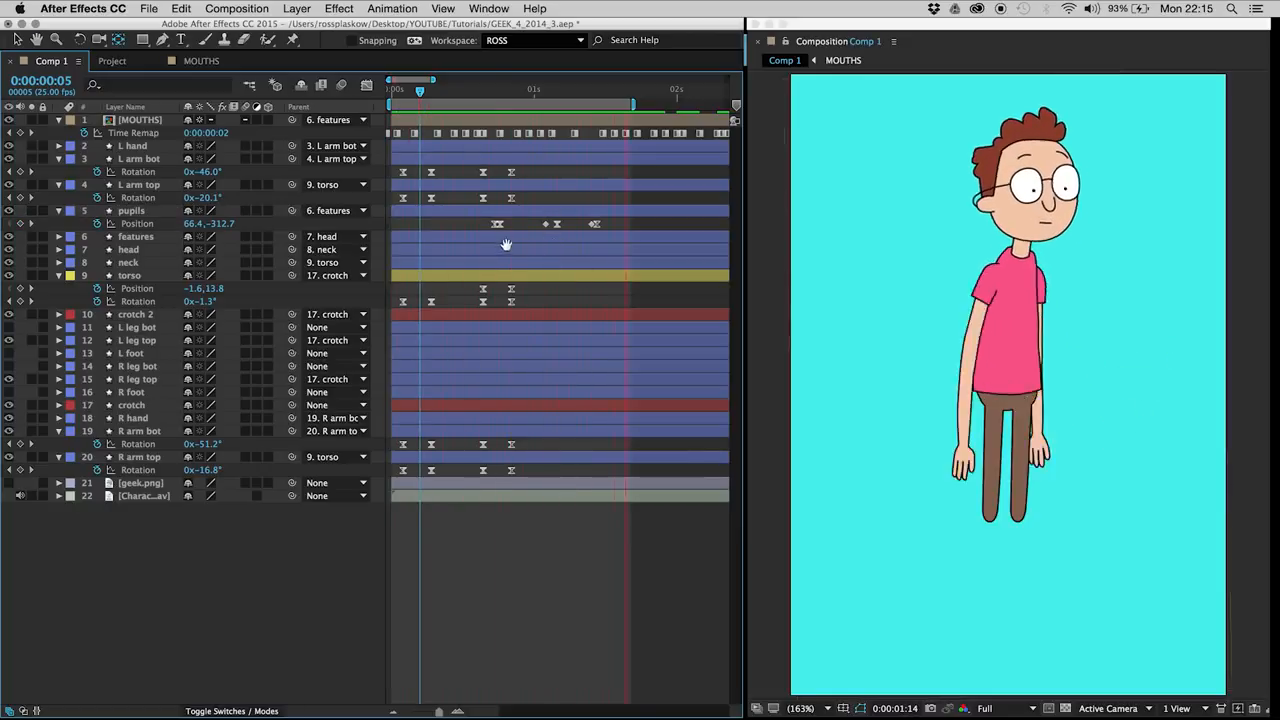
Step: Shift the pupil move around 0:00:00:18 one frame earlier and preview it
{"action": "key", "text": "space"}
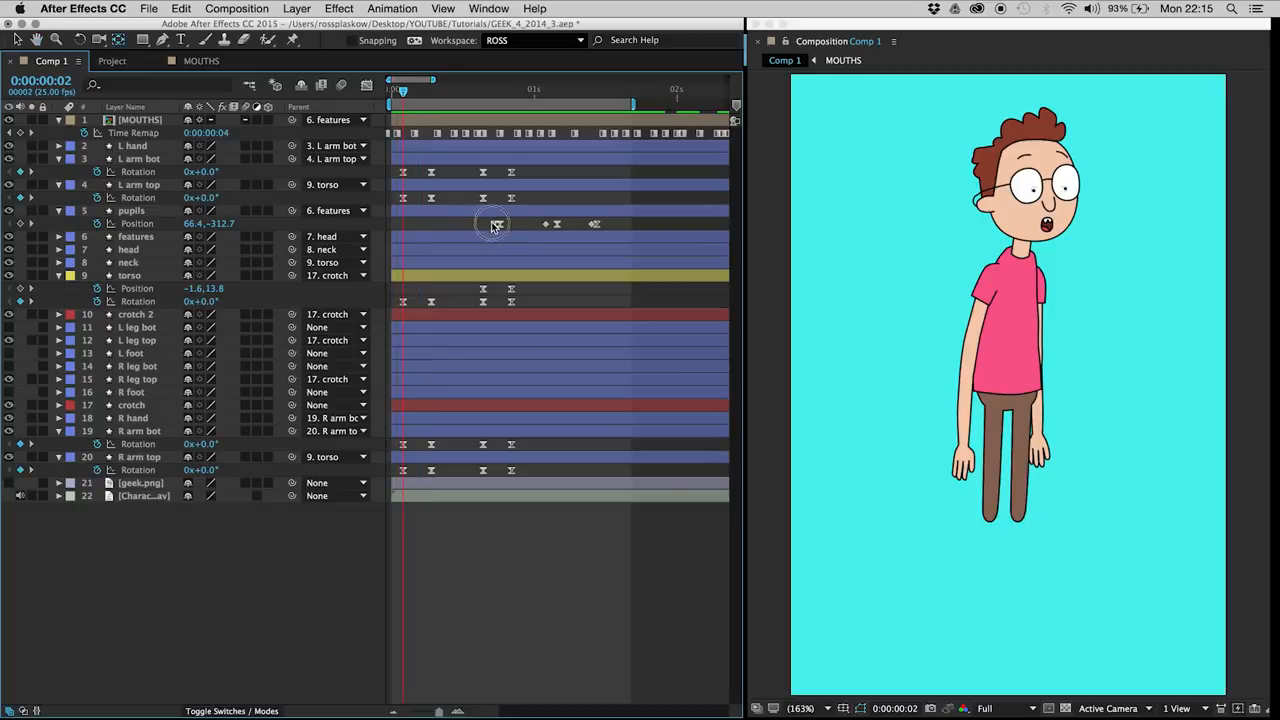
{"action": "left_click_drag", "start_coordinate": [493, 223], "coordinate": [512, 231]}
{"action": "left_click", "coordinate": [513, 228]}
{"action": "key", "text": "space"}
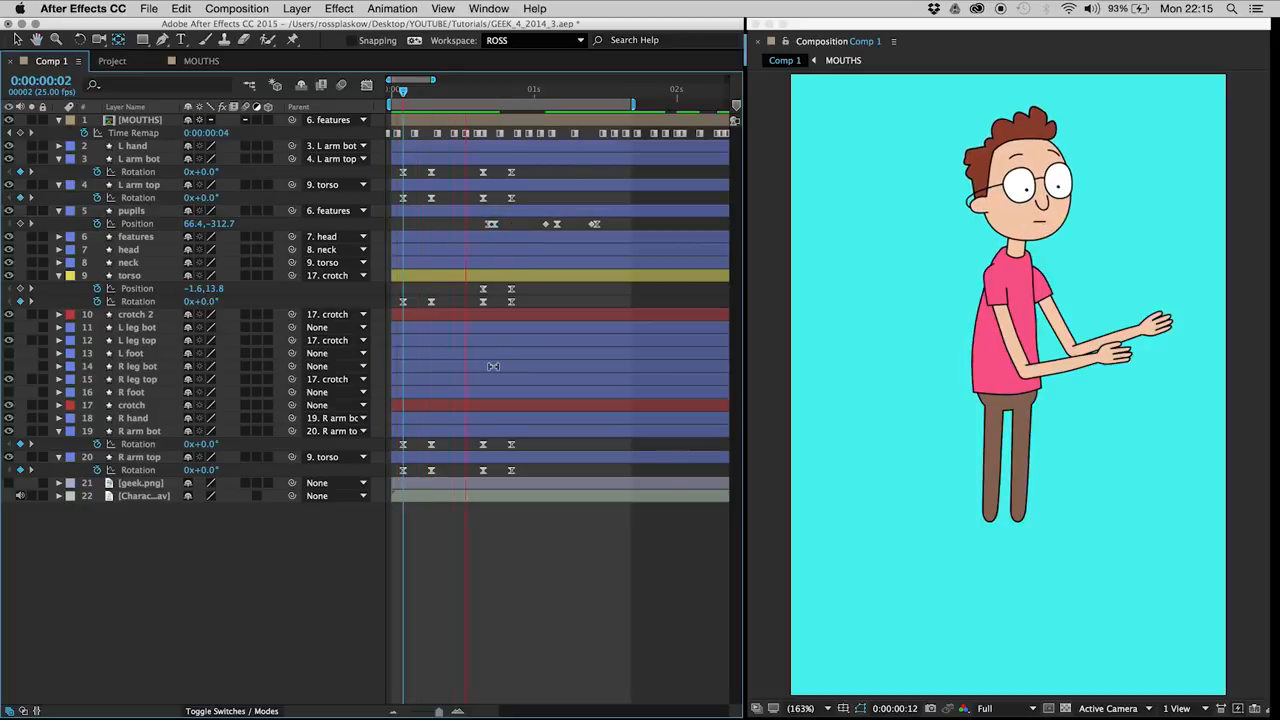
Step: At 0:00:00:21, set Rotation to 17° for L arm top, -52° for L arm bot, -15° for R arm top and -31° for R arm bot
{"action": "left_click_drag", "start_coordinate": [521, 91], "coordinate": [510, 92]}
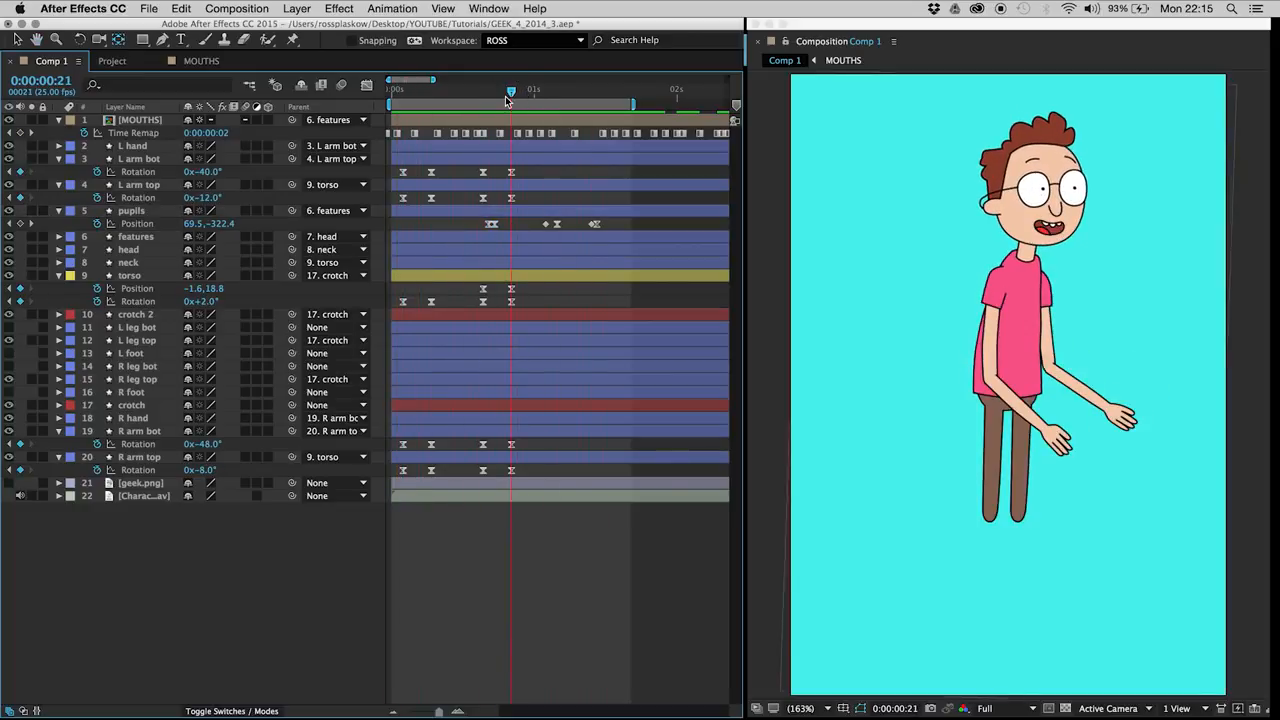
{"action": "left_click", "coordinate": [140, 159]}
{"action": "left_click", "coordinate": [150, 185]}
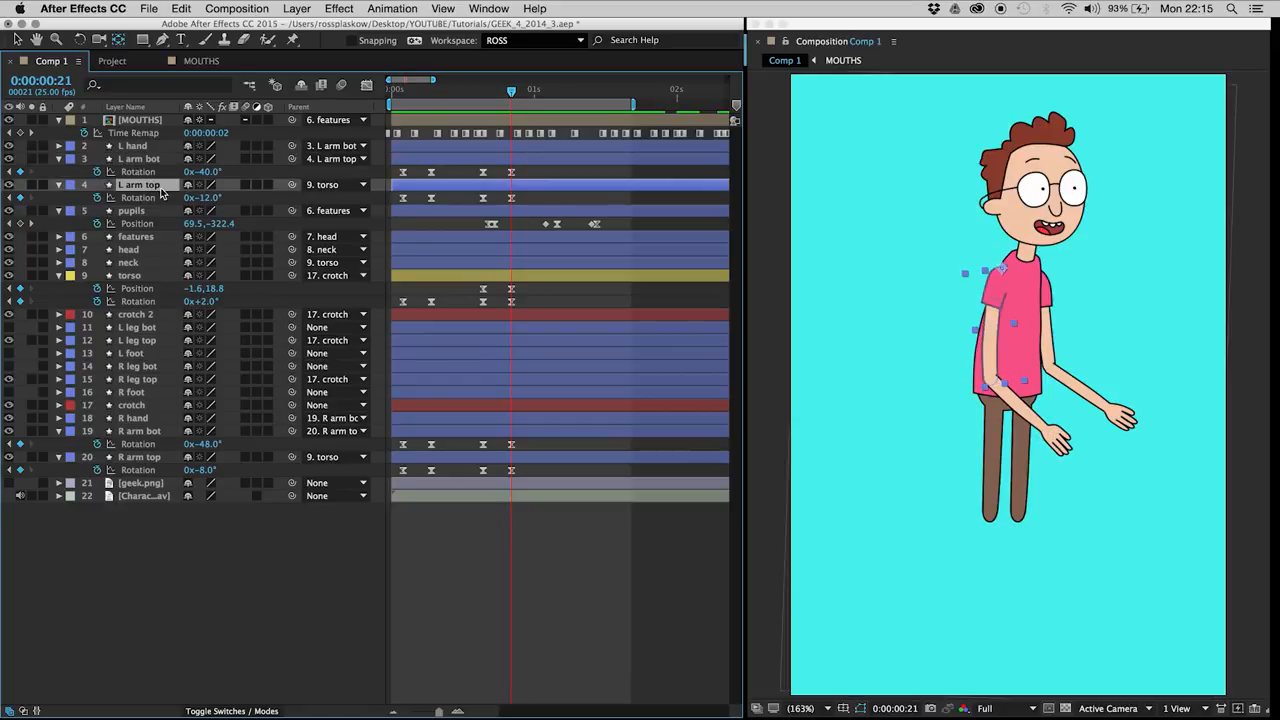
{"action": "left_click_drag", "start_coordinate": [206, 197], "coordinate": [187, 160]}
{"action": "left_click_drag", "start_coordinate": [196, 470], "coordinate": [213, 438]}
{"action": "left_click", "coordinate": [354, 584]}
Step: Preview the animation with the new arm poses and save the project
{"action": "key", "text": "KP_0"}
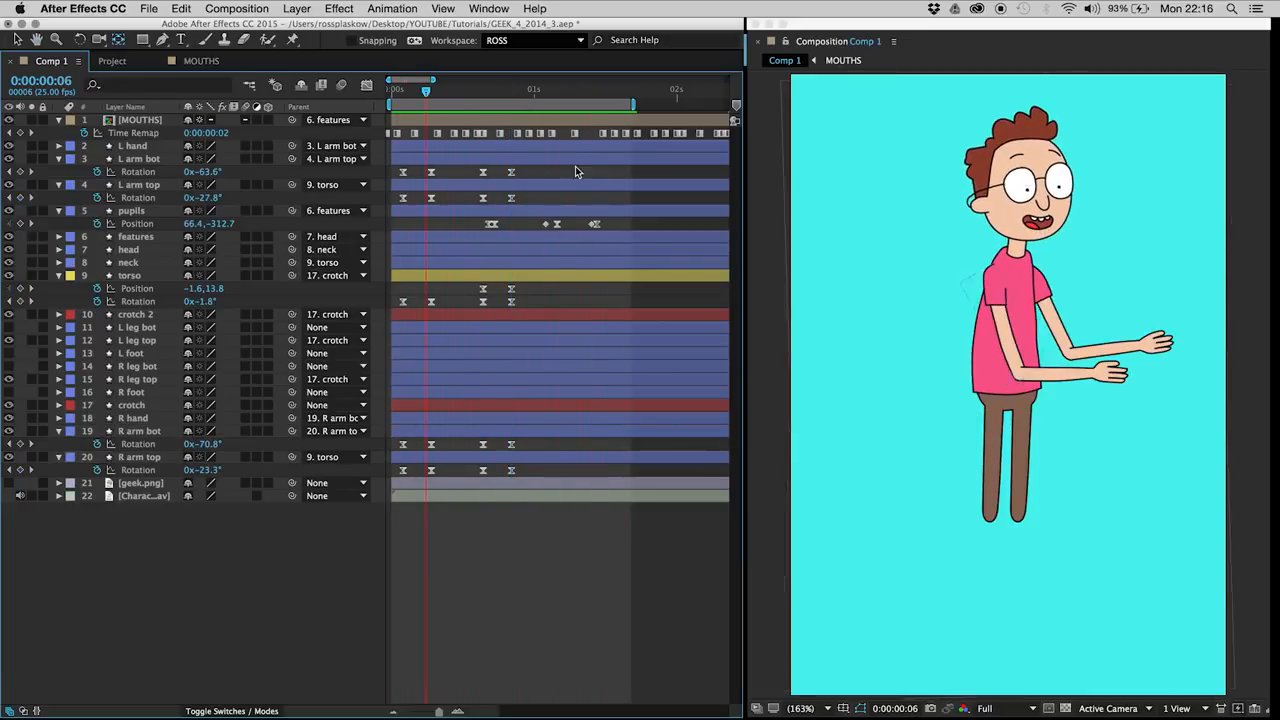
{"action": "left_click_drag", "start_coordinate": [476, 98], "coordinate": [410, 90]}
{"action": "key", "text": "space"}
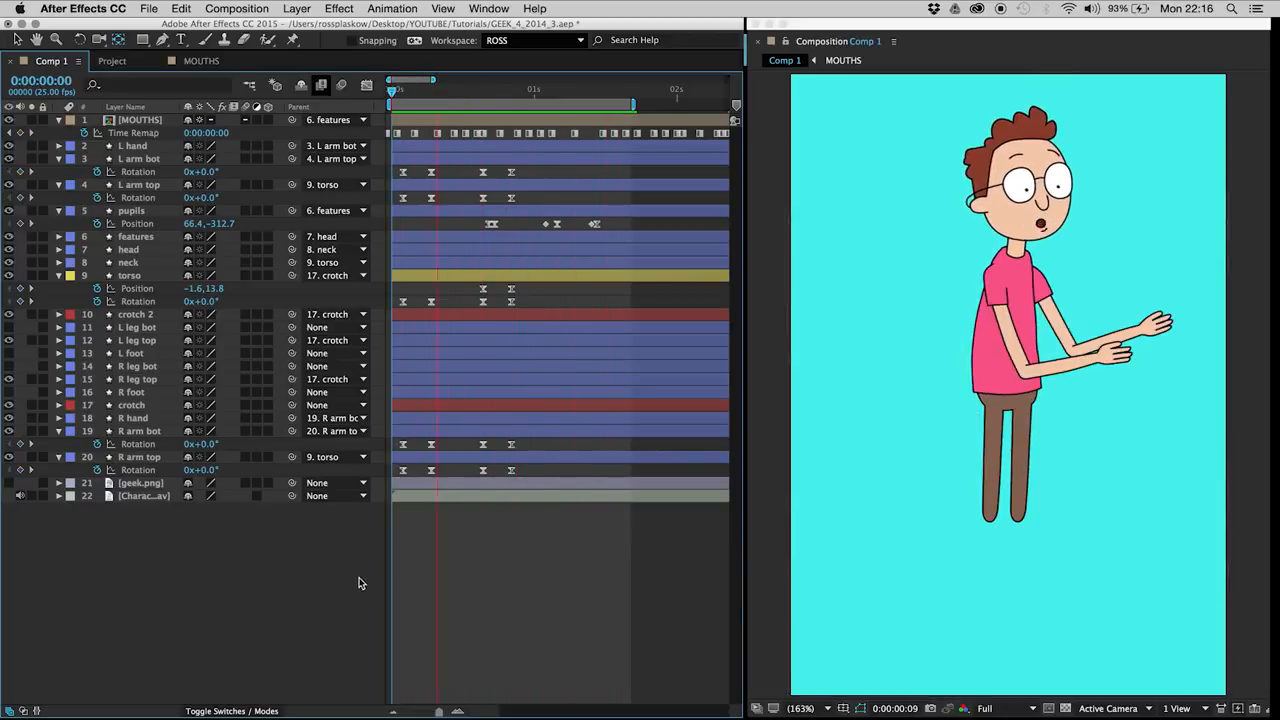
{"action": "key", "text": "space"}
{"action": "key", "text": "space"}
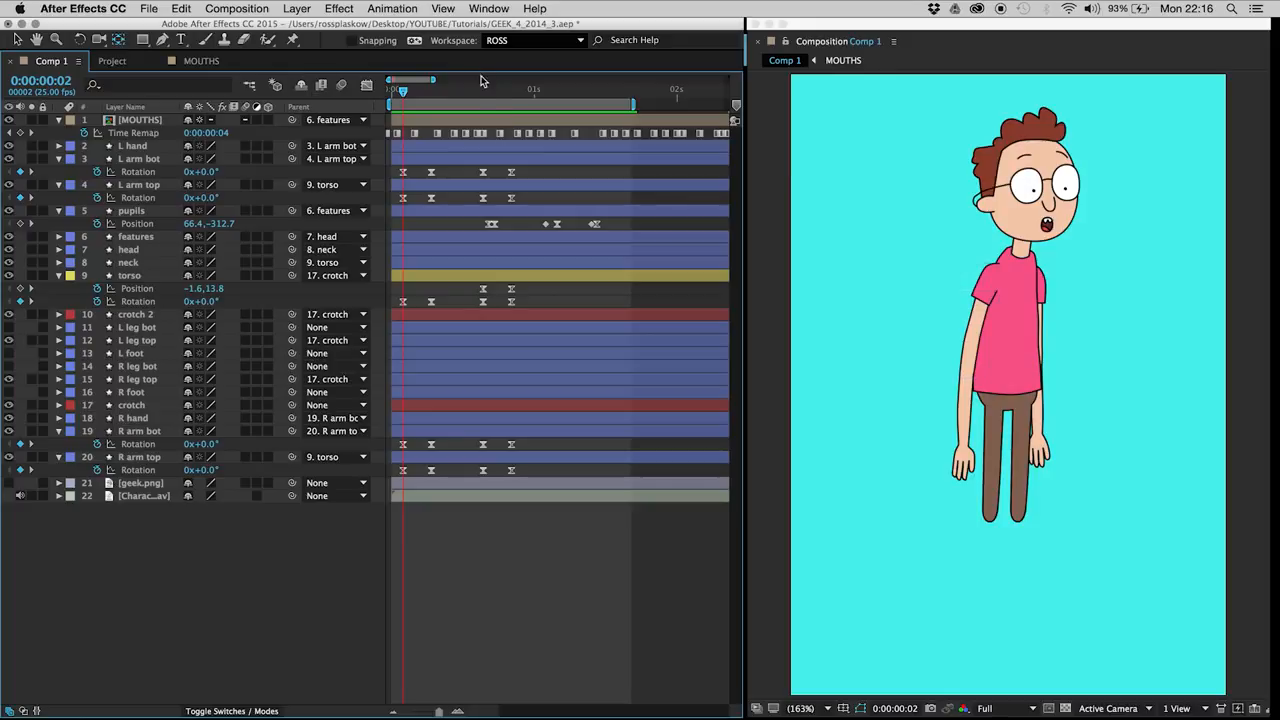
{"action": "key", "text": "super+s"}
{"action": "left_click", "coordinate": [480, 578]}
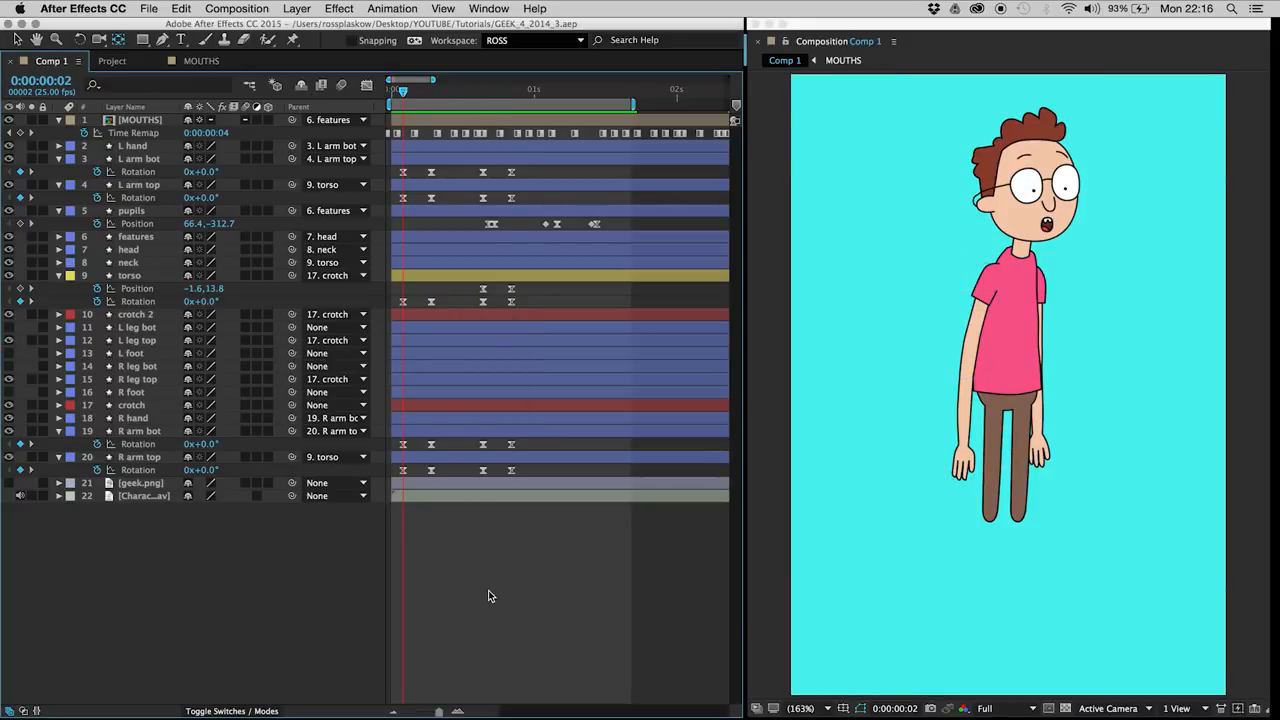
{"action": "key", "text": "space"}
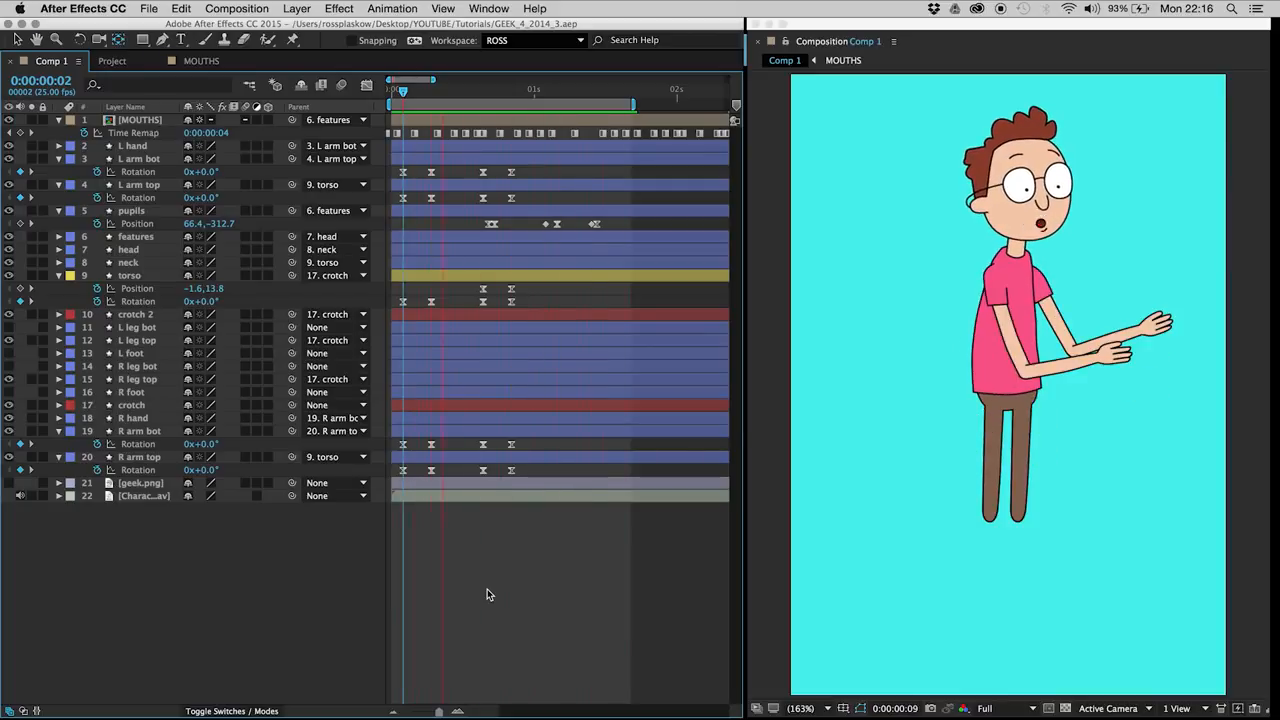
Step: Add torso Rotation and Position keyframes at 0:00:01:05 to hold the current pose
{"action": "left_click_drag", "start_coordinate": [530, 90], "coordinate": [563, 98]}
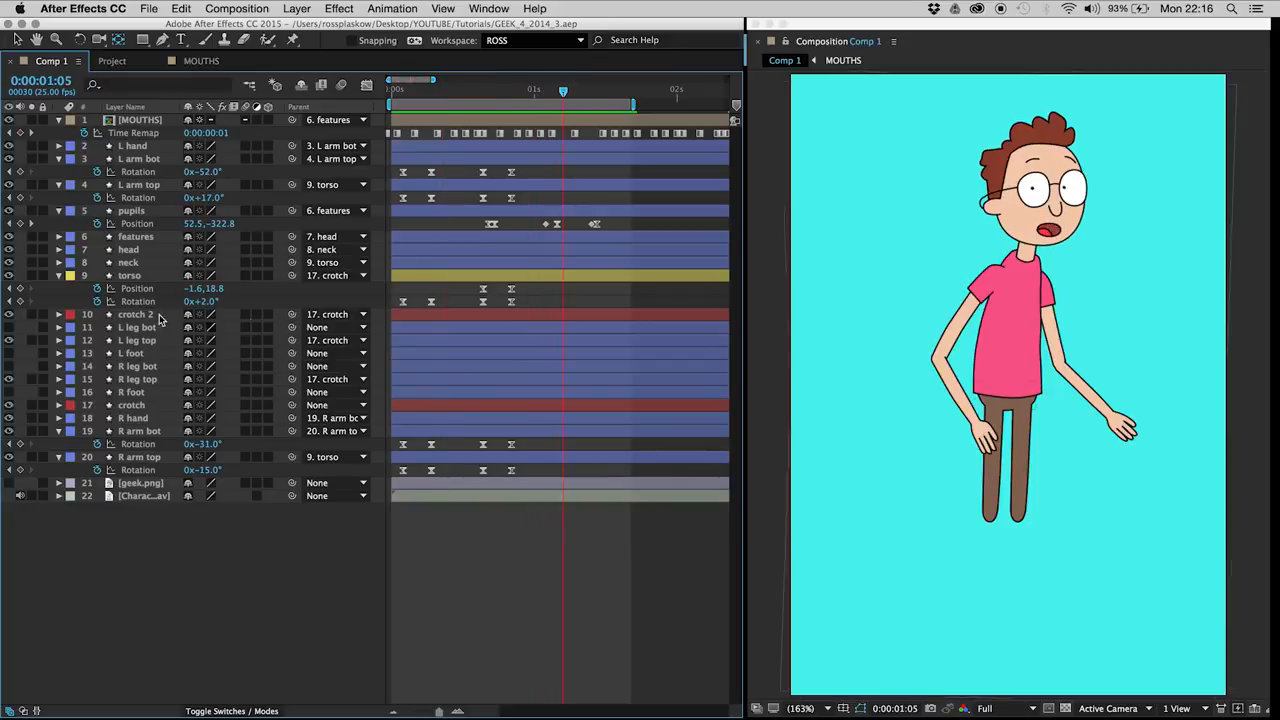
{"action": "left_click", "coordinate": [138, 280]}
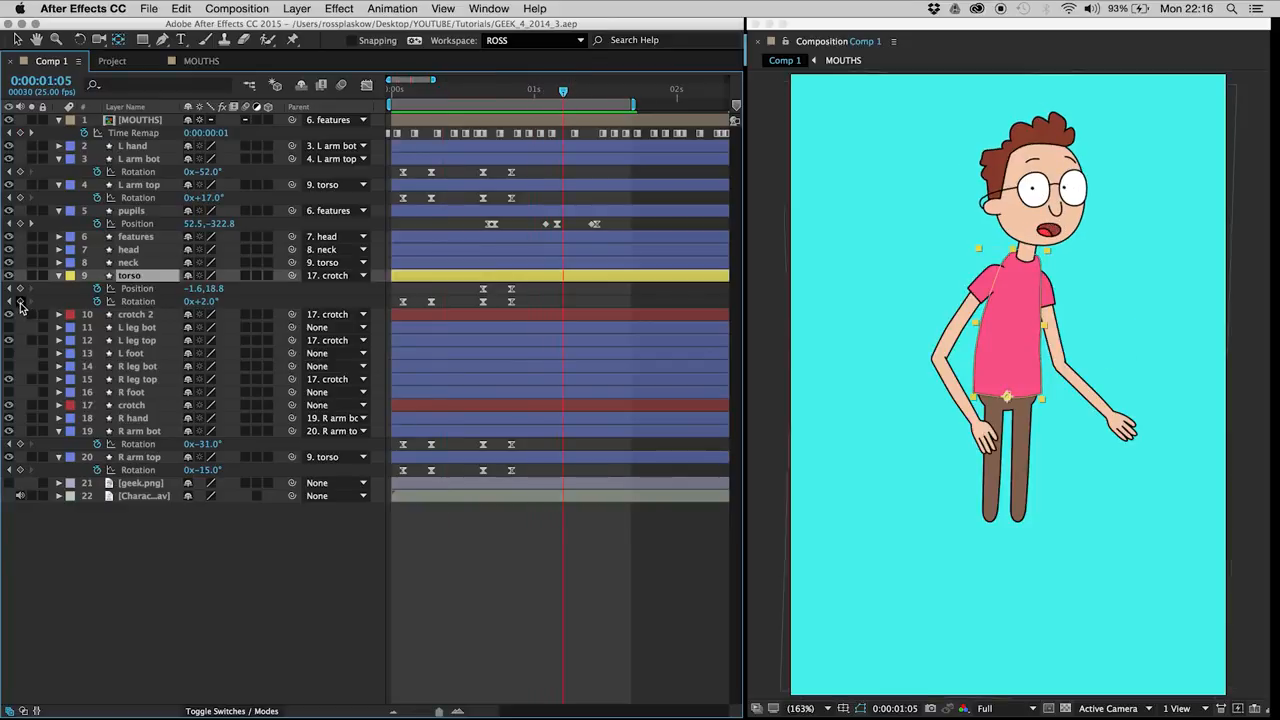
{"action": "left_click", "coordinate": [20, 302]}
{"action": "left_click", "coordinate": [20, 289]}
Step: Copy the torso's first Rotation keyframe and first Position keyframe to 0:00:01:11
{"action": "key", "text": "Page_Down"}
{"action": "key", "text": "Page_Down"}
{"action": "key", "text": "Page_Down"}
{"action": "key", "text": "Page_Down"}
{"action": "left_click_drag", "start_coordinate": [393, 296], "coordinate": [414, 311]}
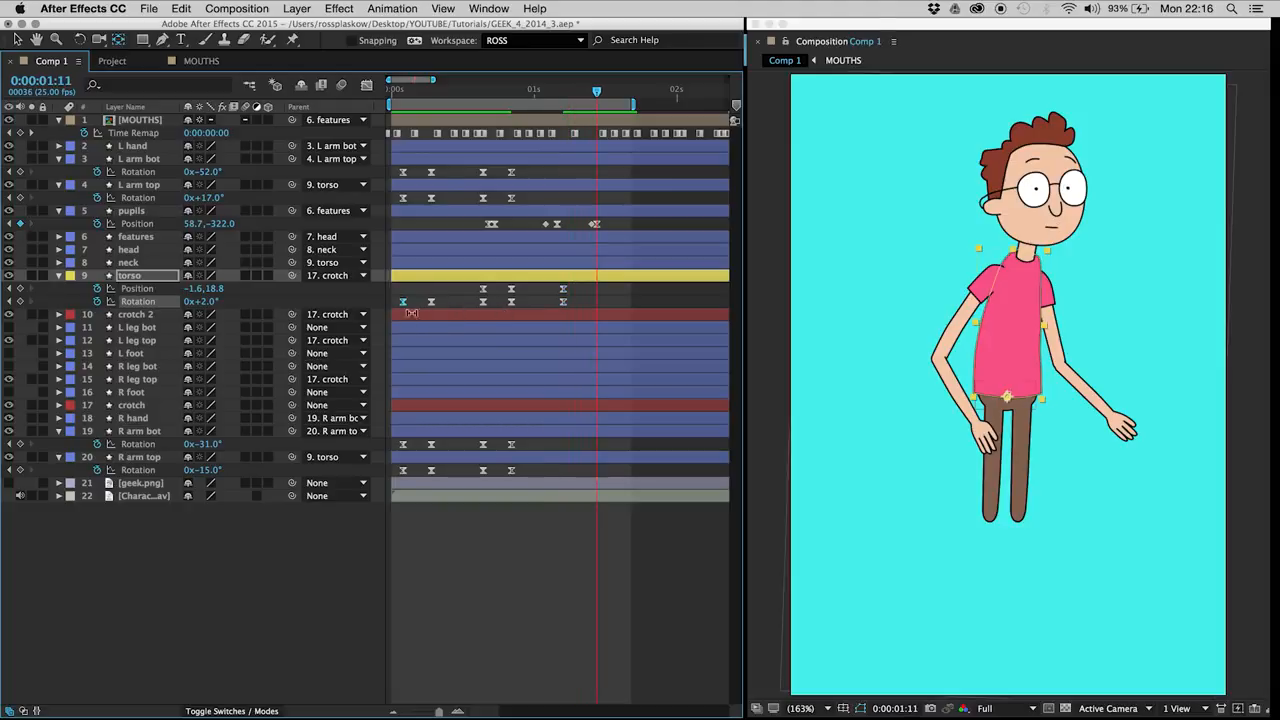
{"action": "key", "text": "ctrl+c"}
{"action": "key", "text": "ctrl+v"}
{"action": "left_click", "coordinate": [483, 290]}
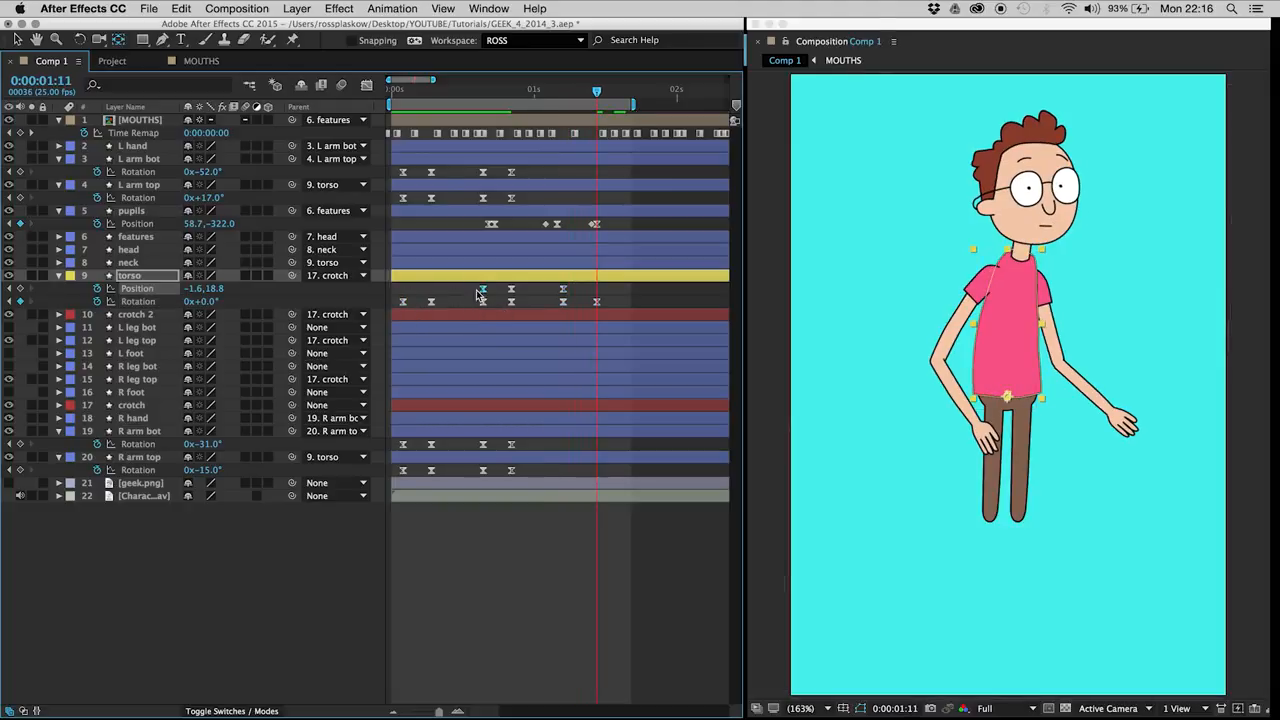
{"action": "key", "text": "ctrl+c"}
{"action": "key", "text": "ctrl+v"}
Step: Move the pasted torso Rotation and Position keyframes one frame earlier to 0:00:01:10 and preview
{"action": "left_click_drag", "start_coordinate": [592, 297], "coordinate": [603, 308]}
{"action": "key", "text": "alt+Left"}
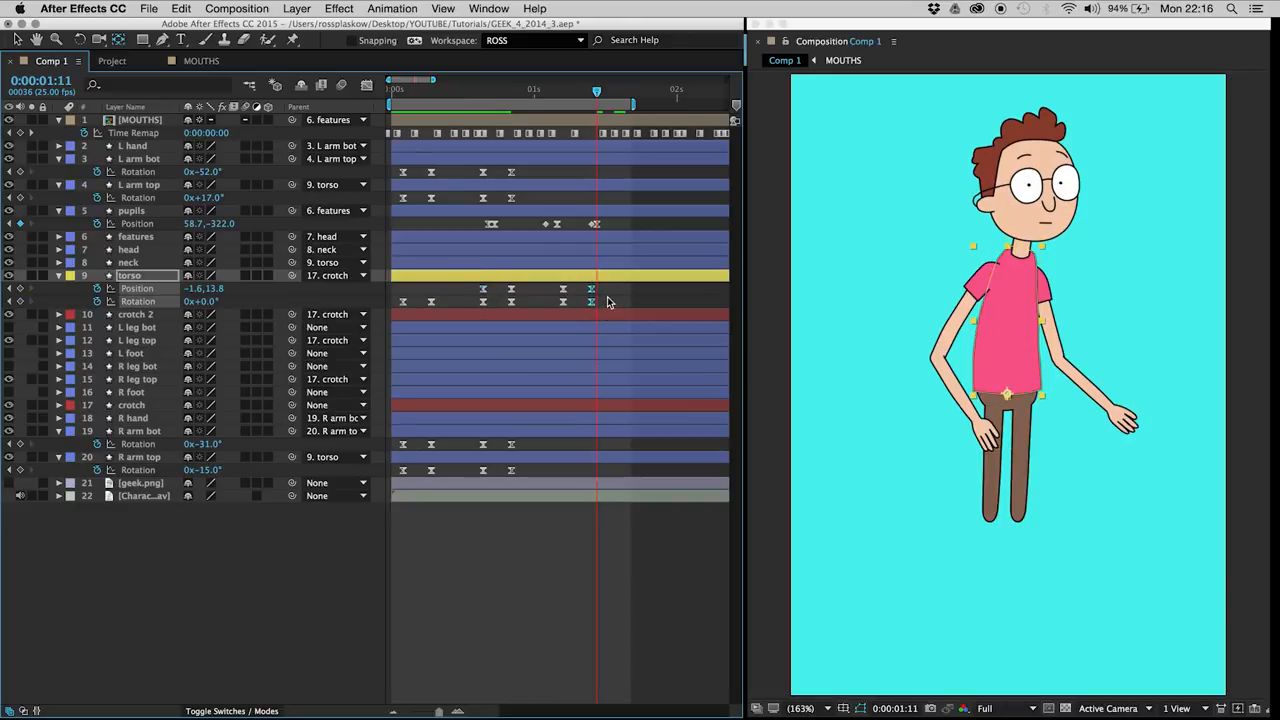
{"action": "left_click", "coordinate": [609, 299]}
{"action": "key", "text": "space"}
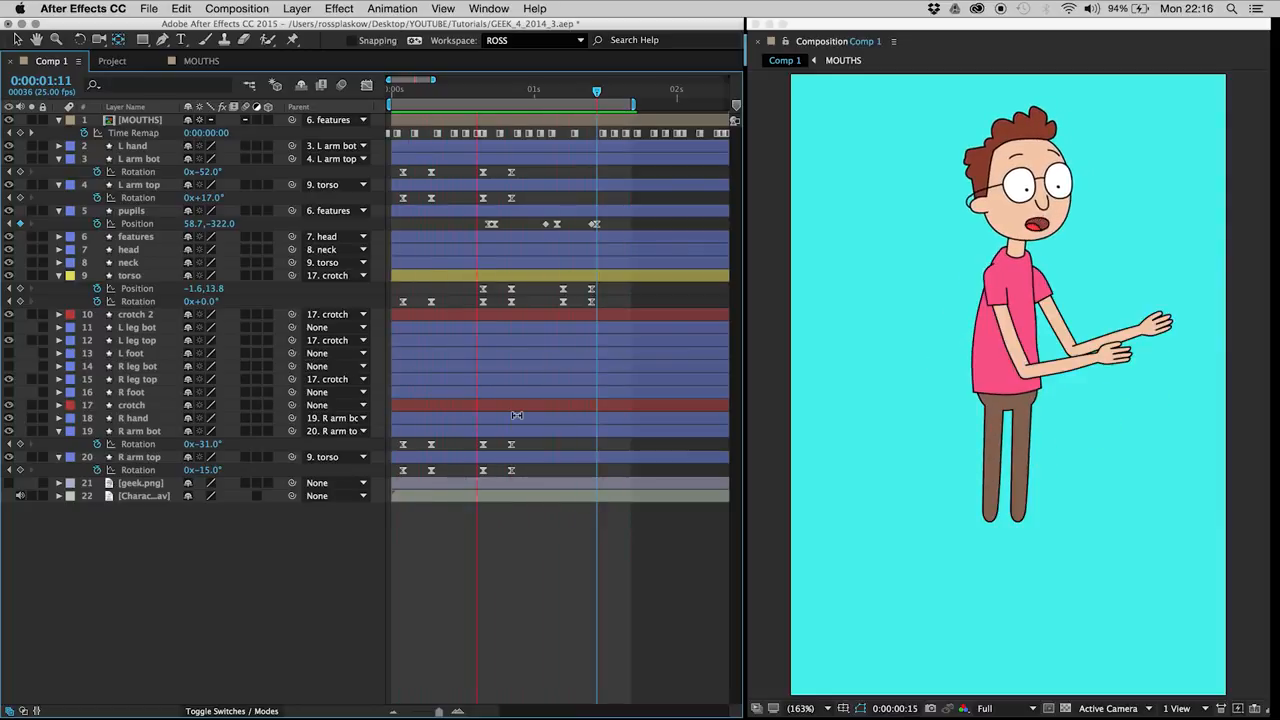
Step: Add Rotation keyframes at 0:00:01:05 on the upper and lower layers of both arms to hold their pose
{"action": "left_click", "coordinate": [548, 95]}
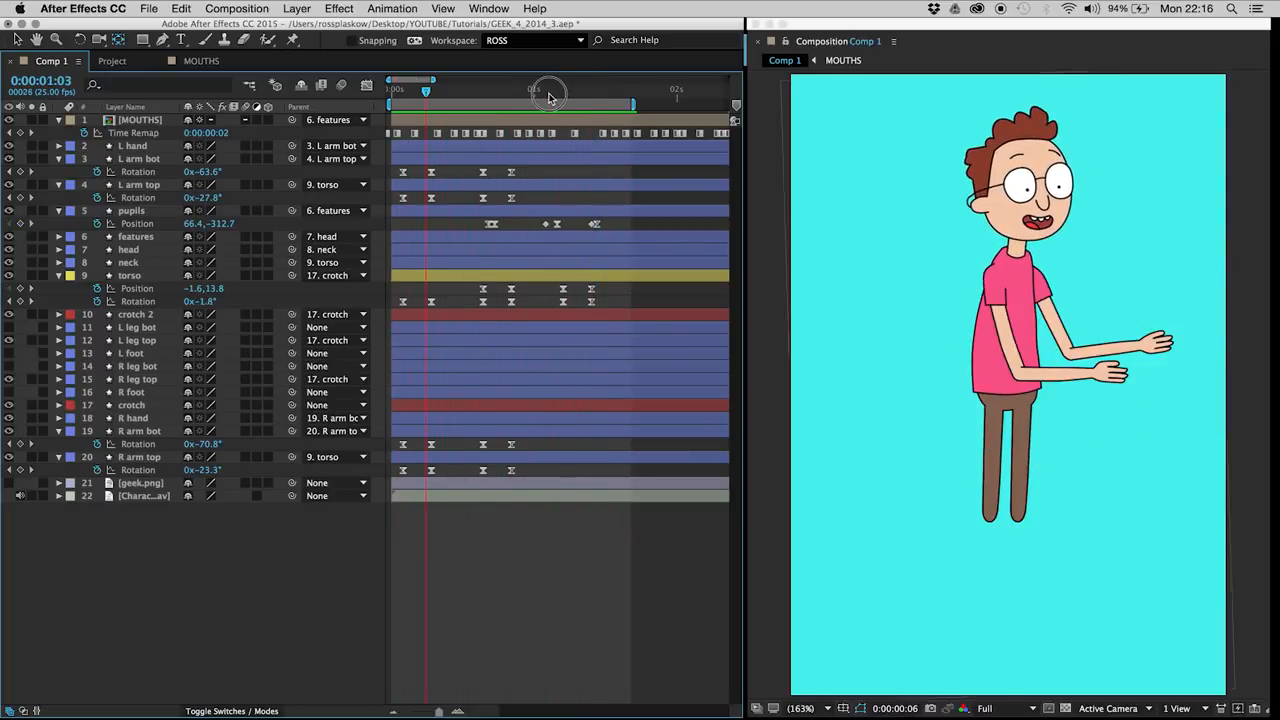
{"action": "left_click_drag", "start_coordinate": [548, 95], "coordinate": [557, 95]}
{"action": "key", "text": "Page_Down"}
{"action": "left_click", "coordinate": [21, 173]}
{"action": "left_click", "coordinate": [21, 199]}
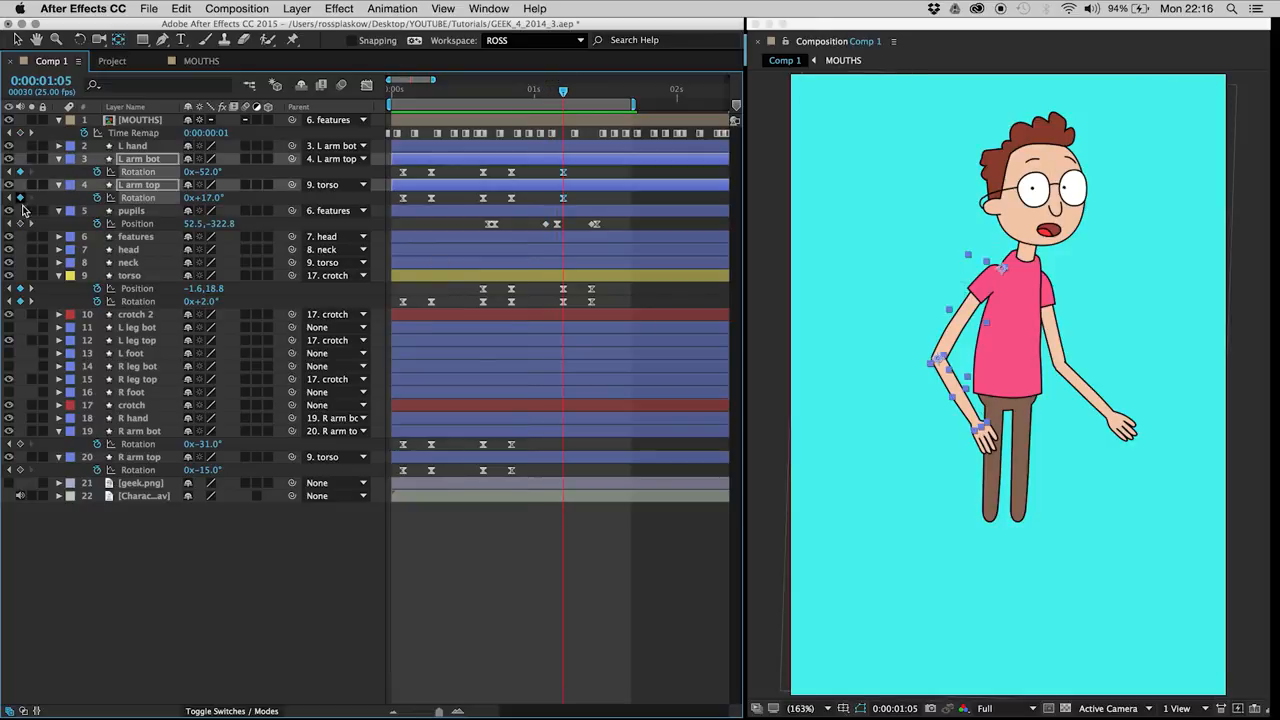
{"action": "left_click", "coordinate": [21, 445]}
{"action": "left_click", "coordinate": [21, 471]}
Step: Copy the starting Rotation keyframes of L arm bot and L arm top to 0:00:01:10
{"action": "key", "text": "Page_Down"}
{"action": "key", "text": "Page_Down"}
{"action": "key", "text": "Page_Down"}
{"action": "key", "text": "Page_Down"}
{"action": "key", "text": "Page_Down"}
{"action": "left_click_drag", "start_coordinate": [416, 168], "coordinate": [397, 205]}
{"action": "key", "text": "super+c"}
{"action": "key", "text": "super+v"}
{"action": "key", "text": "super+c"}
{"action": "key", "text": "super+v"}
Step: Copy the starting Rotation keyframes of R arm bot and R arm top to 0:00:01:10
{"action": "left_click_drag", "start_coordinate": [413, 441], "coordinate": [398, 478]}
{"action": "key", "text": "super+c"}
{"action": "key", "text": "super+v"}
{"action": "key", "text": "super+c"}
{"action": "key", "text": "super+v"}
{"action": "left_click", "coordinate": [579, 536]}
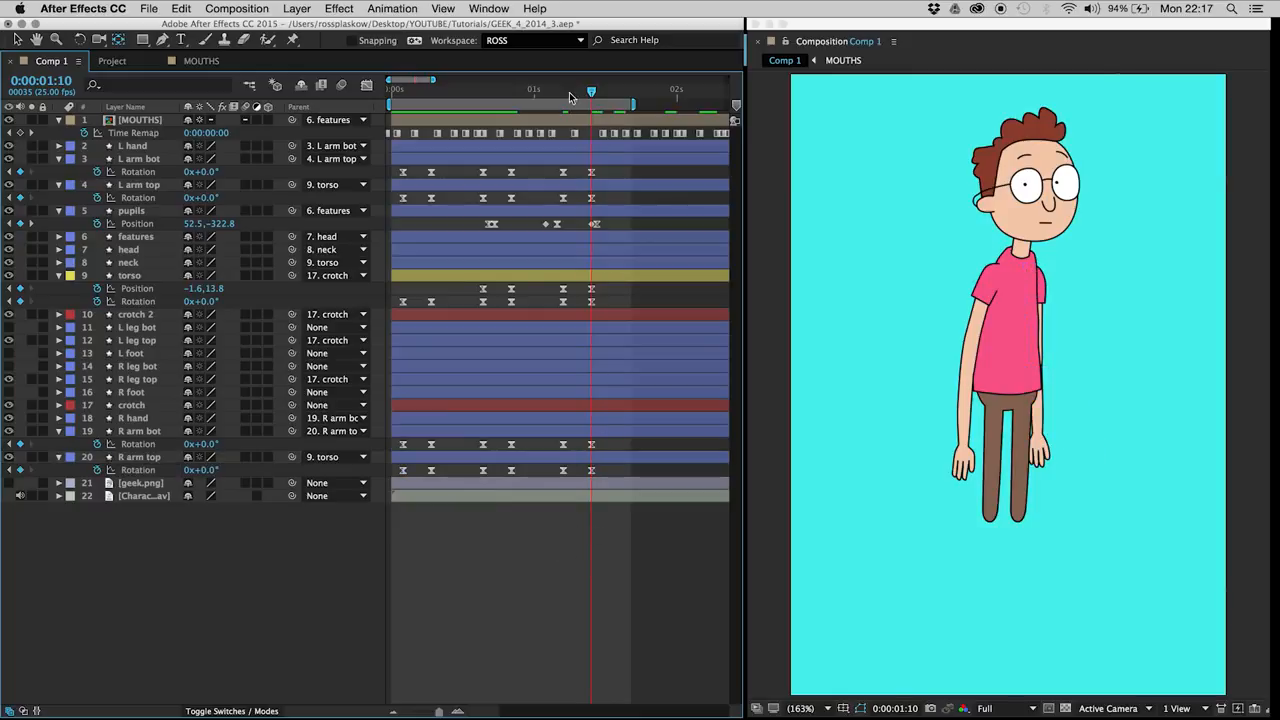
Step: Save the project and preview the body's return to the resting pose
{"action": "key", "text": "super+s"}
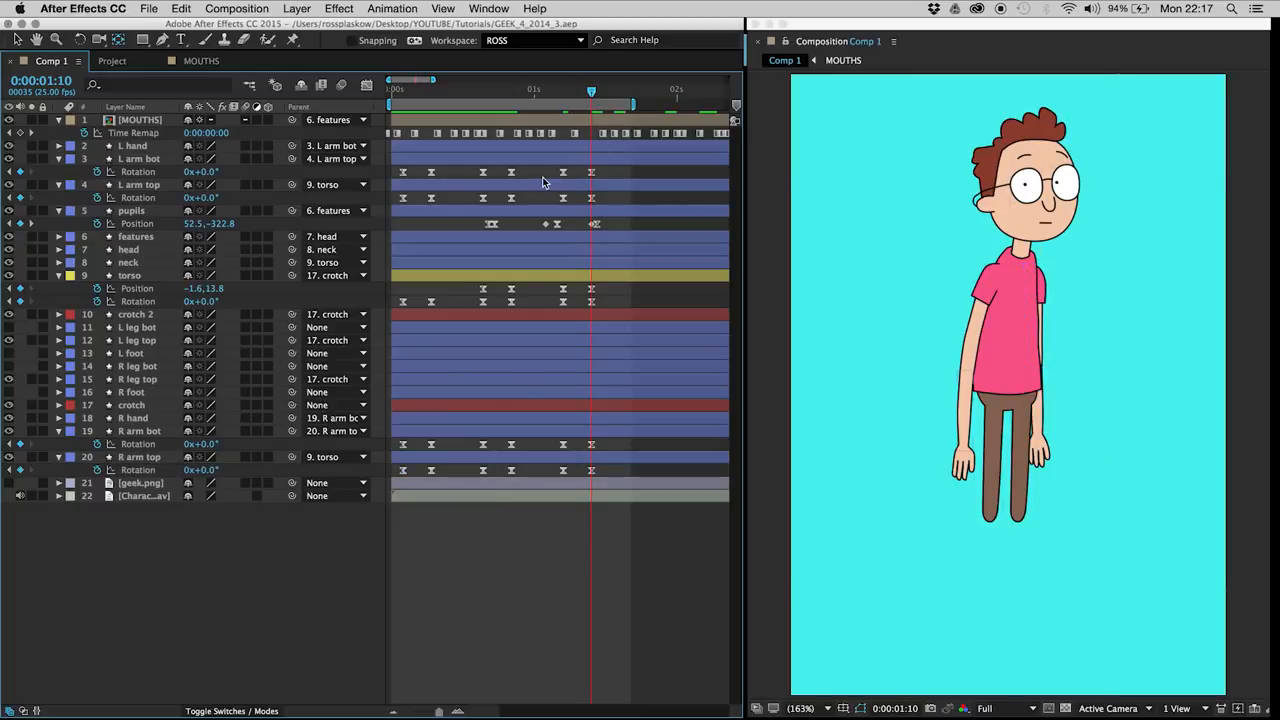
{"action": "key", "text": "space"}
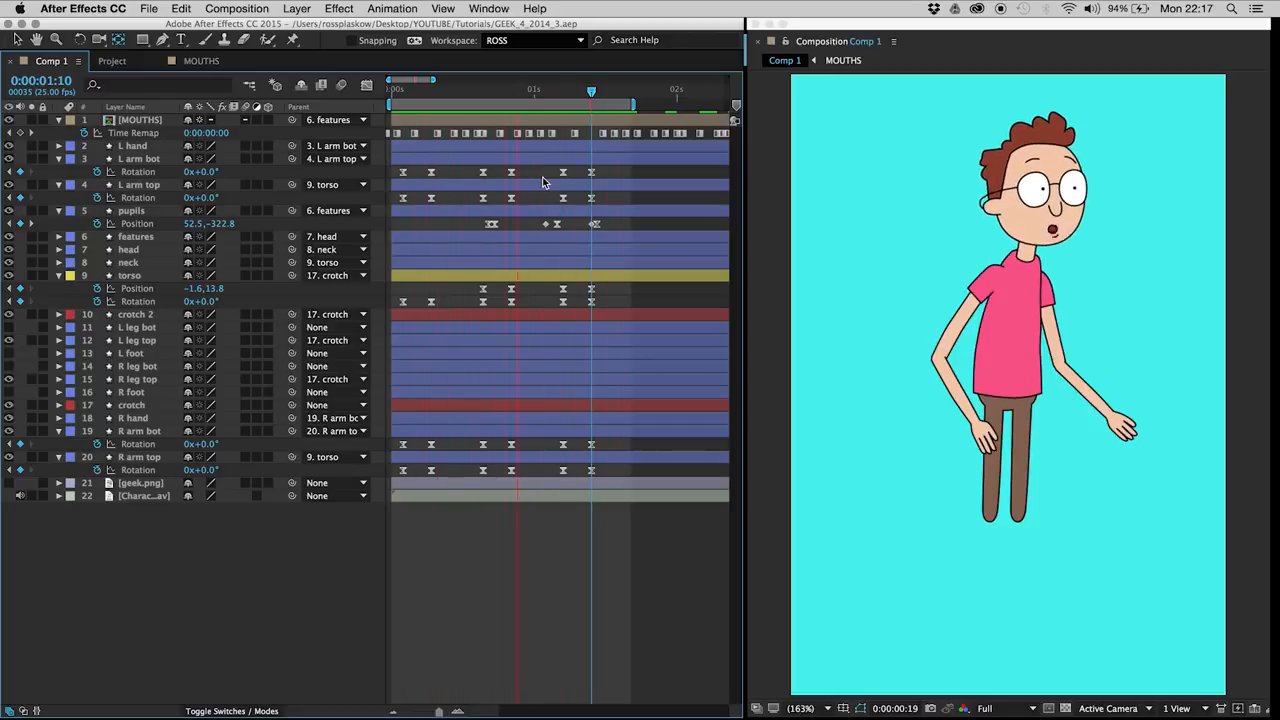
{"action": "key", "text": "space"}
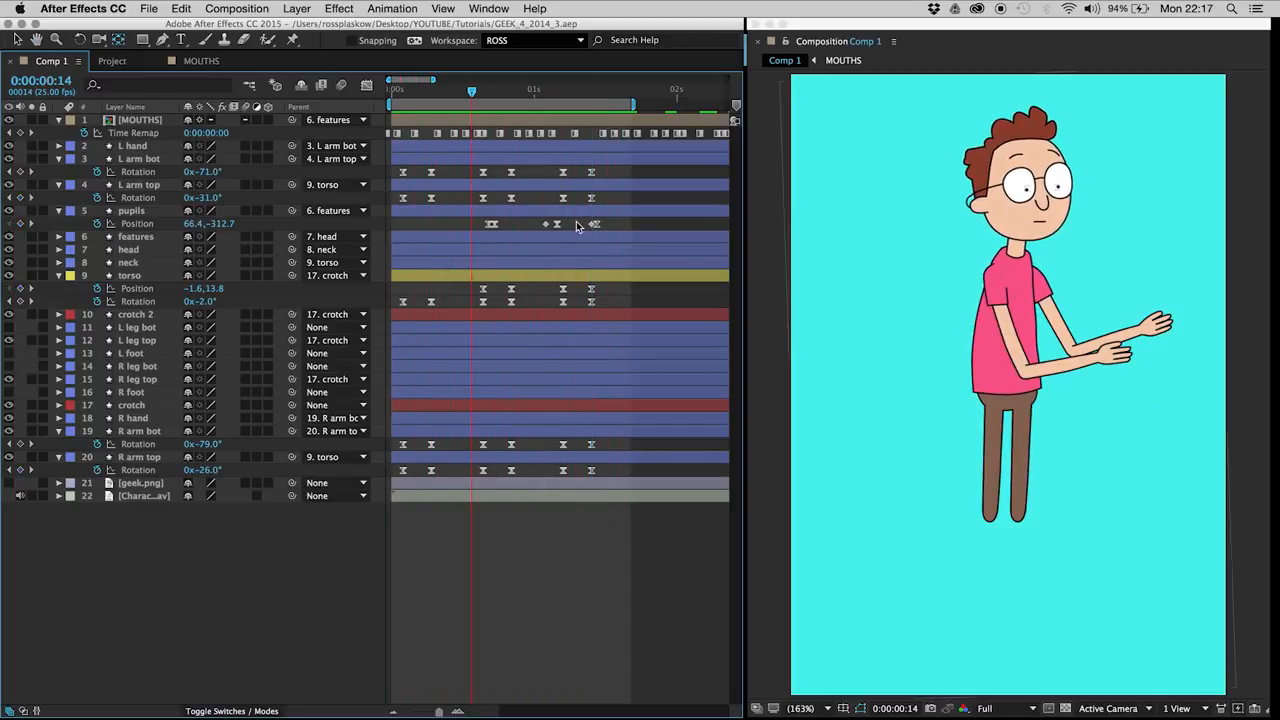
Step: Shift the last two pupil moves earlier so they start at about 0:00:01:00 and 0:00:01:07, and preview
{"action": "left_click", "coordinate": [578, 223]}
{"action": "left_click_drag", "start_coordinate": [550, 227], "coordinate": [534, 230]}
{"action": "left_click", "coordinate": [558, 228]}
{"action": "key", "text": "space"}
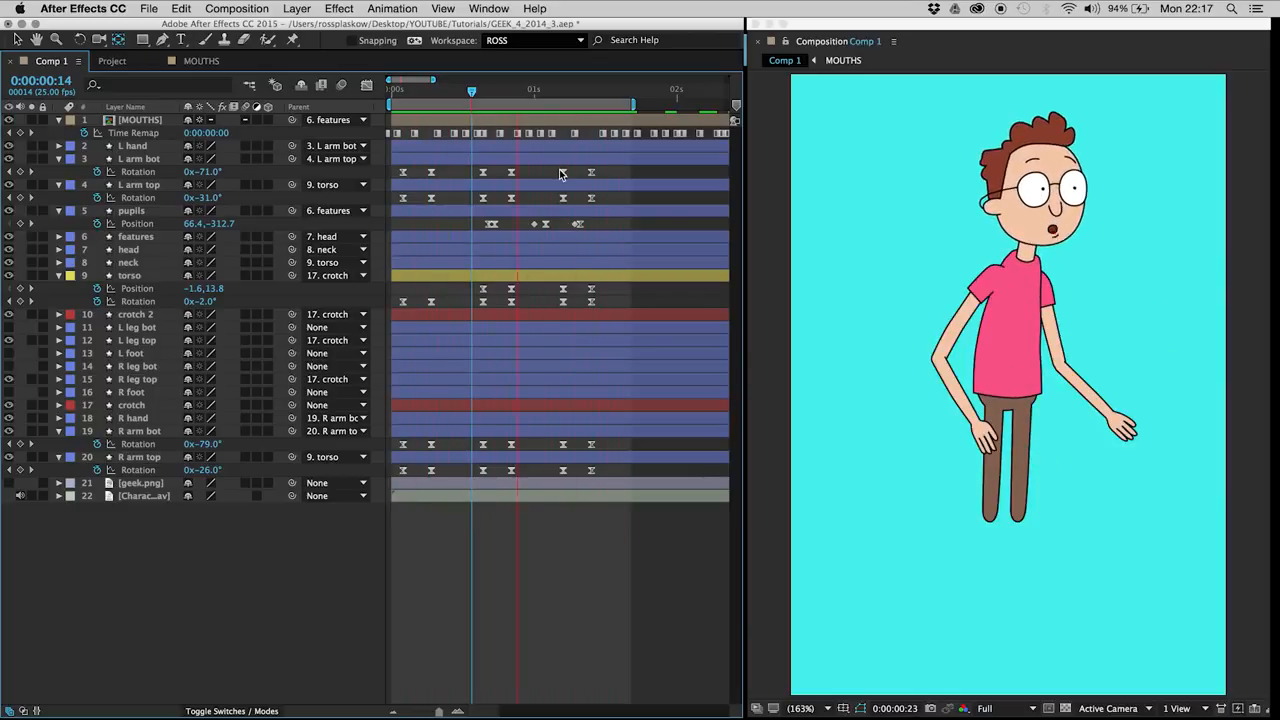
Step: Move the final arm, torso and pupil keyframes six frames later, starting the body move at 0:00:01:11, and extend the work area past 0:00:01:21
{"action": "left_click", "coordinate": [572, 95]}
{"action": "left_click_drag", "start_coordinate": [572, 95], "coordinate": [603, 96]}
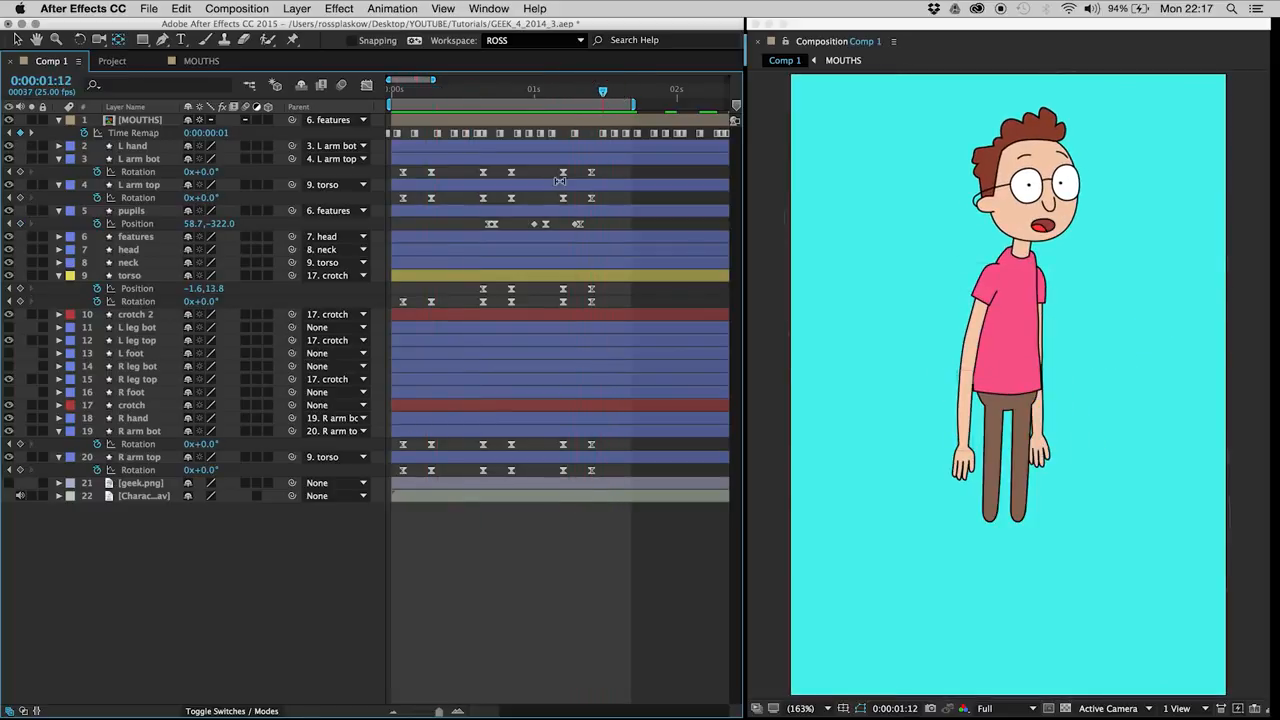
{"action": "left_click_drag", "start_coordinate": [553, 164], "coordinate": [600, 480]}
{"action": "left_click_drag", "start_coordinate": [568, 226], "coordinate": [654, 94]}
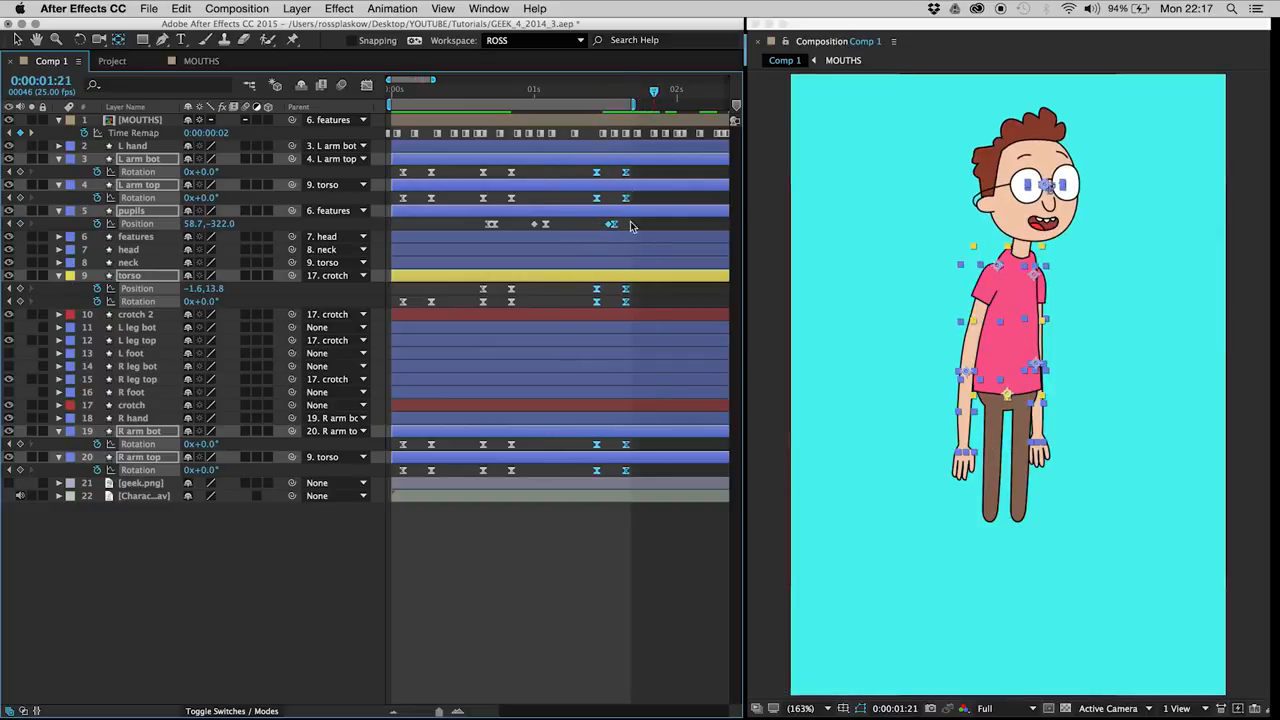
Step: Preview the retimed final move and save the project
{"action": "left_click", "coordinate": [548, 578]}
{"action": "key", "text": "space"}
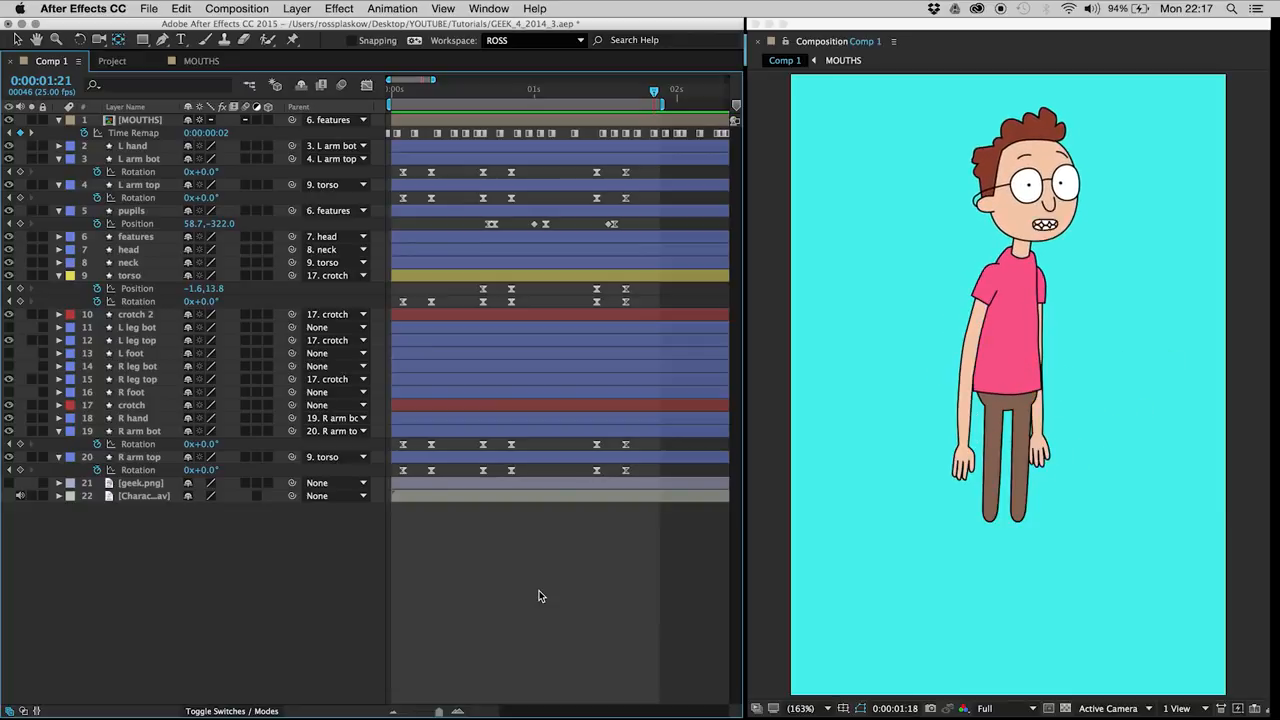
{"action": "key", "text": "super+s"}
Step: Hide and show the features layer to check which parts of the face it contains
{"action": "left_click", "coordinate": [142, 241]}
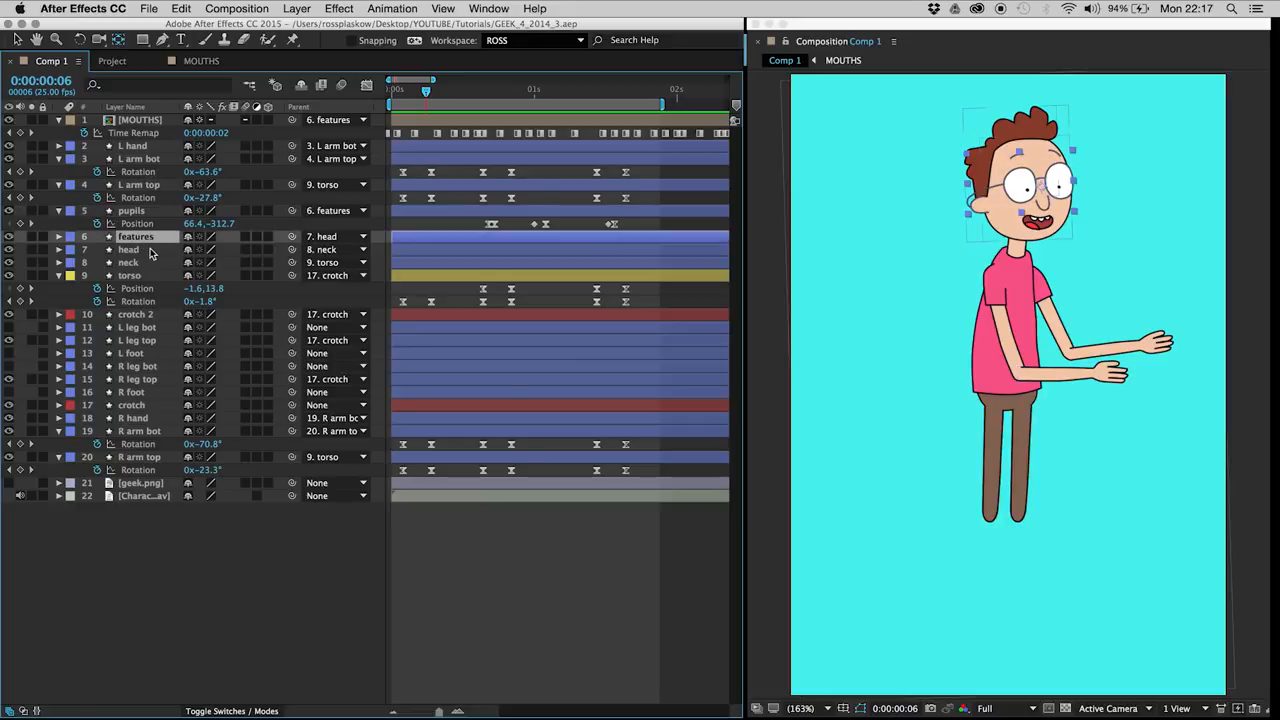
{"action": "left_click", "coordinate": [9, 237]}
{"action": "left_click", "coordinate": [9, 237]}
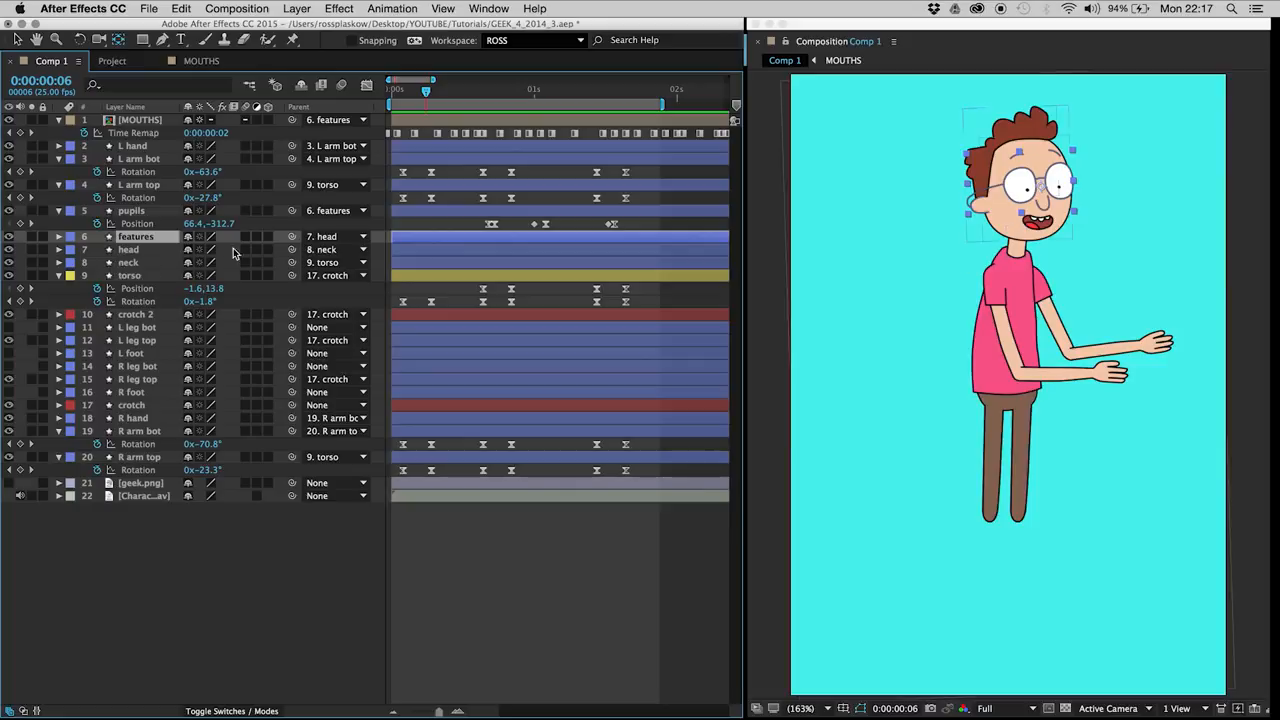
Step: Find the eyebrow paths in the features layer and start keyframing Shape 4's Path 2 at 0:00:00:02
{"action": "left_click_drag", "start_coordinate": [398, 90], "coordinate": [403, 91]}
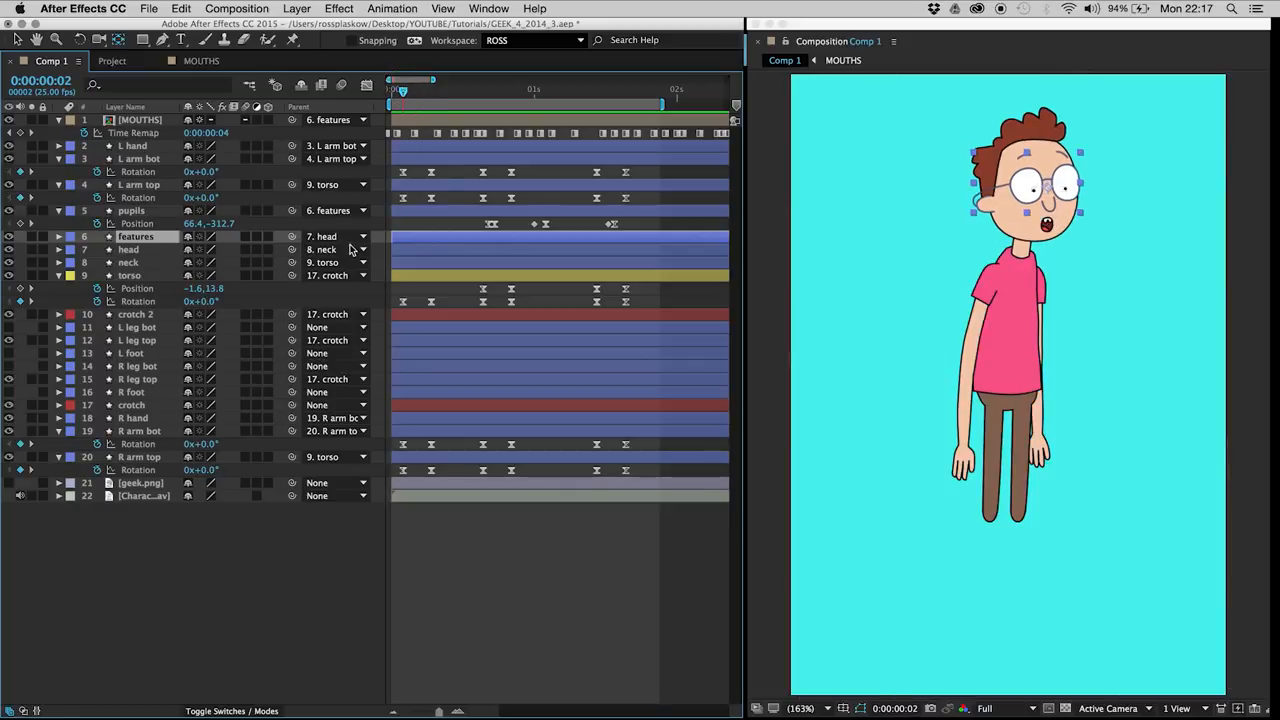
{"action": "key", "text": "u"}
{"action": "key", "text": "u"}
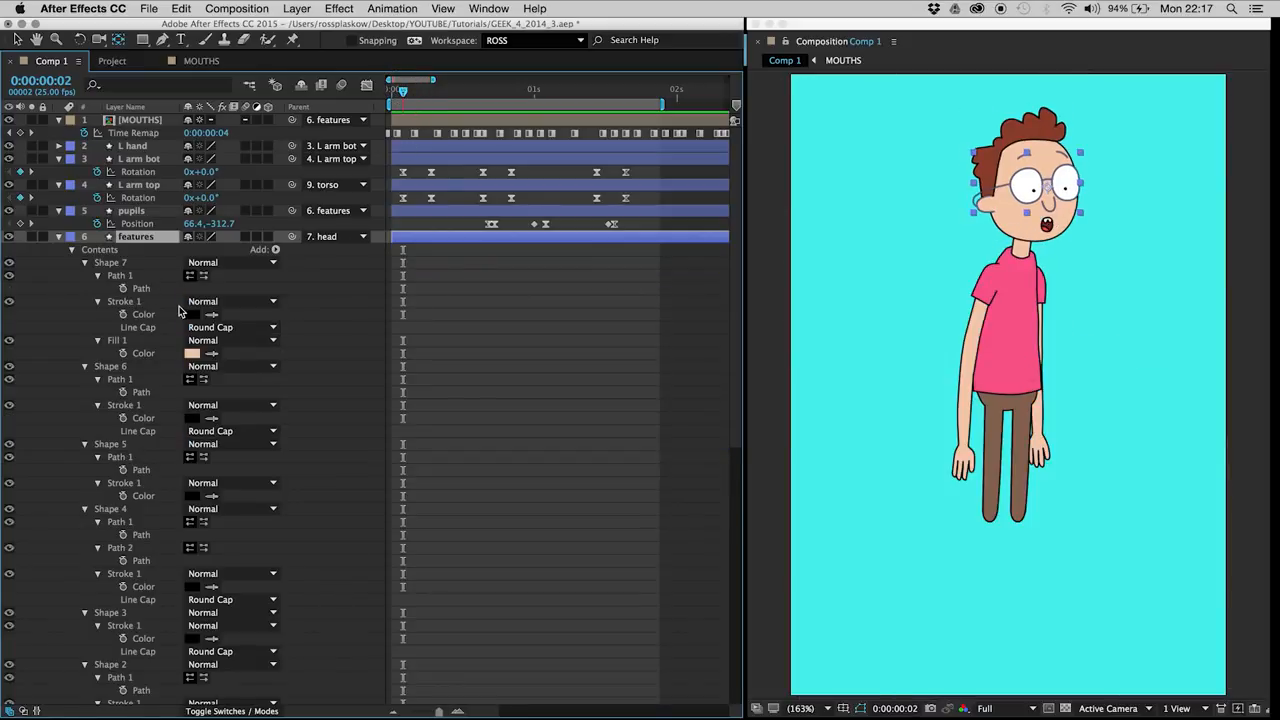
{"action": "scroll", "coordinate": [128, 460], "scroll_direction": "down", "scroll_amount": 3}
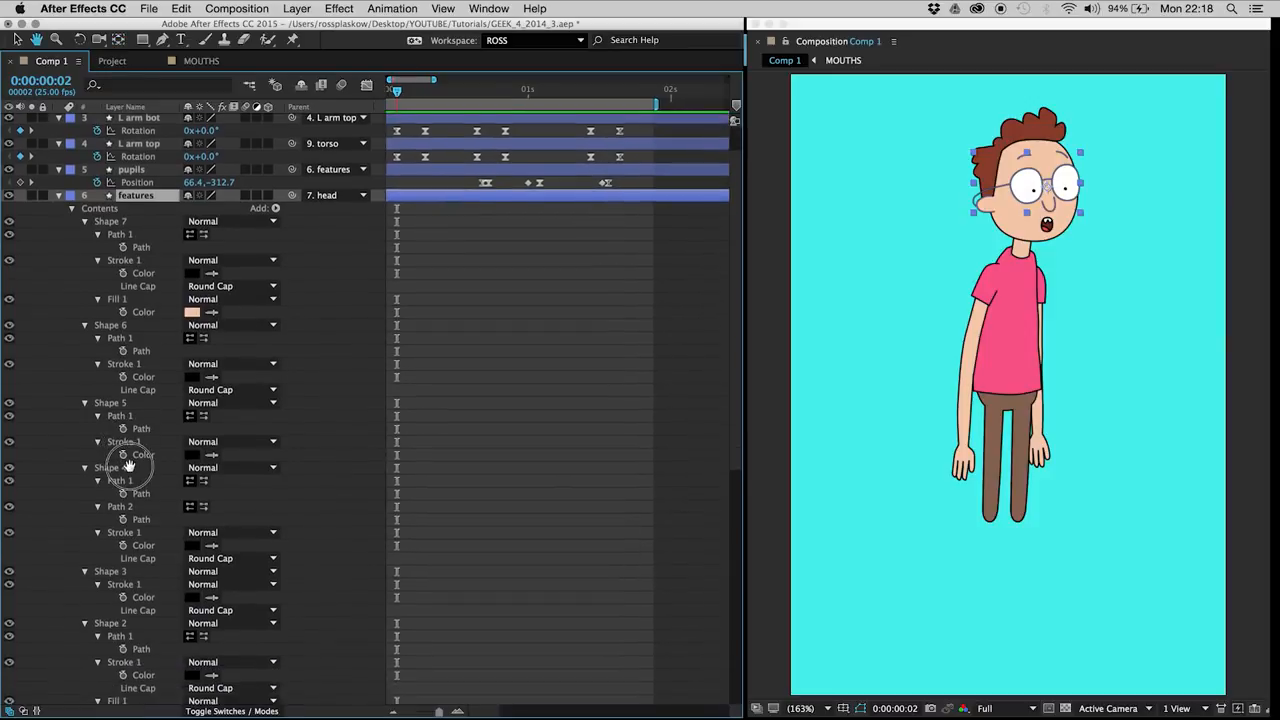
{"action": "left_click", "coordinate": [140, 258]}
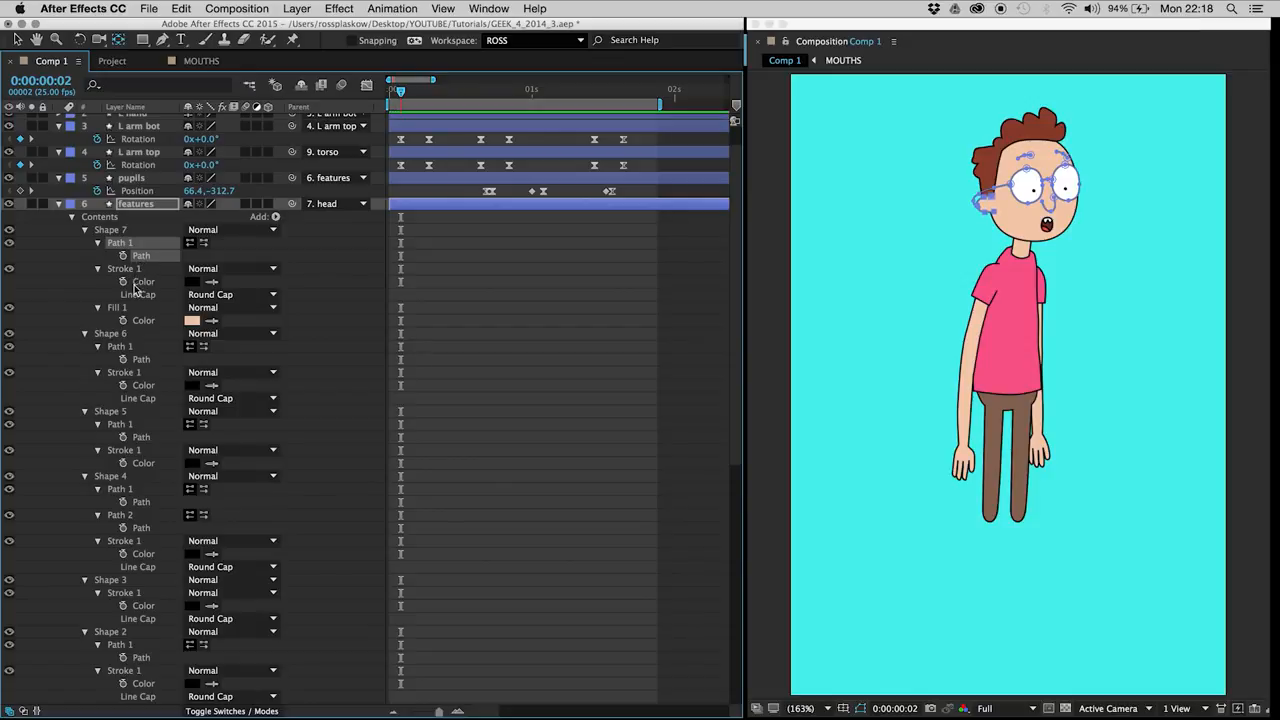
{"action": "scroll", "coordinate": [160, 470], "scroll_direction": "down", "scroll_amount": 8}
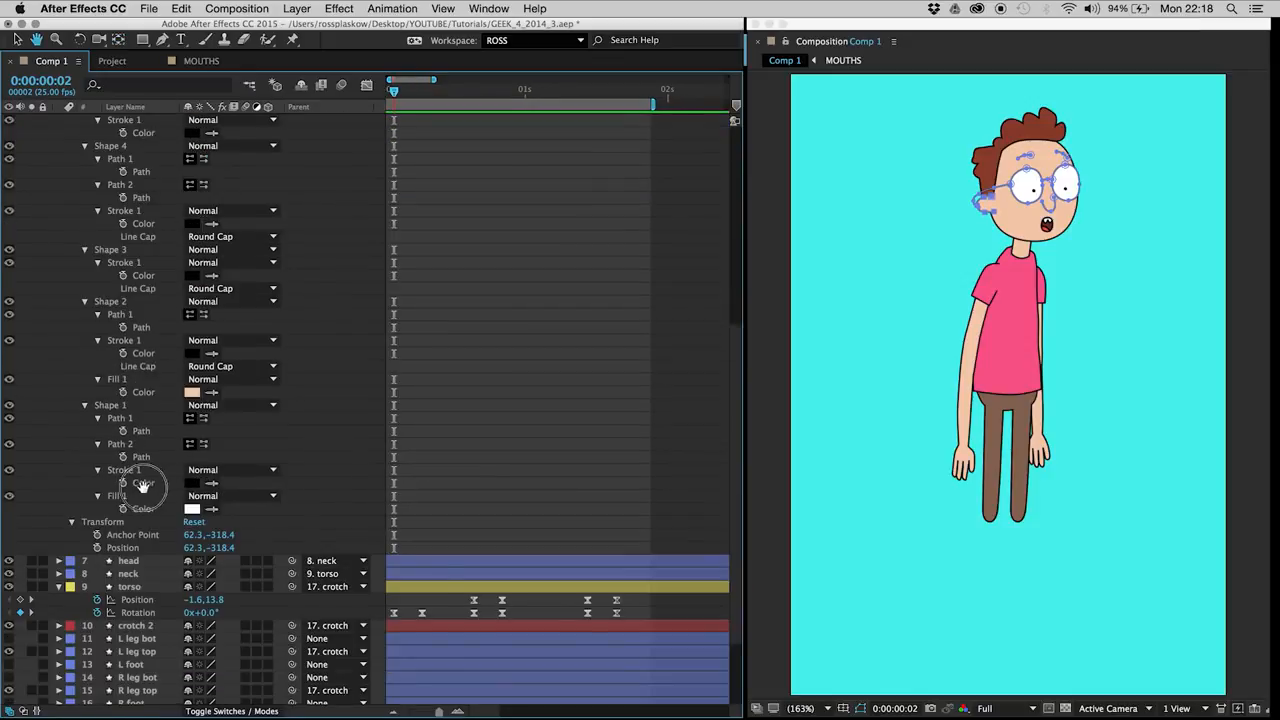
{"action": "left_click", "coordinate": [140, 452]}
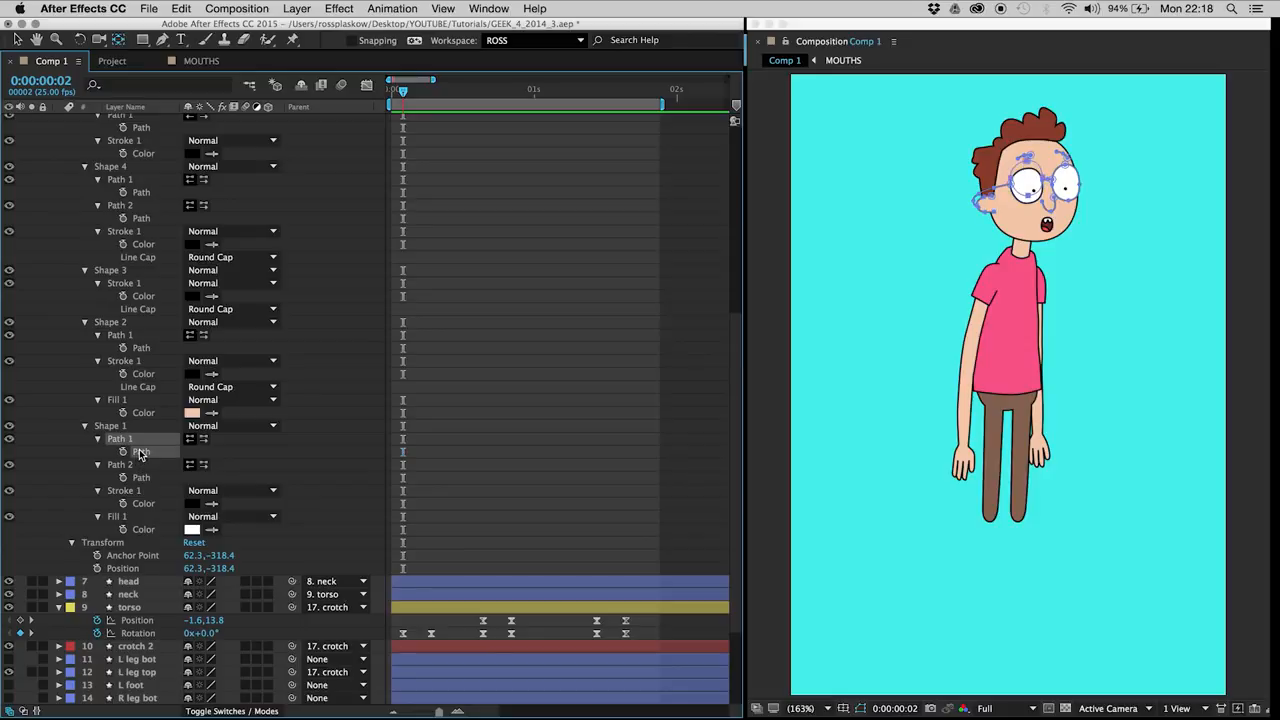
{"action": "left_click", "coordinate": [142, 347]}
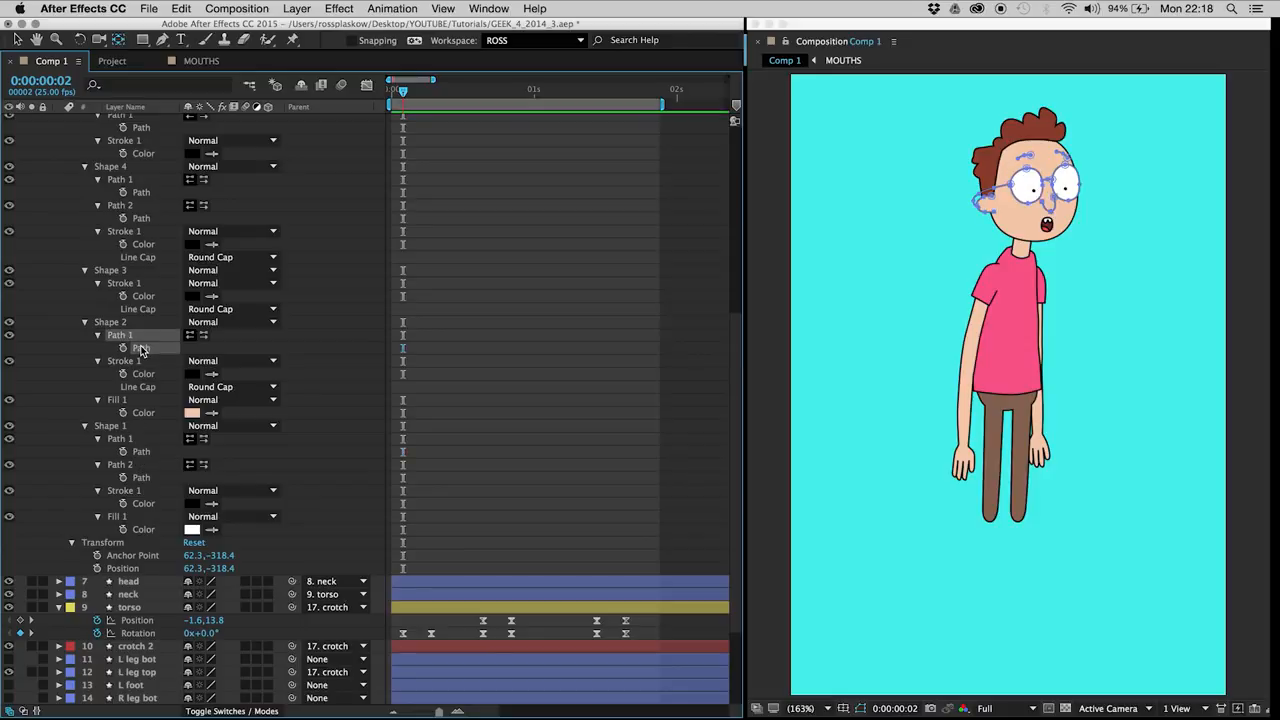
{"action": "left_click", "coordinate": [140, 219]}
{"action": "left_click", "coordinate": [124, 219]}
Step: Start keyframing Shape 4's Path 1 at 0:00:00:02 and reduce the features layer to its keyframed properties
{"action": "key", "text": "space"}
{"action": "left_click_drag", "start_coordinate": [500, 334], "coordinate": [518, 426]}
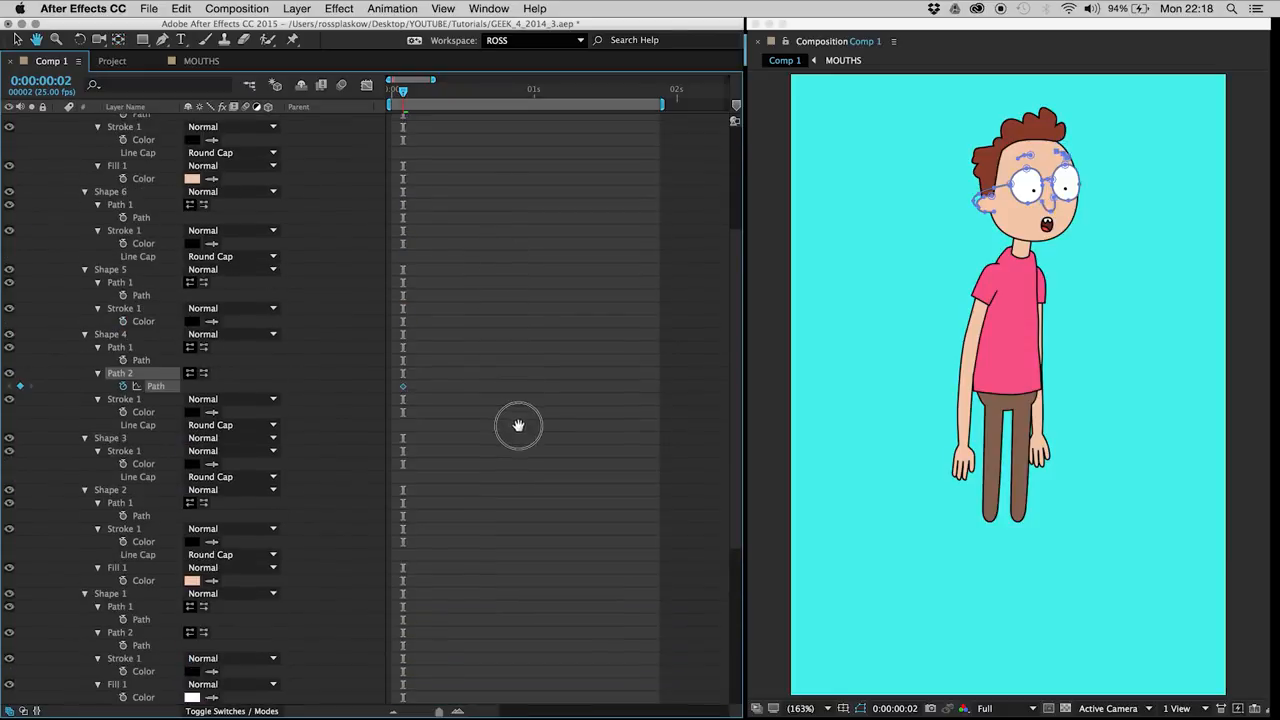
{"action": "left_click", "coordinate": [140, 298]}
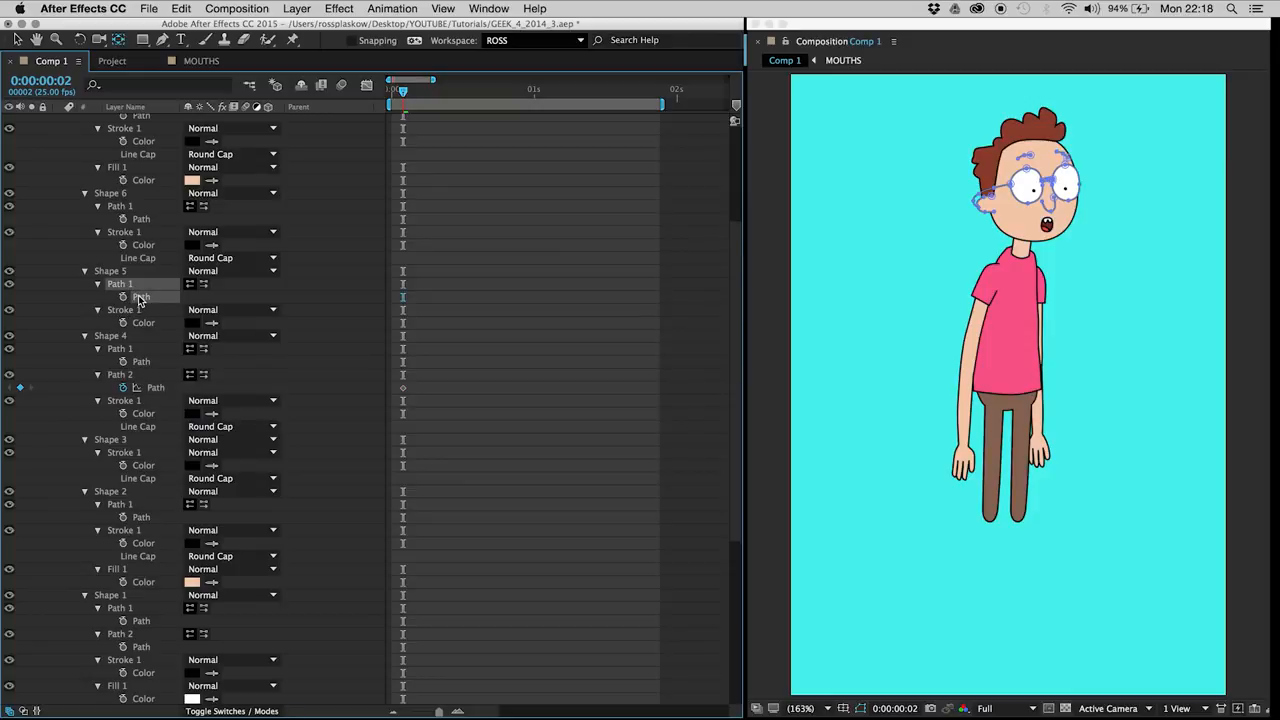
{"action": "left_click", "coordinate": [137, 362]}
{"action": "left_click", "coordinate": [123, 361]}
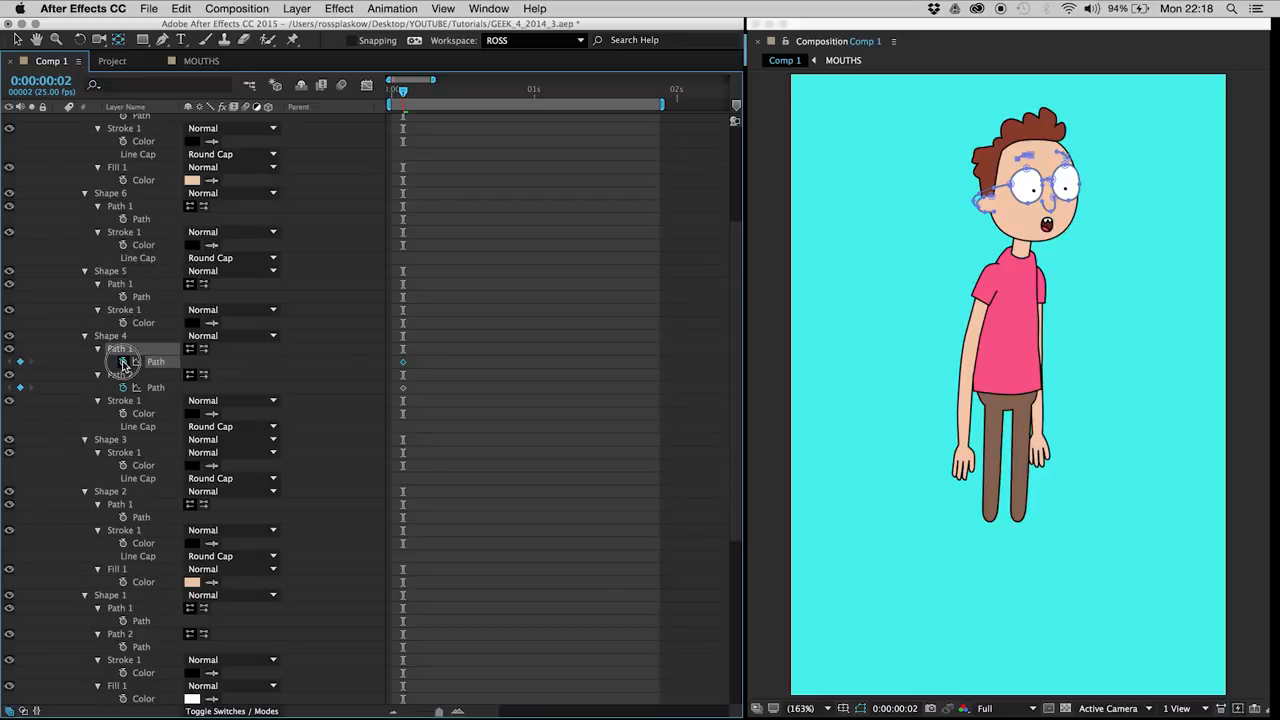
{"action": "left_click_drag", "start_coordinate": [383, 355], "coordinate": [414, 398]}
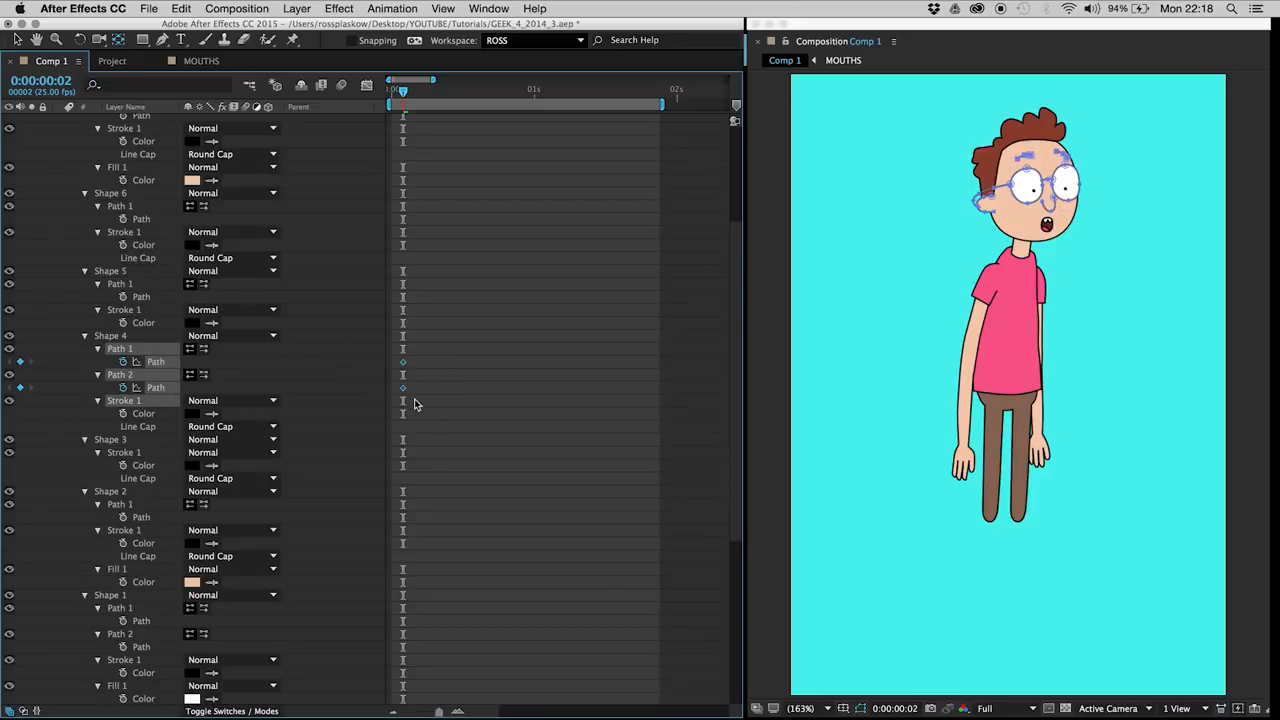
{"action": "key", "text": "u"}
{"action": "key", "text": "u"}
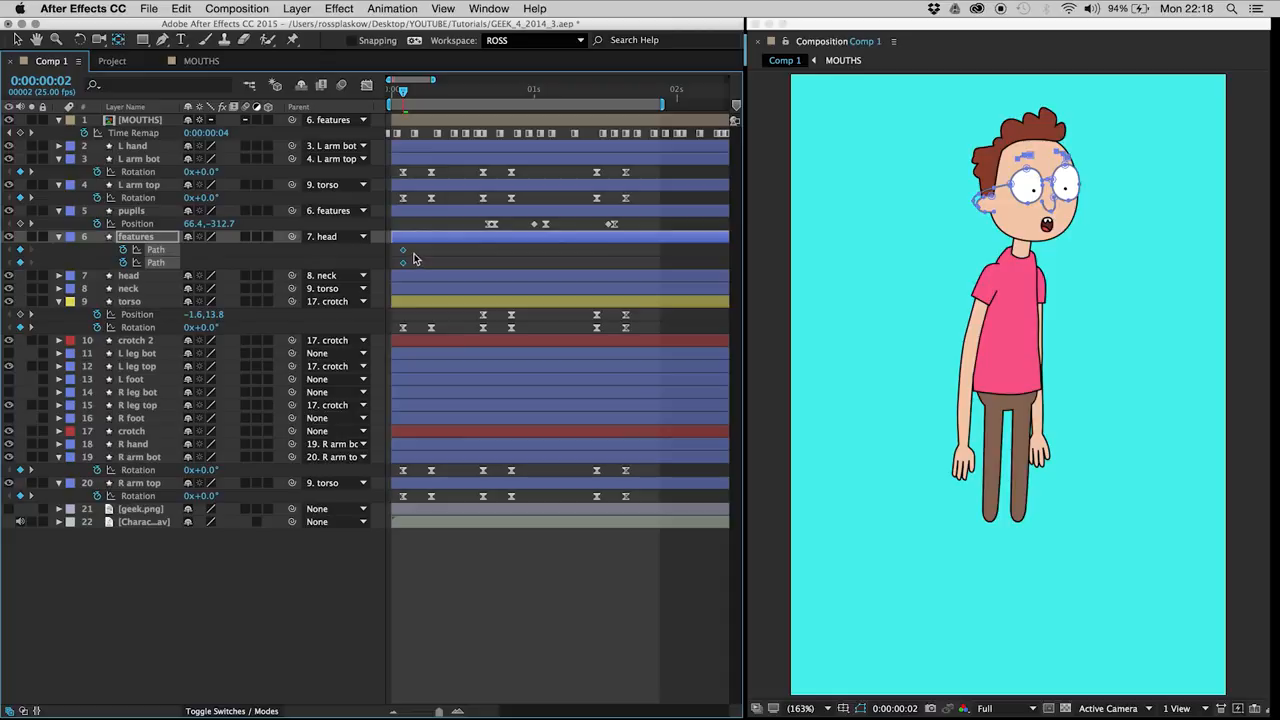
Step: Reopen GEEK_4_2014_3.aep from the recent projects and return to the Comp 1 timeline
{"action": "left_click", "coordinate": [425, 106]}
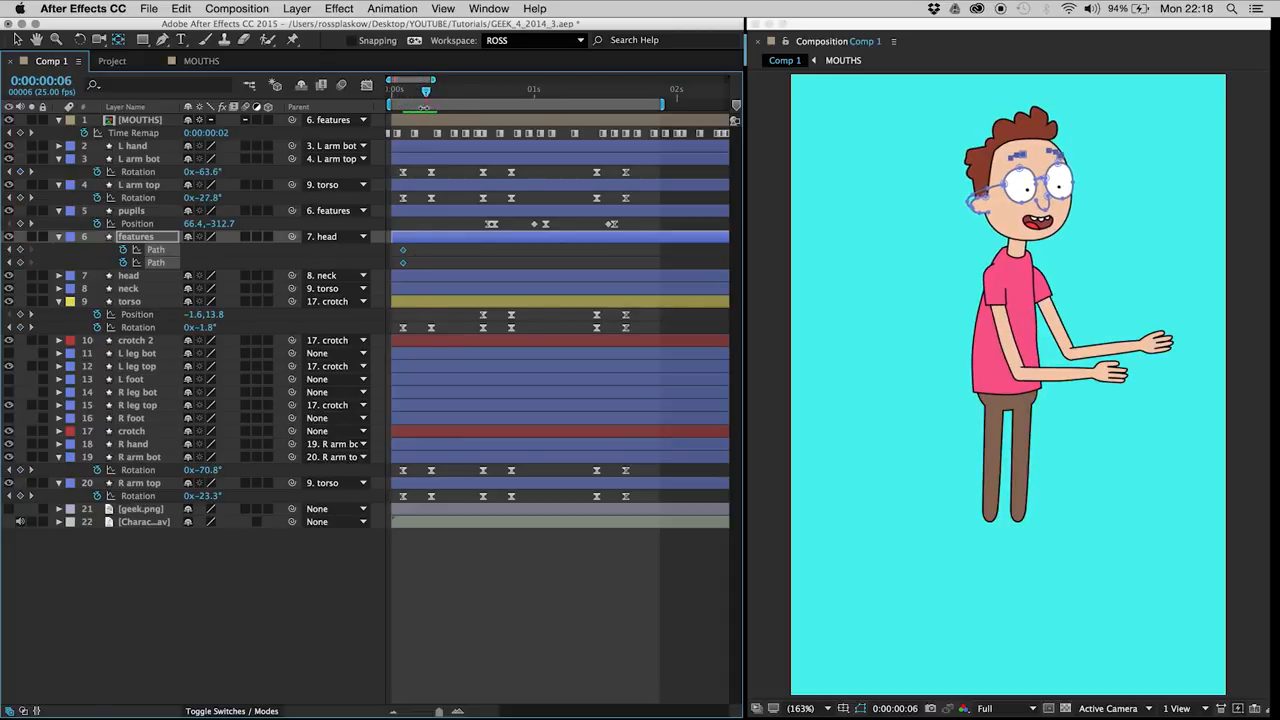
{"action": "left_click", "coordinate": [190, 672]}
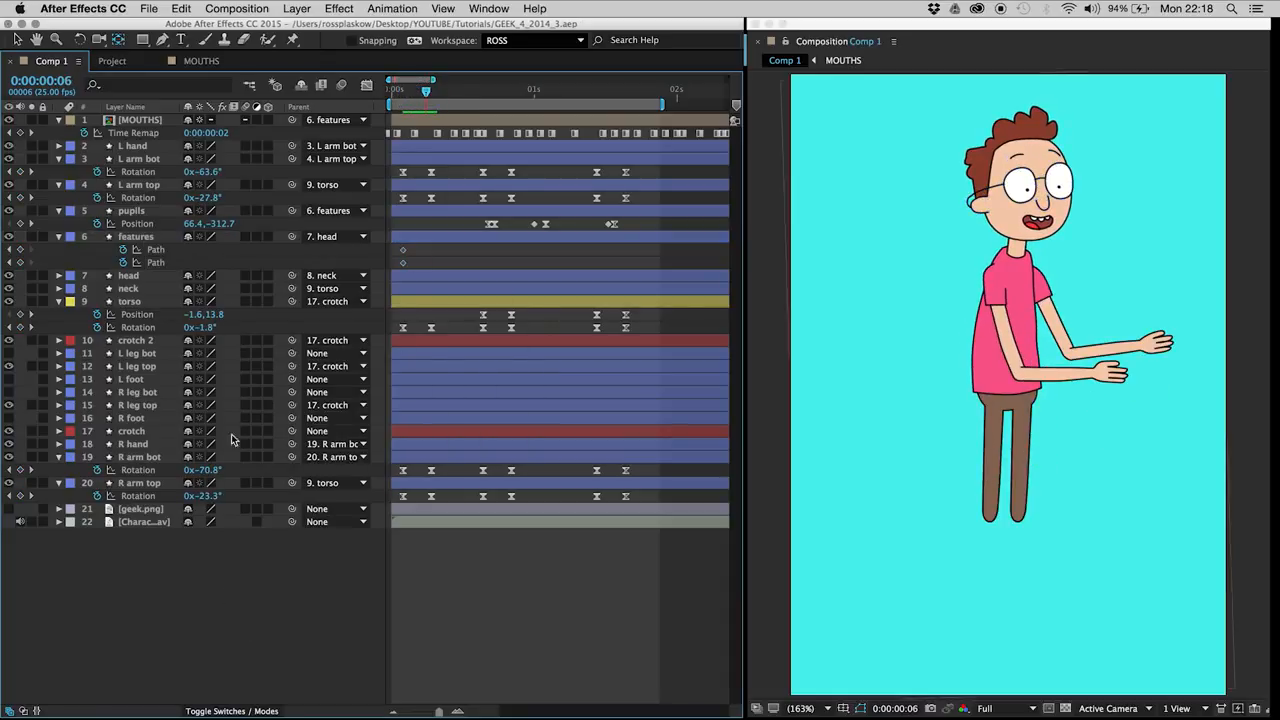
{"action": "left_click", "coordinate": [148, 8]}
{"action": "mouse_move", "coordinate": [185, 55]}
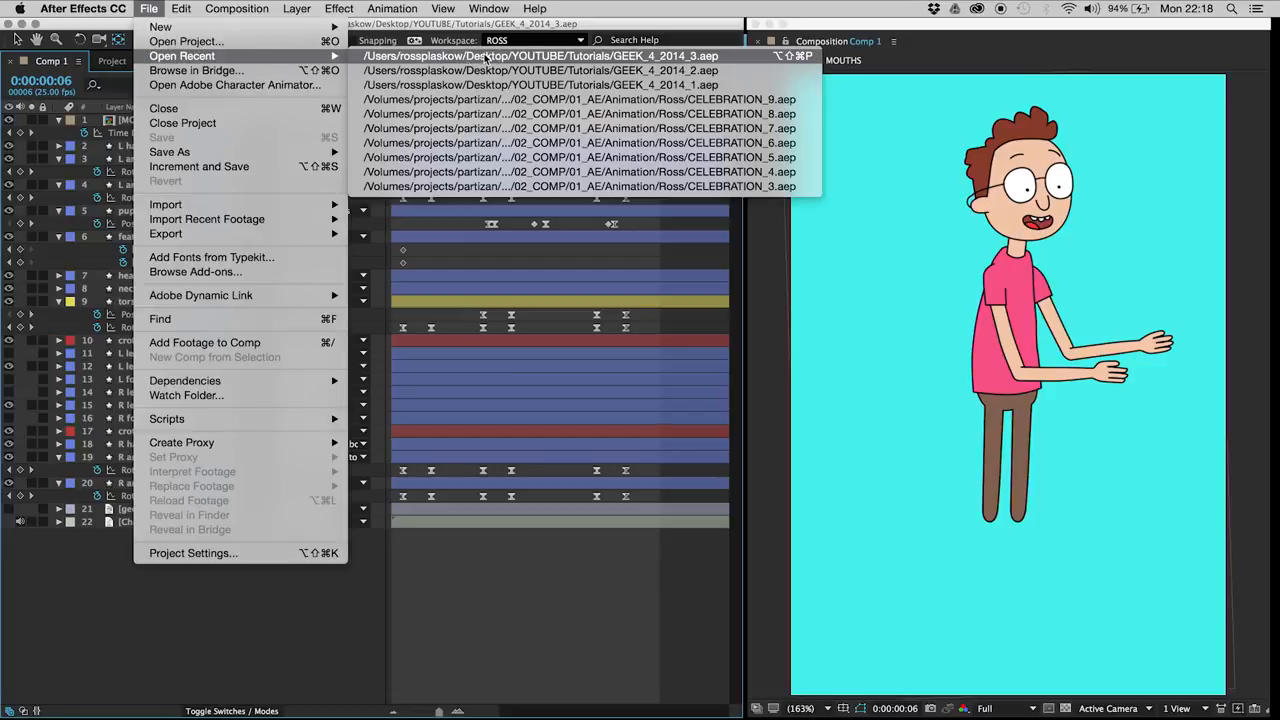
{"action": "left_click", "coordinate": [484, 57]}
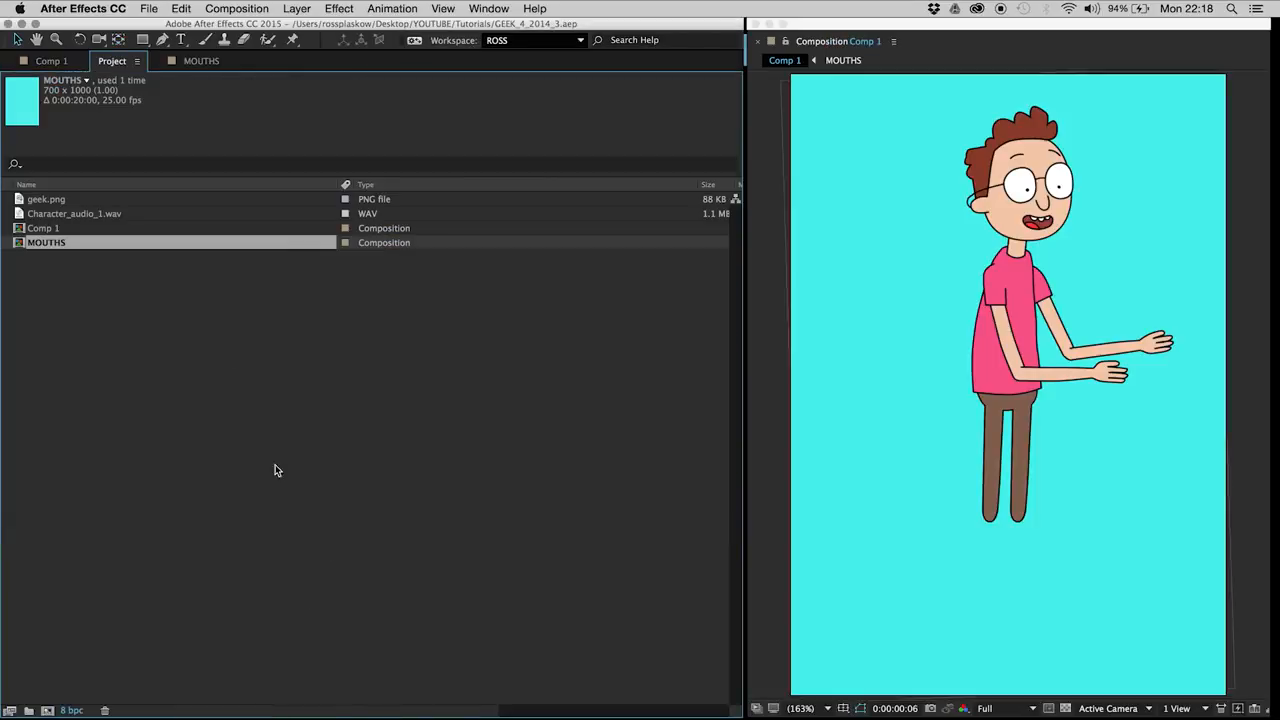
{"action": "left_click", "coordinate": [52, 61]}
Step: Add keyframes for both eyebrow paths at 0:00:00:07 and ease all four path keyframes
{"action": "key", "text": "Page_Down"}
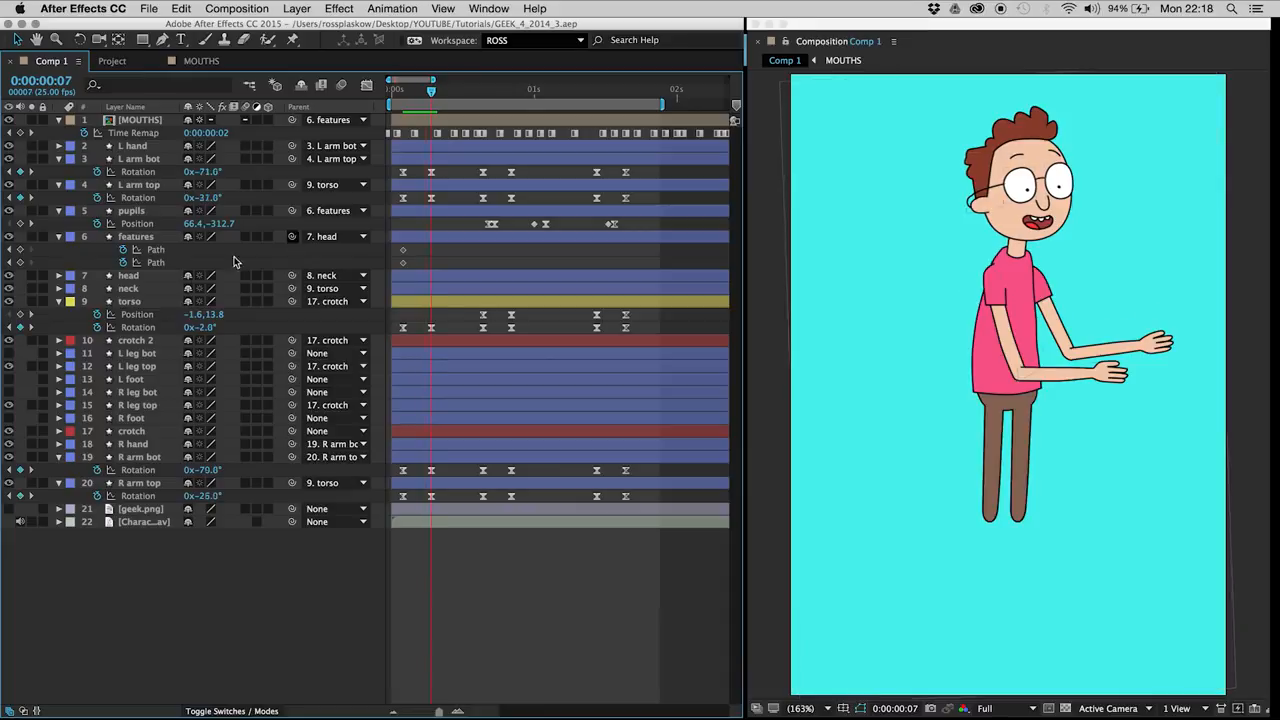
{"action": "left_click", "coordinate": [20, 250]}
{"action": "left_click", "coordinate": [20, 263]}
{"action": "left_click_drag", "start_coordinate": [425, 243], "coordinate": [394, 268]}
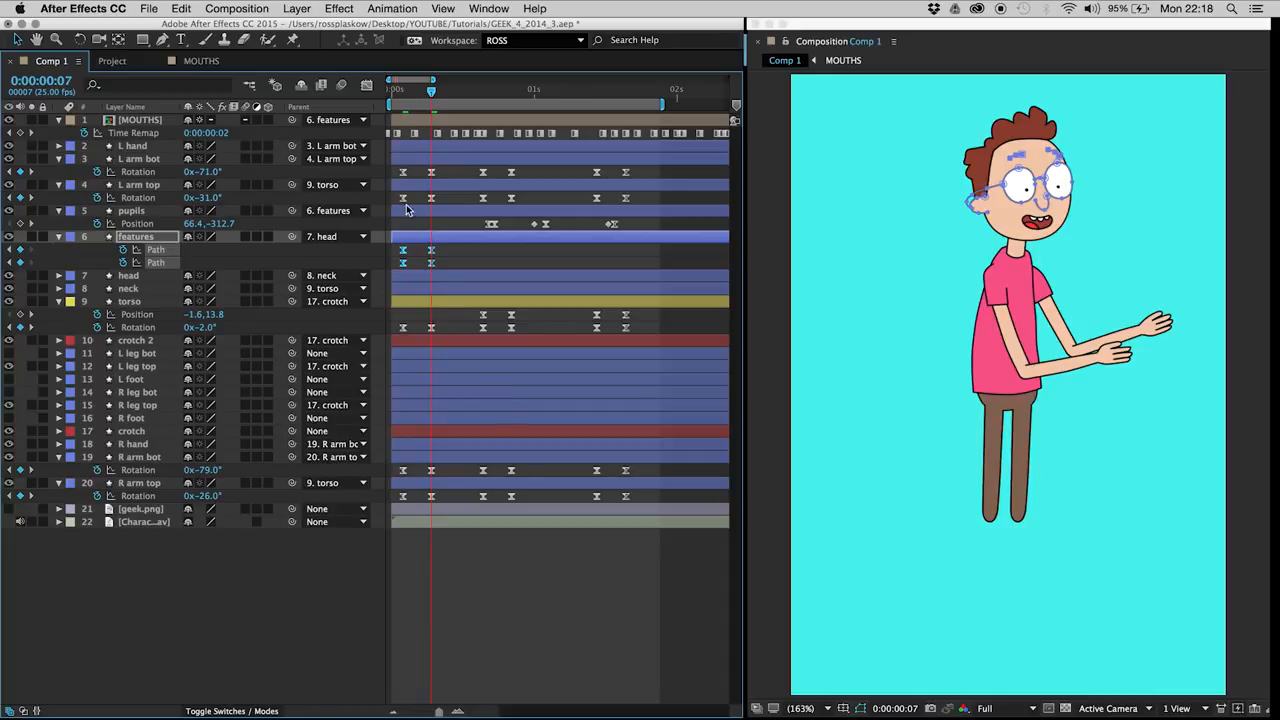
{"action": "mouse_move", "coordinate": [443, 278]}
{"action": "left_mouse_down"}
{"action": "mouse_move", "coordinate": [407, 243]}
{"action": "mouse_move", "coordinate": [436, 264]}
{"action": "left_mouse_up"}
{"action": "key", "text": "super+z"}
{"action": "left_click", "coordinate": [447, 261]}
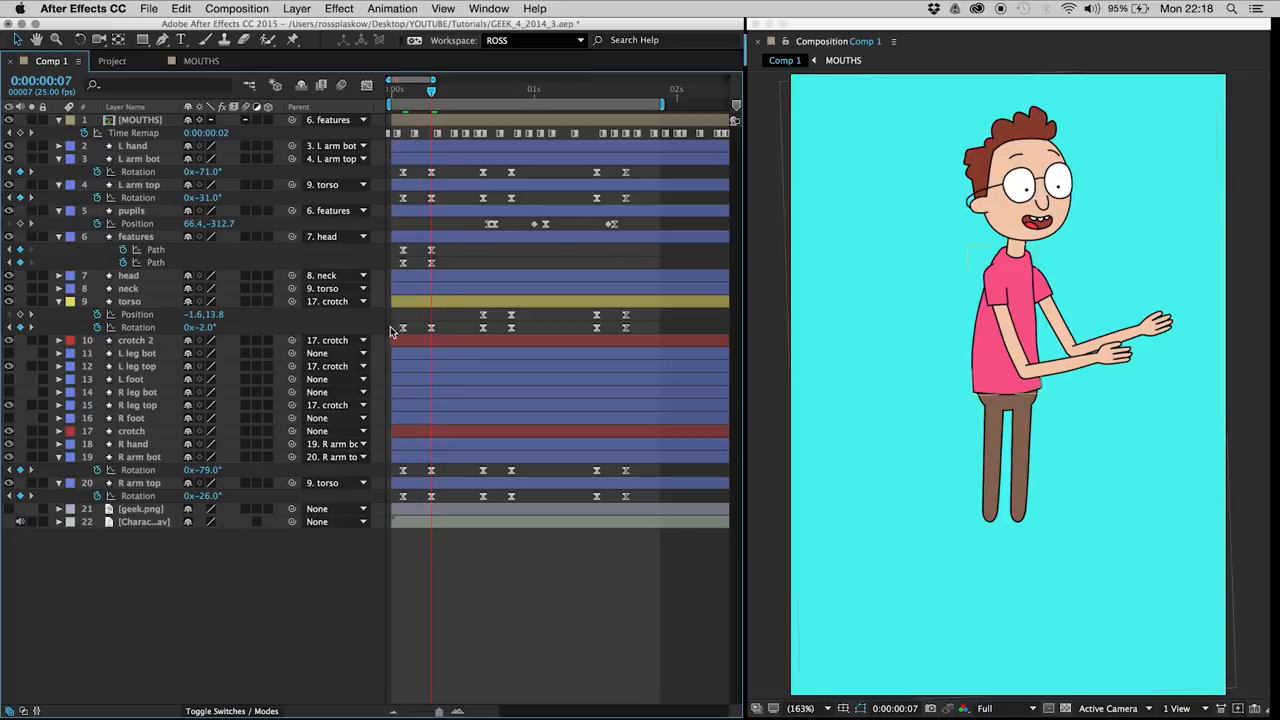
Step: Lower both eyebrows slightly at the 0:00:00:02 path keyframes and preview the eyebrow movement
{"action": "key", "text": "Page_Up"}
{"action": "key", "text": "Page_Up"}
{"action": "key", "text": "Page_Up"}
{"action": "key", "text": "Page_Up"}
{"action": "key", "text": "Page_Up"}
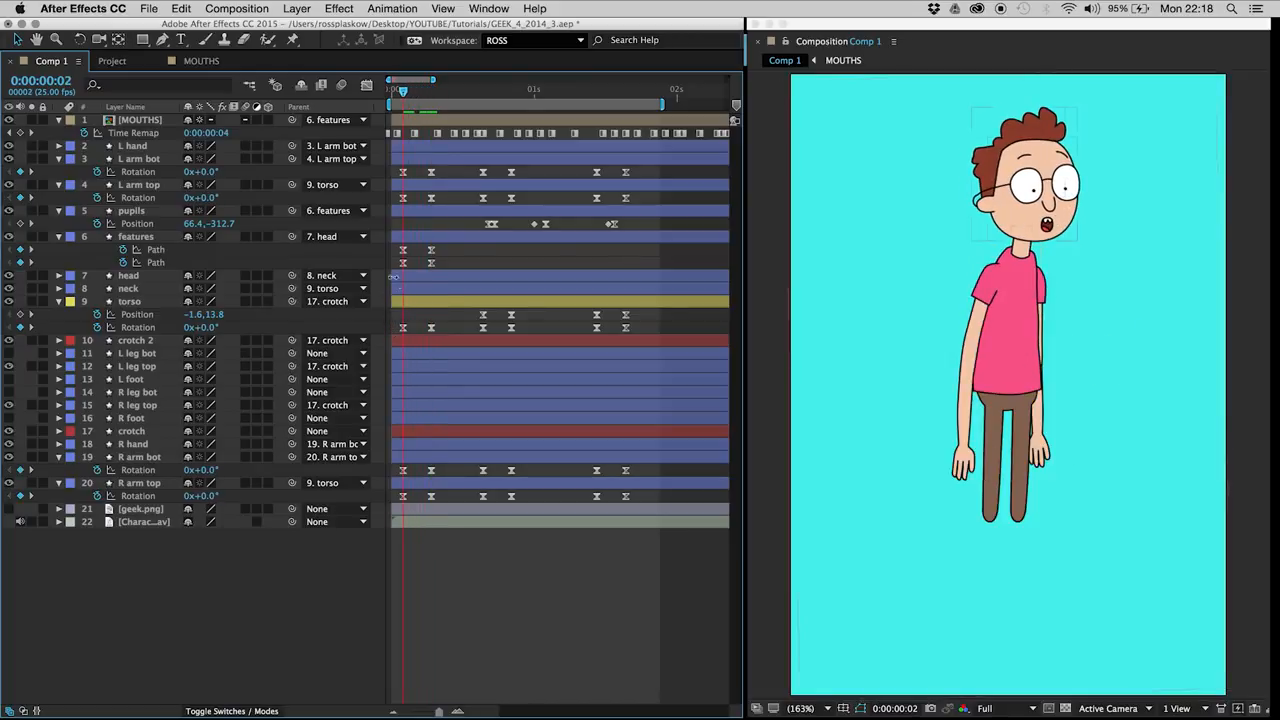
{"action": "left_click", "coordinate": [400, 237]}
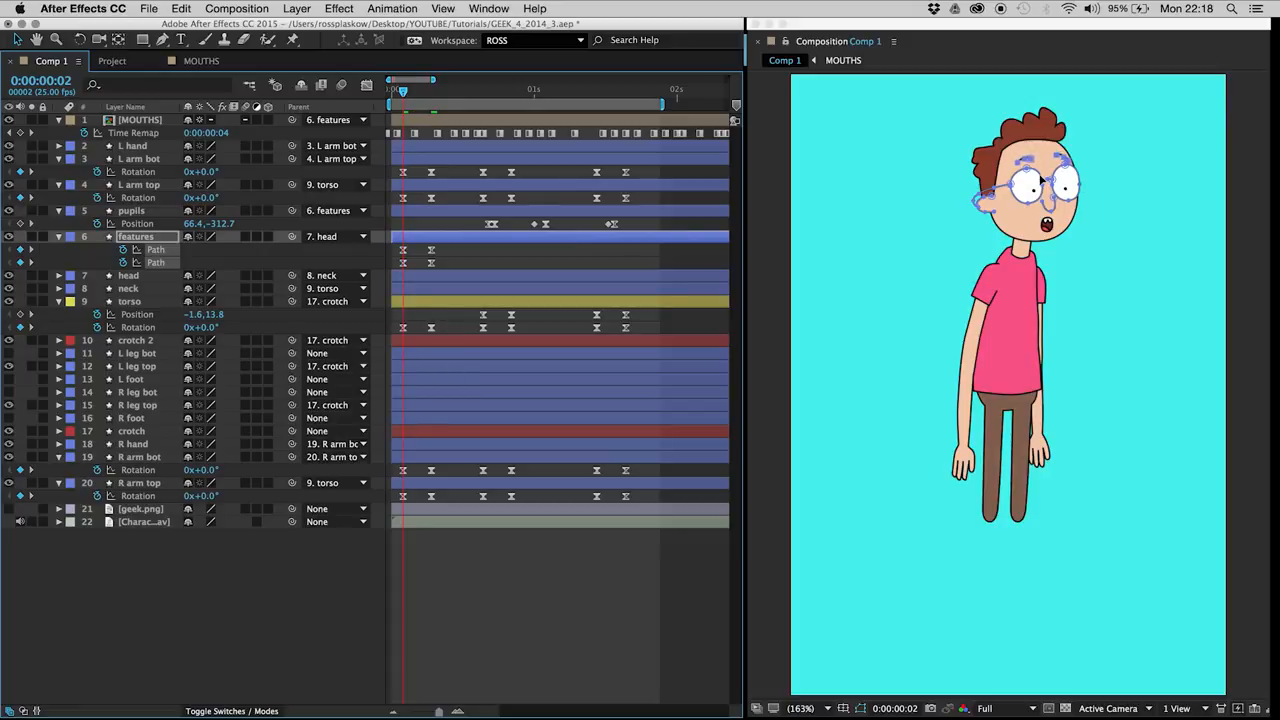
{"action": "left_click", "coordinate": [1048, 153]}
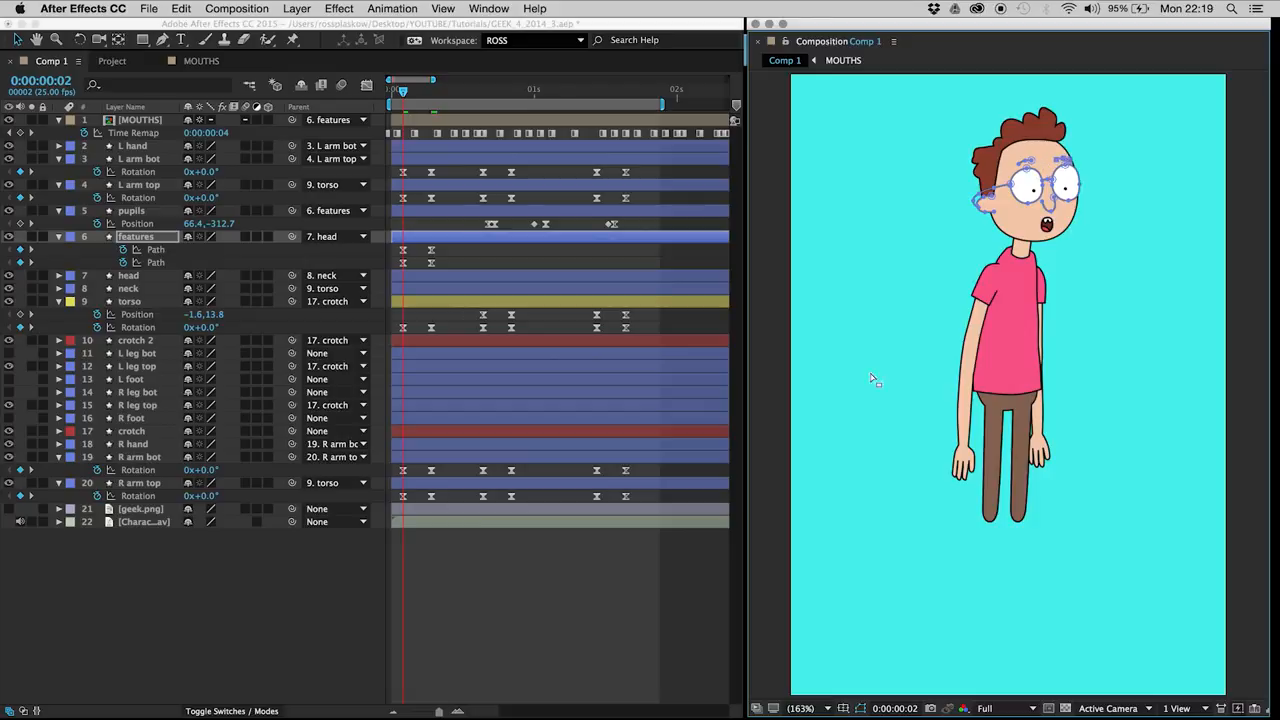
{"action": "left_click", "coordinate": [598, 607]}
{"action": "key", "text": "space"}
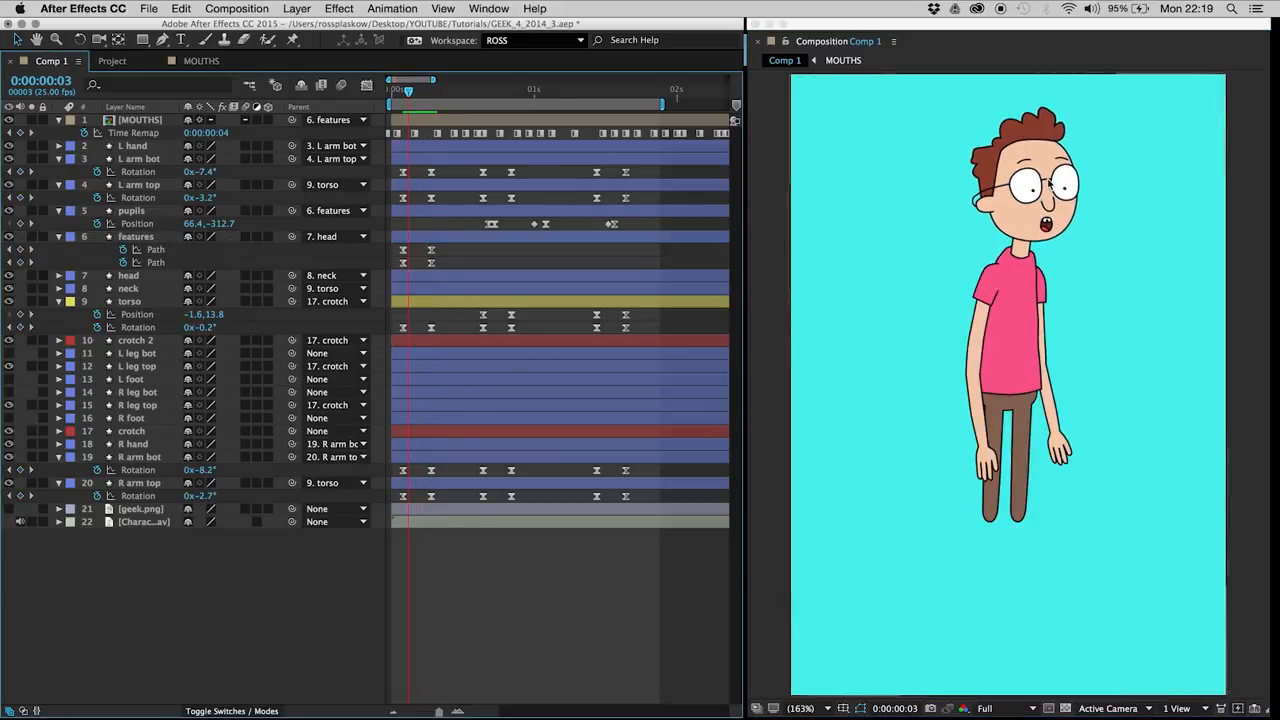
Step: Add position keyframes to the features layer at 0:00:00:07 and 0:00:00:02, keeping its eyebrow path keyframes displayed
{"action": "left_click", "coordinate": [135, 237]}
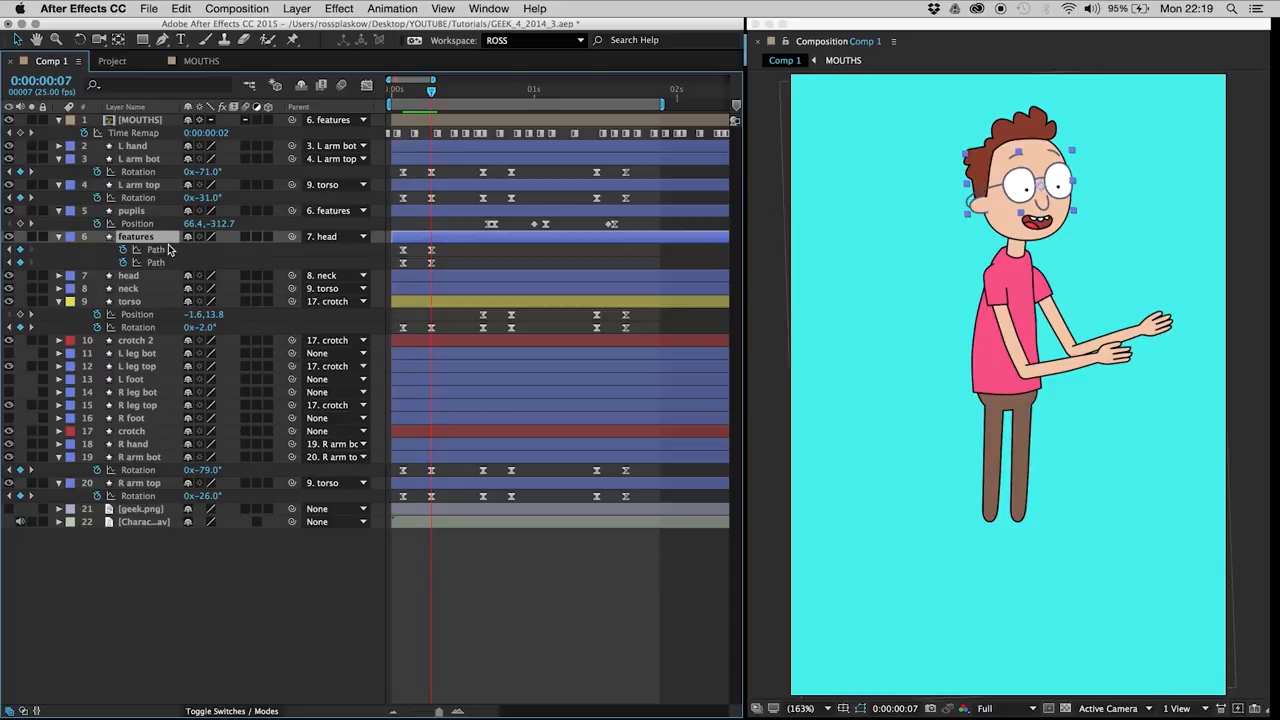
{"action": "key", "text": "p"}
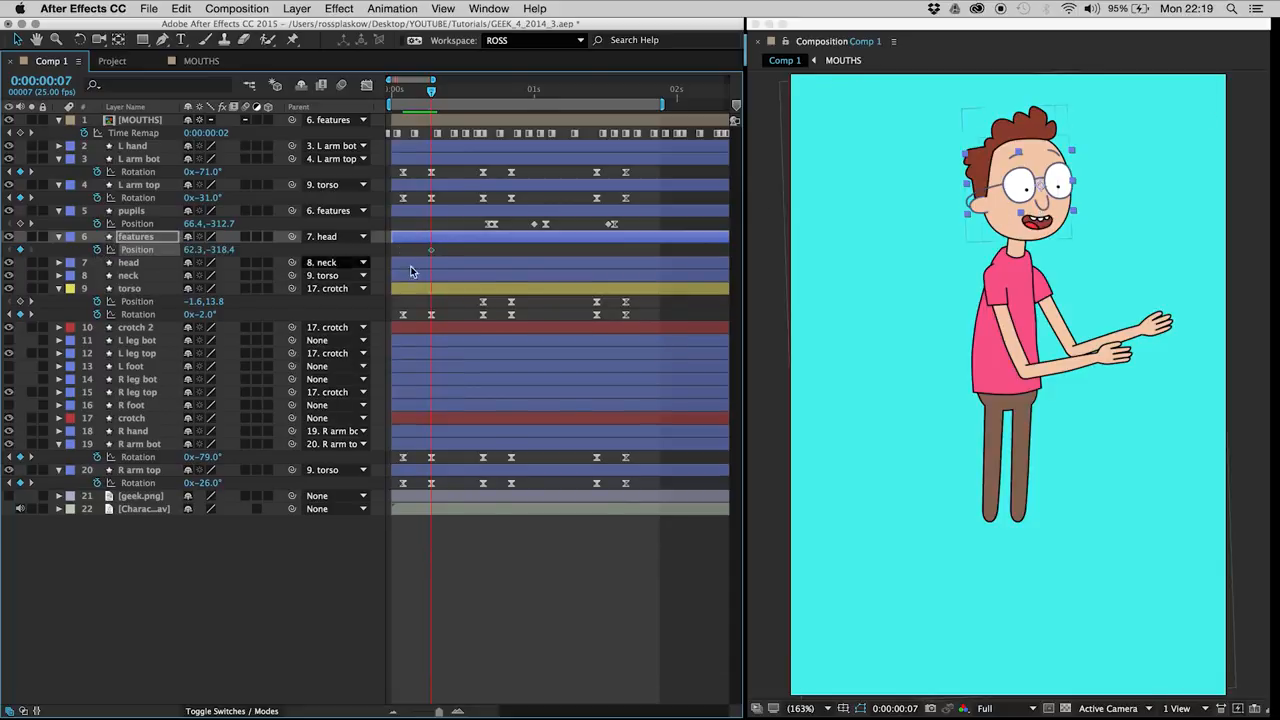
{"action": "key", "text": "shift+m"}
{"action": "left_click", "coordinate": [399, 91]}
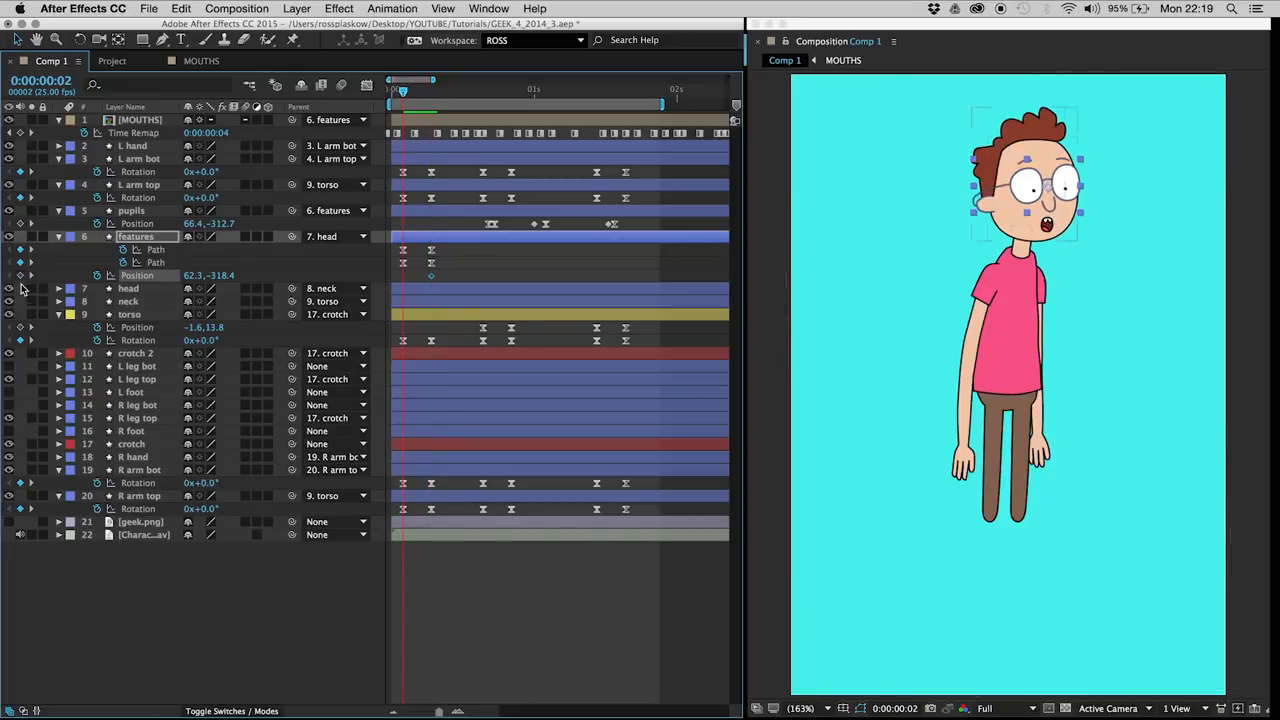
{"action": "left_click", "coordinate": [431, 275]}
Step: Ease the features position keyframes, move the features to 61.5, -325.4 at 0:00:00:07, and preview the motion
{"action": "key", "text": "Page_Down"}
{"action": "key", "text": "Page_Down"}
{"action": "key", "text": "Page_Down"}
{"action": "key", "text": "Page_Down"}
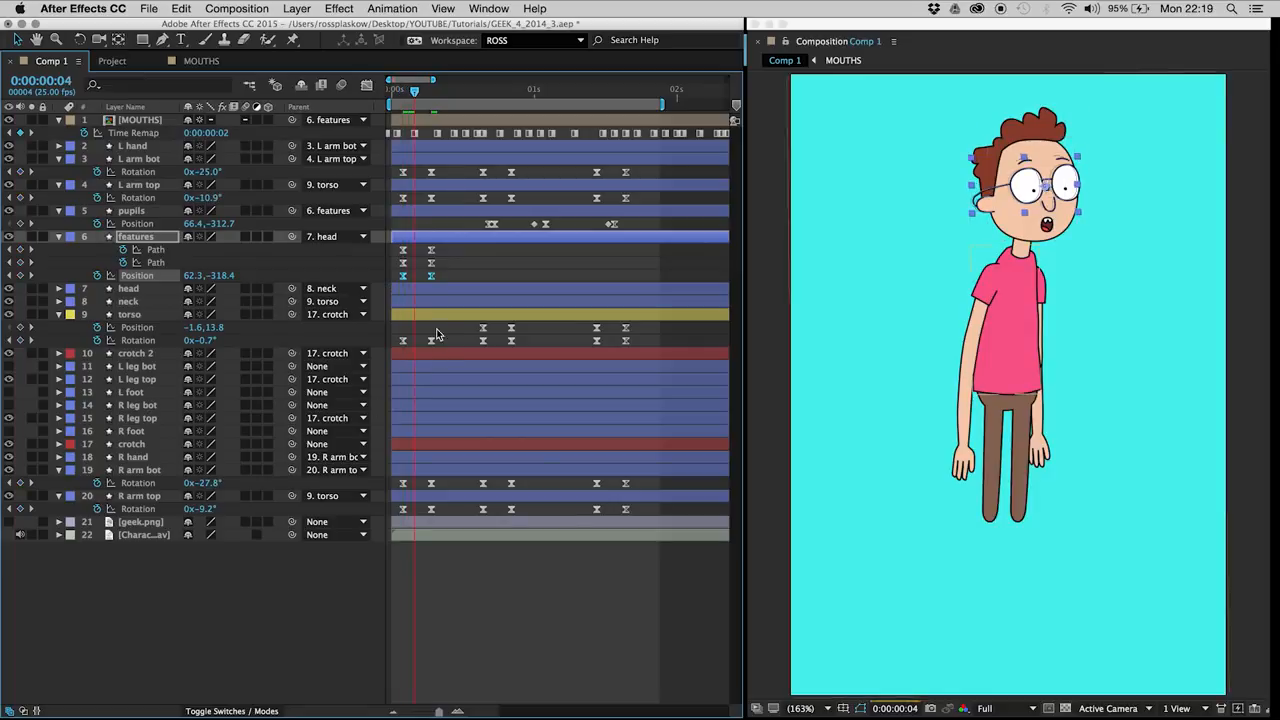
{"action": "key", "text": "Page_Down"}
{"action": "left_click_drag", "start_coordinate": [461, 271], "coordinate": [425, 284]}
{"action": "left_click", "coordinate": [147, 236]}
{"action": "left_click", "coordinate": [163, 276]}
{"action": "key", "text": "Up"}
{"action": "key", "text": "Up"}
{"action": "key", "text": "Up"}
{"action": "key", "text": "Left"}
{"action": "key", "text": "Up"}
{"action": "key", "text": "Up"}
{"action": "key", "text": "Up"}
{"action": "key", "text": "Left"}
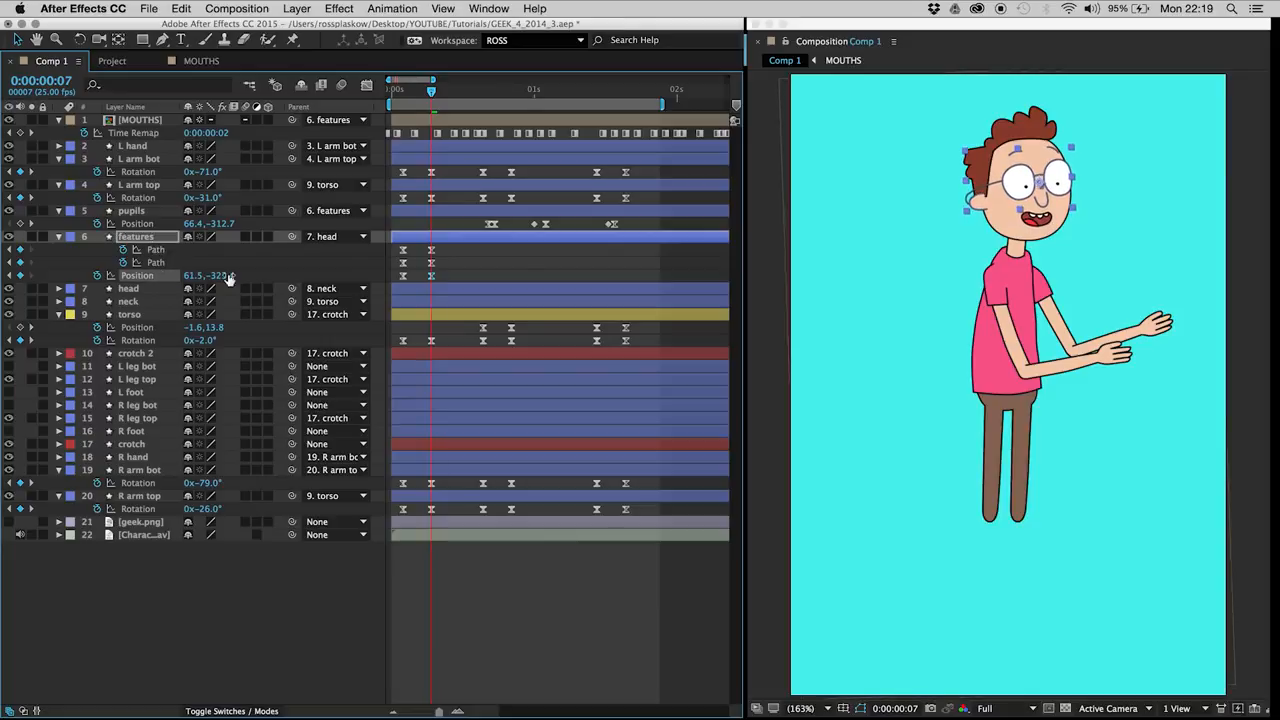
{"action": "key", "text": "Right"}
{"action": "key", "text": "Right"}
{"action": "key", "text": "Up"}
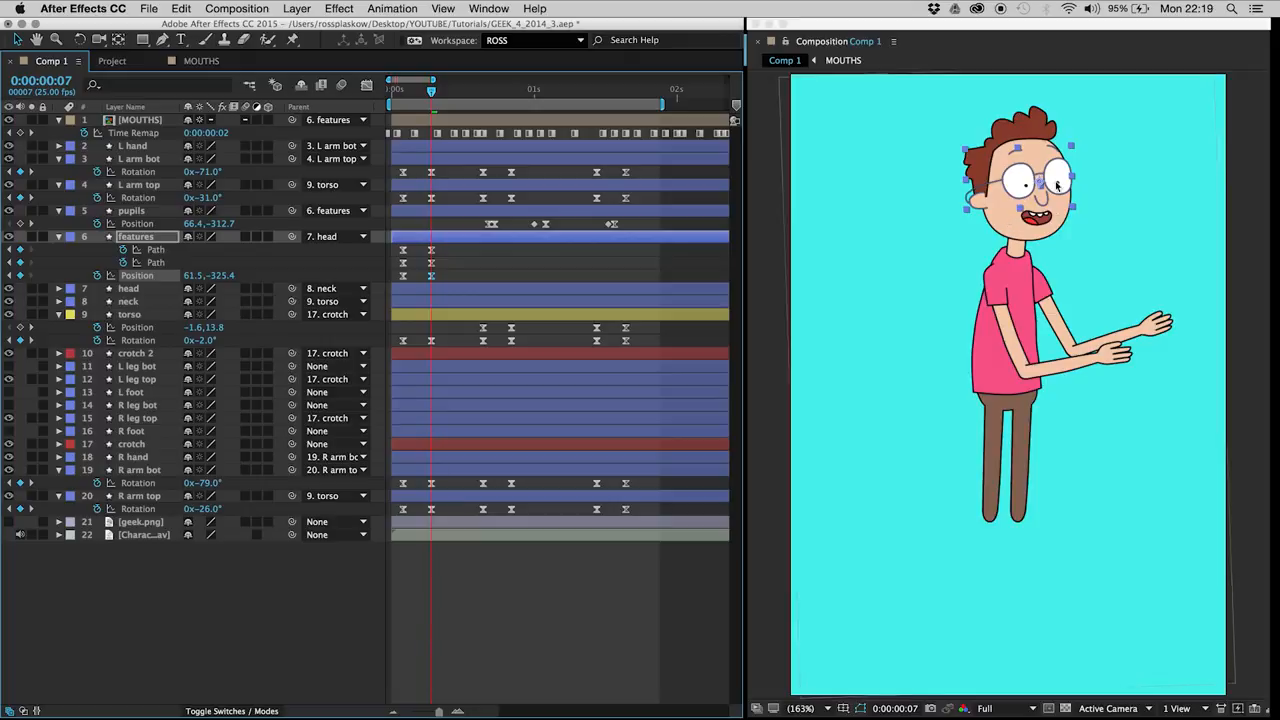
{"action": "left_click", "coordinate": [462, 268]}
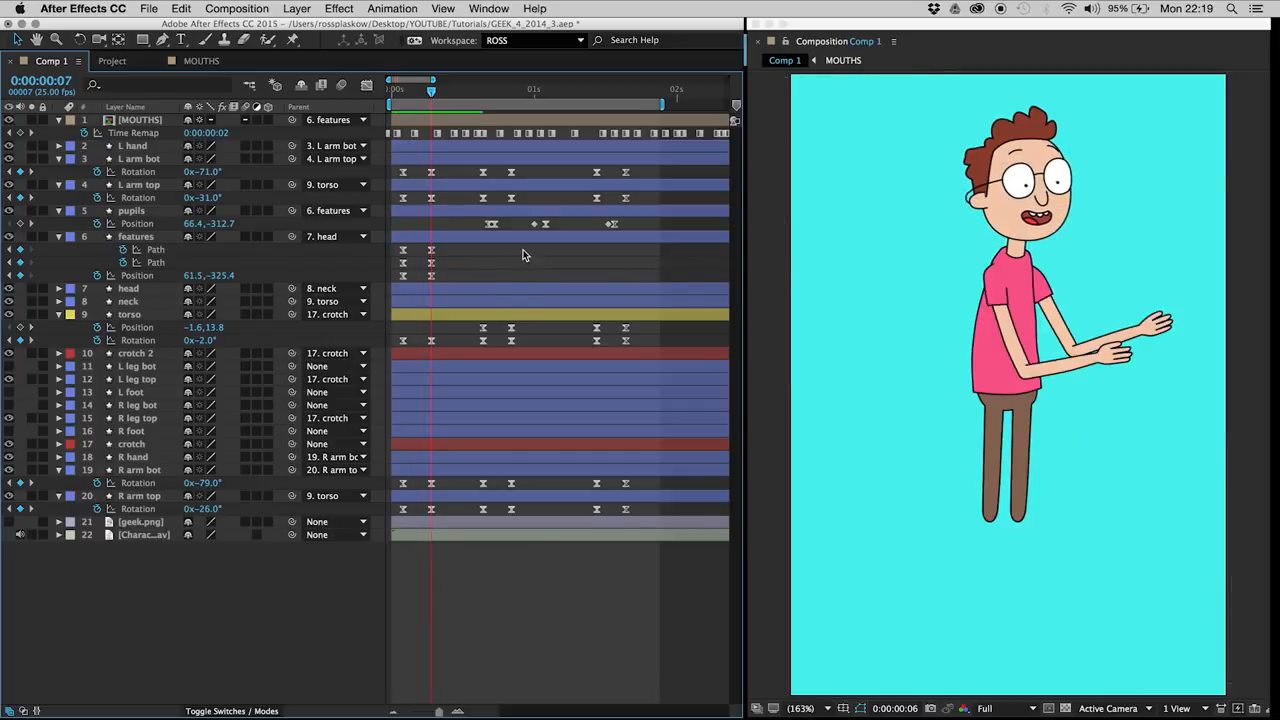
{"action": "key", "text": "space"}
Step: Add a keyframe at 0:00:00:16 that holds the features layer's position
{"action": "left_click_drag", "start_coordinate": [465, 97], "coordinate": [487, 120]}
{"action": "key", "text": "Page_Up"}
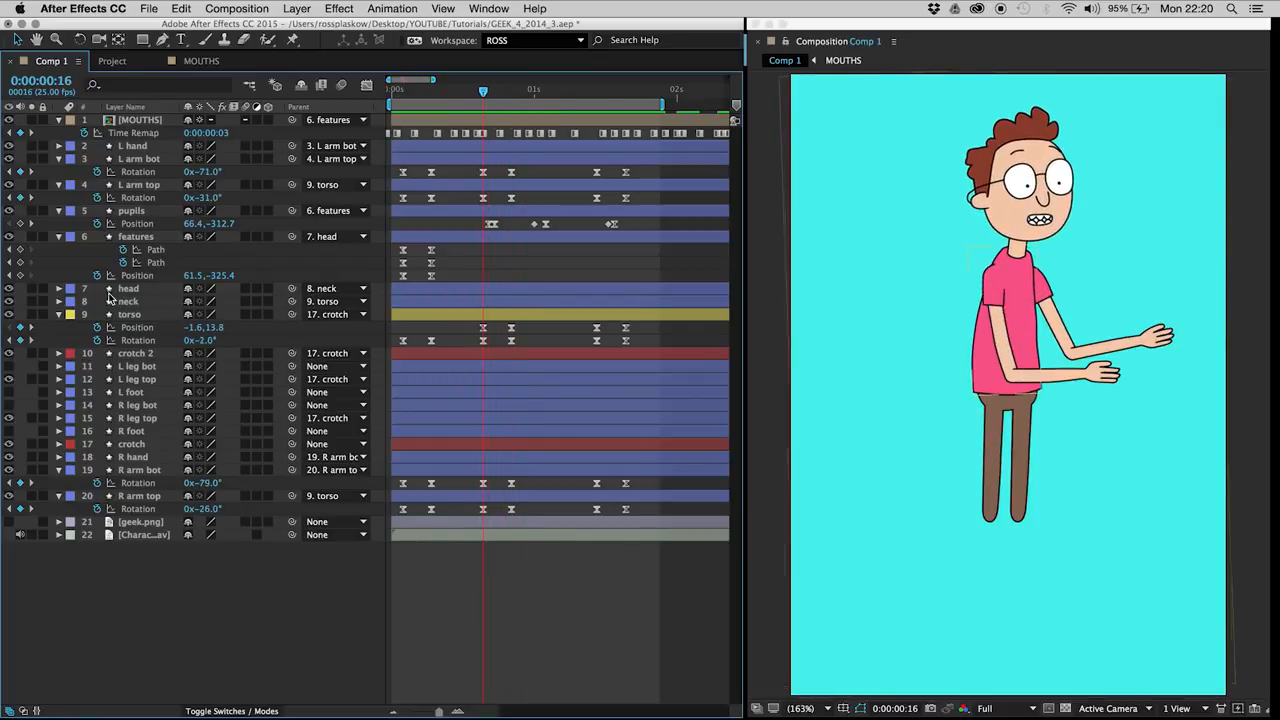
{"action": "left_click", "coordinate": [20, 275]}
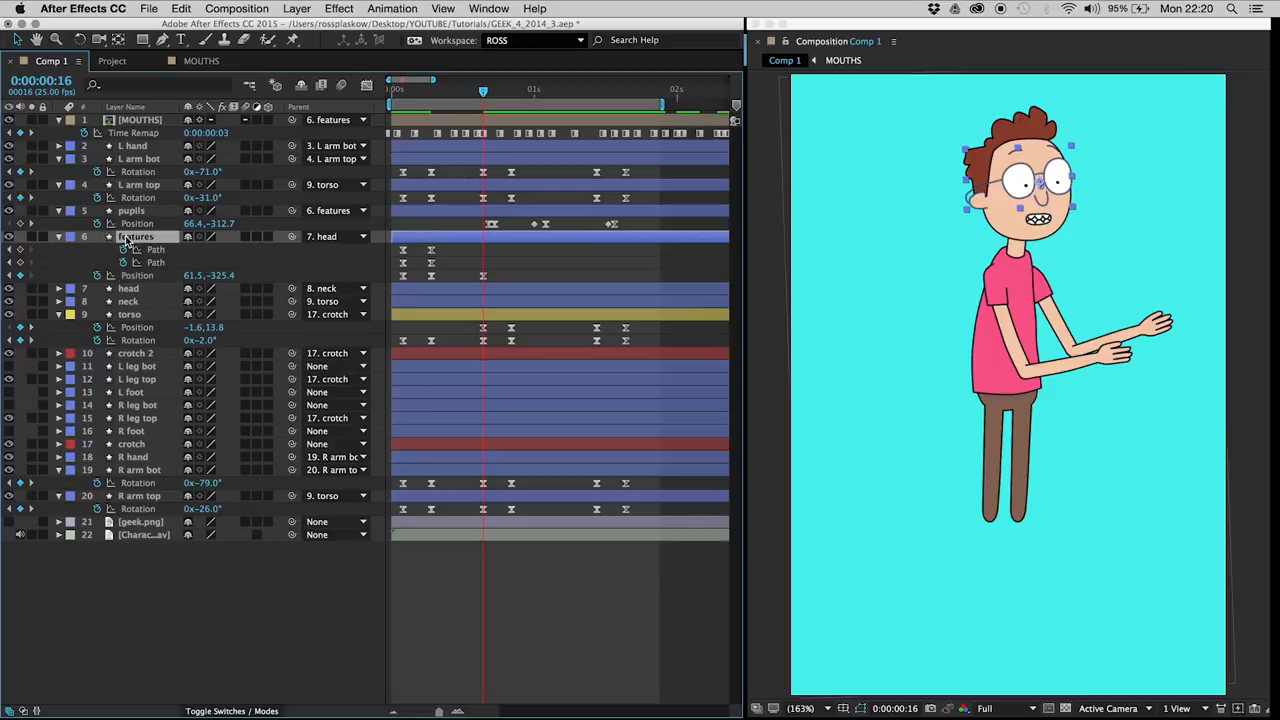
Step: Keyframe the features layer's position at 66.6, -323.6 at 0:00:00:21 and go back to 0:00:00:14 to check the move
{"action": "key", "text": "Page_Down"}
{"action": "key", "text": "Page_Down"}
{"action": "key", "text": "Page_Down"}
{"action": "key", "text": "Page_Down"}
{"action": "key", "text": "Page_Down"}
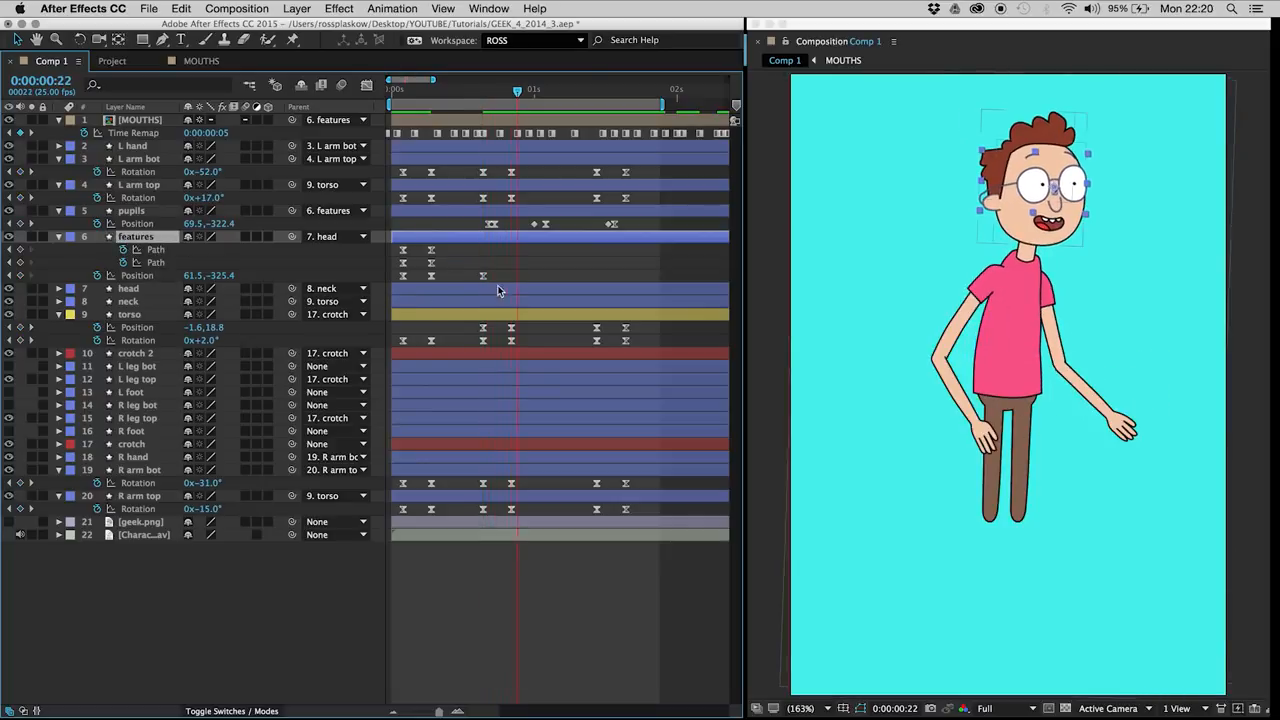
{"action": "left_click", "coordinate": [20, 276]}
{"action": "left_click", "coordinate": [138, 238]}
{"action": "key", "text": "Right"}
{"action": "key", "text": "Right"}
{"action": "key", "text": "Right"}
{"action": "key", "text": "Right"}
{"action": "key", "text": "Right"}
{"action": "key", "text": "Down"}
{"action": "key", "text": "Down"}
{"action": "key", "text": "Down"}
{"action": "key", "text": "Right"}
{"action": "key", "text": "Right"}
{"action": "key", "text": "Right"}
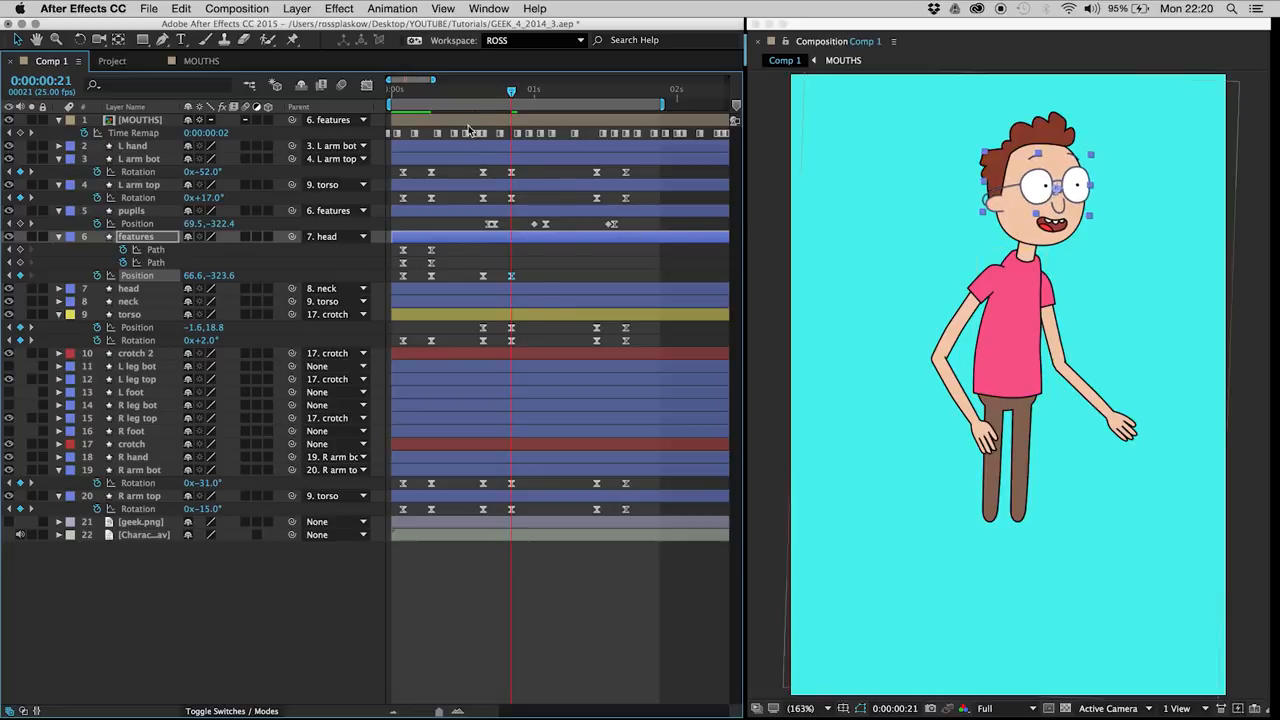
{"action": "left_click_drag", "start_coordinate": [478, 99], "coordinate": [474, 96]}
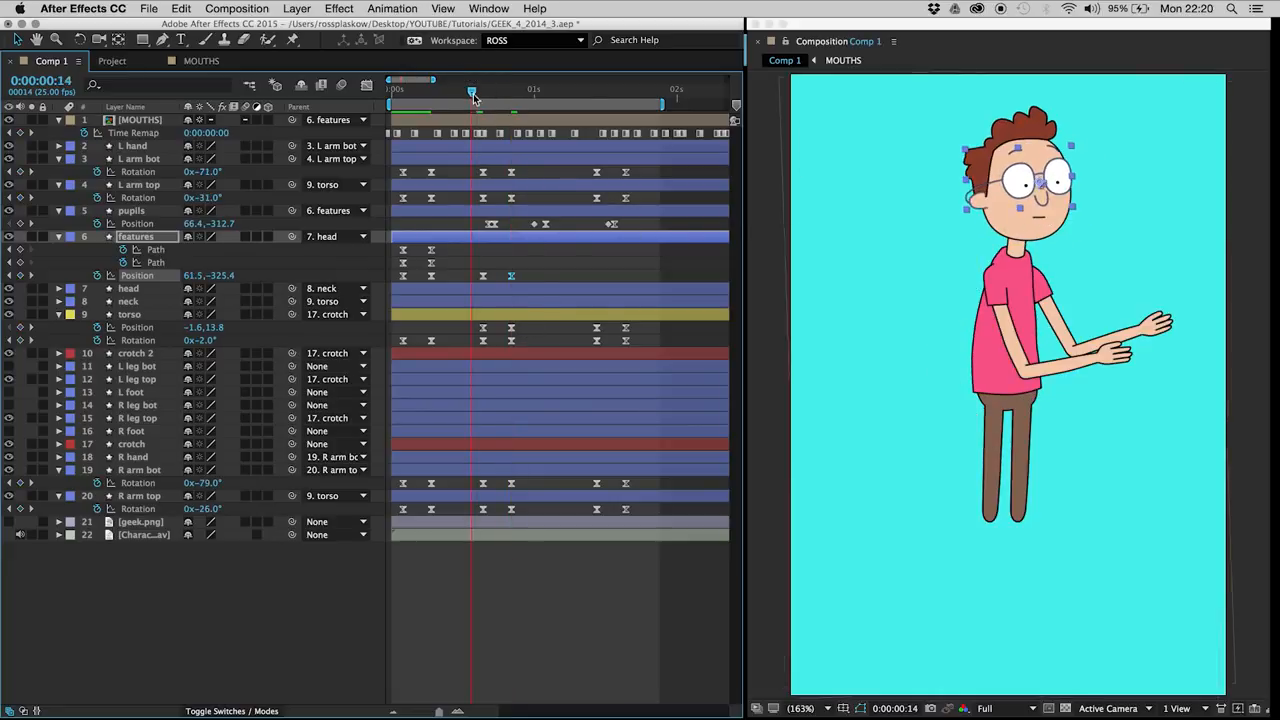
Step: Hold the features layer's position with a keyframe at 0:00:01:11, return it to 62.3, -318.4 at 0:00:01:16, and preview the motion
{"action": "left_click", "coordinate": [592, 92]}
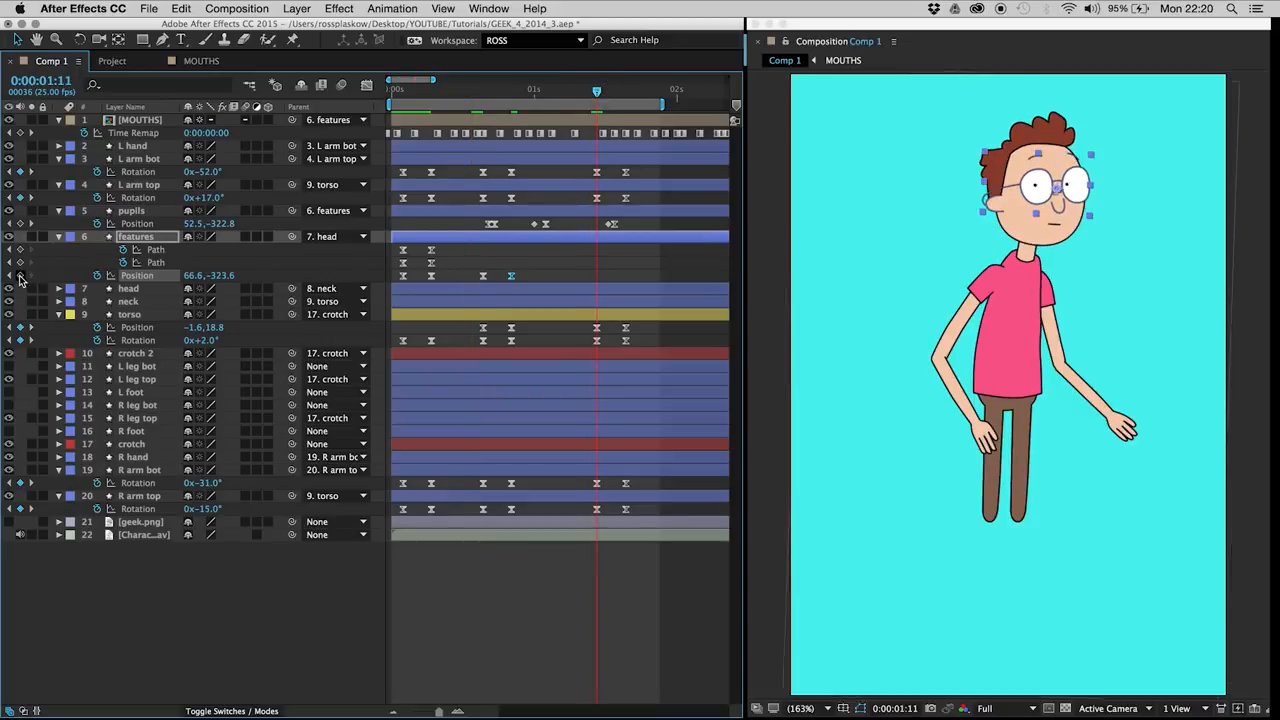
{"action": "mouse_move", "coordinate": [615, 87]}
{"action": "left_mouse_down"}
{"action": "mouse_move", "coordinate": [634, 89]}
{"action": "mouse_move", "coordinate": [625, 95]}
{"action": "left_mouse_up"}
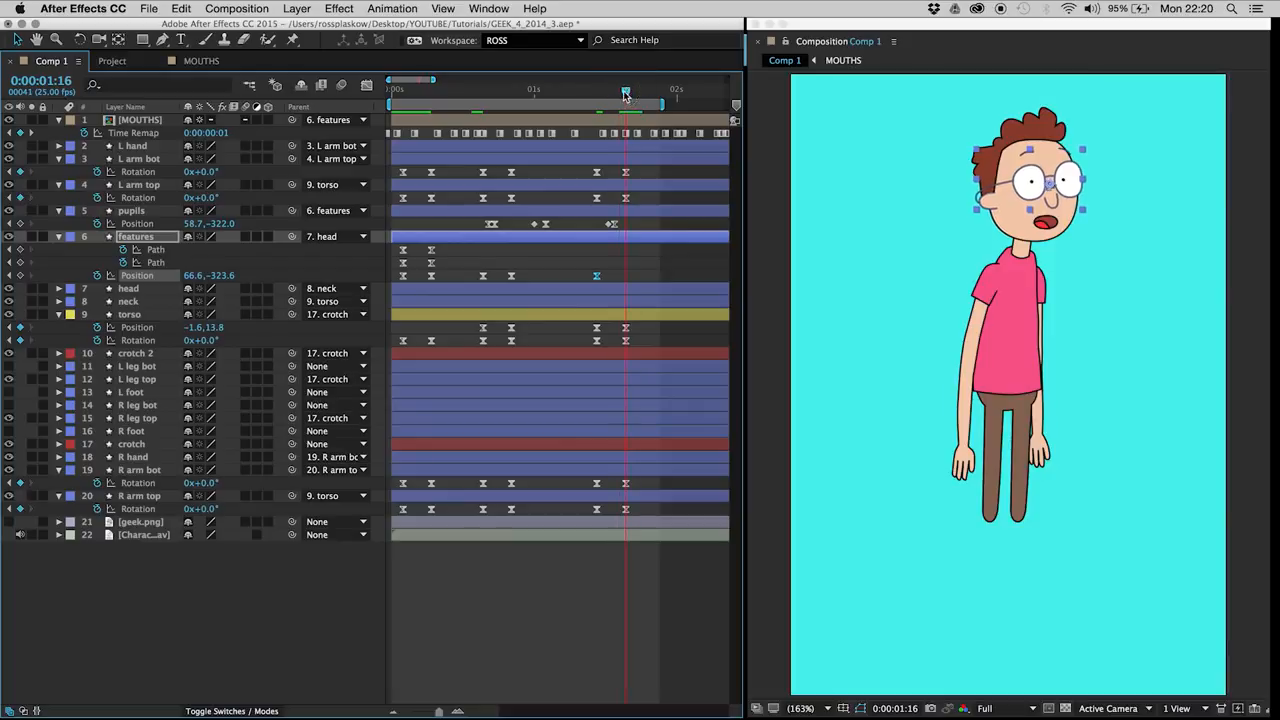
{"action": "key", "text": "super+v"}
{"action": "left_click", "coordinate": [605, 262]}
{"action": "key", "text": "space"}
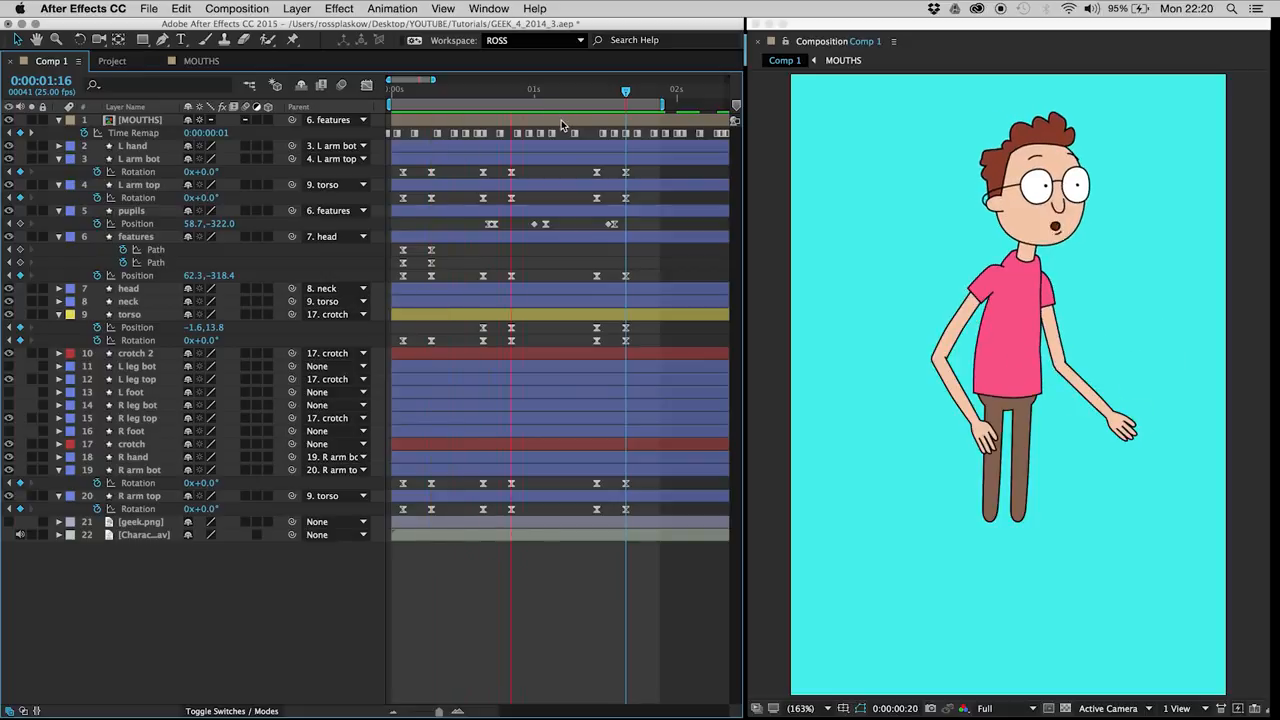
Step: Try a small features shift by keyframing its position at 0:00:01:00, moving it to 56.6, -323.2 at 0:00:01:03 and 0:00:01:11, and previewing
{"action": "left_click", "coordinate": [479, 92]}
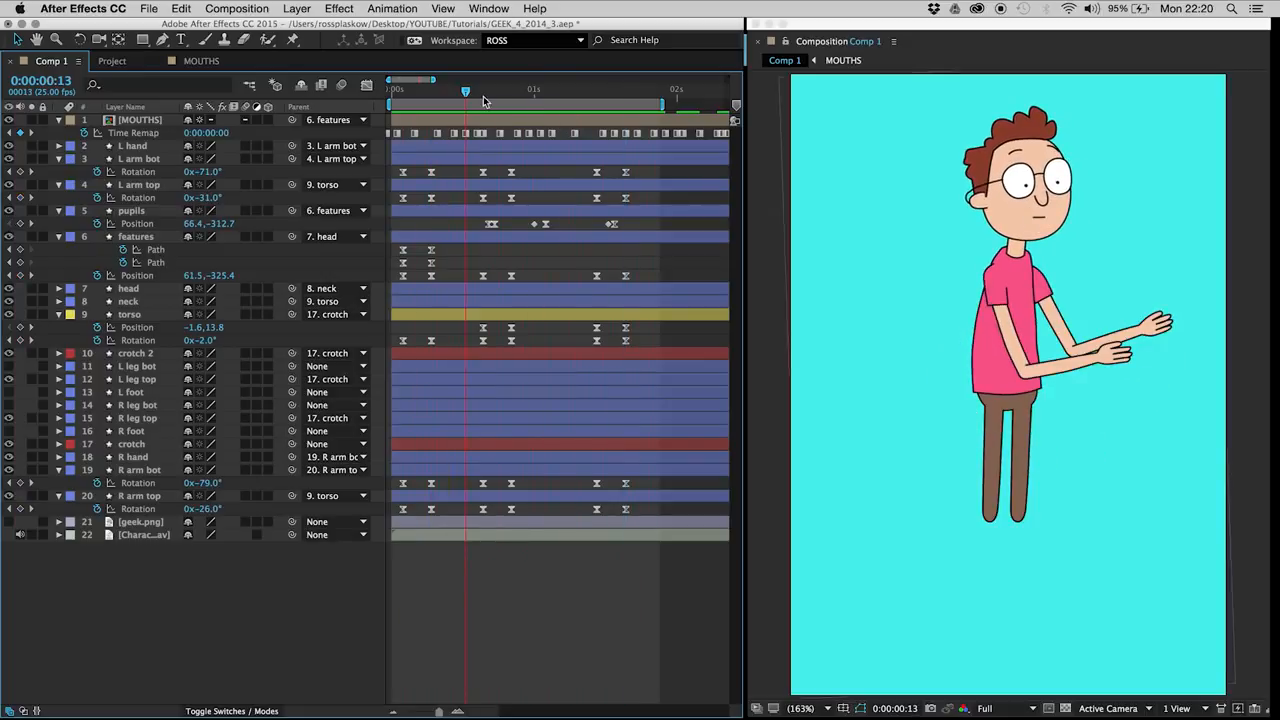
{"action": "left_click_drag", "start_coordinate": [481, 97], "coordinate": [535, 100]}
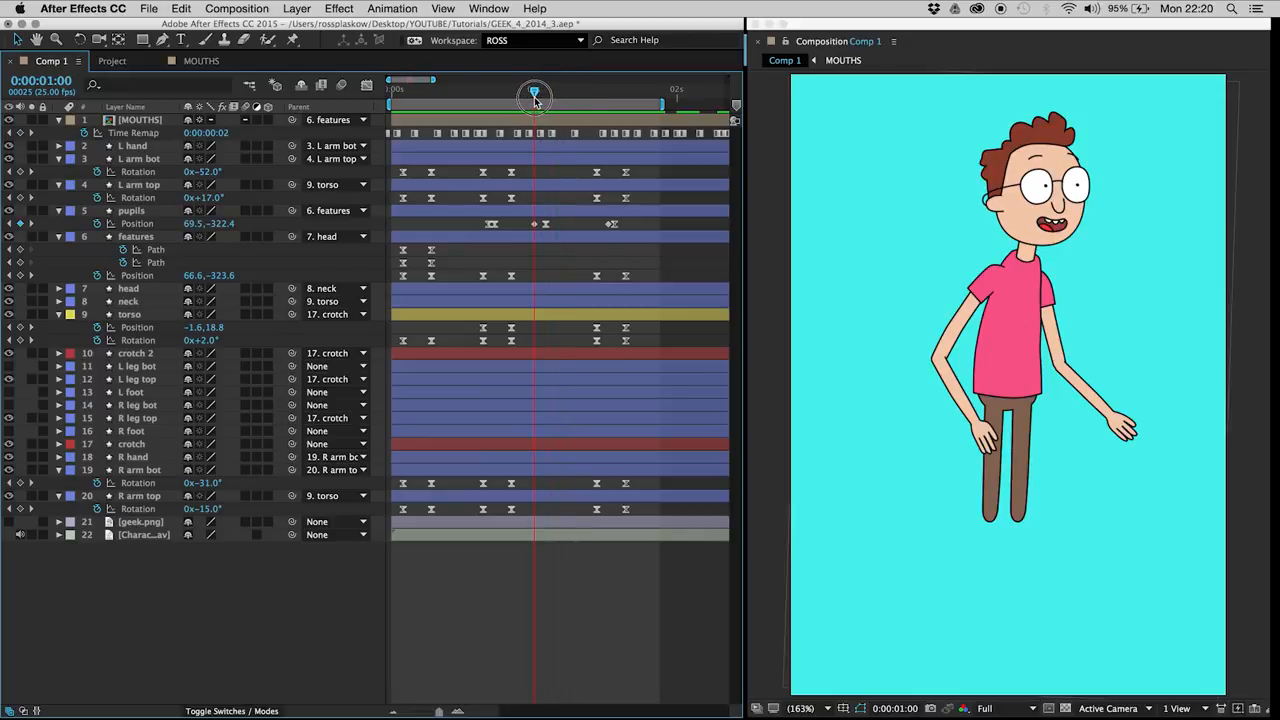
{"action": "left_click", "coordinate": [20, 275]}
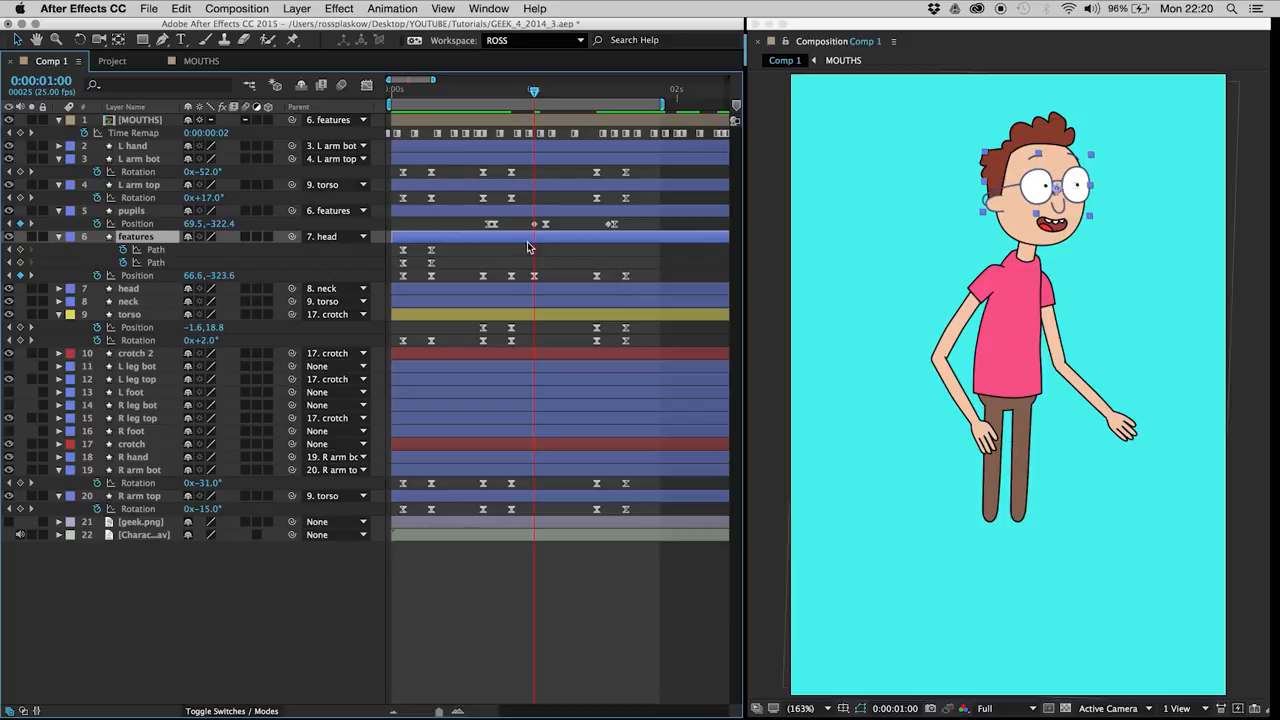
{"action": "key", "text": "Page_Down"}
{"action": "left_click", "coordinate": [20, 275]}
{"action": "left_click_drag", "start_coordinate": [580, 258], "coordinate": [616, 292]}
{"action": "key", "text": "shift+Left"}
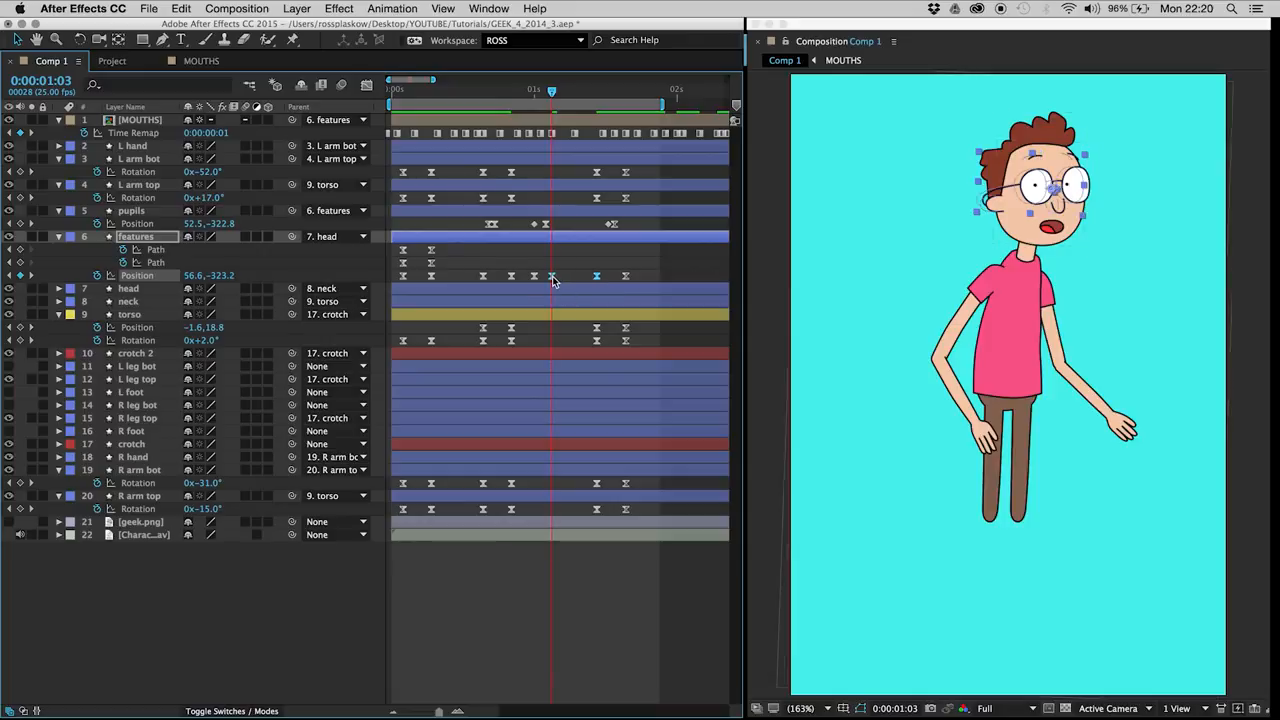
{"action": "left_click", "coordinate": [562, 279]}
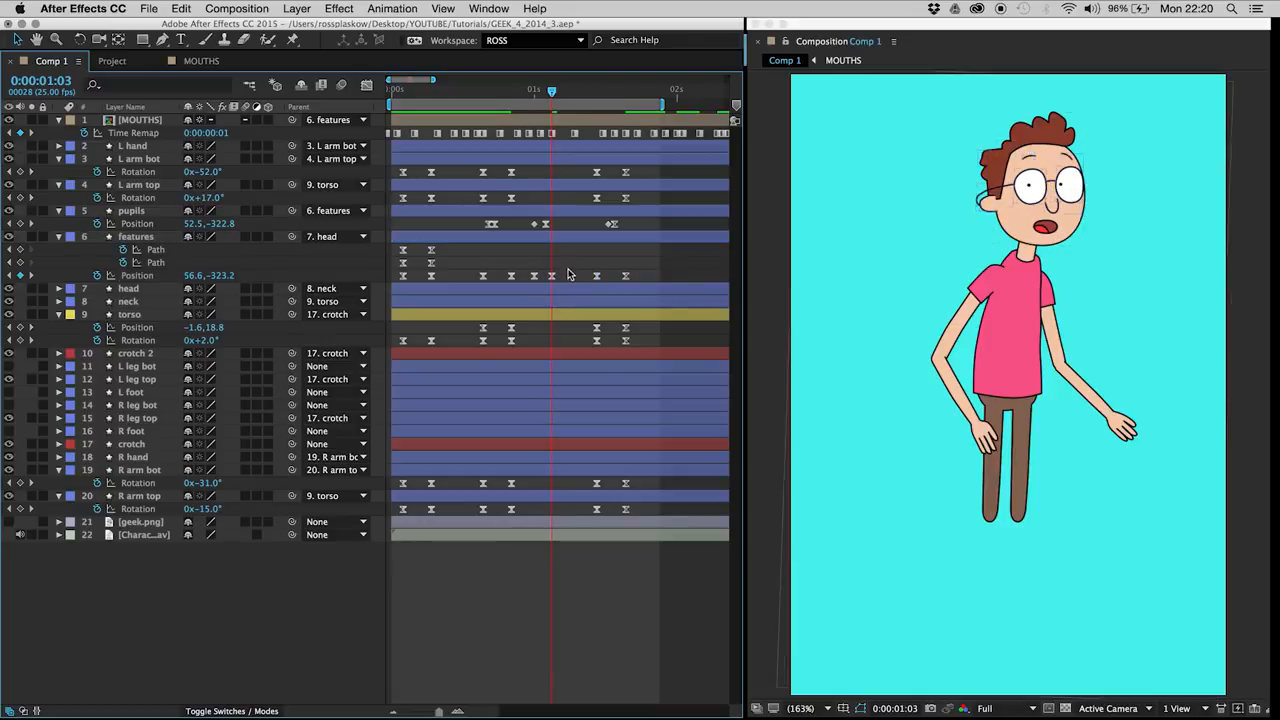
{"action": "key", "text": "space"}
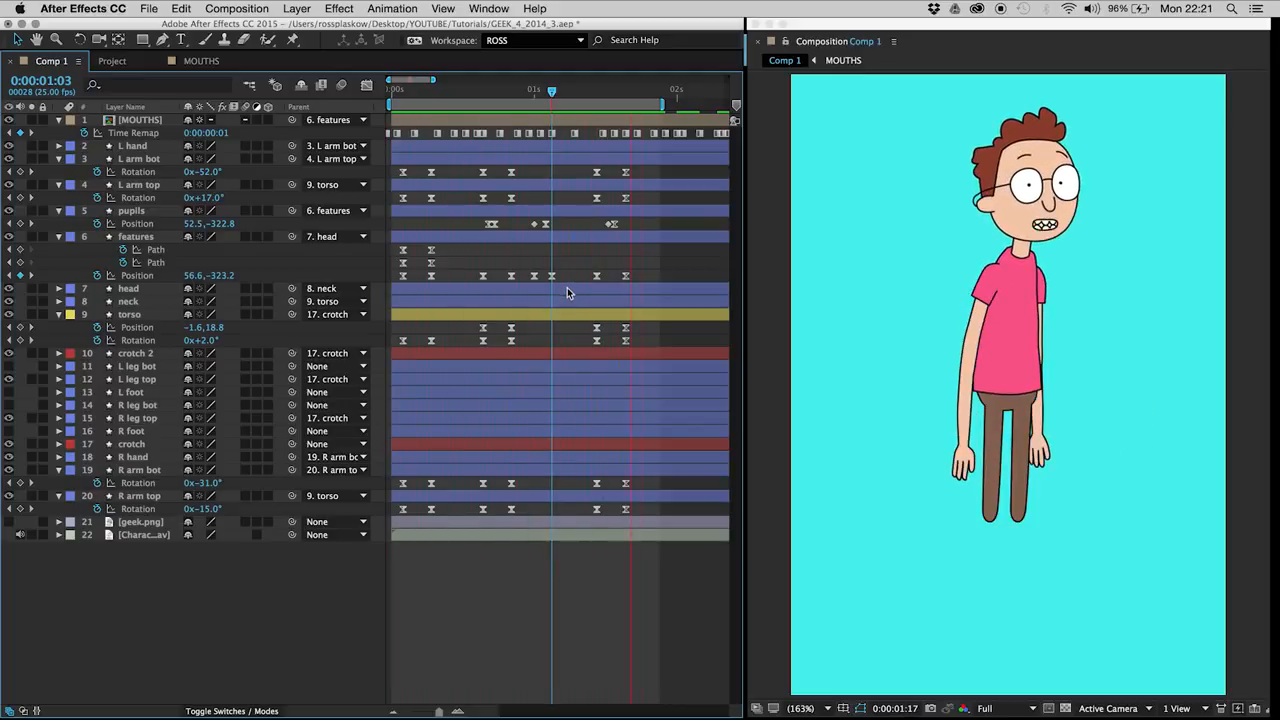
Step: Delete the features position keyframes at 0:00:01:00 and 0:00:01:03, and restore 66.6, -323.6 at 0:00:01:11 by copying the 0:00:00:21 keyframe
{"action": "left_click_drag", "start_coordinate": [525, 95], "coordinate": [574, 120]}
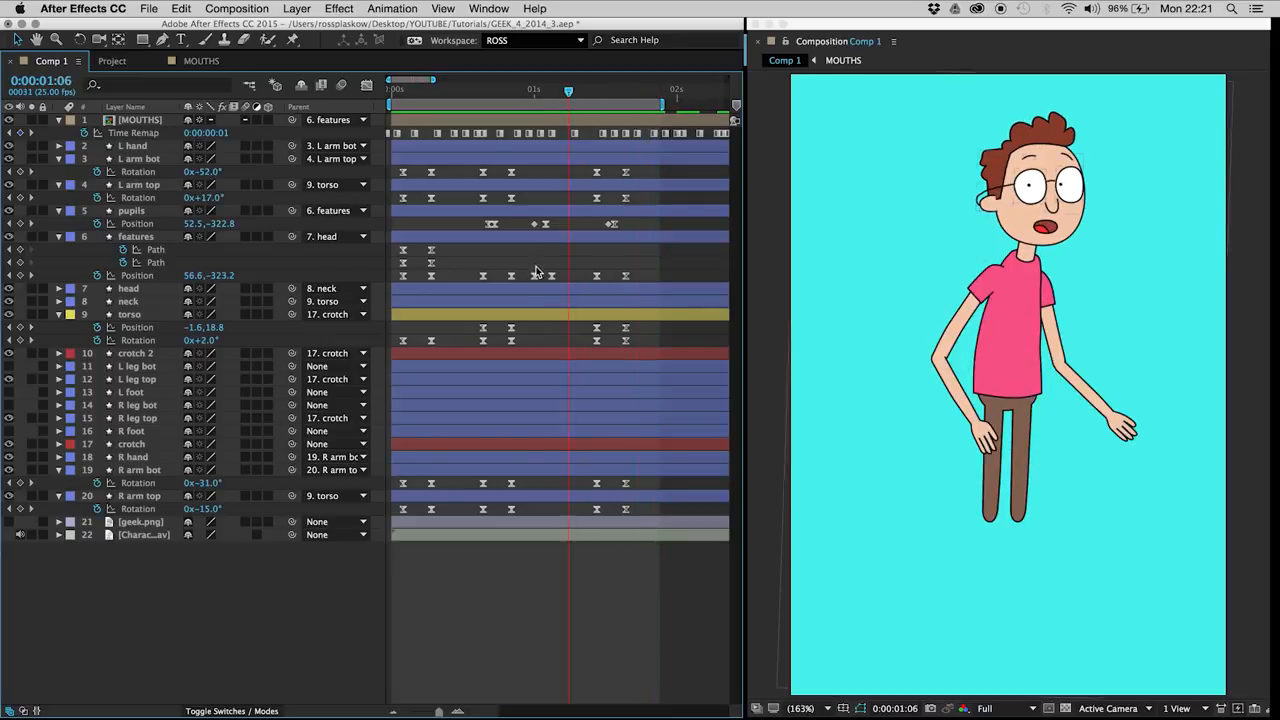
{"action": "left_click_drag", "start_coordinate": [530, 272], "coordinate": [558, 282]}
{"action": "key", "text": "Delete"}
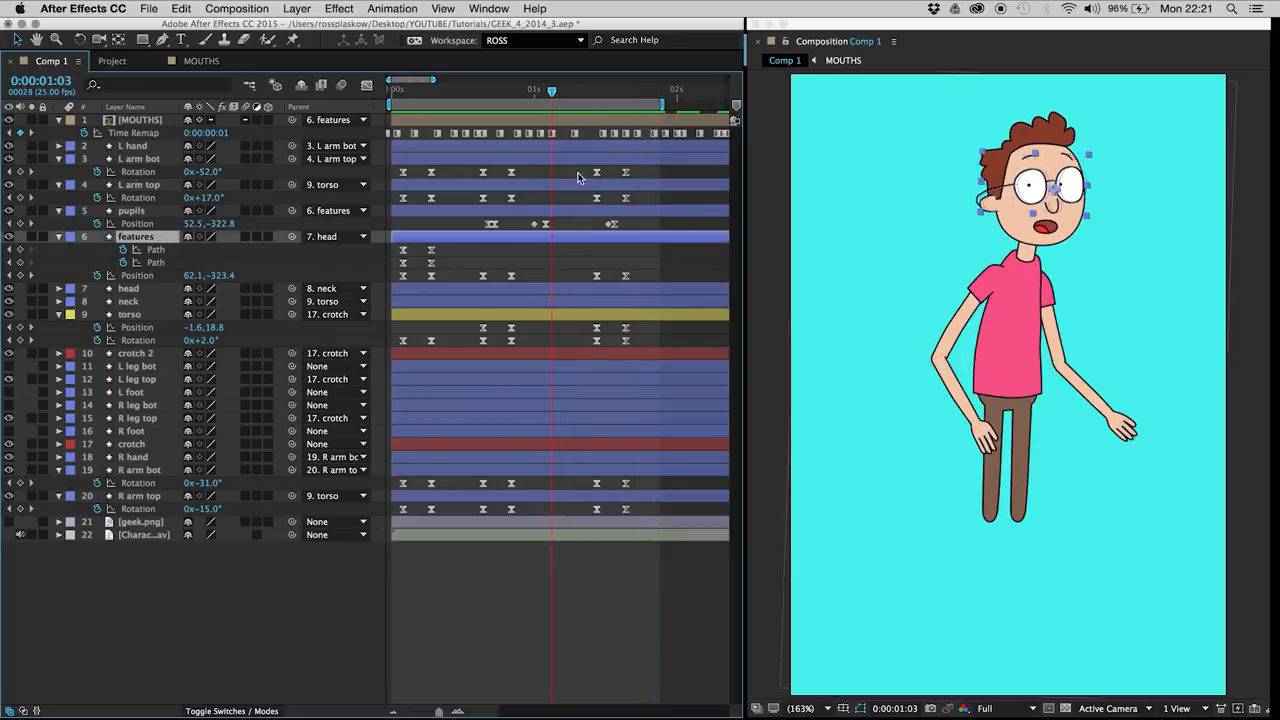
{"action": "left_click", "coordinate": [596, 93]}
{"action": "left_click_drag", "start_coordinate": [596, 95], "coordinate": [588, 254]}
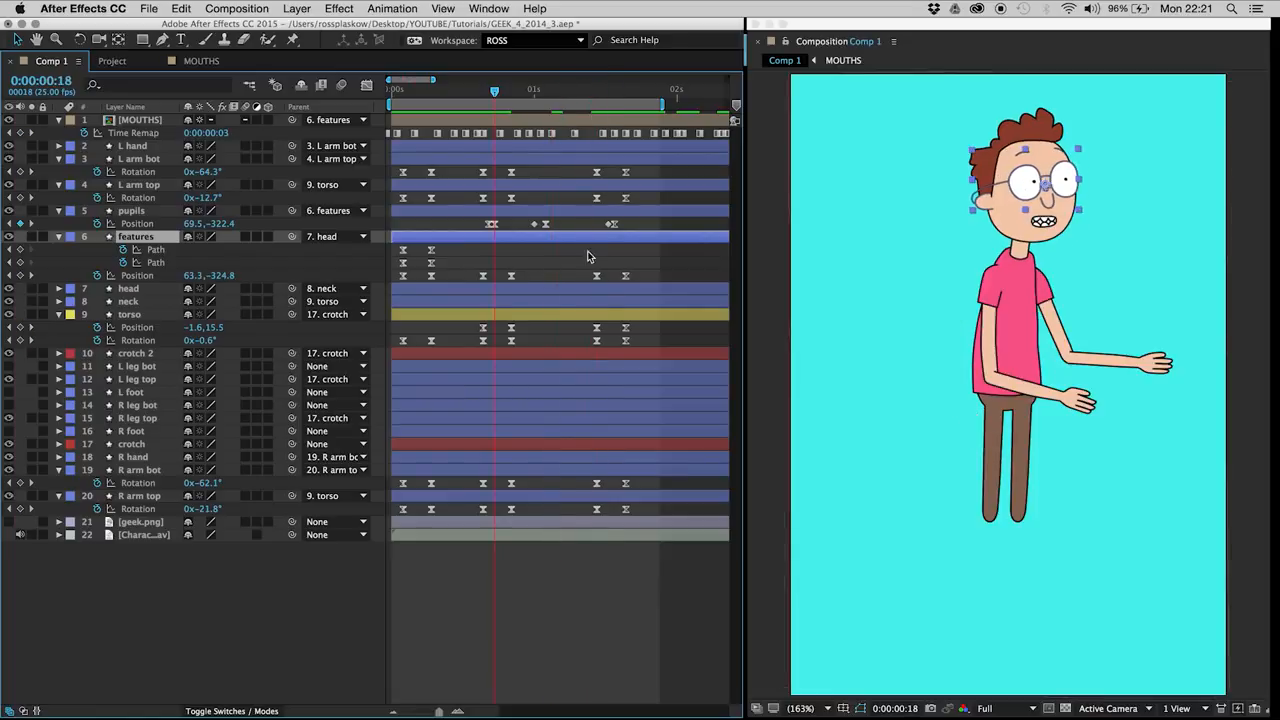
{"action": "left_click", "coordinate": [596, 89]}
{"action": "left_click", "coordinate": [511, 276]}
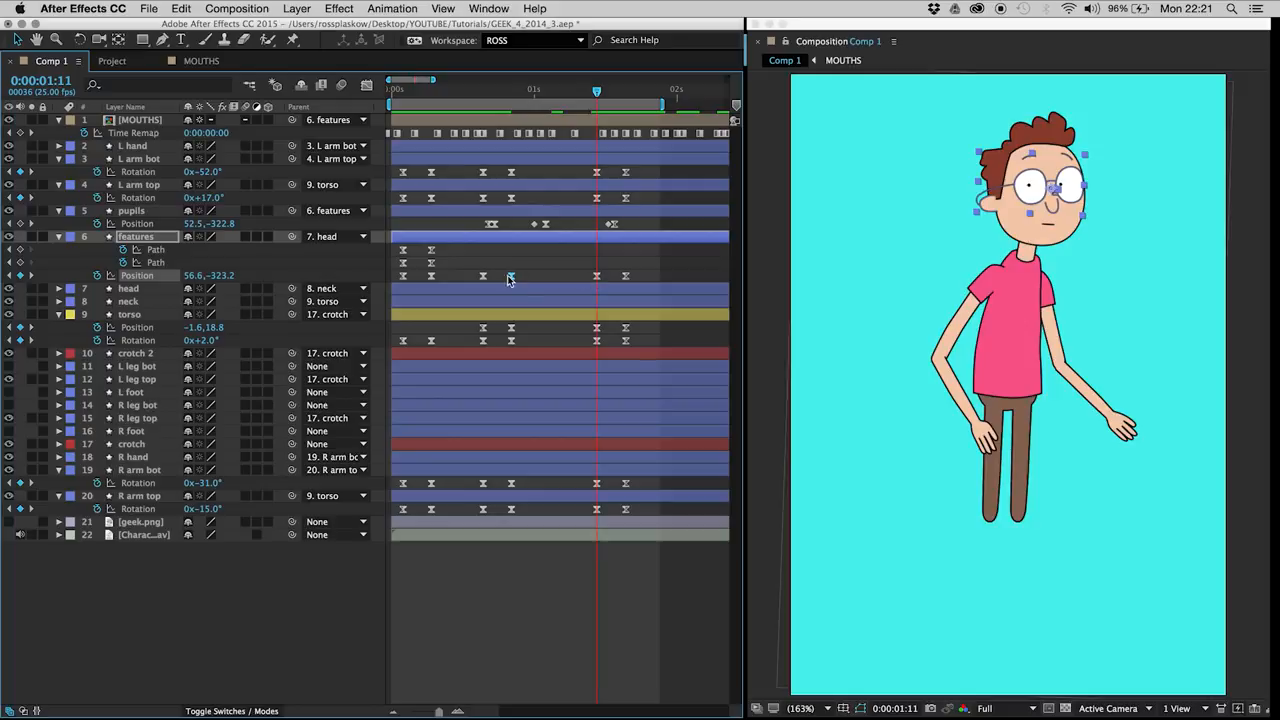
{"action": "left_click", "coordinate": [567, 273]}
{"action": "key", "text": "space"}
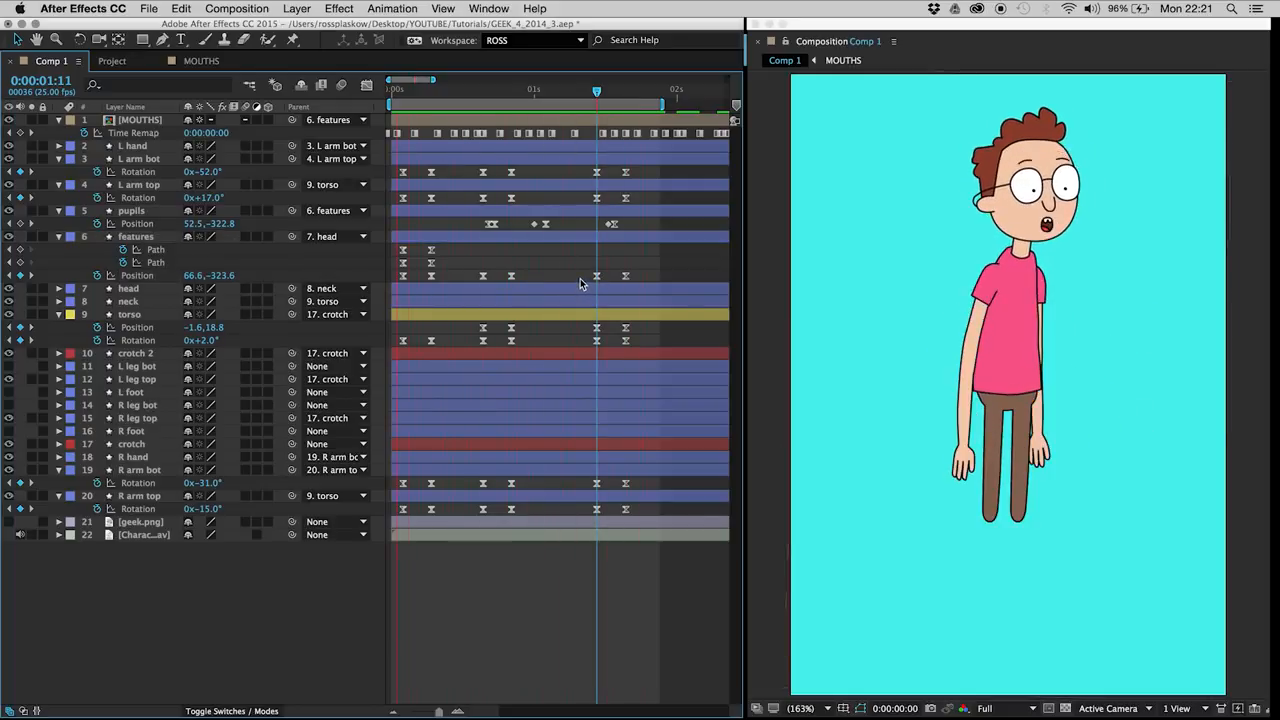
Step: Retime the last two position keyframes of the pupils layer to 0:00:01:11 and 0:00:01:12, previewing the eye movement
{"action": "left_click", "coordinate": [612, 225]}
{"action": "left_click_drag", "start_coordinate": [614, 229], "coordinate": [584, 228]}
{"action": "key", "text": "alt+Right"}
{"action": "key", "text": "alt+Right"}
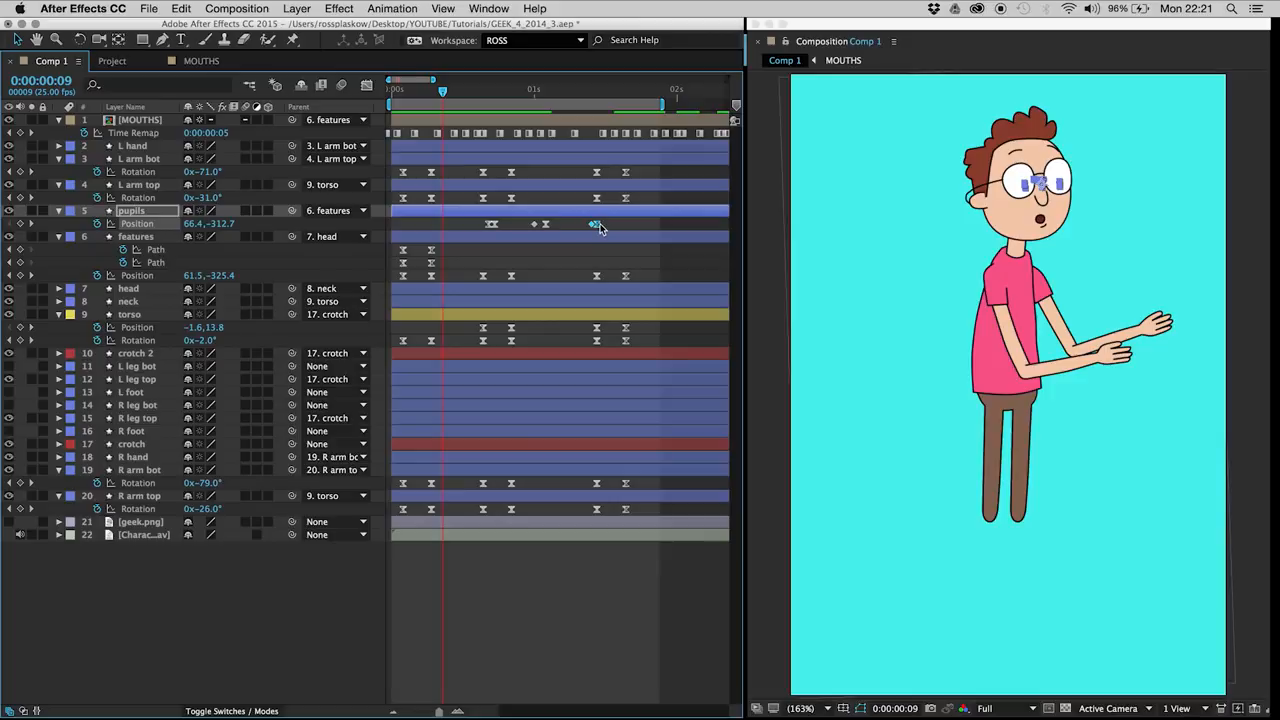
{"action": "left_click", "coordinate": [607, 228]}
{"action": "key", "text": "space"}
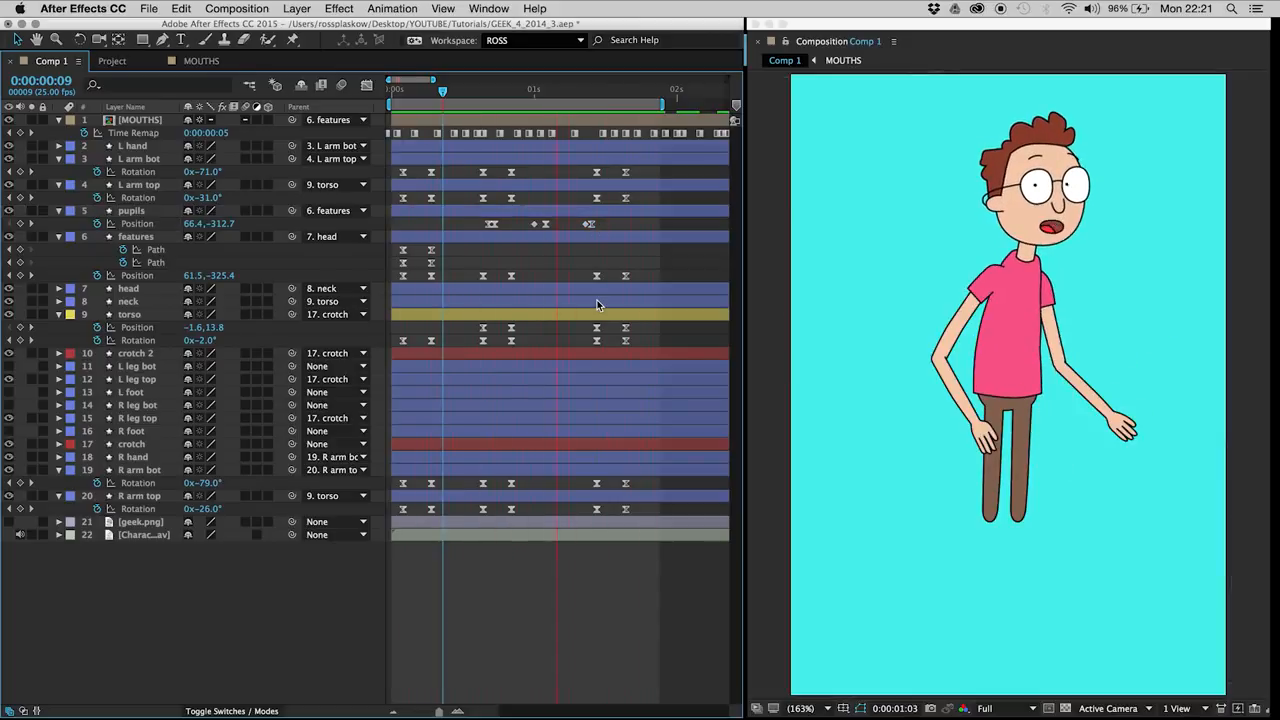
{"action": "key", "text": "space"}
{"action": "left_click", "coordinate": [589, 224]}
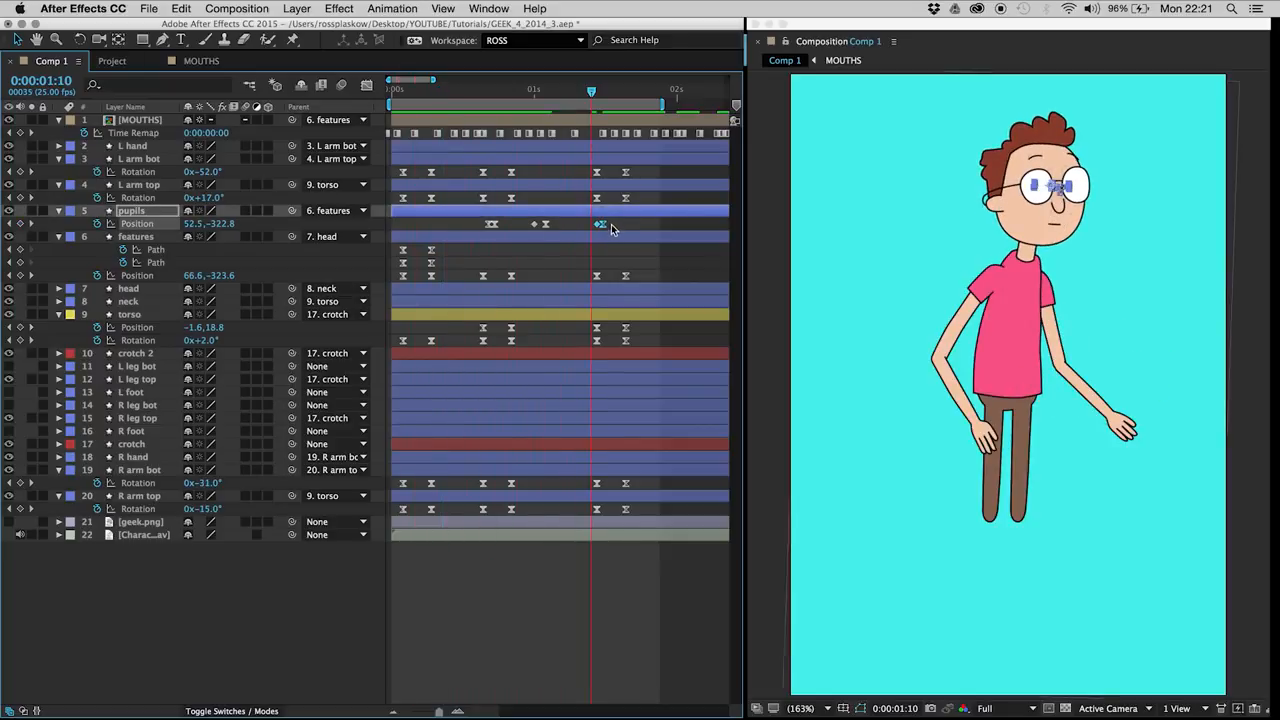
{"action": "left_click", "coordinate": [611, 226]}
{"action": "key", "text": "space"}
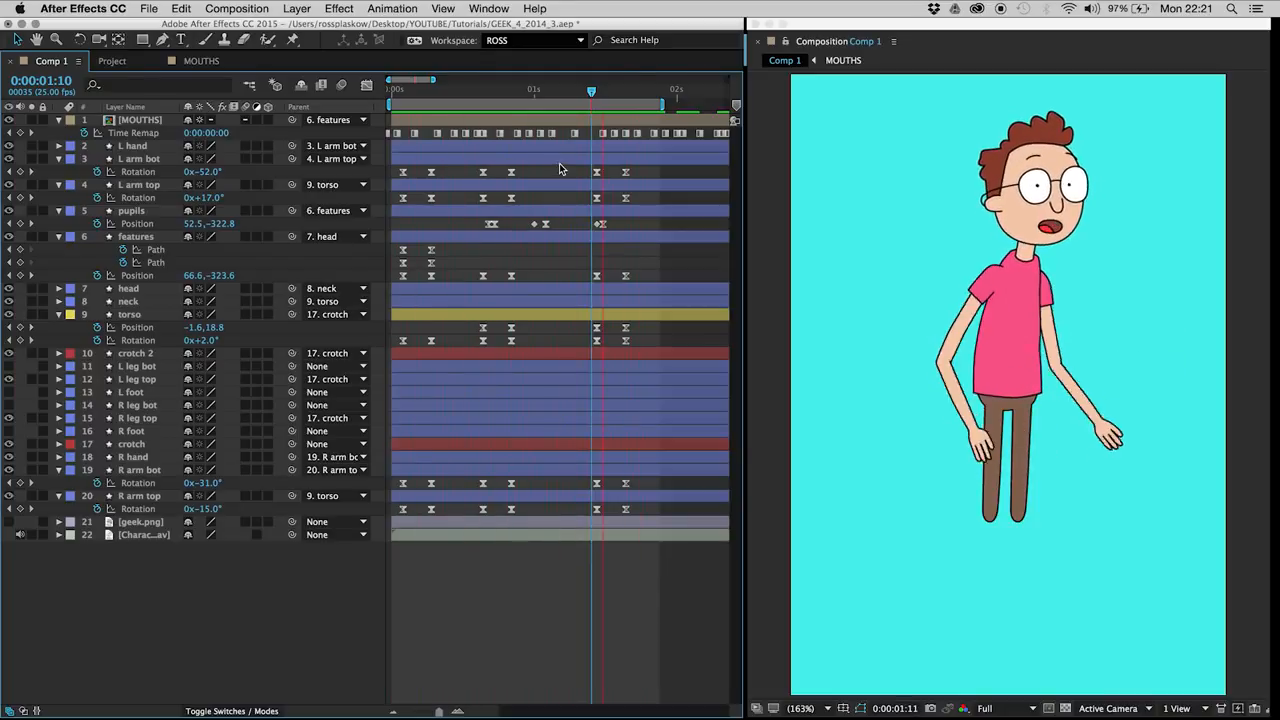
Step: Try moving the pupils to 57.2, -329.0 on the keyframes at 0:00:01:02 and 0:00:01:11, and preview the glance
{"action": "left_click", "coordinate": [531, 92]}
{"action": "left_click_drag", "start_coordinate": [531, 92], "coordinate": [545, 95]}
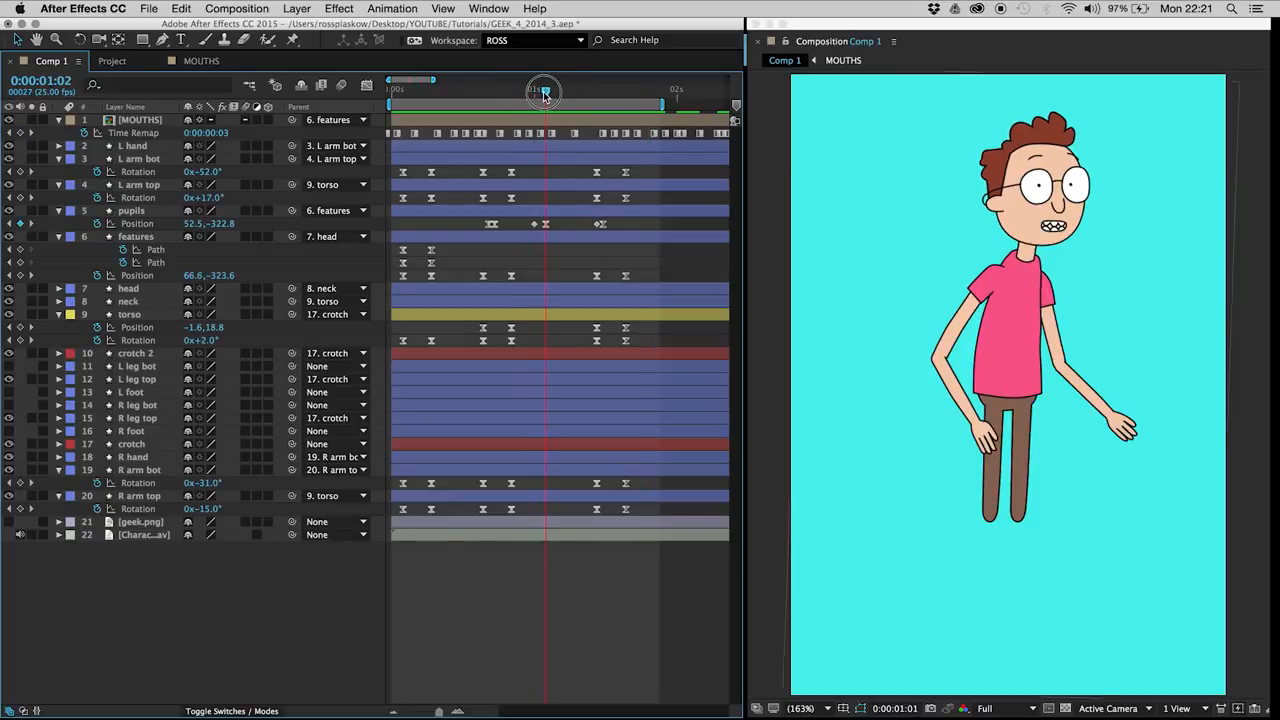
{"action": "left_click", "coordinate": [552, 224]}
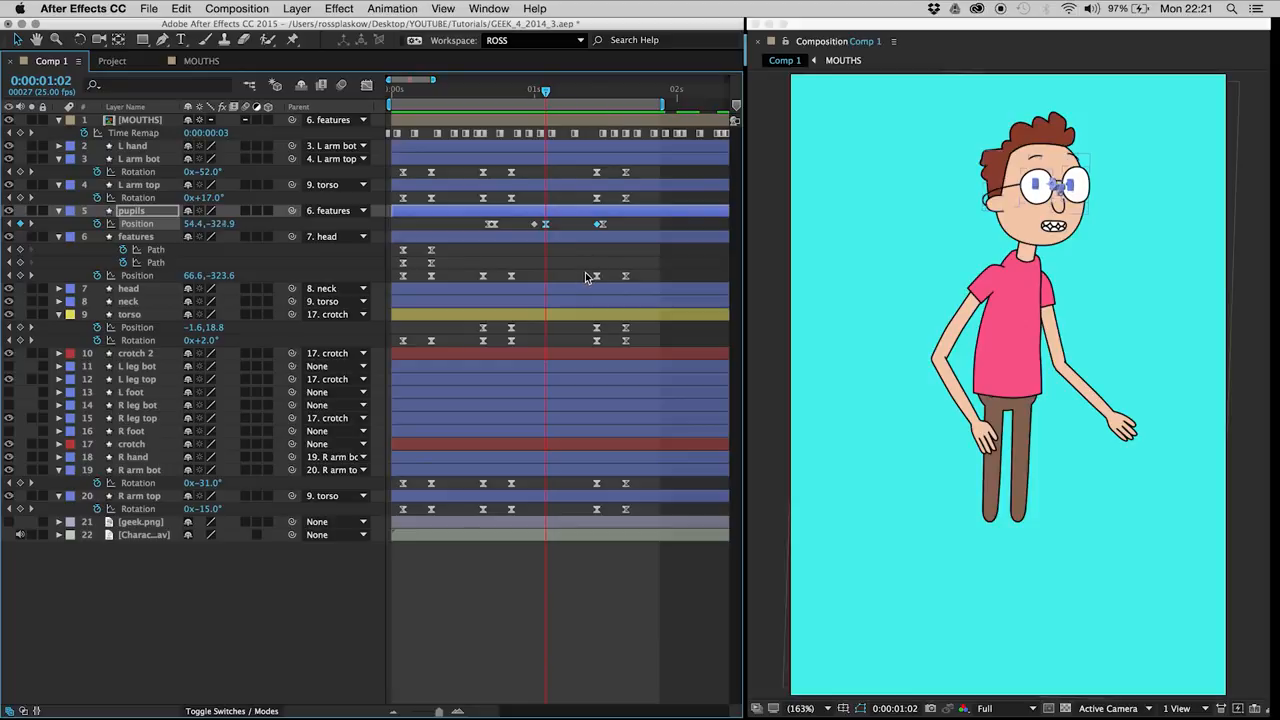
{"action": "left_click", "coordinate": [574, 223]}
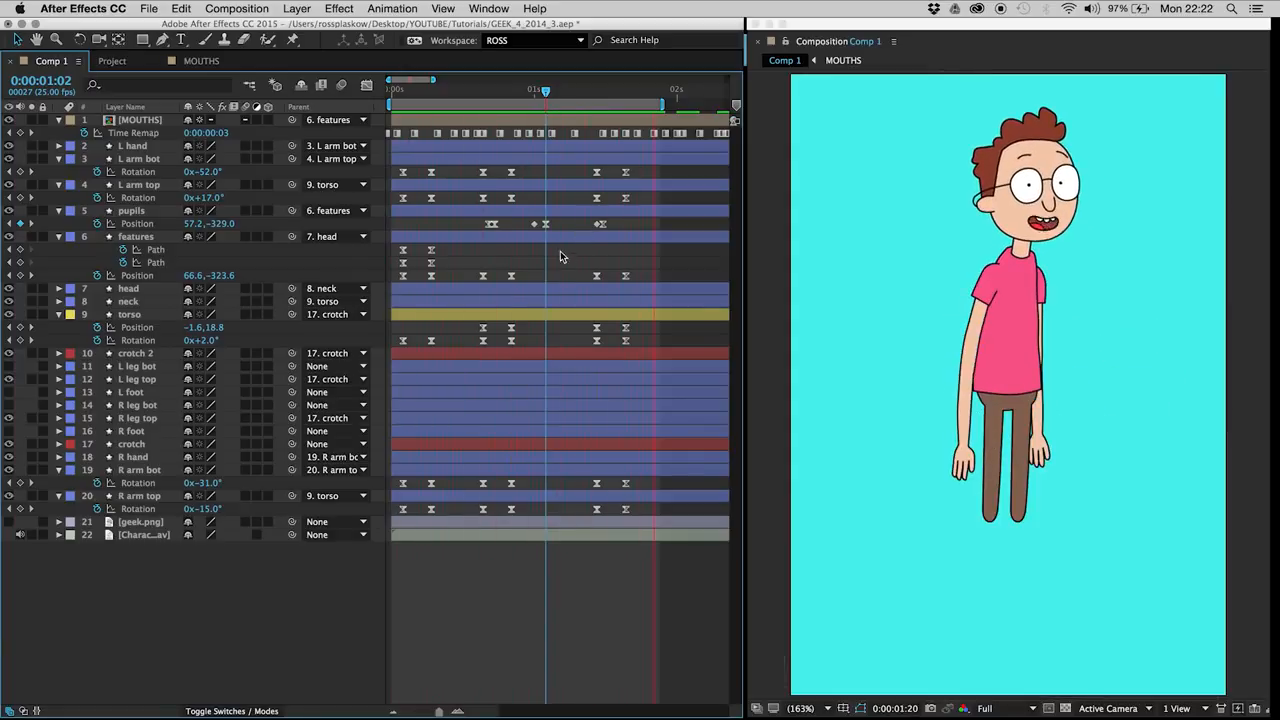
{"action": "key", "text": "space"}
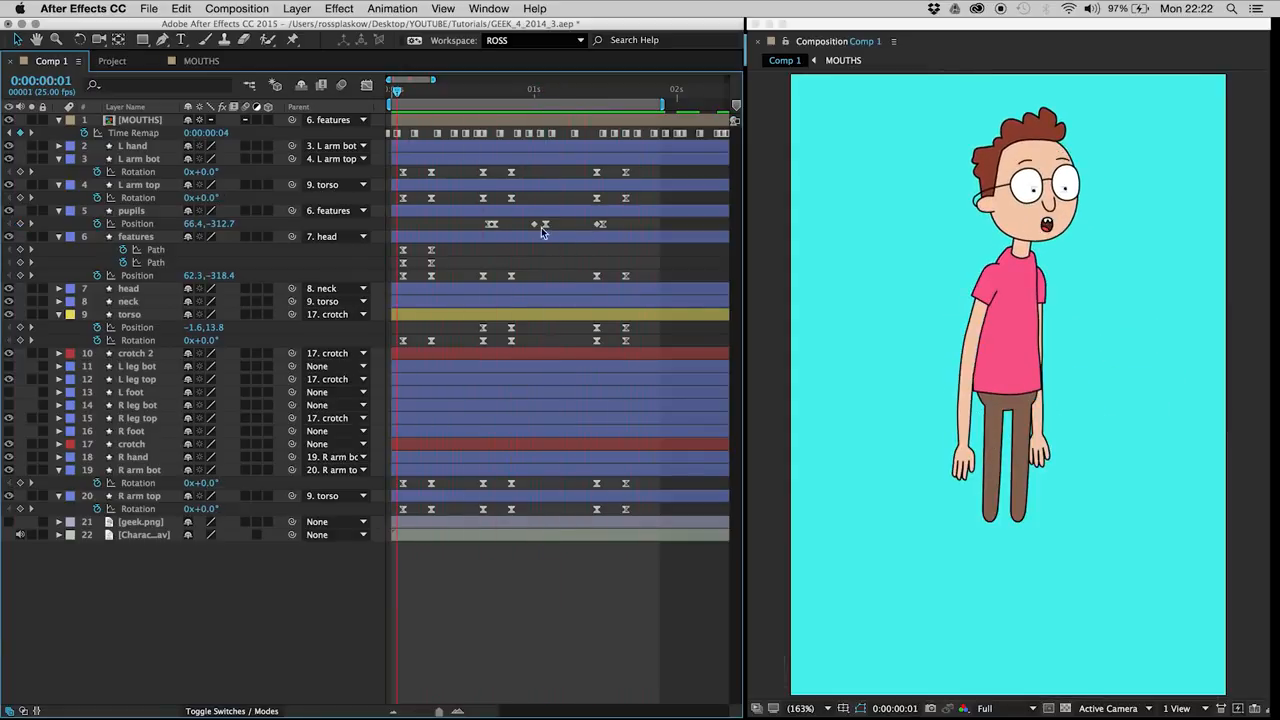
Step: Try moving the pupils to 68.7, -315.4 on the keyframes at 0:00:01:02 and 0:00:01:11, and play the result
{"action": "left_click", "coordinate": [544, 225]}
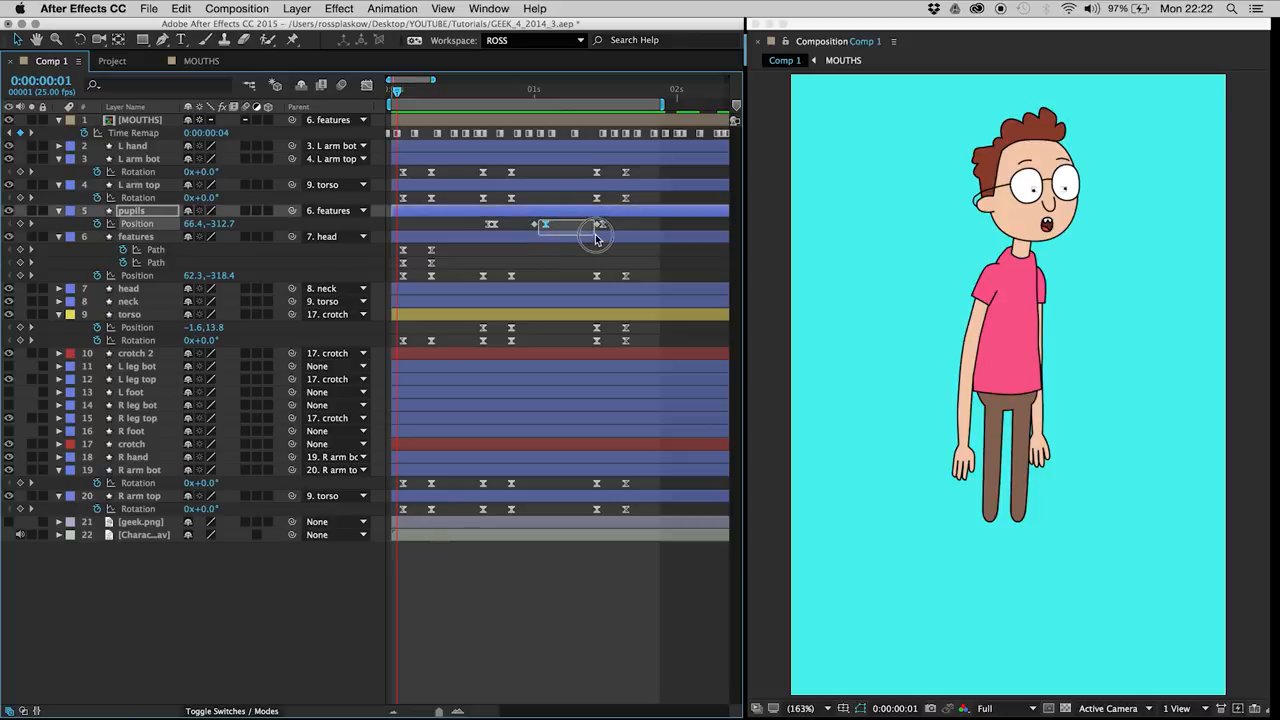
{"action": "left_click", "coordinate": [517, 91]}
{"action": "left_click_drag", "start_coordinate": [517, 91], "coordinate": [545, 91]}
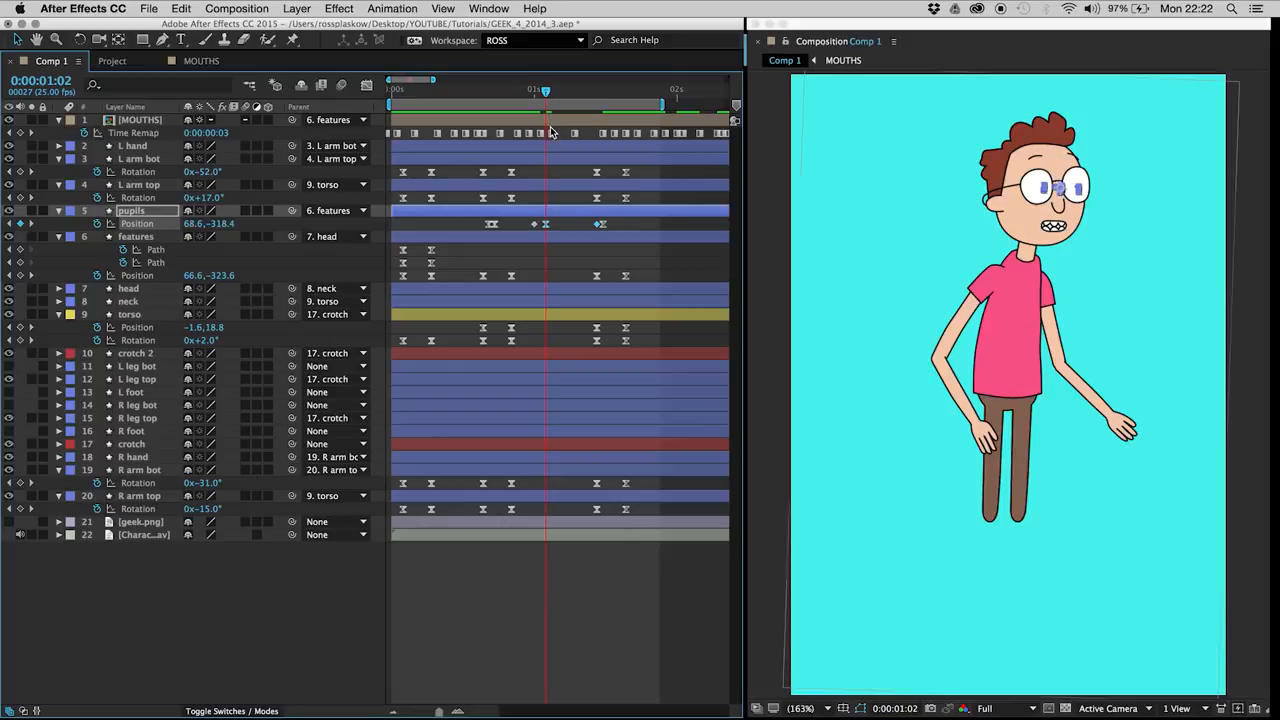
{"action": "left_click", "coordinate": [560, 224]}
{"action": "key", "text": "space"}
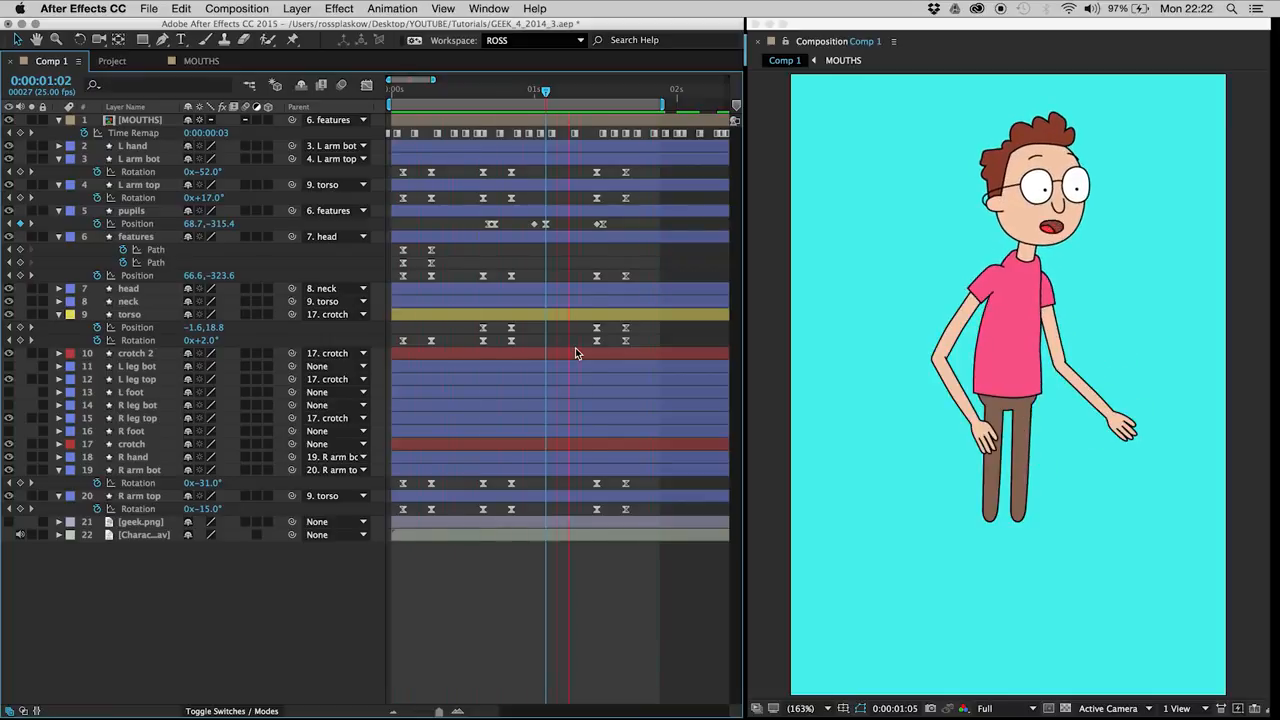
Step: Move the pupils to 68.4, -325.4 on the keyframes at 0:00:01:02 and 0:00:01:11, checking the neighbouring frames
{"action": "left_click", "coordinate": [544, 92]}
{"action": "left_click_drag", "start_coordinate": [540, 219], "coordinate": [599, 239]}
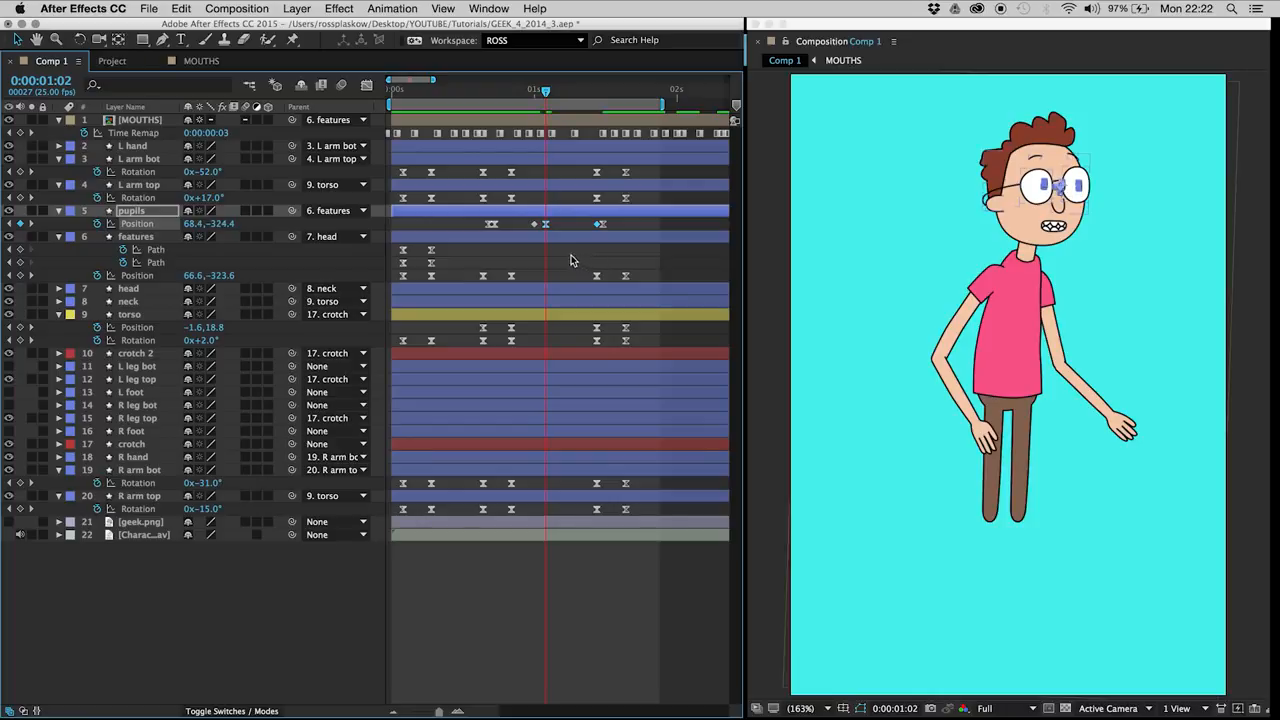
{"action": "left_click", "coordinate": [563, 229]}
{"action": "key", "text": "Page_Up"}
{"action": "key", "text": "Page_Up"}
{"action": "key", "text": "Page_Down"}
{"action": "key", "text": "Page_Down"}
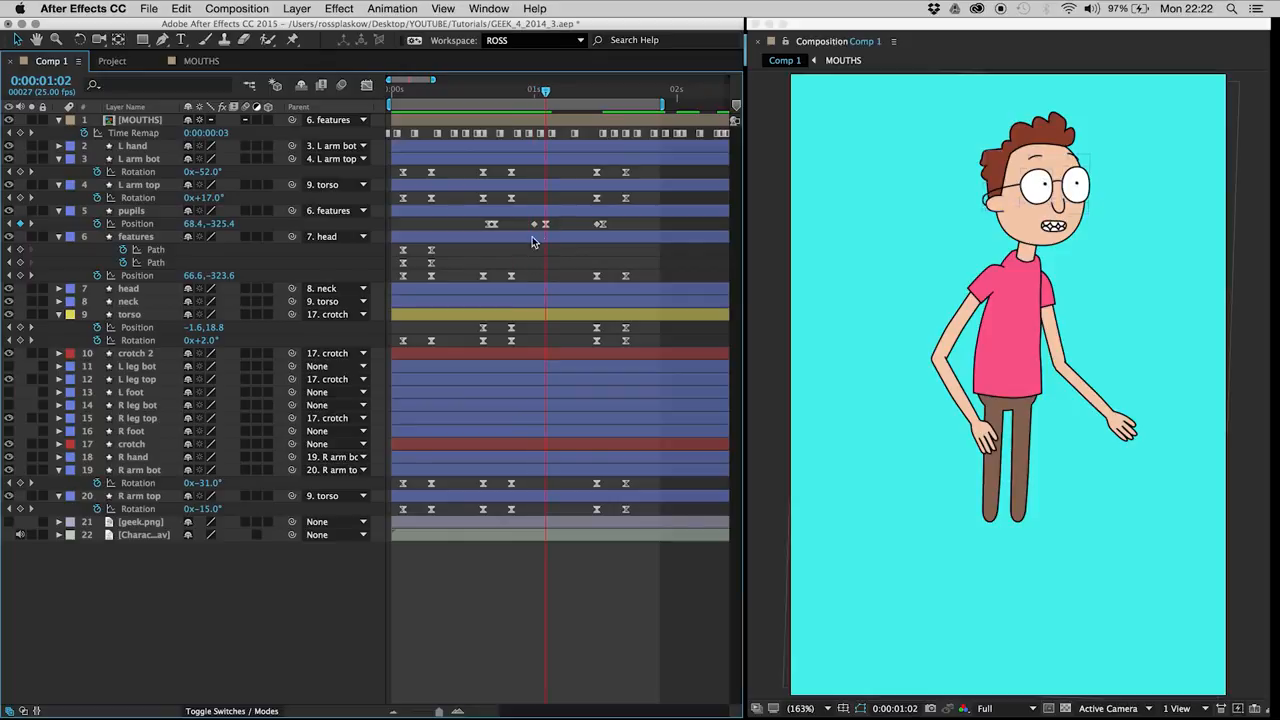
Step: Shift the pupils position keyframe at 0:00:01:00 one frame later to 0:00:01:01 and preview the quicker glance
{"action": "left_click", "coordinate": [545, 225]}
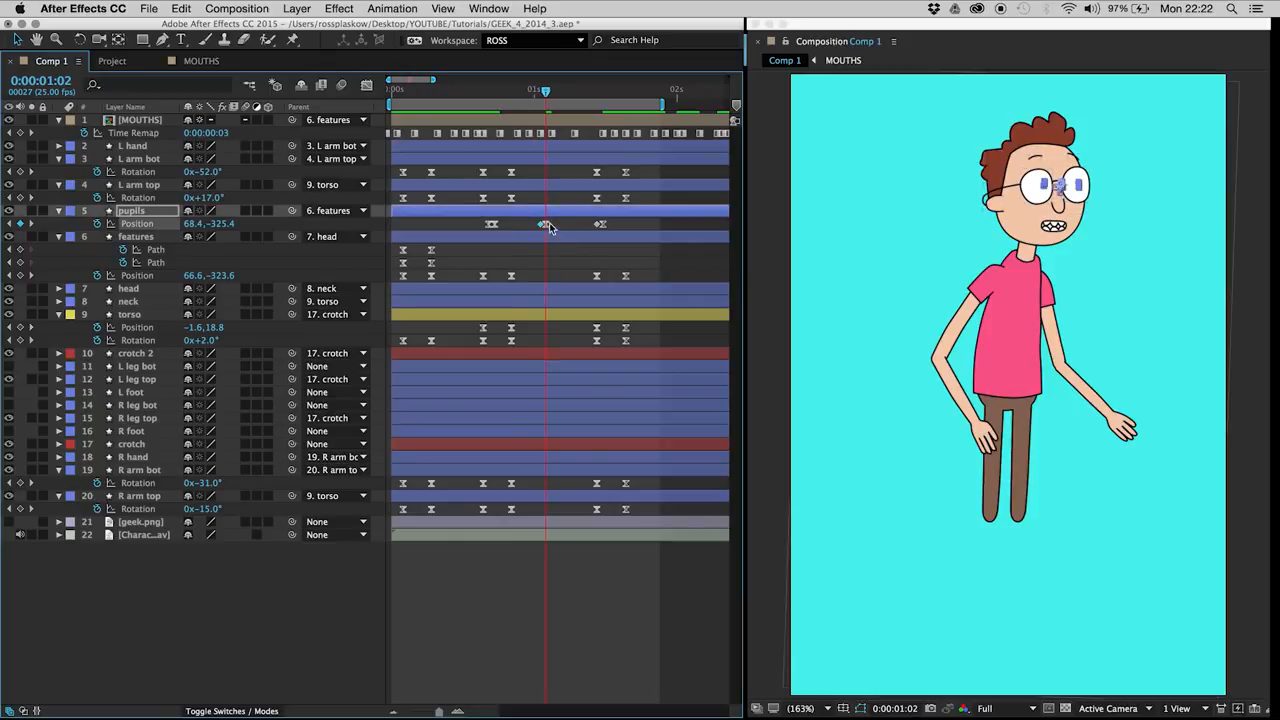
{"action": "left_click", "coordinate": [530, 228]}
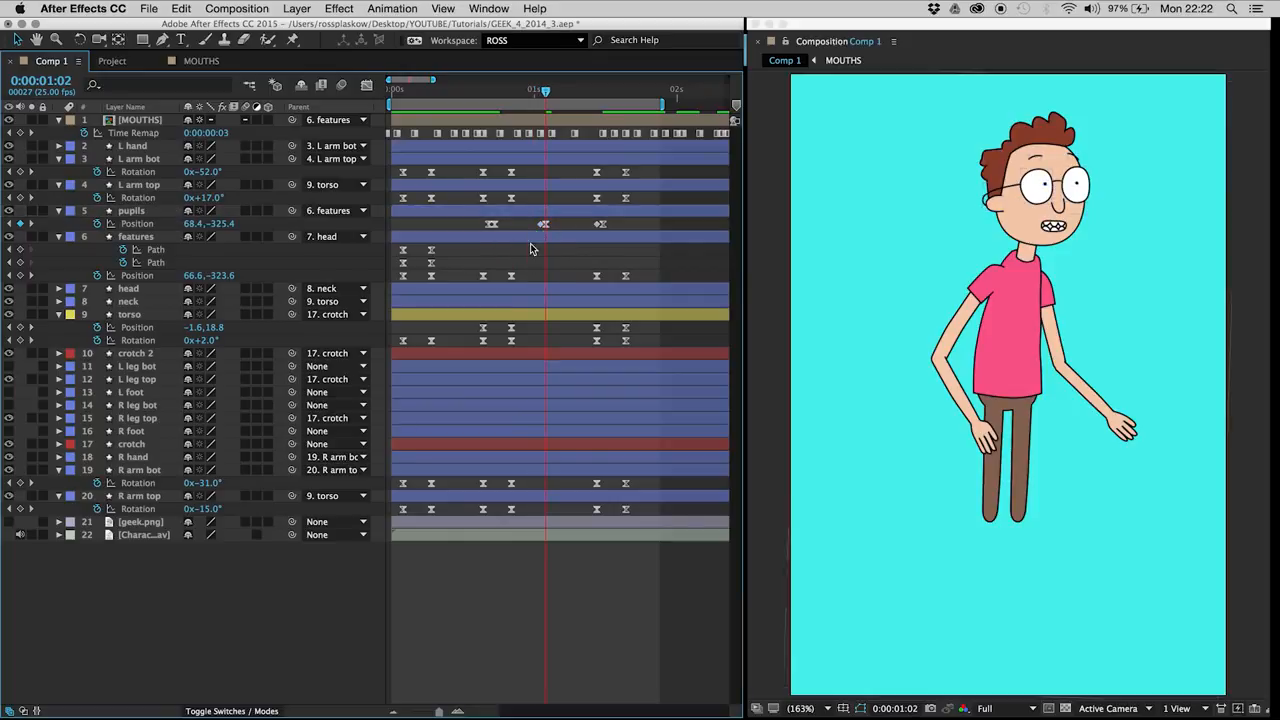
{"action": "key", "text": "space"}
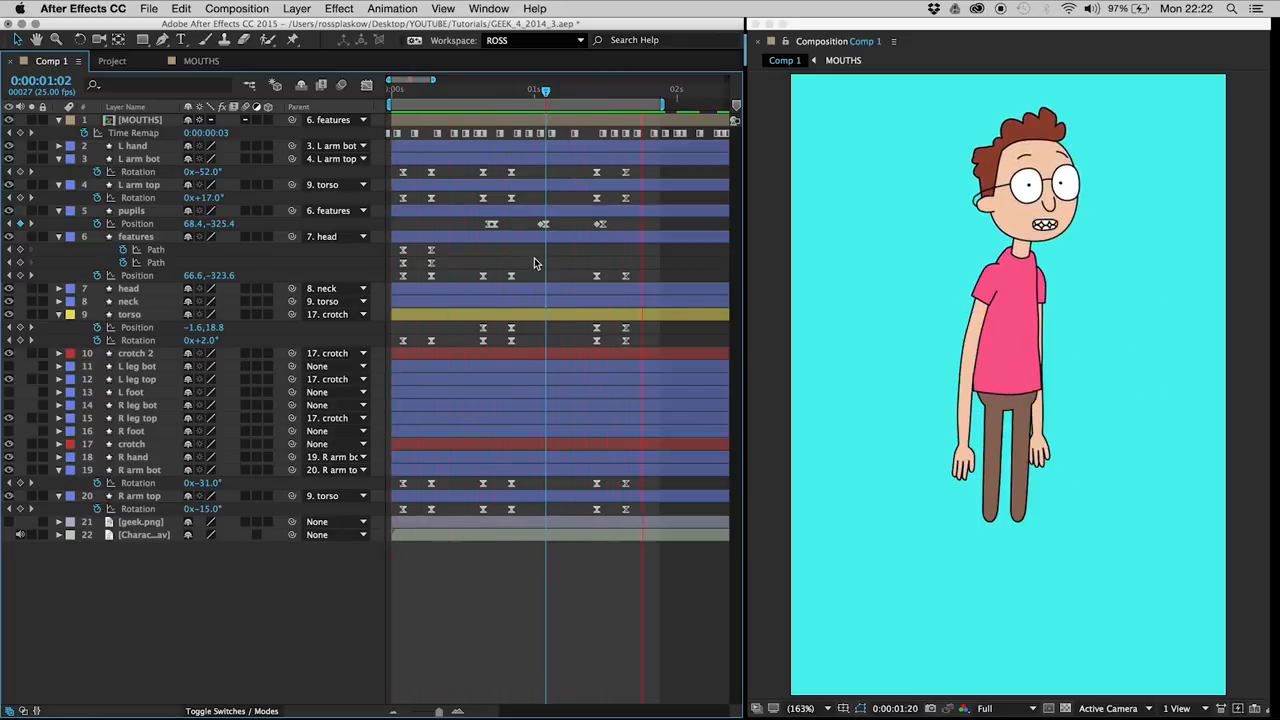
Step: Add pupils position keyframes at 0:00:01:06 and 0:00:01:07, set 68.4, -323.4 at 0:00:01:07 and 0:00:01:11, and preview the movement
{"action": "left_click", "coordinate": [563, 92]}
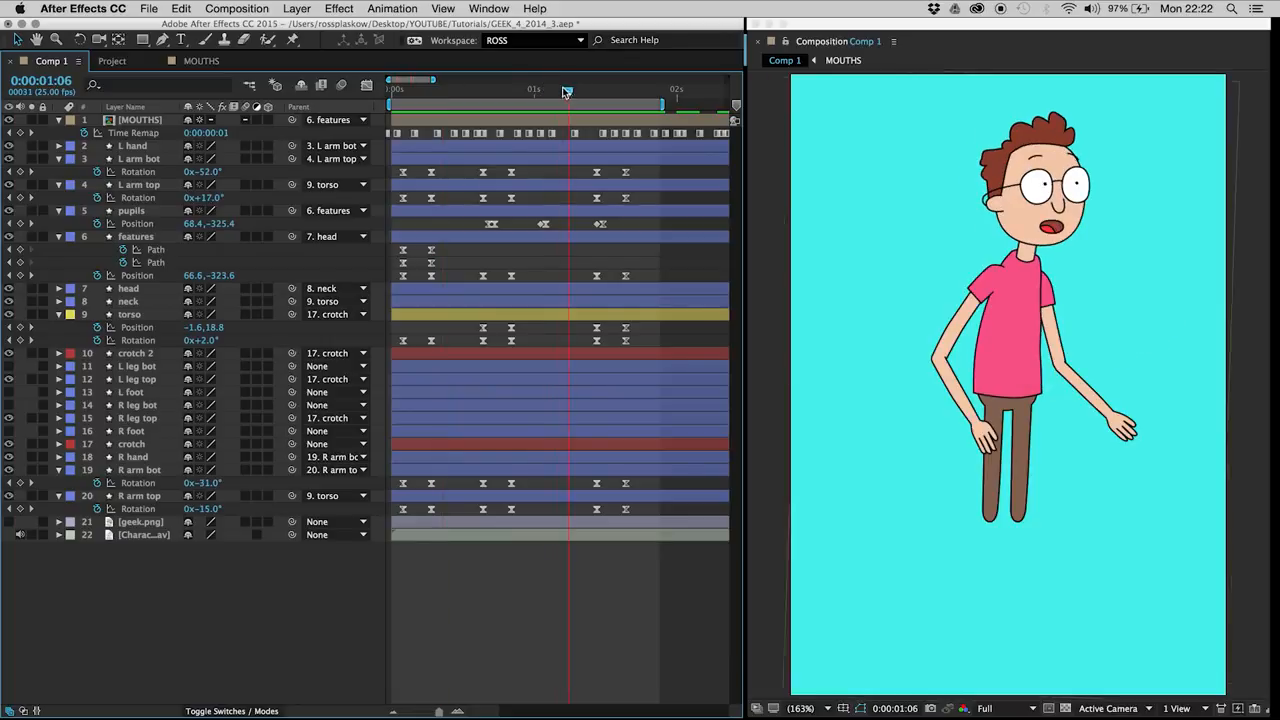
{"action": "left_click", "coordinate": [19, 224]}
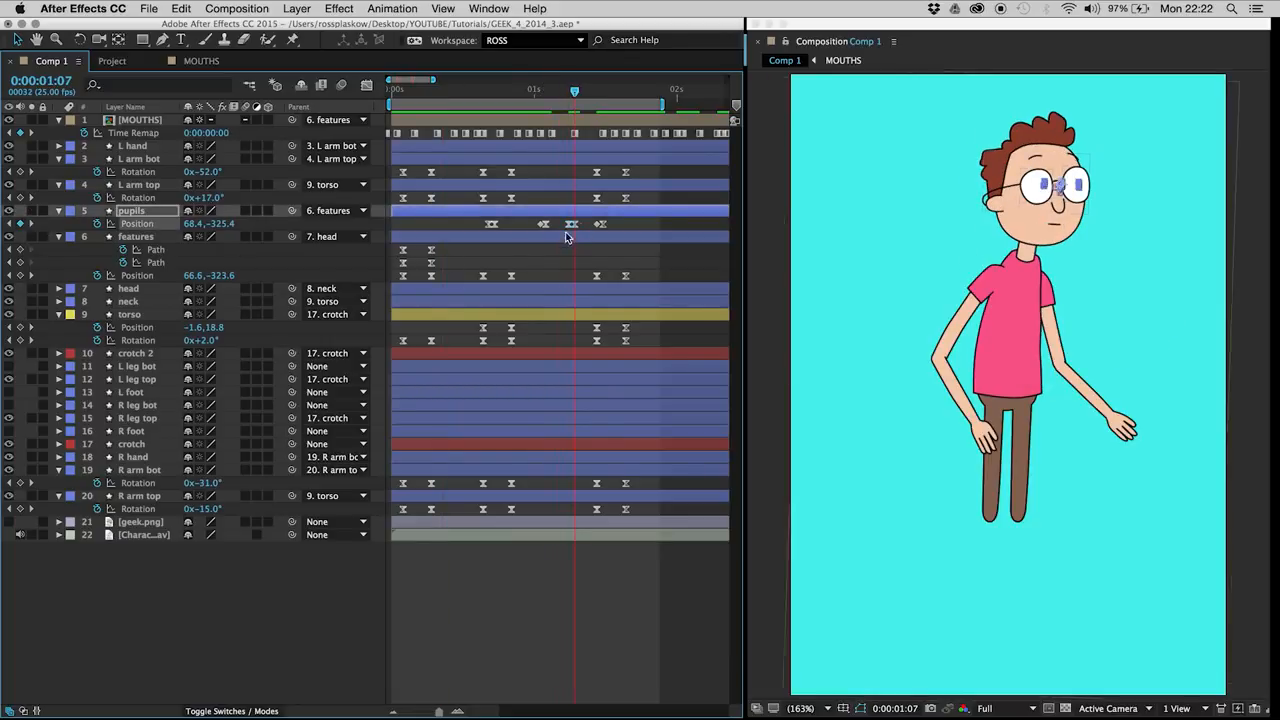
{"action": "left_click", "coordinate": [598, 226]}
{"action": "left_click", "coordinate": [558, 273]}
{"action": "key", "text": "space"}
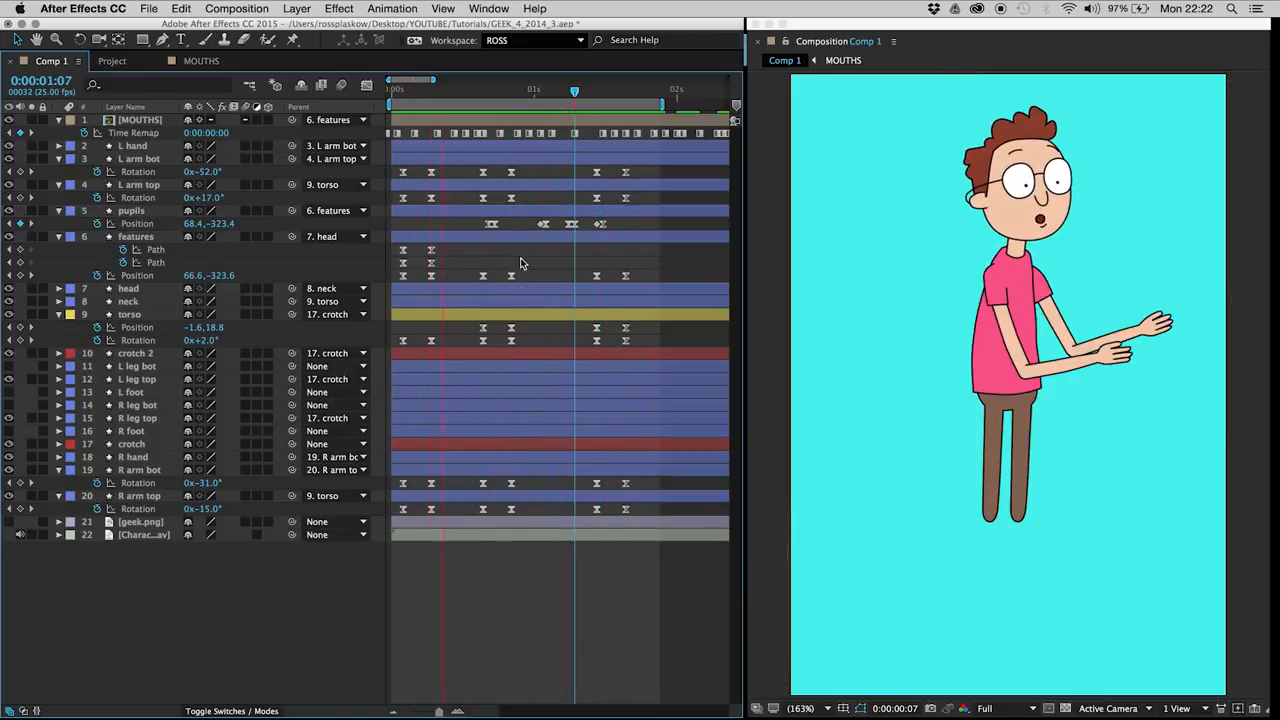
Step: Add eyebrow path keyframes on the features layer at 0:00:01:11, paste the first path keyframes at 0:00:01:16, and preview the result
{"action": "left_click", "coordinate": [597, 91]}
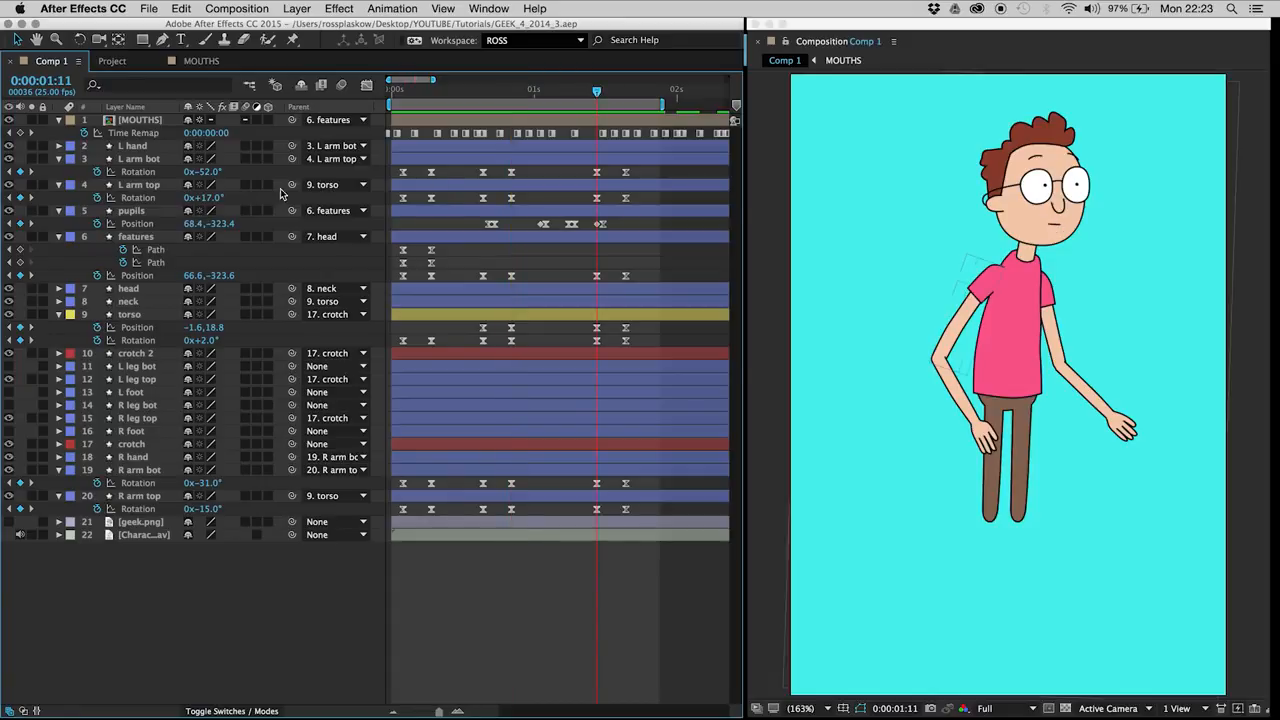
{"action": "left_click", "coordinate": [134, 237]}
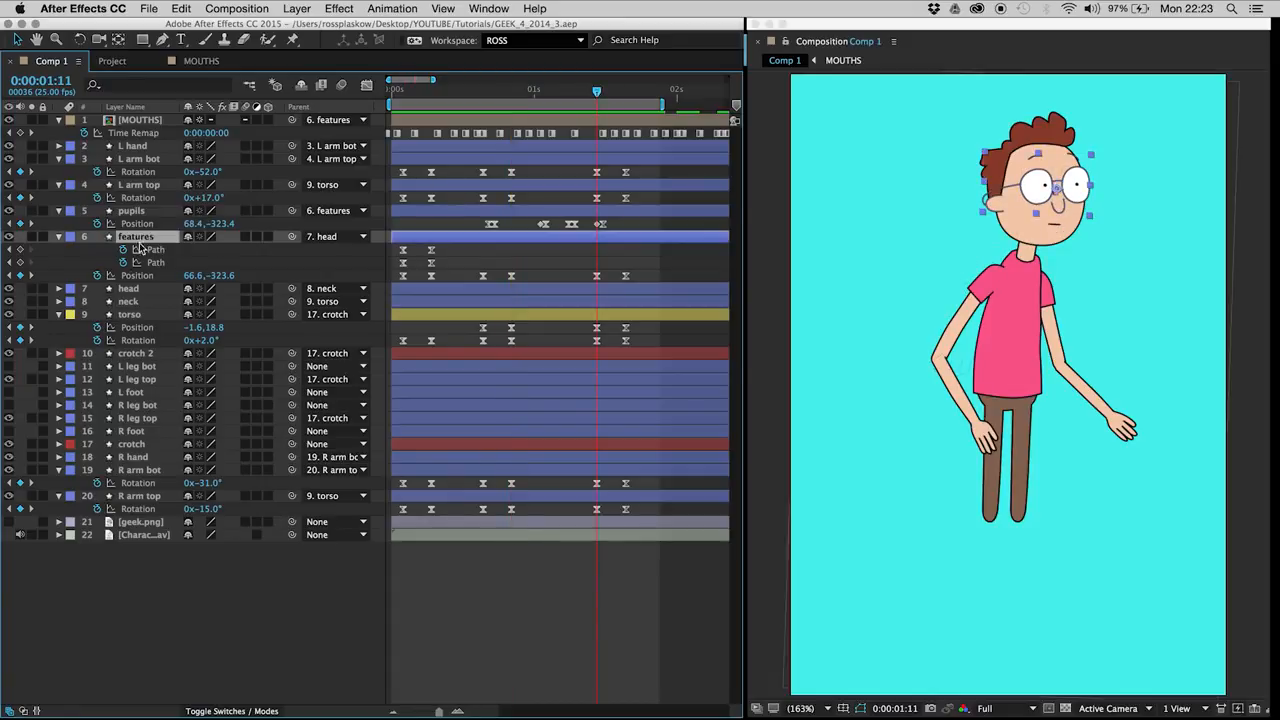
{"action": "left_click_drag", "start_coordinate": [19, 249], "coordinate": [19, 262]}
{"action": "key", "text": "Page_Down"}
{"action": "key", "text": "Page_Down"}
{"action": "key", "text": "Page_Down"}
{"action": "key", "text": "Page_Down"}
{"action": "key", "text": "Page_Down"}
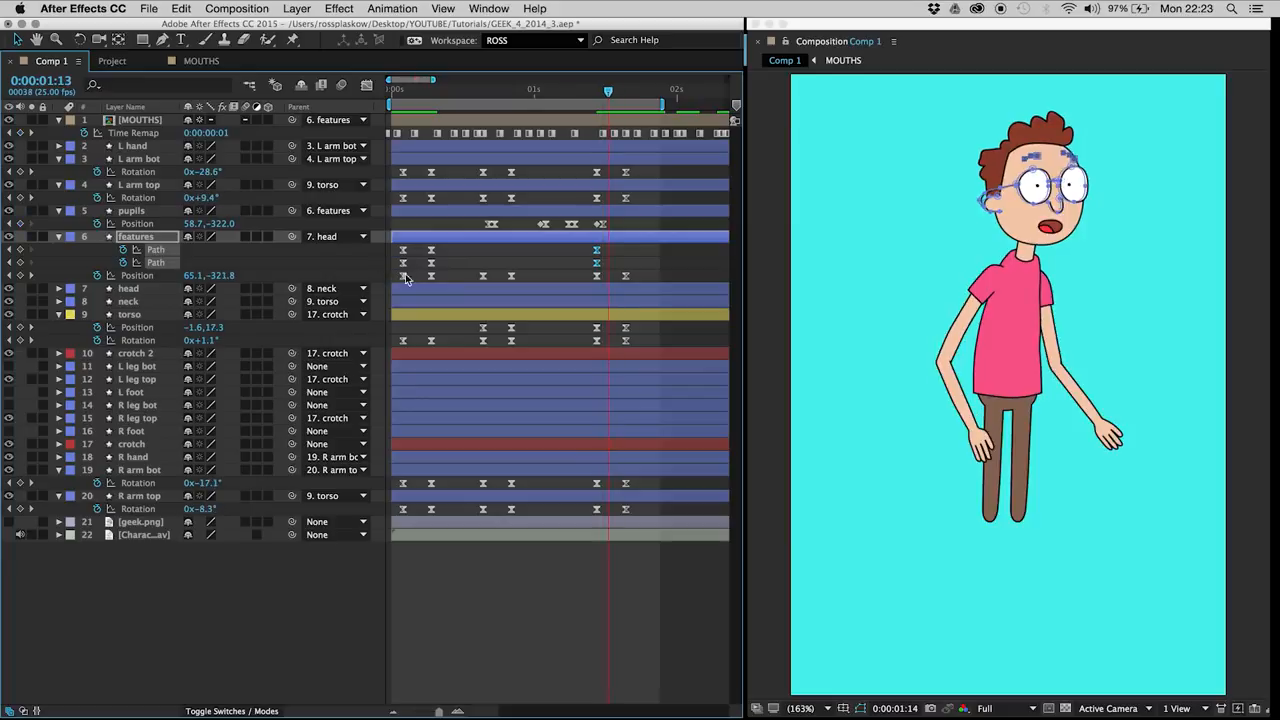
{"action": "left_click_drag", "start_coordinate": [414, 247], "coordinate": [398, 272]}
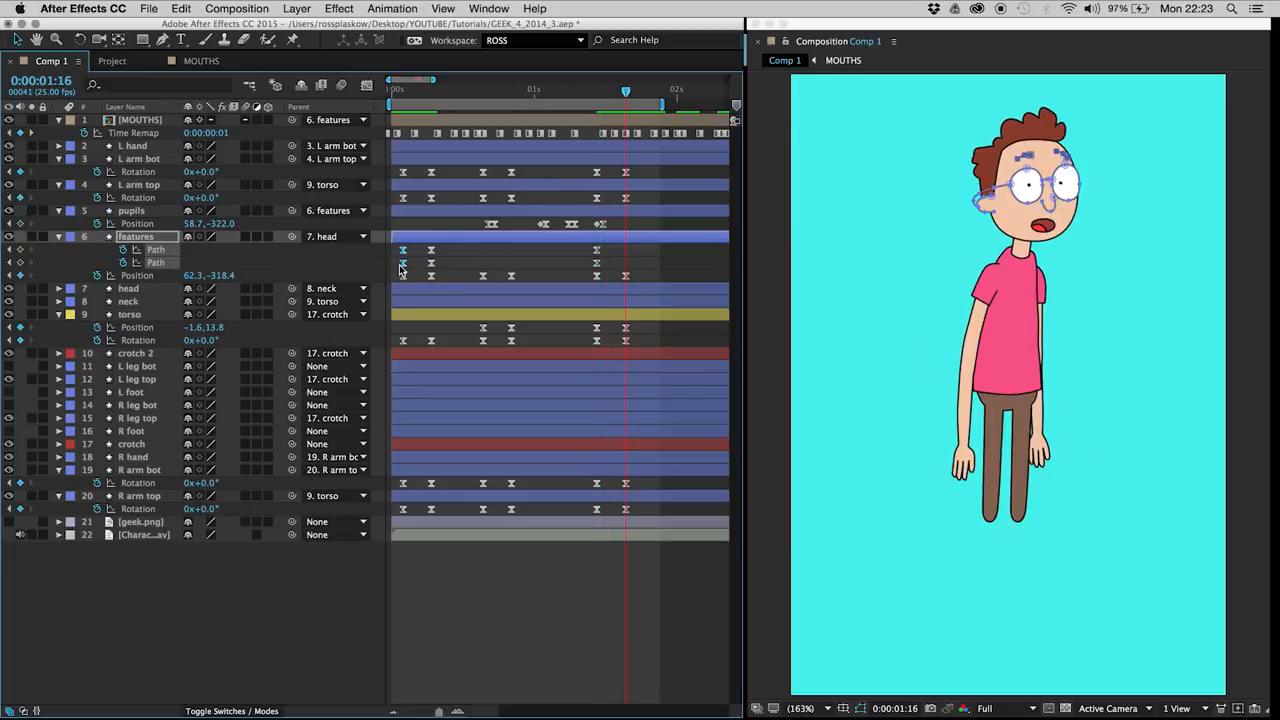
{"action": "key", "text": "ctrl+v"}
{"action": "left_click", "coordinate": [570, 264]}
{"action": "key", "text": "space"}
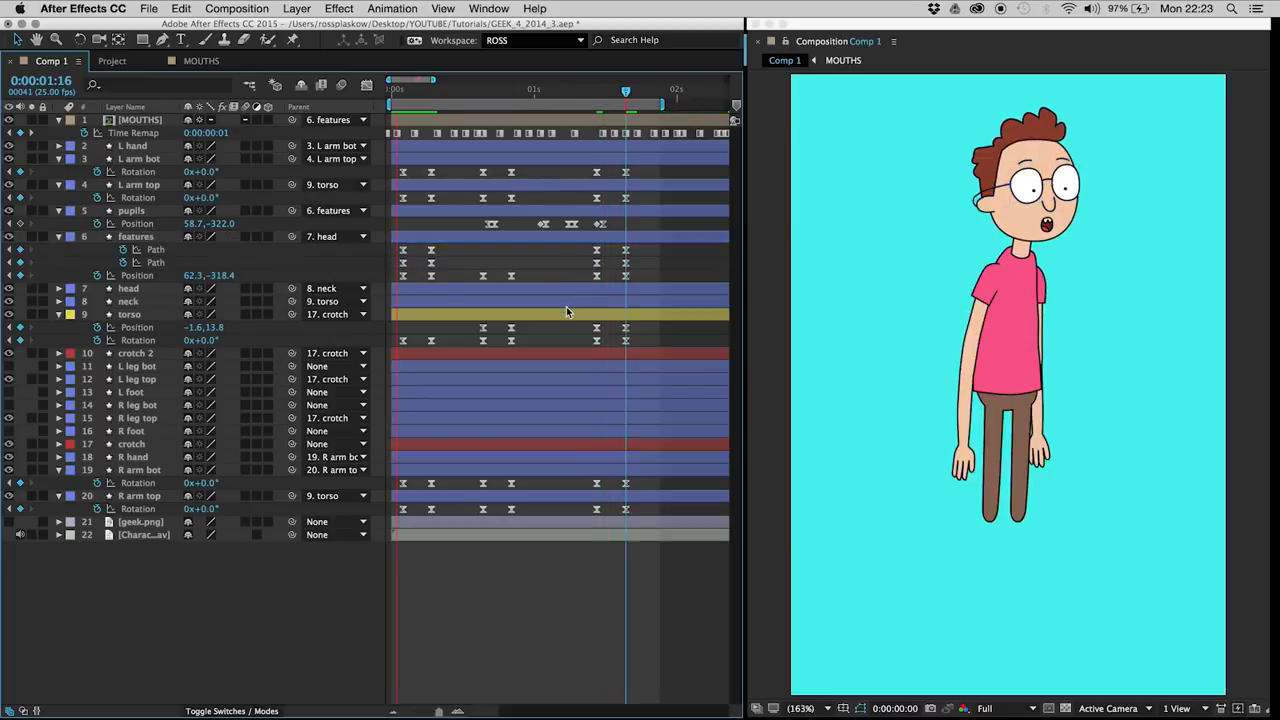
Step: Show more of the timeline, set the work area to start at 0:00:01:08, and review the next section of dialogue
{"action": "left_click_drag", "start_coordinate": [433, 79], "coordinate": [457, 79]}
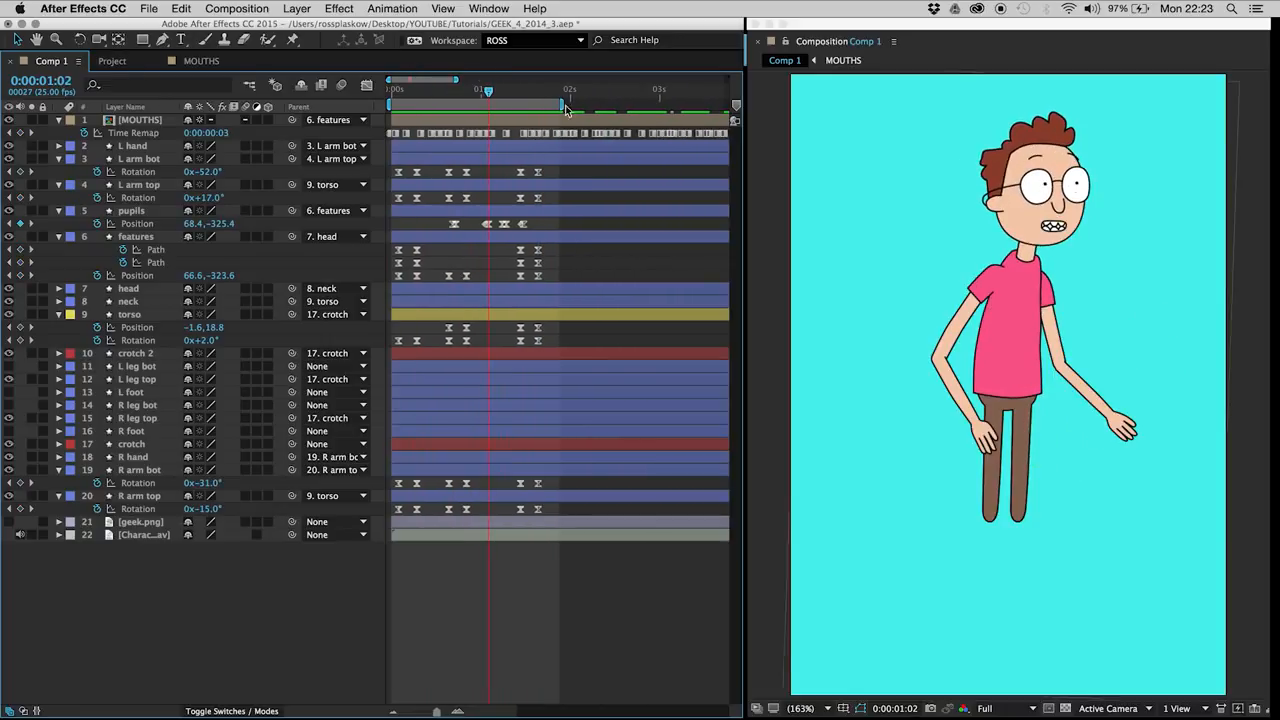
{"action": "left_click", "coordinate": [562, 91]}
{"action": "left_click_drag", "start_coordinate": [562, 91], "coordinate": [640, 95]}
{"action": "left_click_drag", "start_coordinate": [528, 90], "coordinate": [510, 90]}
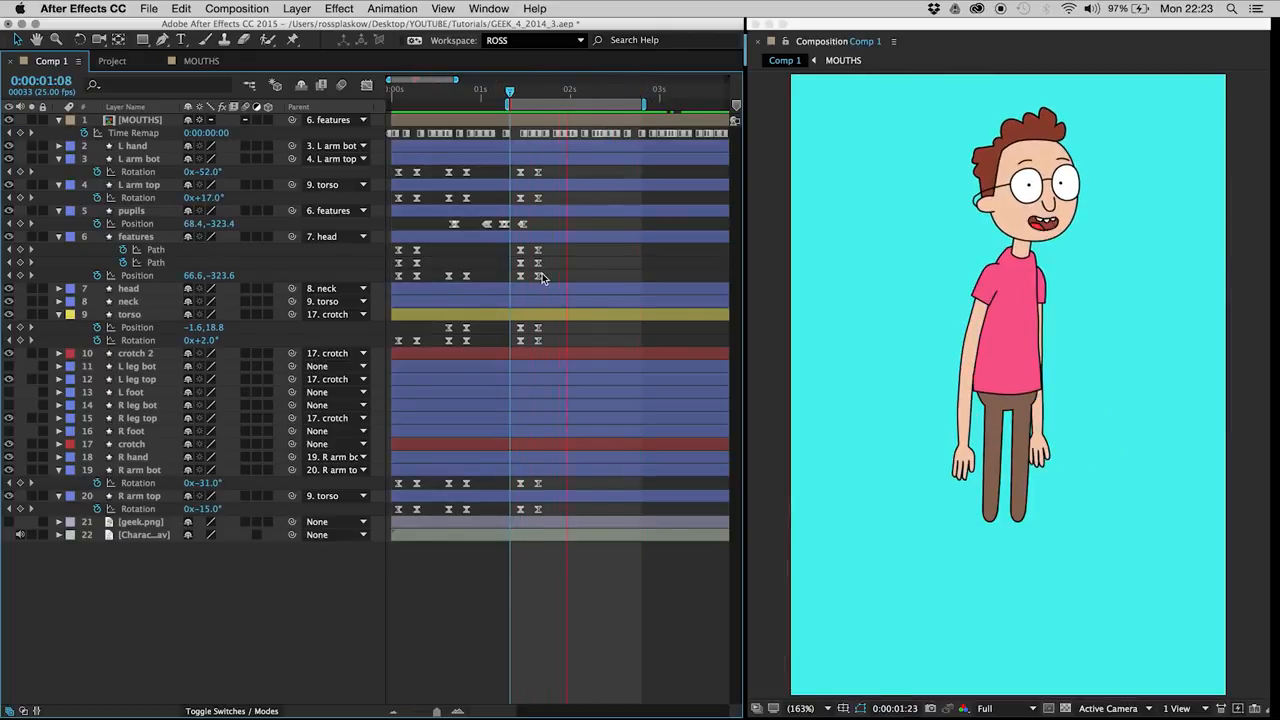
{"action": "left_click", "coordinate": [523, 91]}
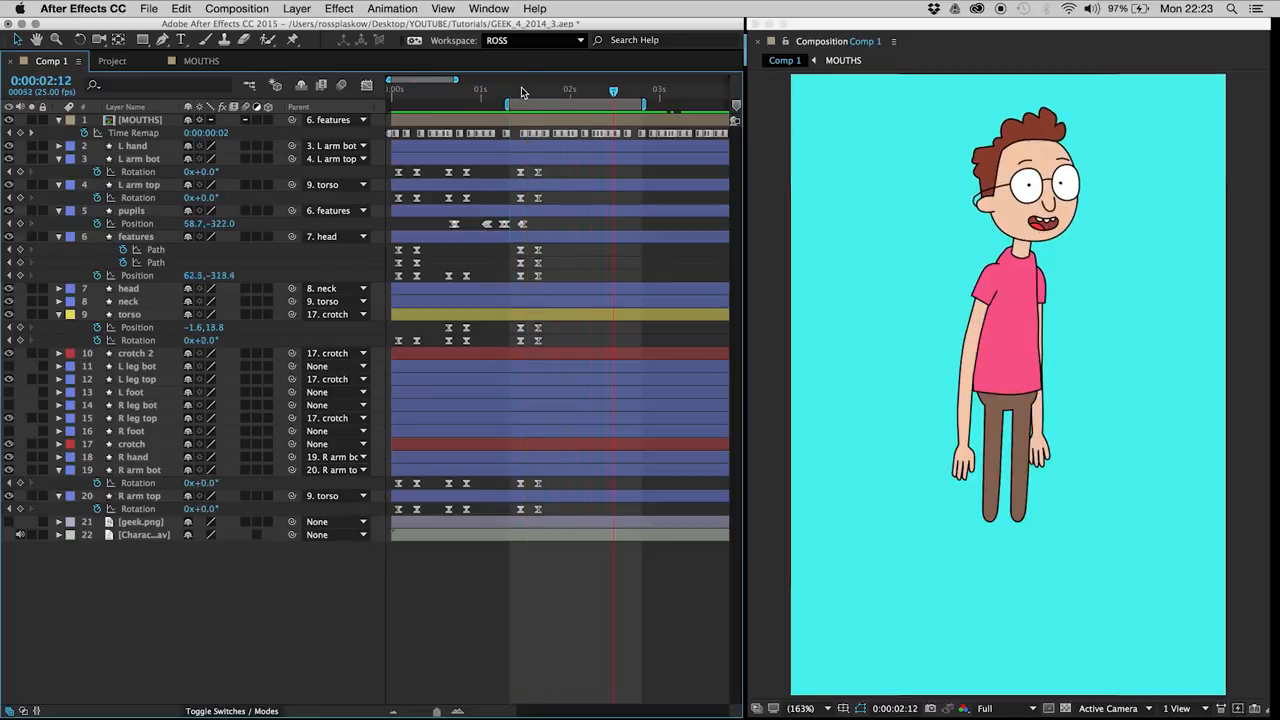
{"action": "left_click_drag", "start_coordinate": [524, 93], "coordinate": [549, 93]}
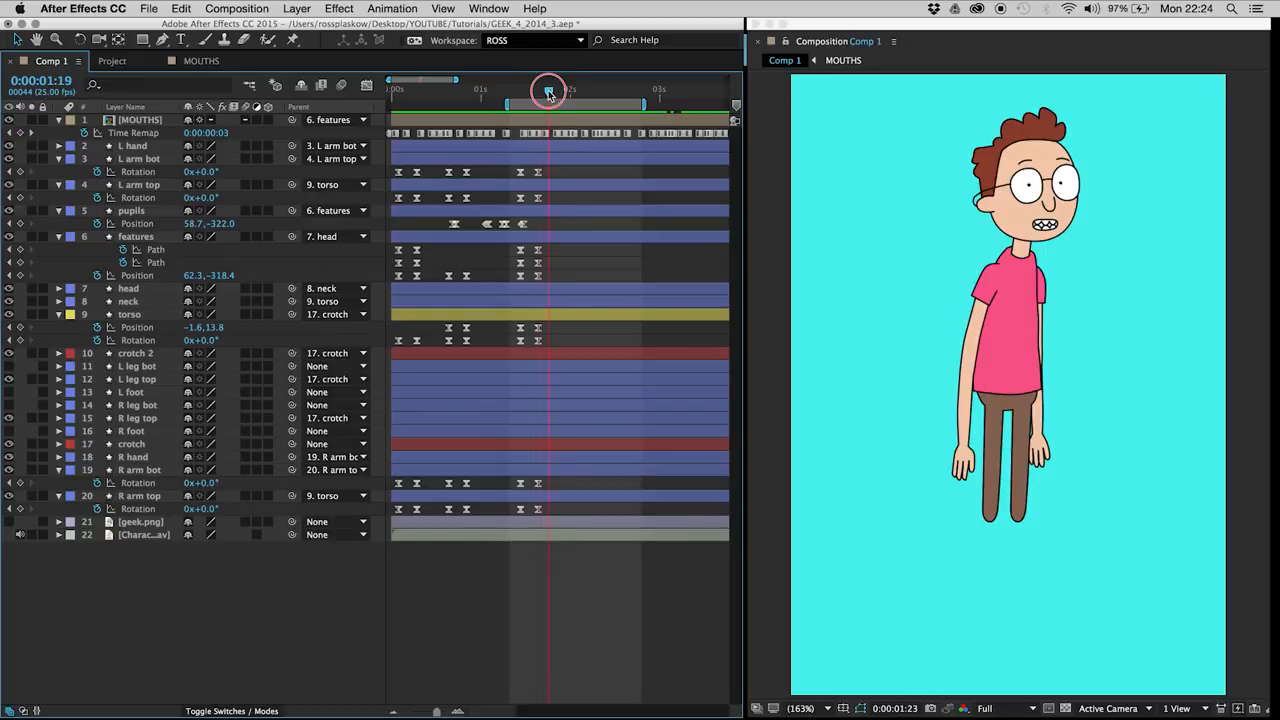
Step: Save the project, reopen GEEK_4_2014_3.aep from the recent files, and return to Comp 1
{"action": "key", "text": "super+s"}
{"action": "left_click", "coordinate": [148, 8]}
{"action": "mouse_move", "coordinate": [180, 54]}
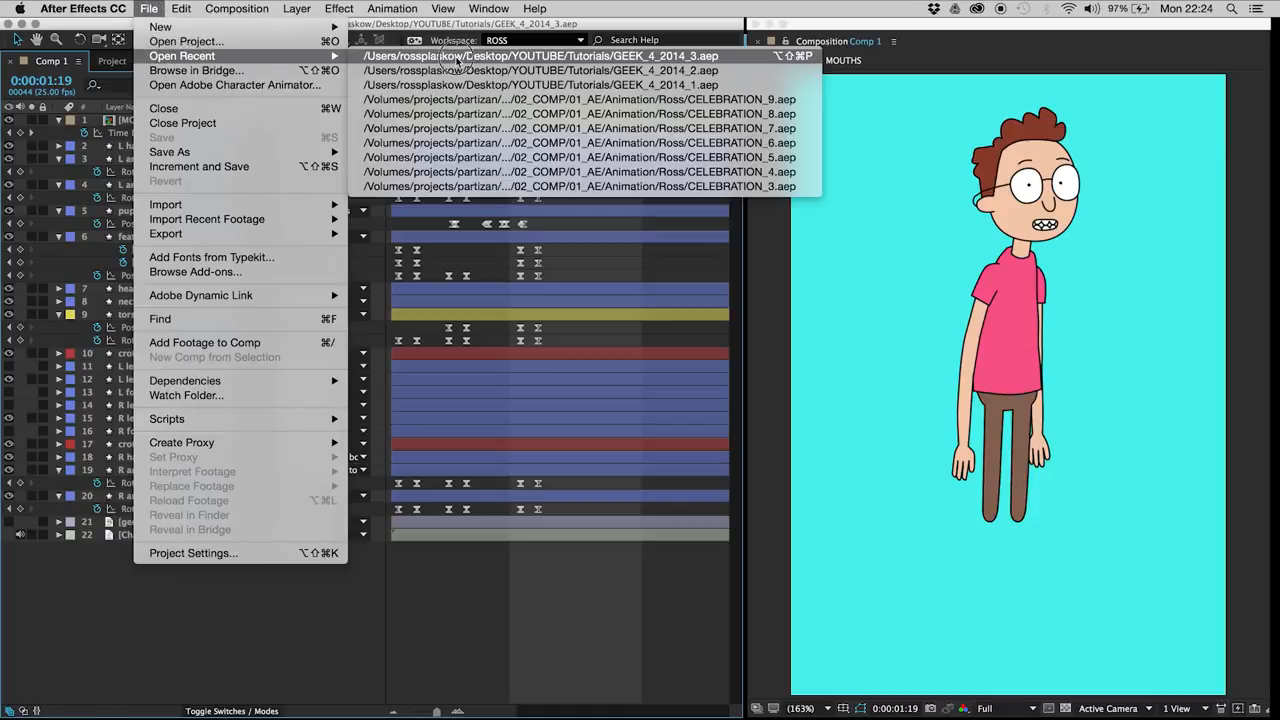
{"action": "left_click", "coordinate": [462, 54]}
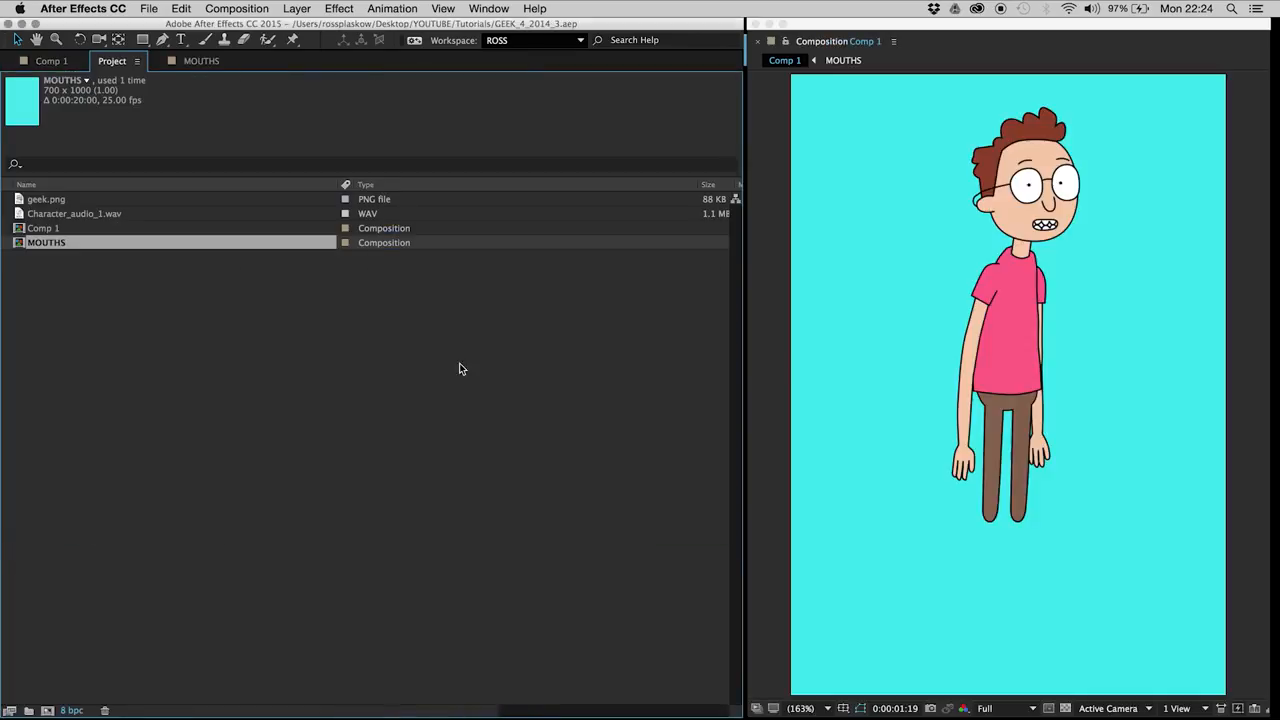
{"action": "left_click", "coordinate": [50, 61]}
Step: Add torso position and rotation keyframes at 0:00:01:20
{"action": "key", "text": "Page_Down"}
{"action": "left_click", "coordinate": [145, 329]}
{"action": "key", "text": "alt+p"}
Step: Try nudging the torso sideways at 0:00:02:00, and delete the resulting position keyframe
{"action": "key", "text": "Page_Down"}
{"action": "key", "text": "Page_Down"}
{"action": "key", "text": "Page_Down"}
{"action": "key", "text": "Page_Down"}
{"action": "key", "text": "Page_Down"}
{"action": "left_click", "coordinate": [144, 315]}
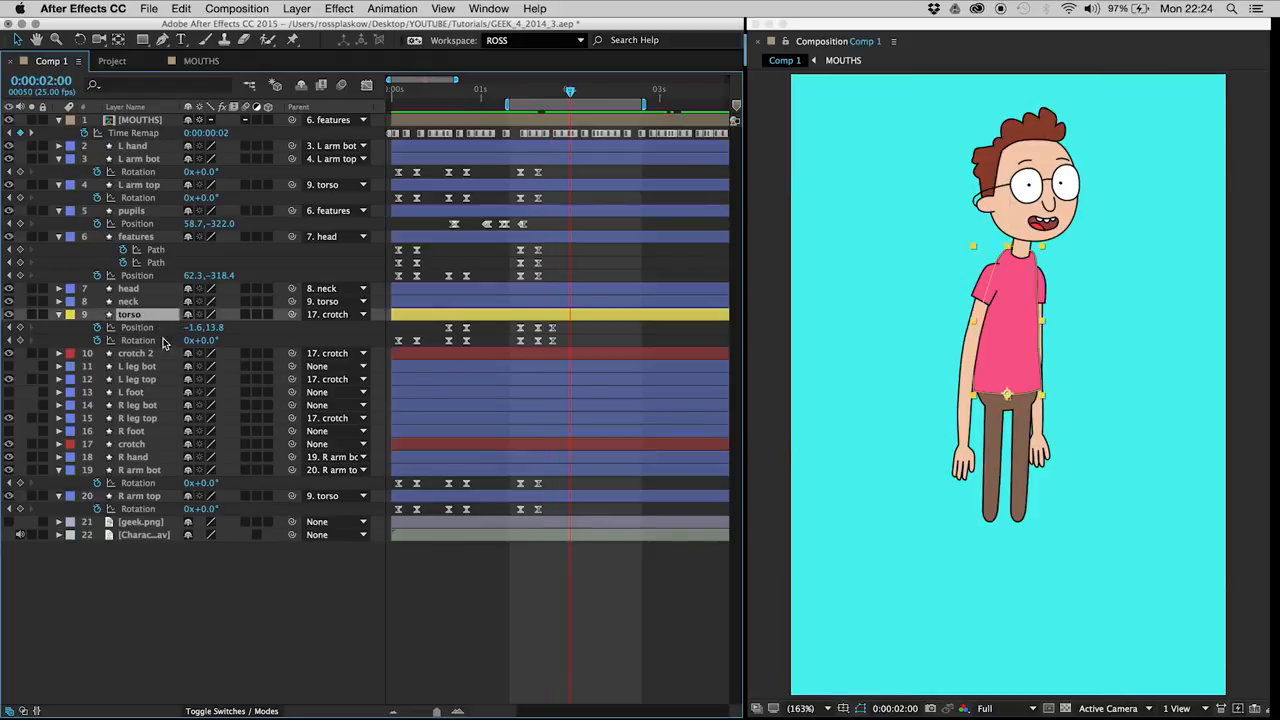
{"action": "key", "text": "shift+Left"}
{"action": "key", "text": "shift+Right"}
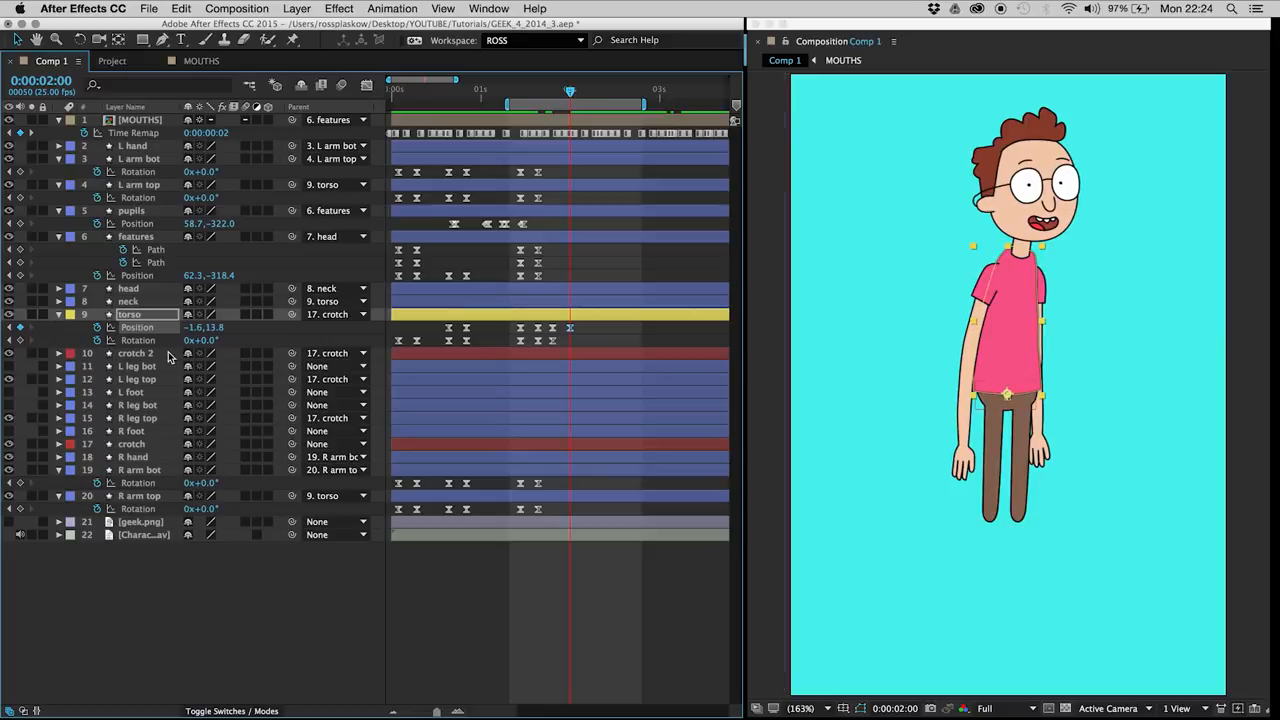
{"action": "left_click", "coordinate": [157, 318]}
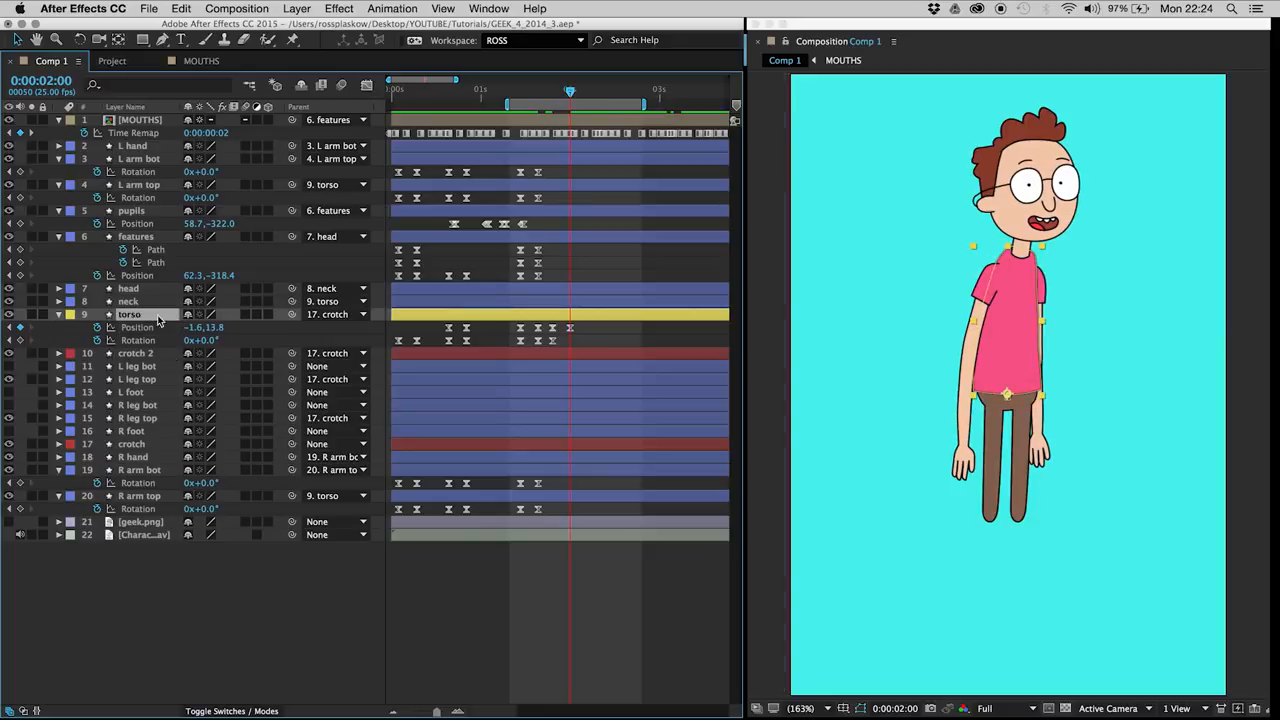
{"action": "left_click", "coordinate": [570, 328]}
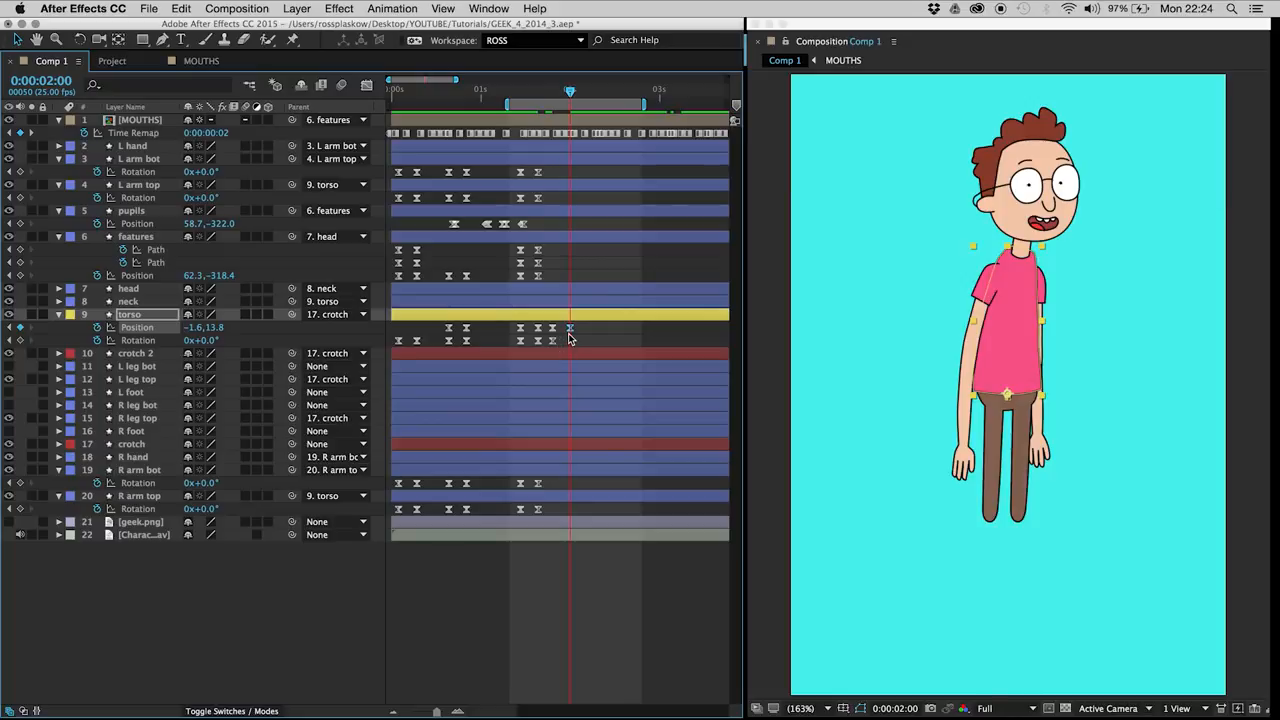
{"action": "key", "text": "Delete"}
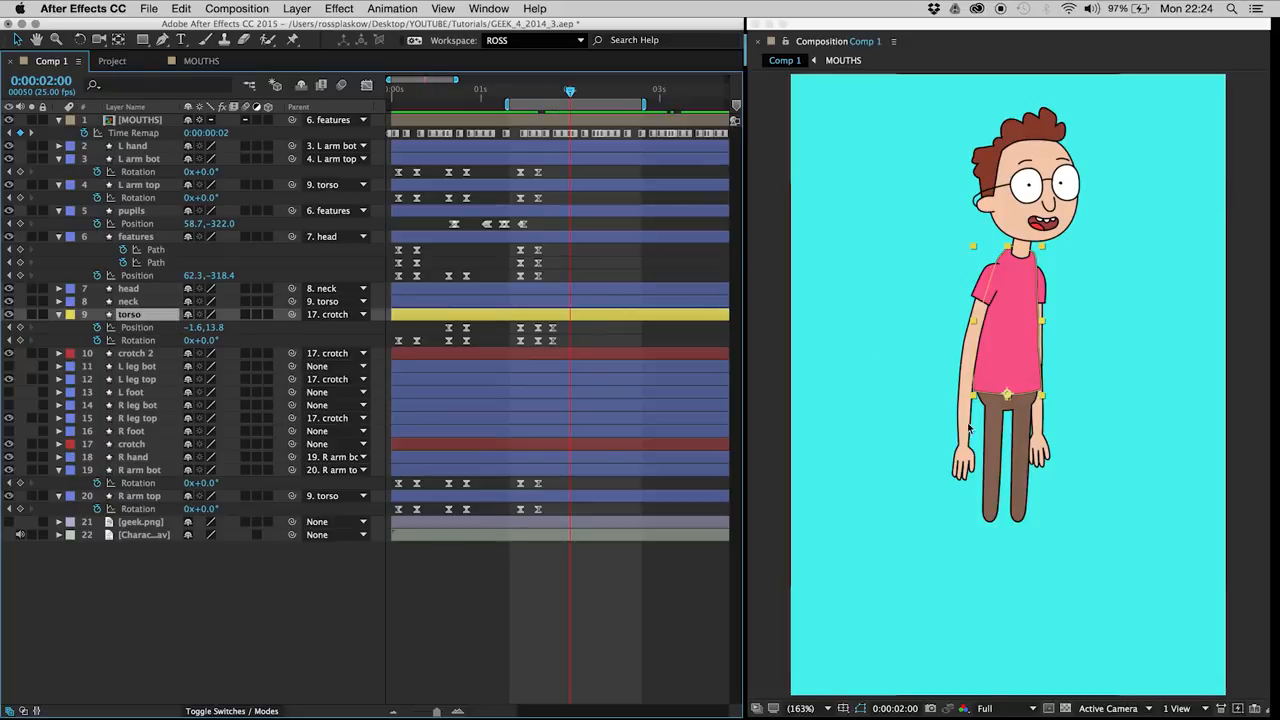
Step: Start position and rotation keyframing on the crotch layer at 0:00:01:20, with both properties displayed
{"action": "left_click_drag", "start_coordinate": [447, 95], "coordinate": [556, 96]}
{"action": "key", "text": "Page_Up"}
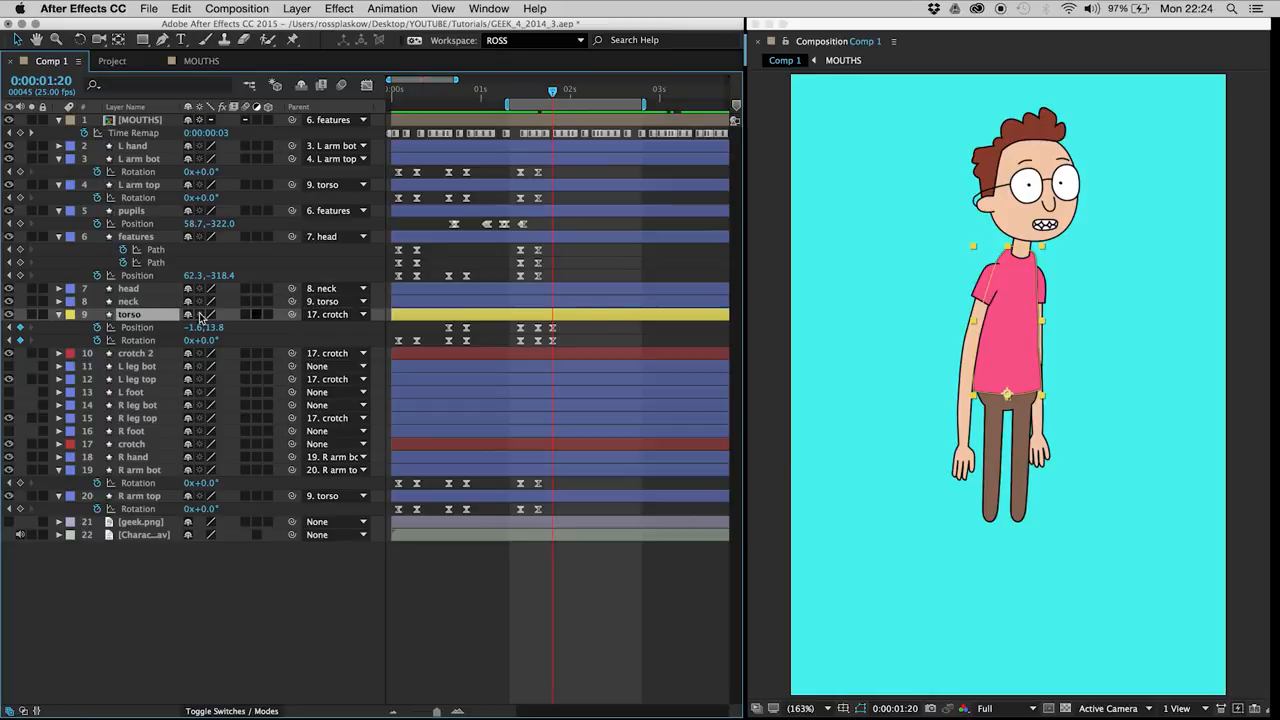
{"action": "left_click", "coordinate": [128, 444]}
{"action": "key", "text": "p"}
{"action": "left_click", "coordinate": [97, 458]}
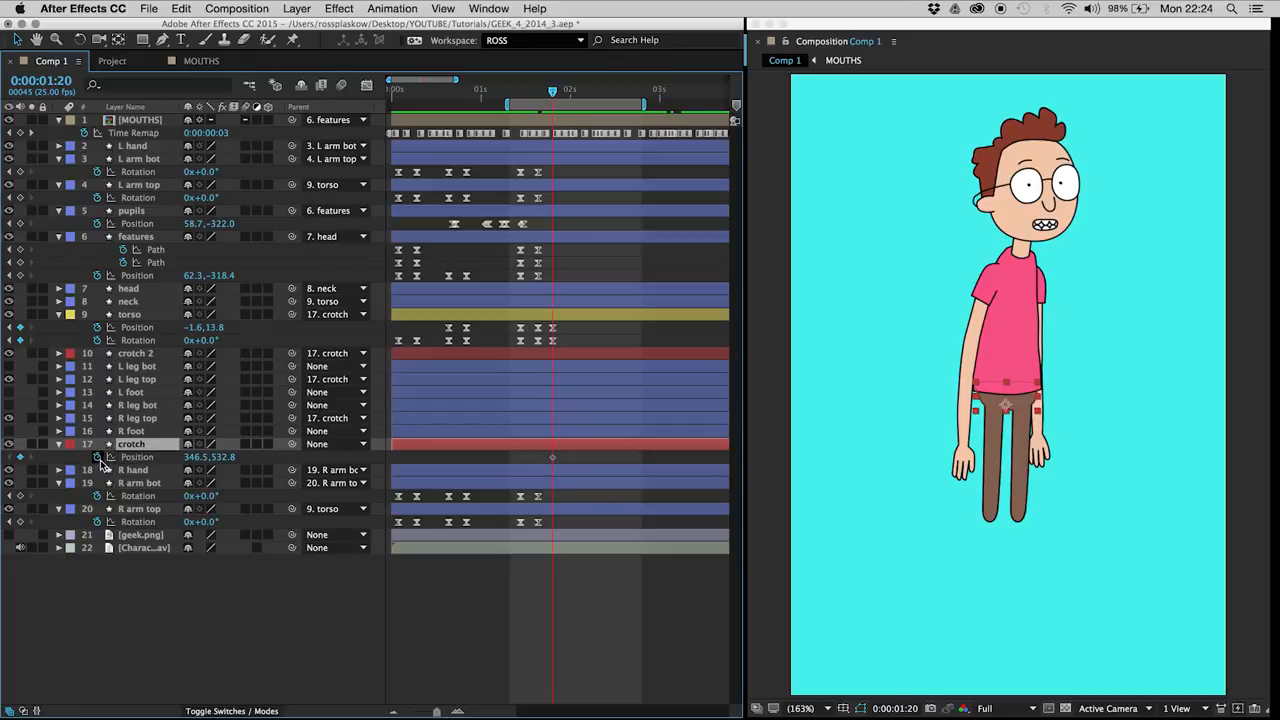
{"action": "key", "text": "r"}
{"action": "left_click", "coordinate": [97, 457]}
{"action": "key", "text": "u"}
Step: Keyframe the crotch at 0:00:02:00 with position 330.5, 533.8 and rotation -3° so the body leans back
{"action": "key", "text": "Page_Down"}
{"action": "key", "text": "Page_Down"}
{"action": "key", "text": "Page_Down"}
{"action": "key", "text": "Page_Down"}
{"action": "key", "text": "Page_Down"}
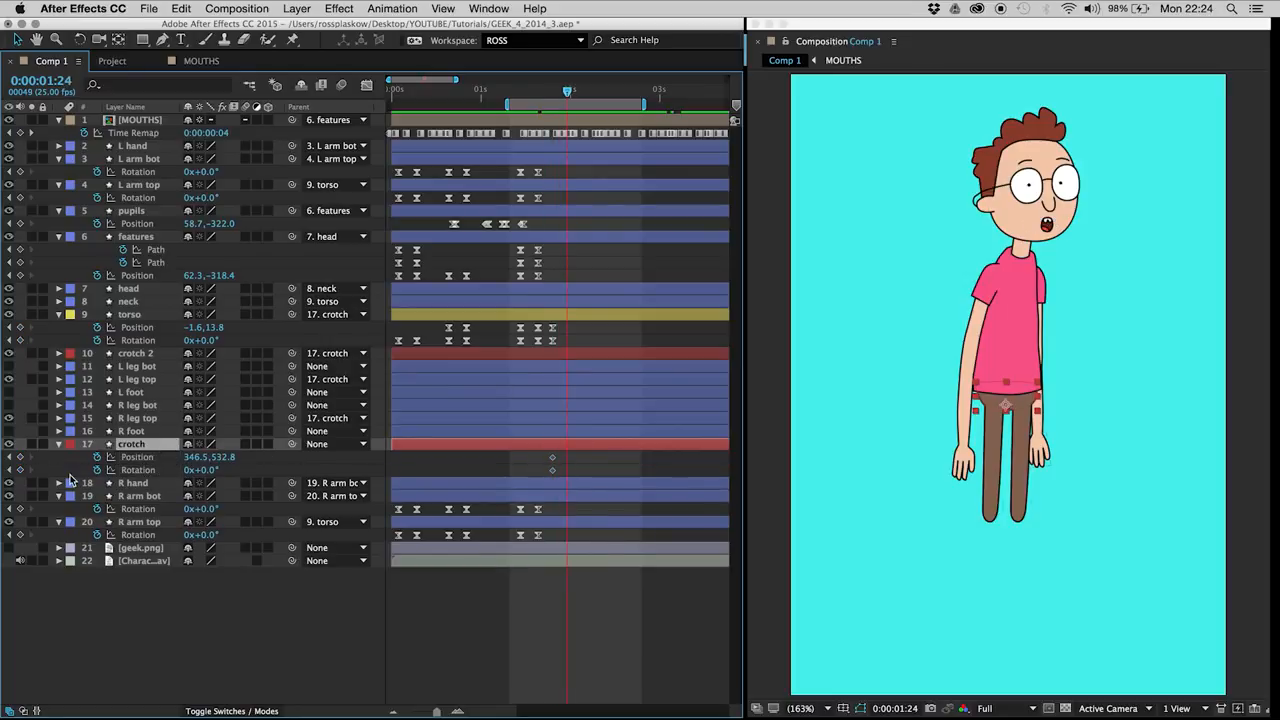
{"action": "left_click", "coordinate": [20, 457]}
{"action": "left_click", "coordinate": [20, 470]}
{"action": "left_click", "coordinate": [168, 446]}
{"action": "key", "text": "shift+Left"}
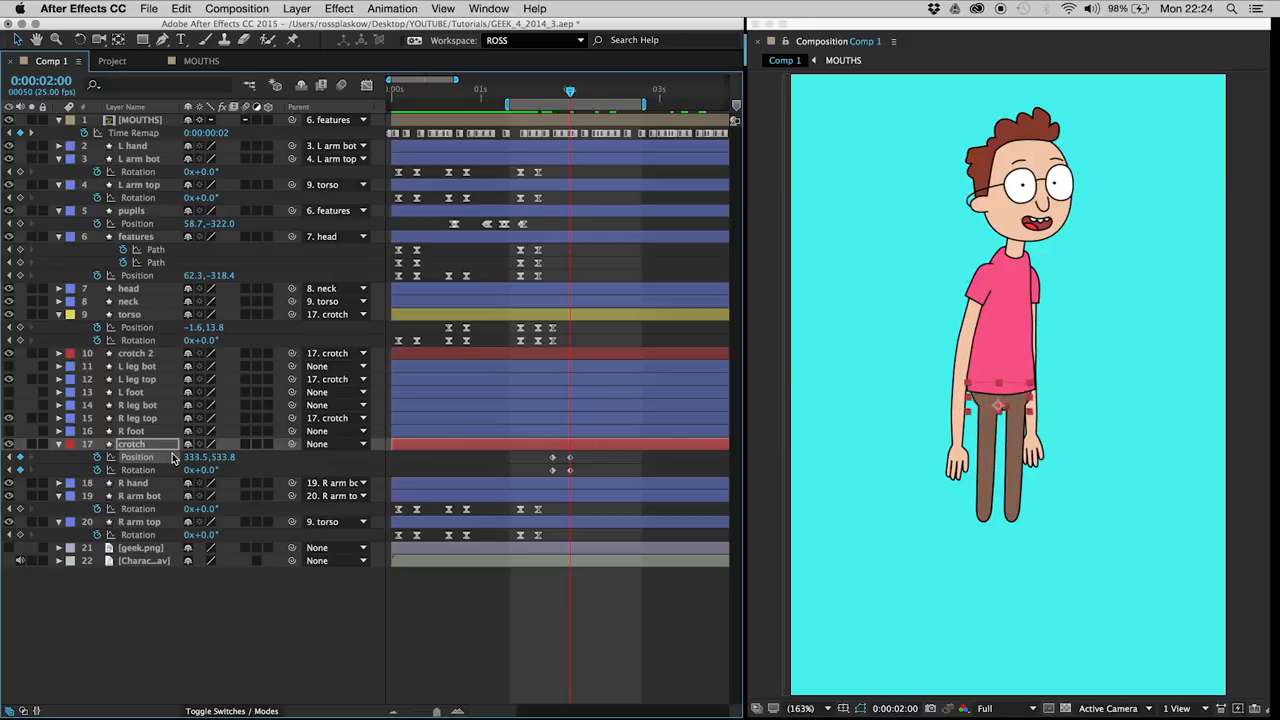
{"action": "key", "text": "shift+Left"}
{"action": "left_click_drag", "start_coordinate": [203, 470], "coordinate": [201, 470]}
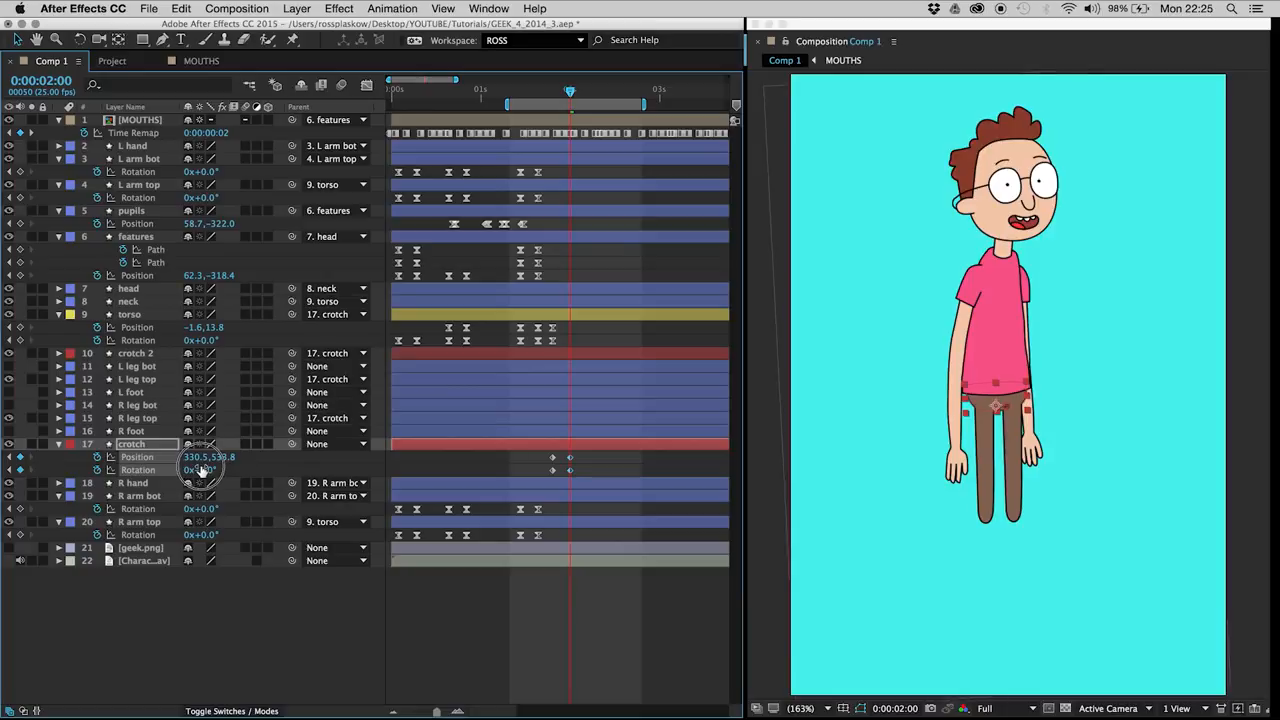
Step: Apply Easy Ease to the crotch position and rotation keyframes, and preview the lean
{"action": "left_click", "coordinate": [545, 460]}
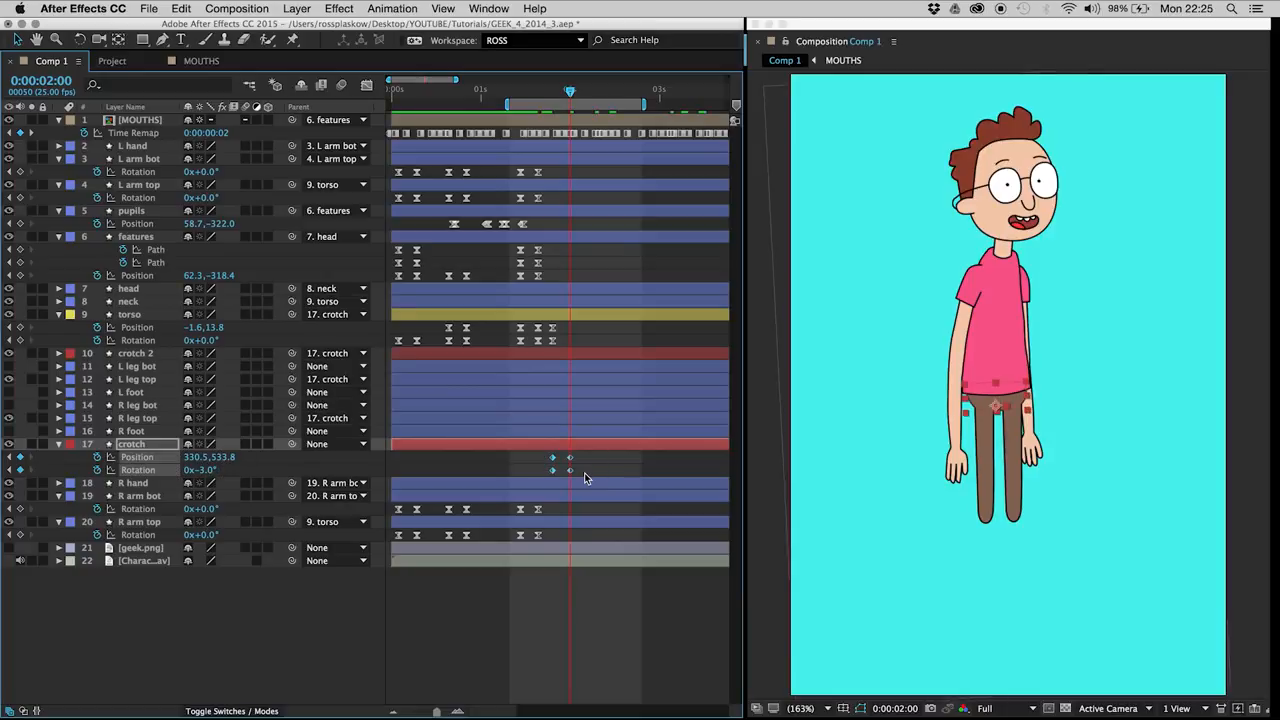
{"action": "left_click", "coordinate": [586, 460]}
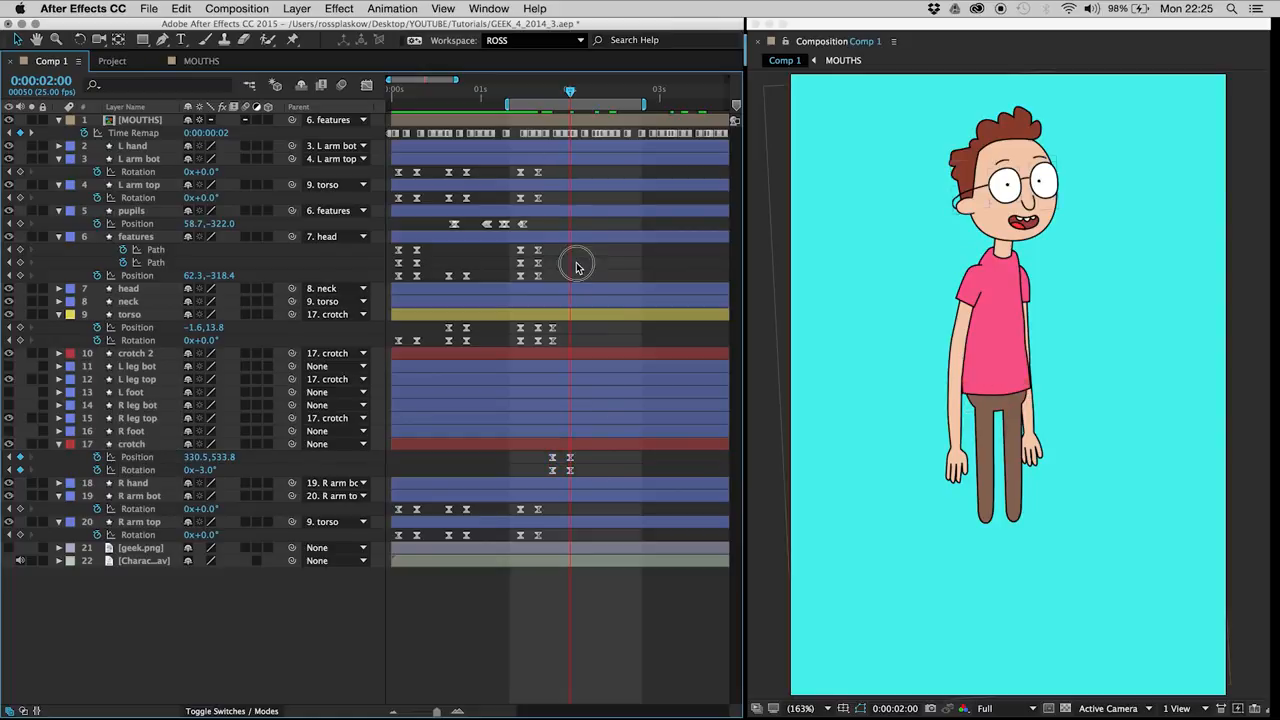
{"action": "key", "text": "space"}
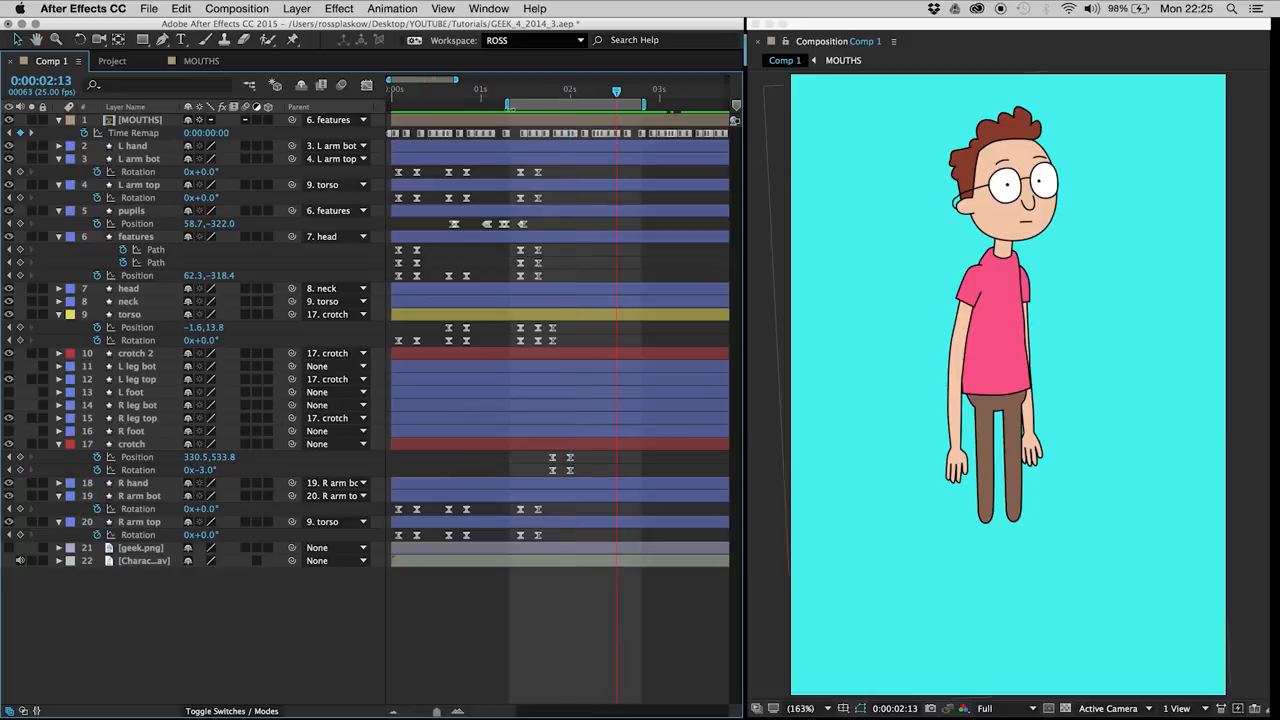
Step: Shift the two pairs of crotch keyframes earlier to 0:00:01:11 and 0:00:01:17, and play the motion
{"action": "left_click", "coordinate": [517, 93]}
{"action": "mouse_move", "coordinate": [543, 457]}
{"action": "left_mouse_down"}
{"action": "mouse_move", "coordinate": [579, 474]}
{"action": "mouse_move", "coordinate": [520, 463]}
{"action": "left_mouse_up"}
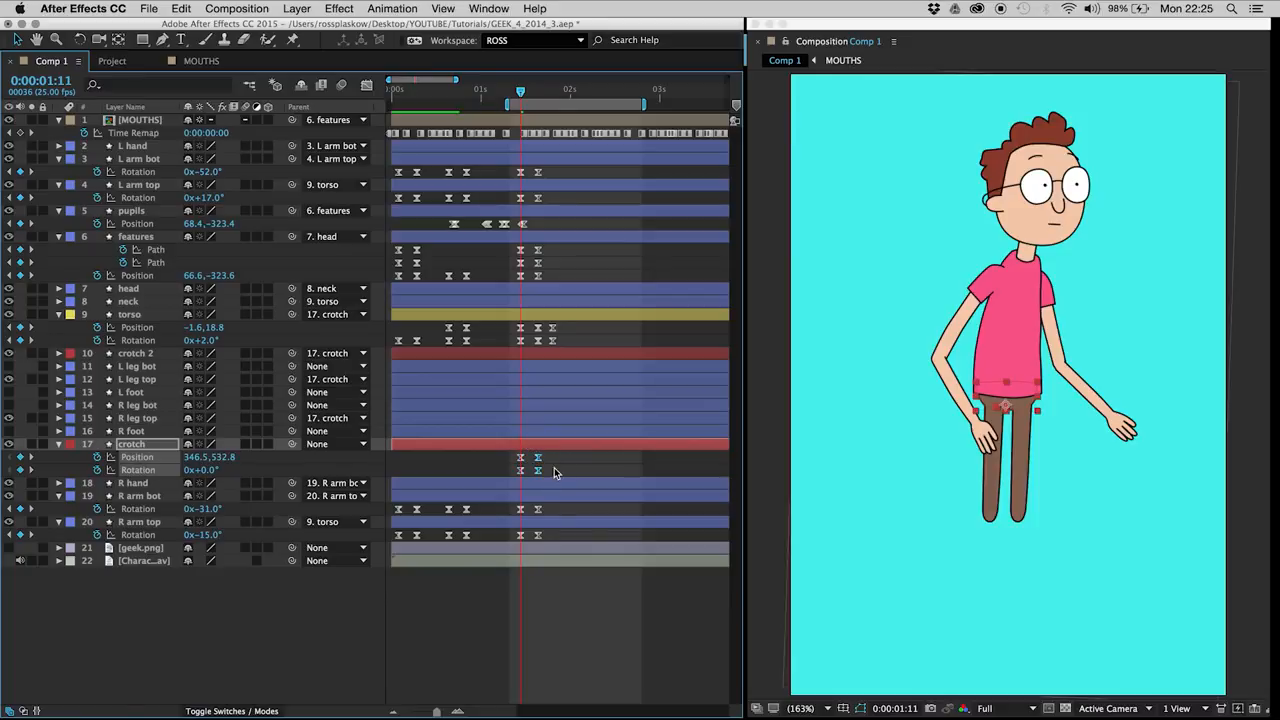
{"action": "left_click", "coordinate": [556, 470]}
{"action": "key", "text": "space"}
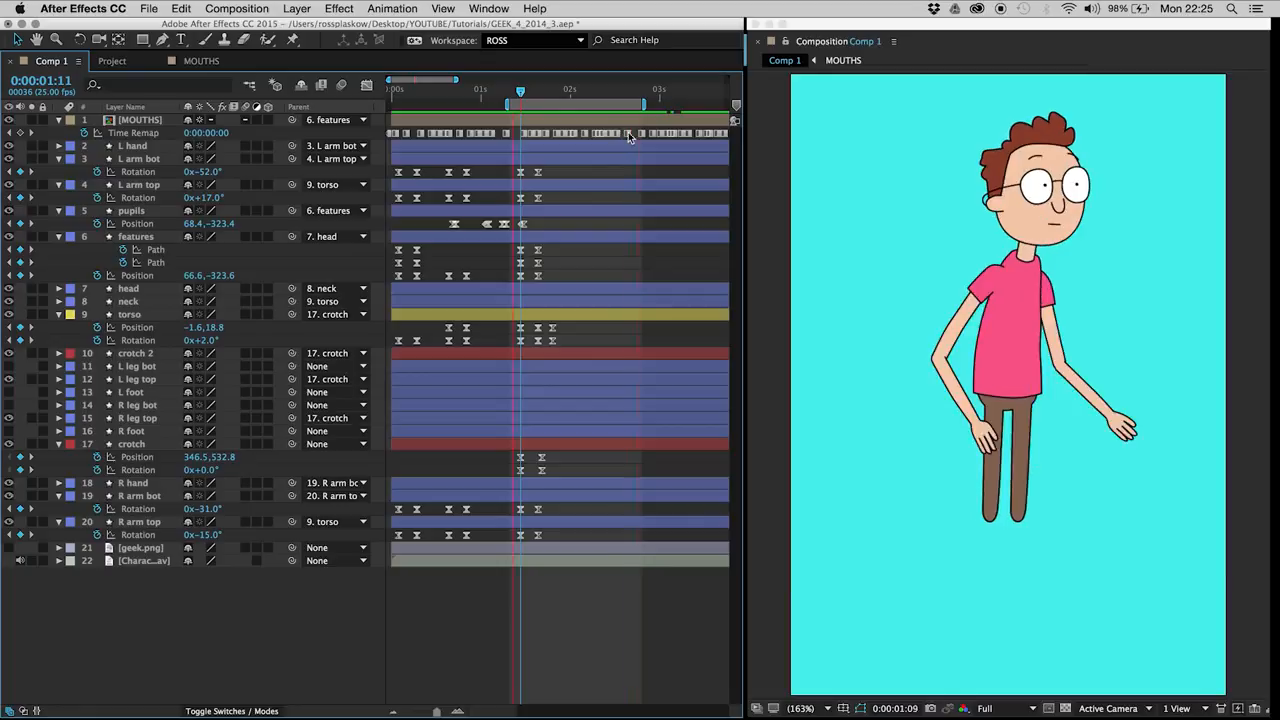
Step: Add crotch position and rotation keyframes at 0:00:02:04 to hold the leaning pose
{"action": "key", "text": "space"}
{"action": "left_click", "coordinate": [20, 457]}
{"action": "left_click", "coordinate": [20, 470]}
Step: Copy the upright crotch position and rotation keyframes from 0:00:01:11 and paste them at 0:00:02:09
{"action": "key", "text": "Page_Down"}
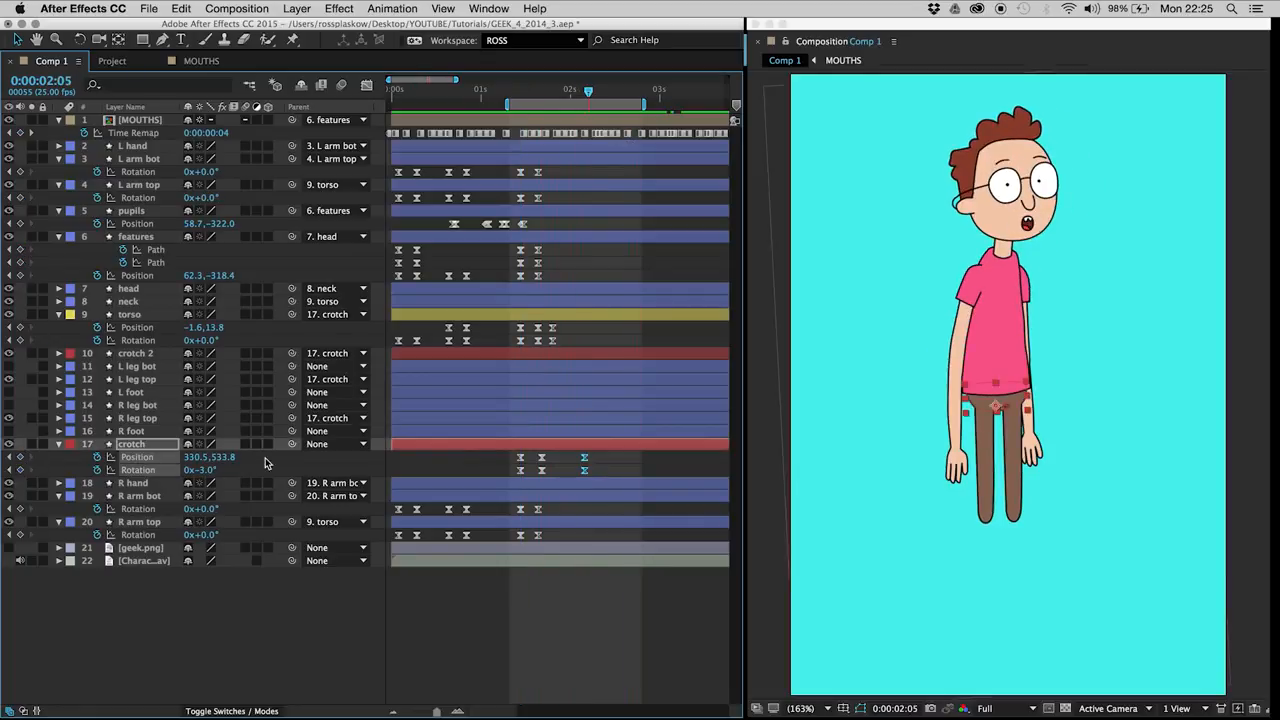
{"action": "key", "text": "Page_Down"}
{"action": "key", "text": "Page_Down"}
{"action": "left_click", "coordinate": [20, 457]}
{"action": "left_click", "coordinate": [20, 470]}
{"action": "left_click_drag", "start_coordinate": [531, 457], "coordinate": [507, 475]}
{"action": "key", "text": "super+c"}
{"action": "key", "text": "super+v"}
{"action": "left_click", "coordinate": [598, 260]}
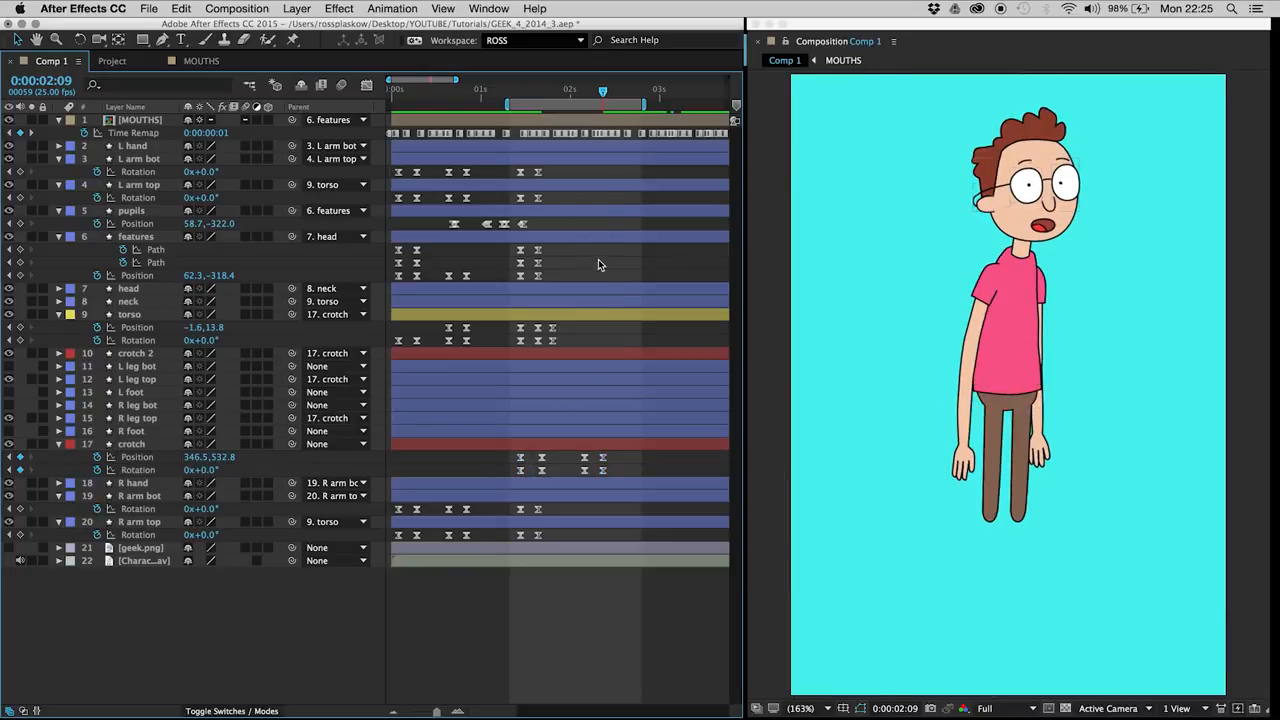
Step: Save the latest changes, reload GEEK_4_2014_3.aep from the recent files, and go back to Comp 1
{"action": "key", "text": "super+s"}
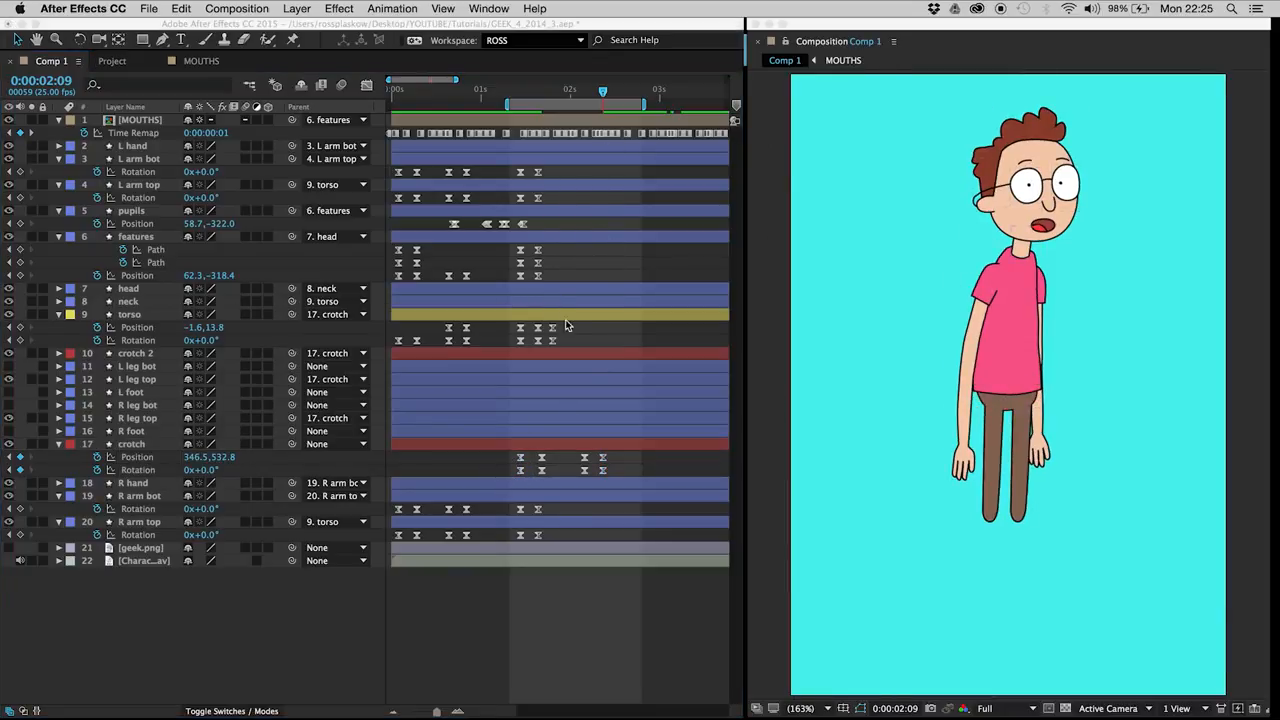
{"action": "left_click", "coordinate": [591, 333]}
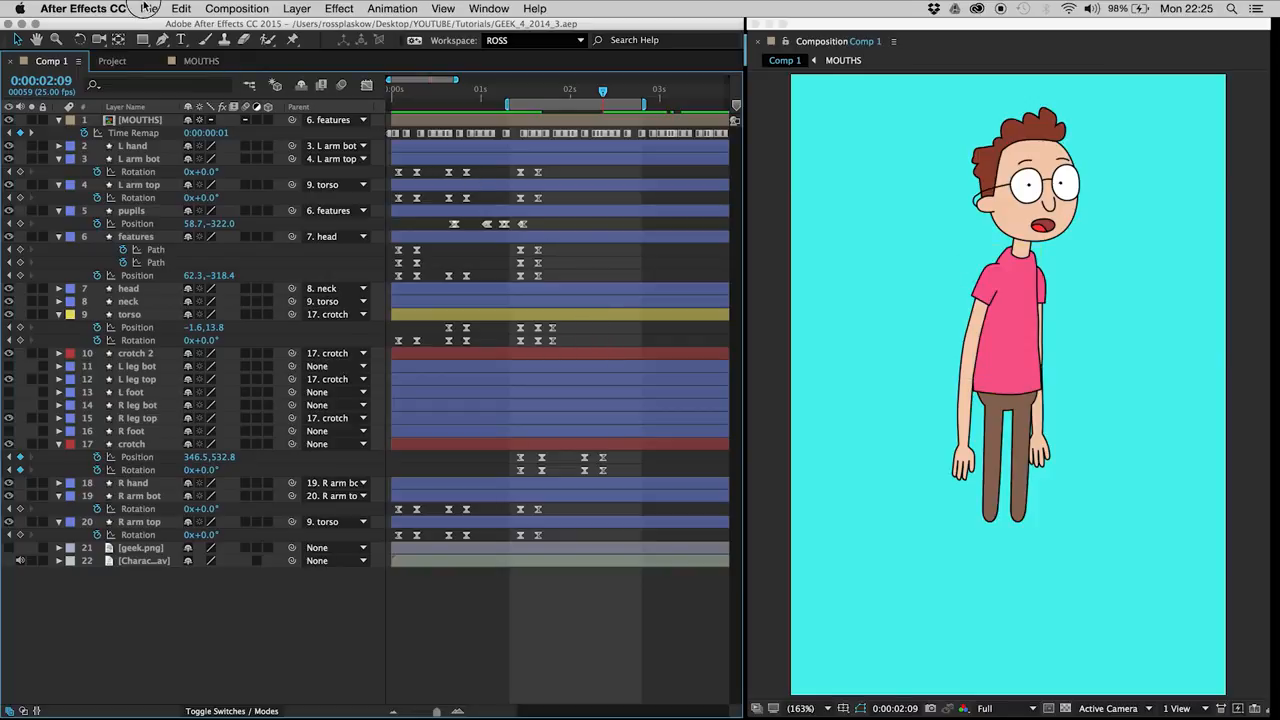
{"action": "left_click", "coordinate": [148, 8]}
{"action": "mouse_move", "coordinate": [182, 56]}
{"action": "left_click", "coordinate": [480, 56]}
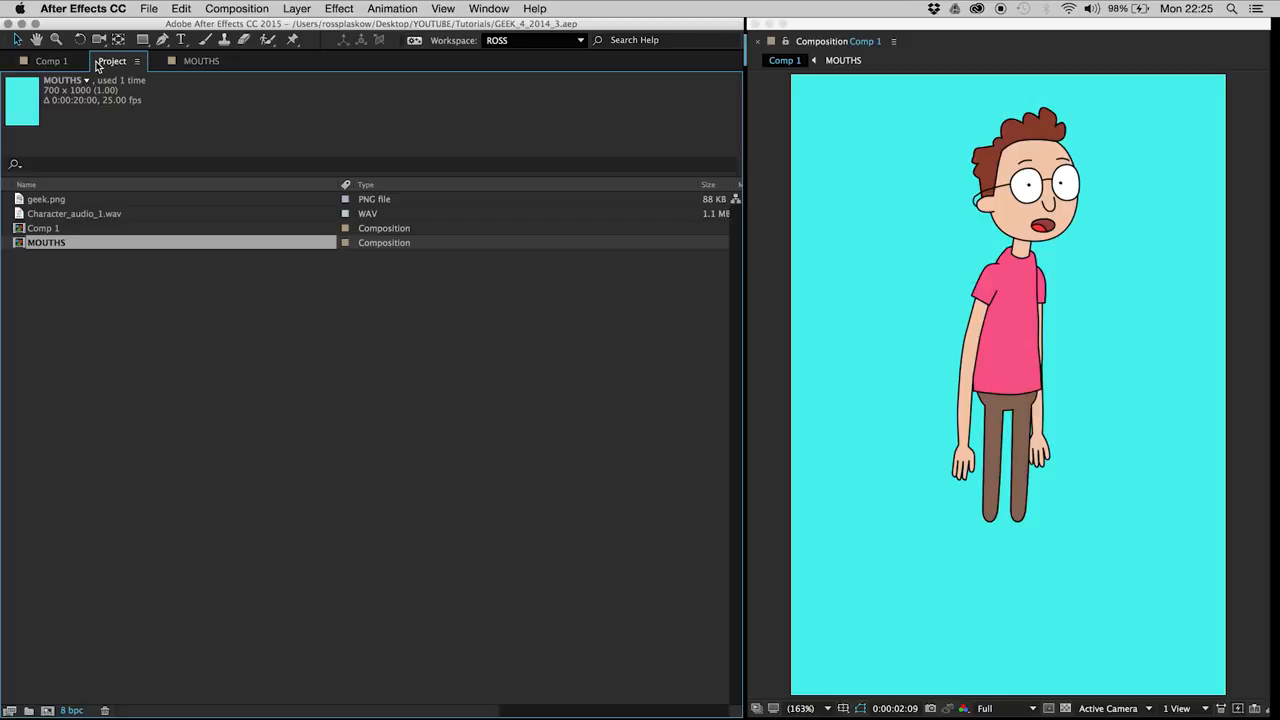
{"action": "left_click", "coordinate": [139, 62]}
{"action": "left_click", "coordinate": [150, 75]}
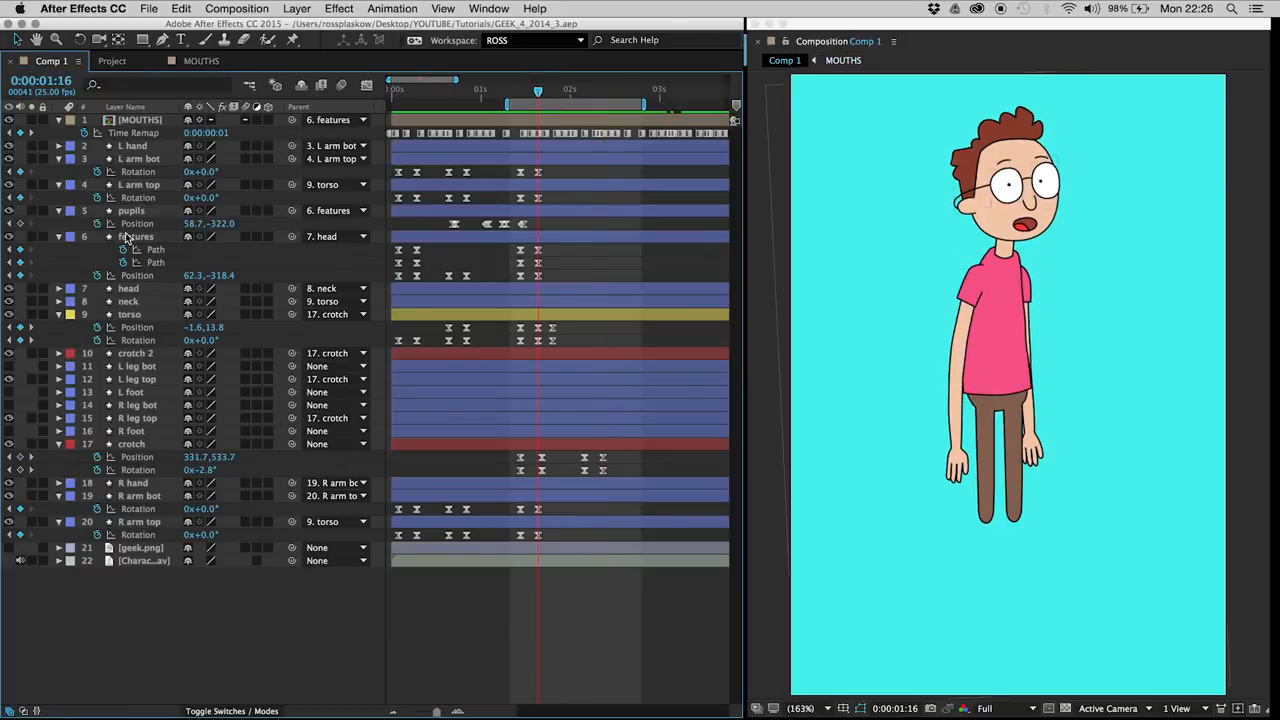
Step: Rotate R arm top to -9° and R arm bot to -63° at 0:00:01:16, and preview the gesture
{"action": "left_click", "coordinate": [150, 497]}
{"action": "left_click", "coordinate": [153, 522]}
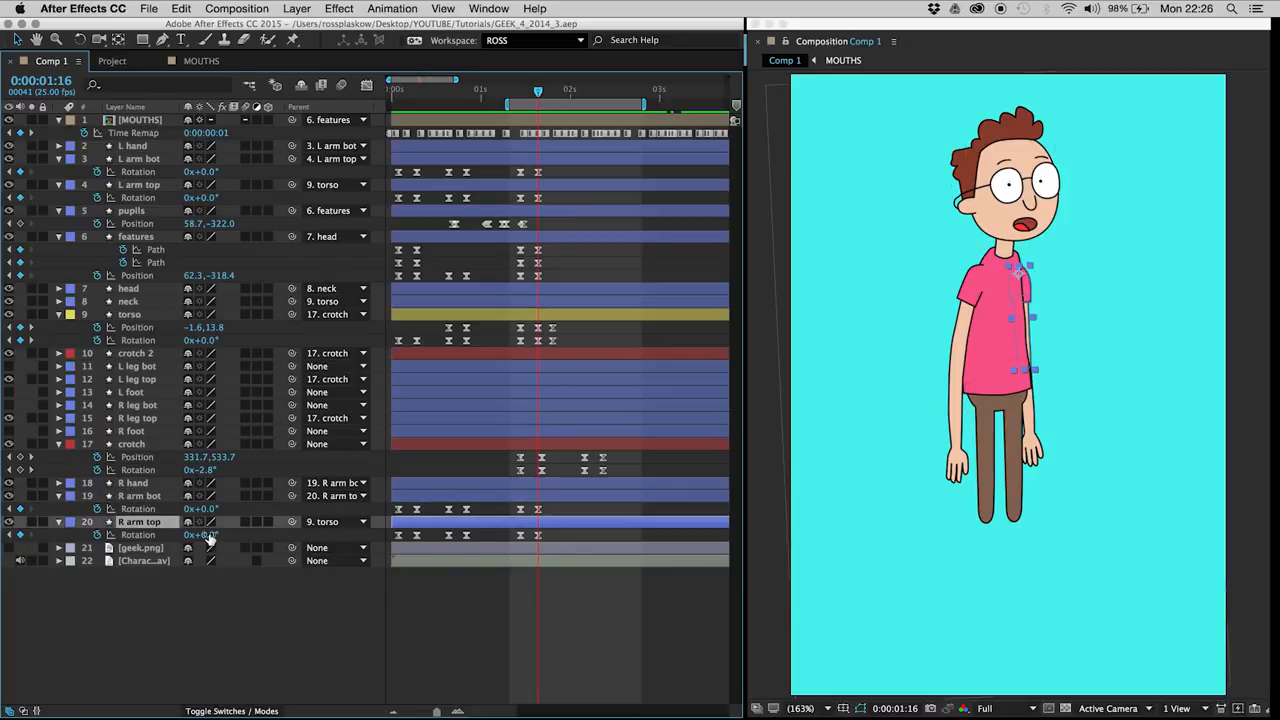
{"action": "left_click_drag", "start_coordinate": [206, 534], "coordinate": [171, 522]}
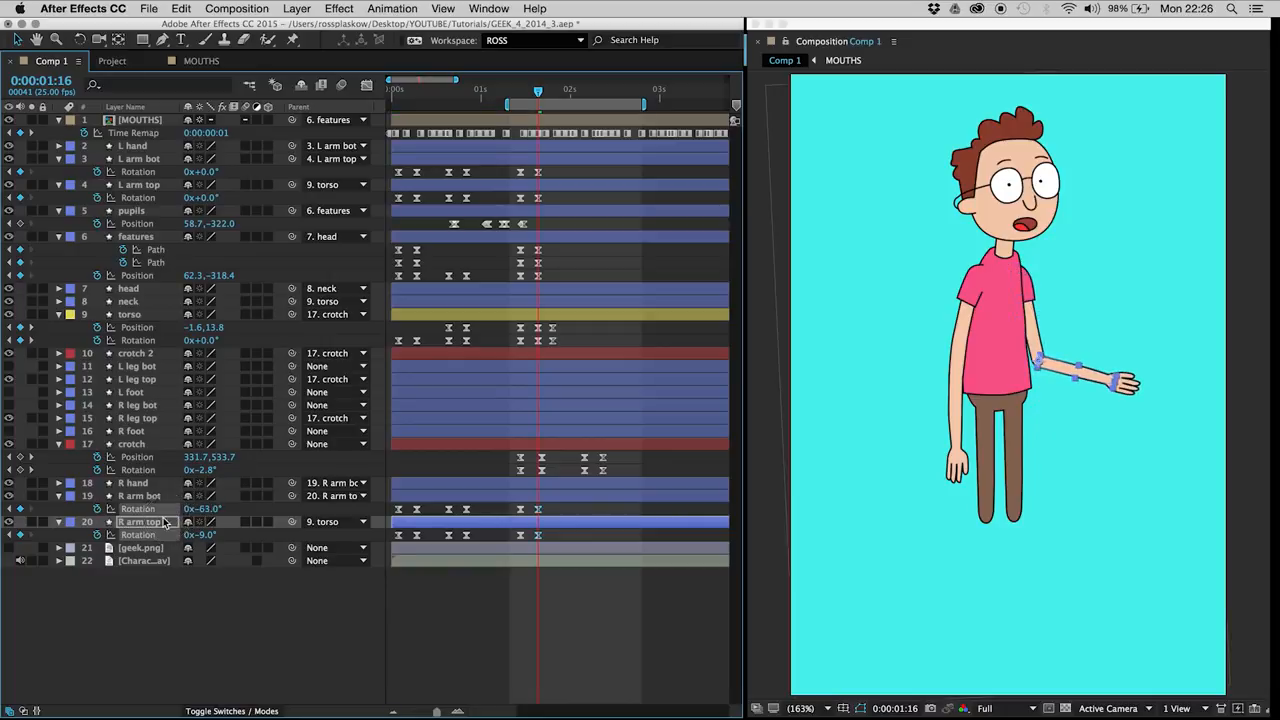
{"action": "left_click", "coordinate": [522, 602]}
{"action": "key", "text": "space"}
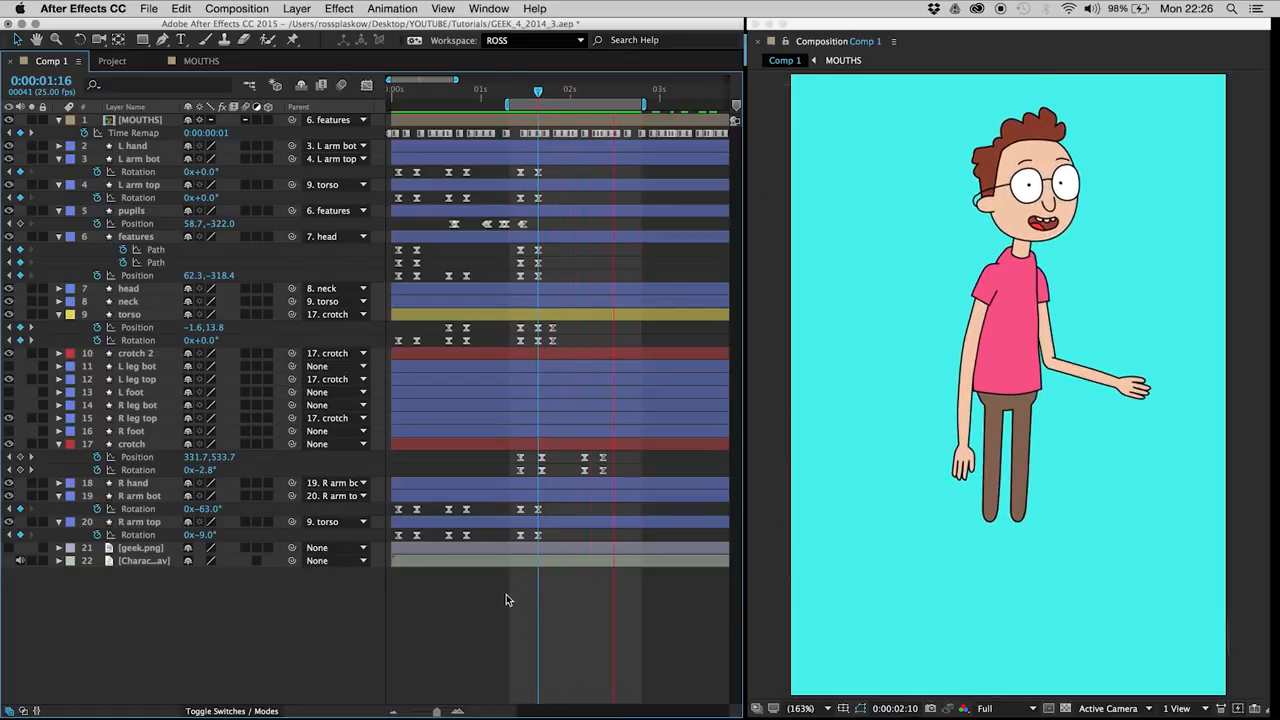
Step: Add rotation keyframes for R arm bot and R arm top at 0:00:02:04 to hold the raised arm
{"action": "left_click", "coordinate": [580, 92]}
{"action": "key", "text": "Page_Down"}
{"action": "left_click", "coordinate": [20, 509]}
{"action": "left_click", "coordinate": [20, 535]}
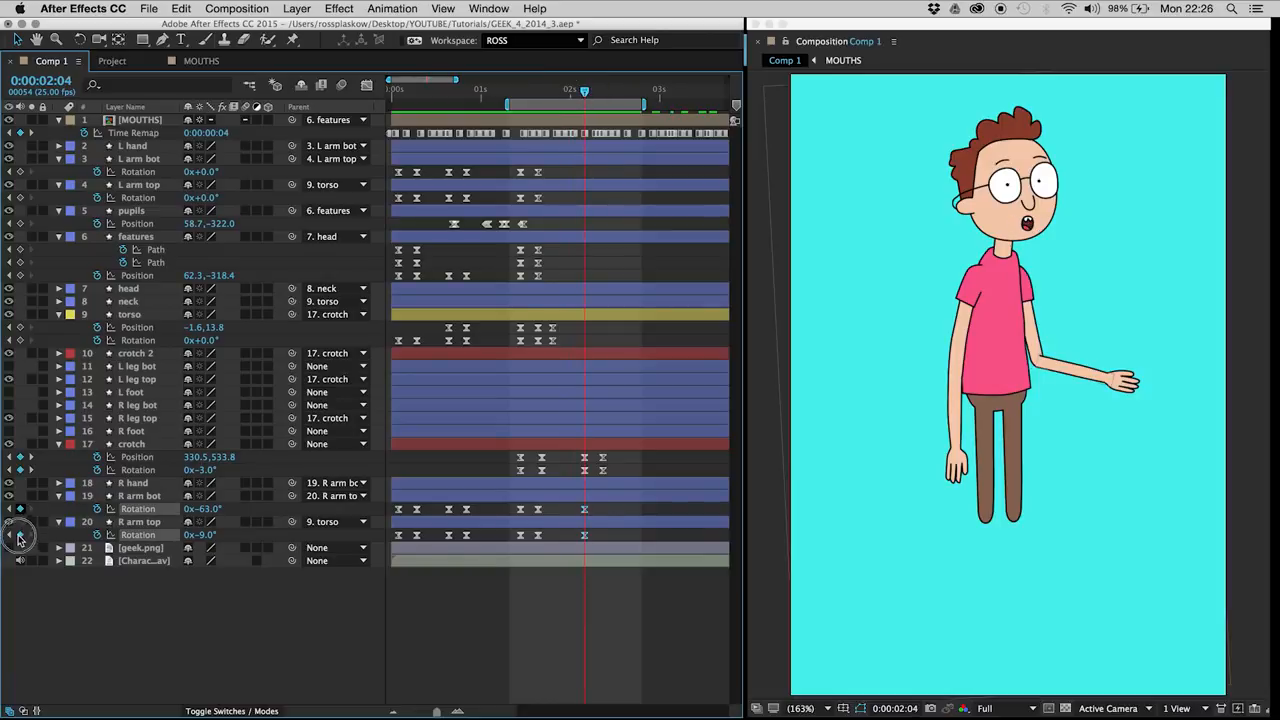
Step: At 0:00:02:09, rotate R arm bot to -13° and R arm top to -2° to lower the raised arm
{"action": "key", "text": "Page_Down"}
{"action": "key", "text": "Page_Down"}
{"action": "key", "text": "Page_Down"}
{"action": "key", "text": "Page_Down"}
{"action": "key", "text": "Page_Down"}
{"action": "key", "text": "Page_Down"}
{"action": "left_click", "coordinate": [194, 628]}
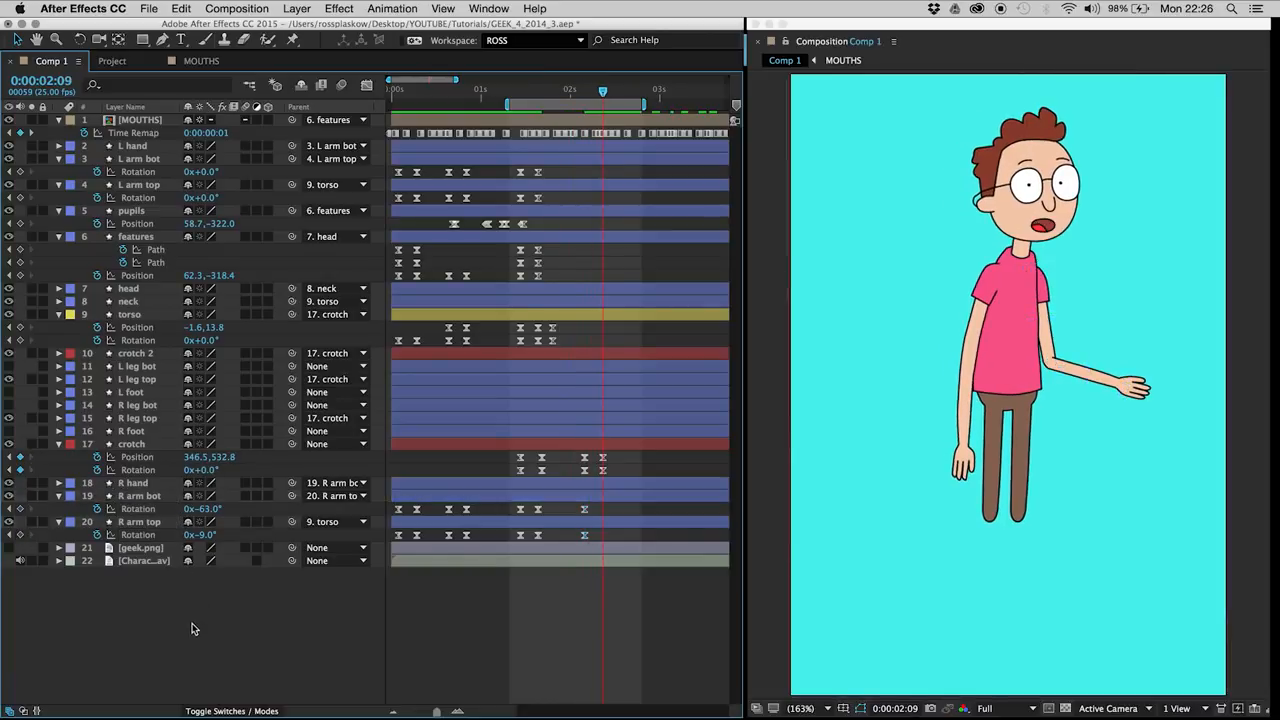
{"action": "mouse_move", "coordinate": [203, 509]}
{"action": "left_mouse_down"}
{"action": "mouse_move", "coordinate": [200, 457]}
{"action": "mouse_move", "coordinate": [205, 532]}
{"action": "mouse_move", "coordinate": [200, 494]}
{"action": "mouse_move", "coordinate": [205, 512]}
{"action": "left_mouse_up"}
{"action": "left_click", "coordinate": [236, 608]}
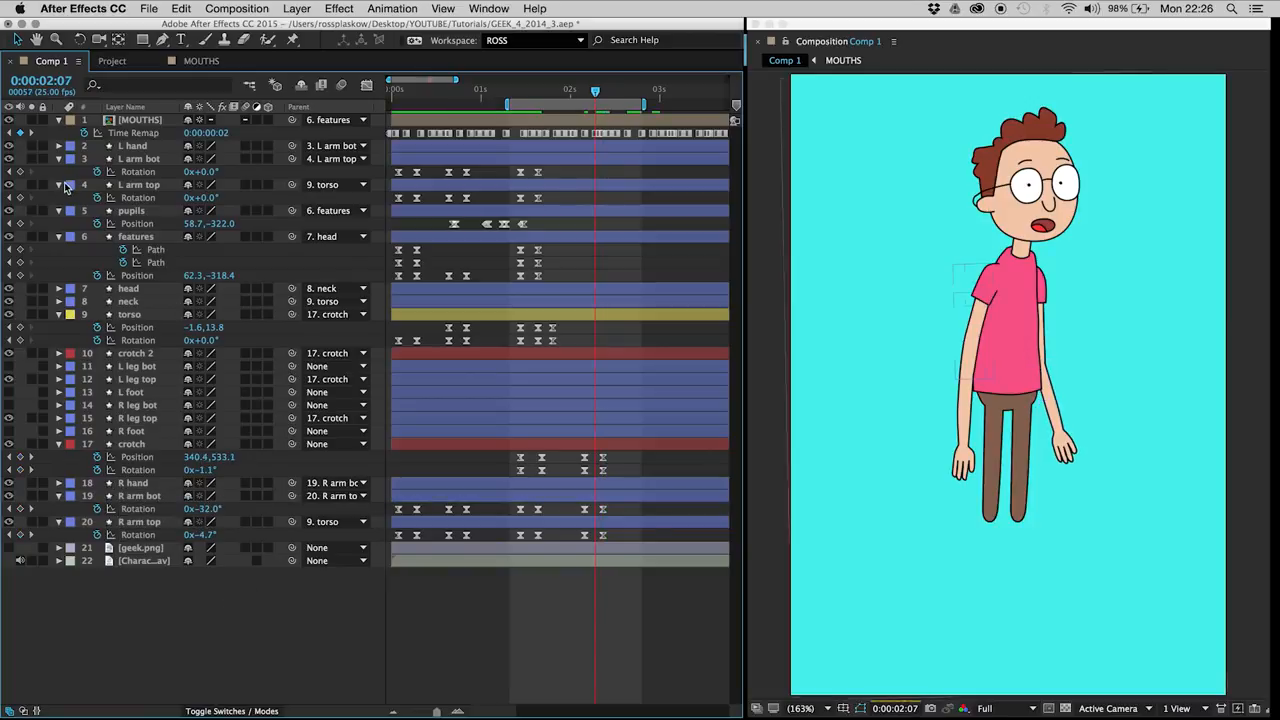
Step: Add rotation keyframes for L arm bot and L arm top at 0:00:02:04 to hold their pose
{"action": "key", "text": "j"}
{"action": "left_click", "coordinate": [22, 172]}
{"action": "left_click", "coordinate": [20, 197]}
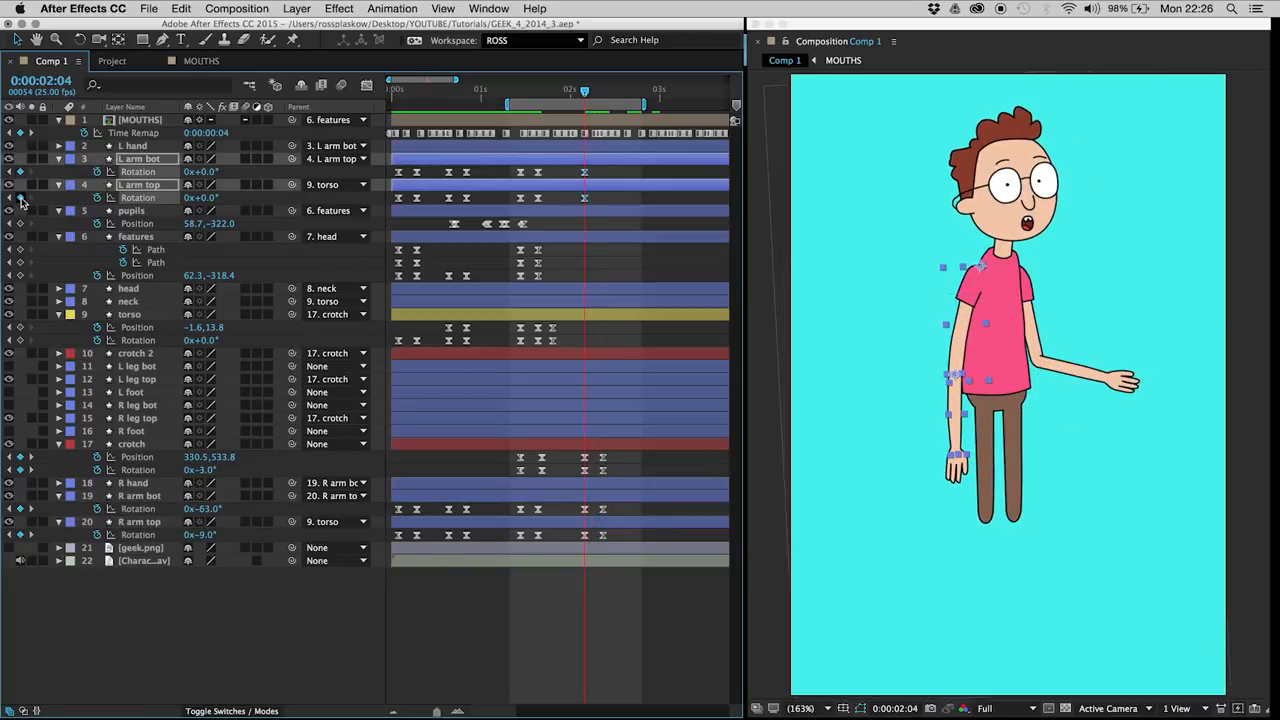
Step: Add L arm bot and L arm top rotation keyframes at 0:00:02:09, rotate L arm bot to -12°, save, and preview
{"action": "key", "text": "space"}
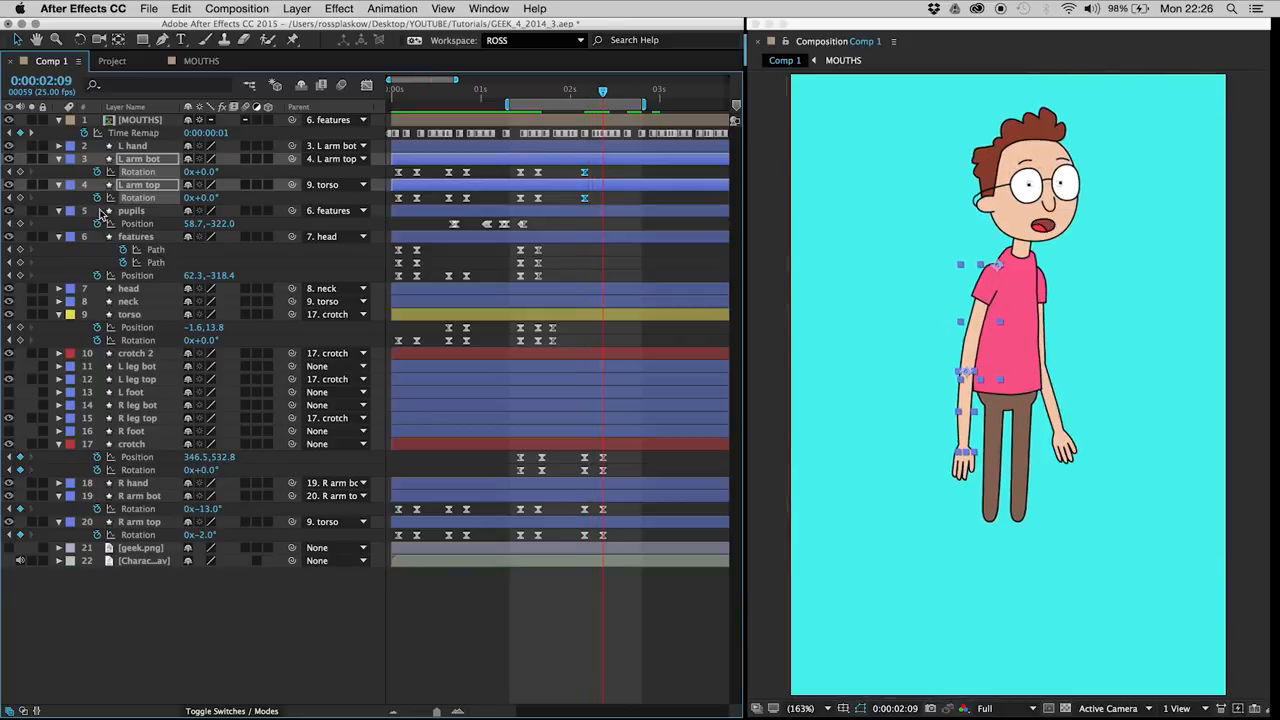
{"action": "left_click", "coordinate": [20, 172]}
{"action": "left_click", "coordinate": [20, 197]}
{"action": "left_click", "coordinate": [596, 173]}
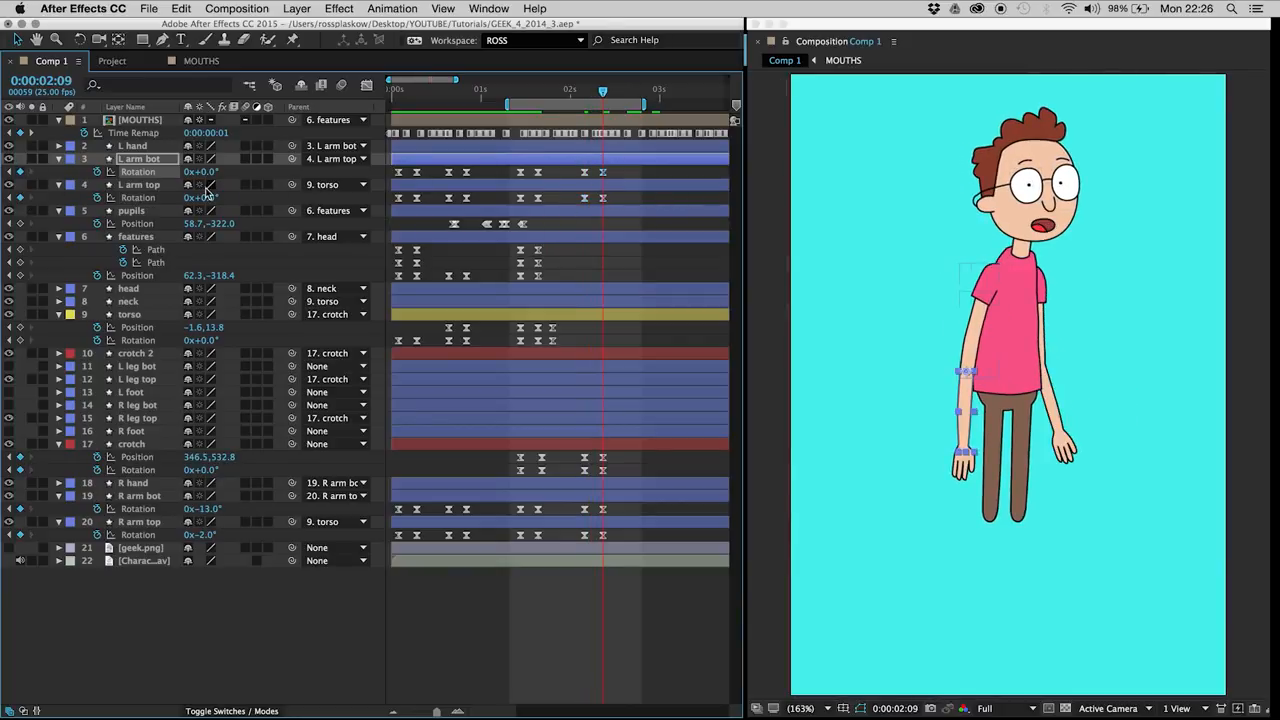
{"action": "left_click_drag", "start_coordinate": [200, 172], "coordinate": [202, 184]}
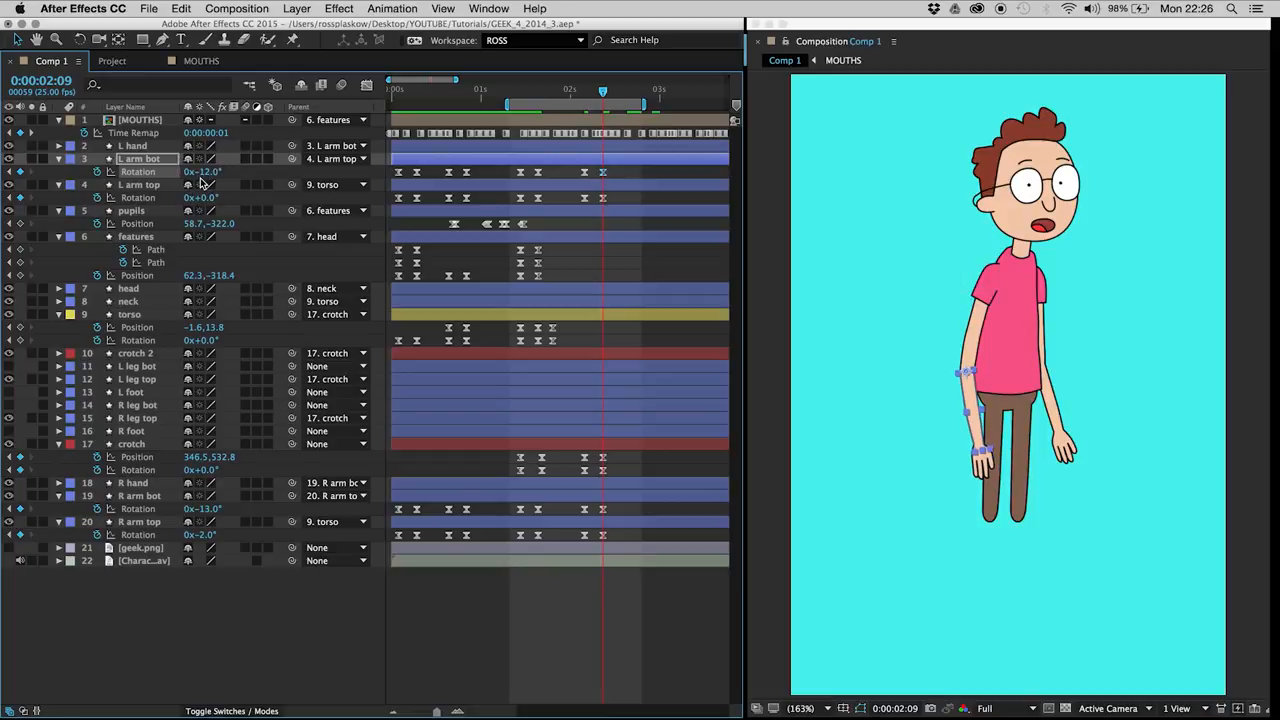
{"action": "left_click", "coordinate": [566, 177]}
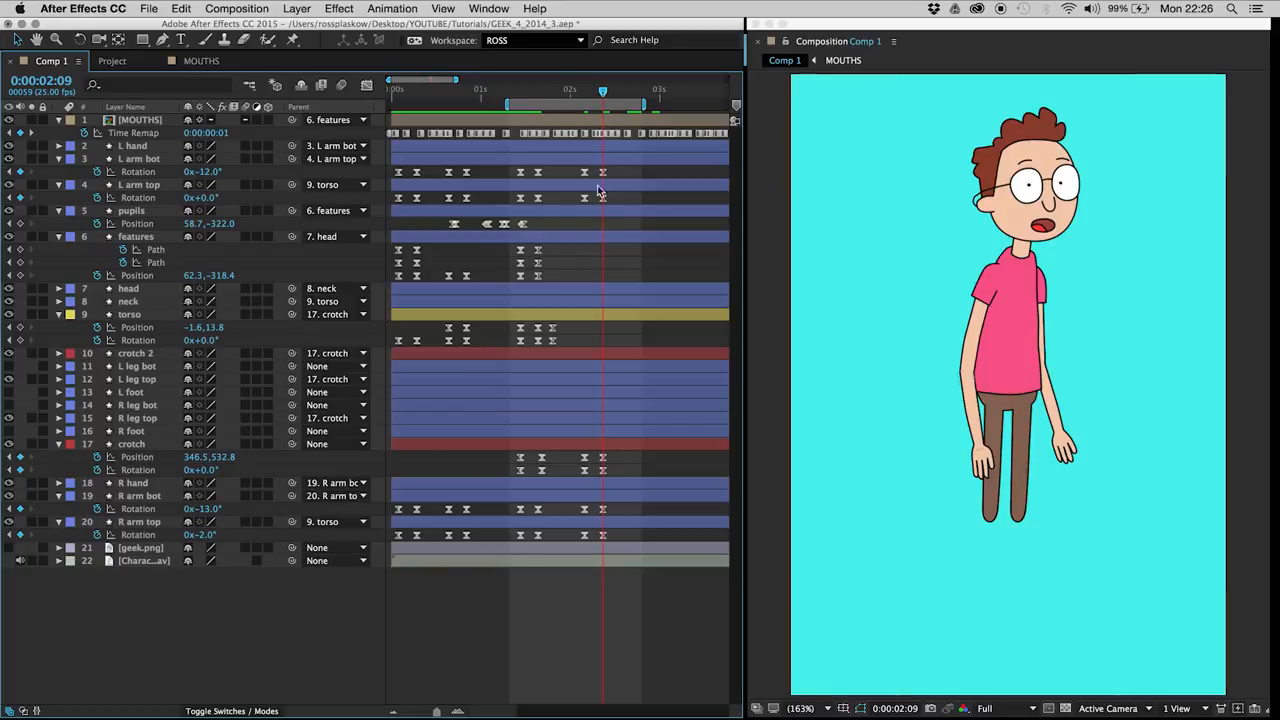
{"action": "key", "text": "super+s"}
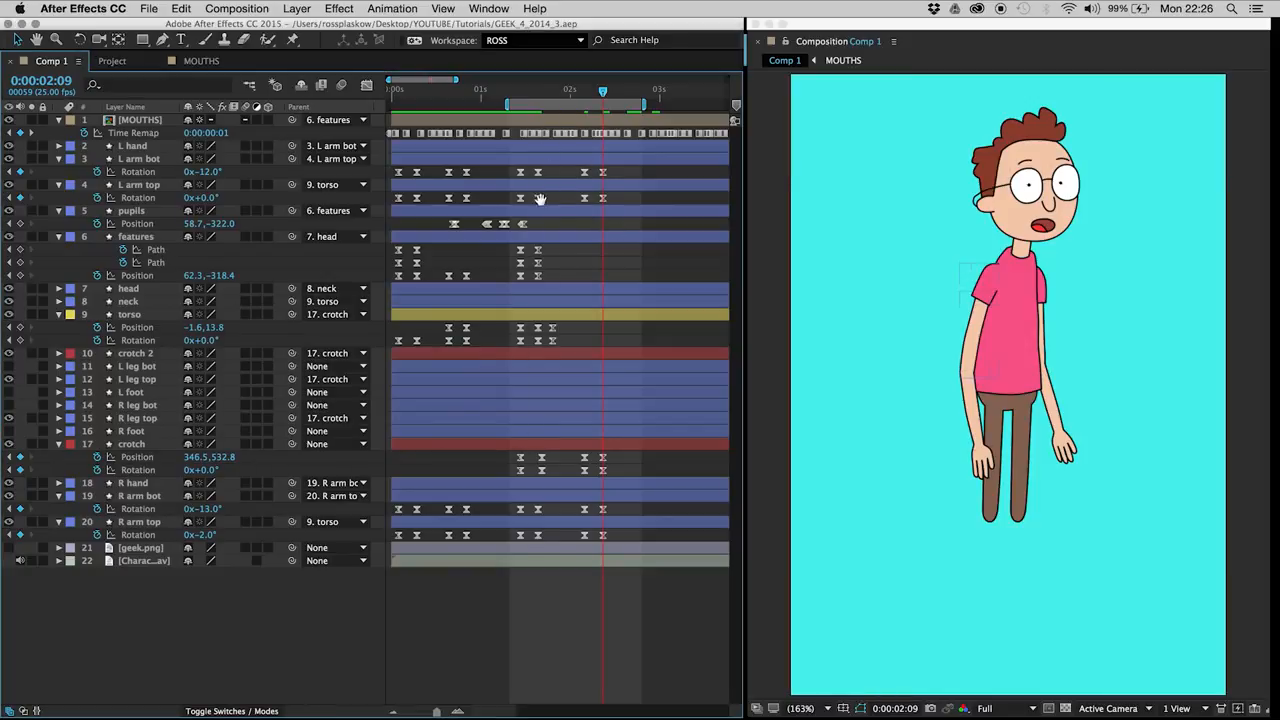
{"action": "key", "text": "space"}
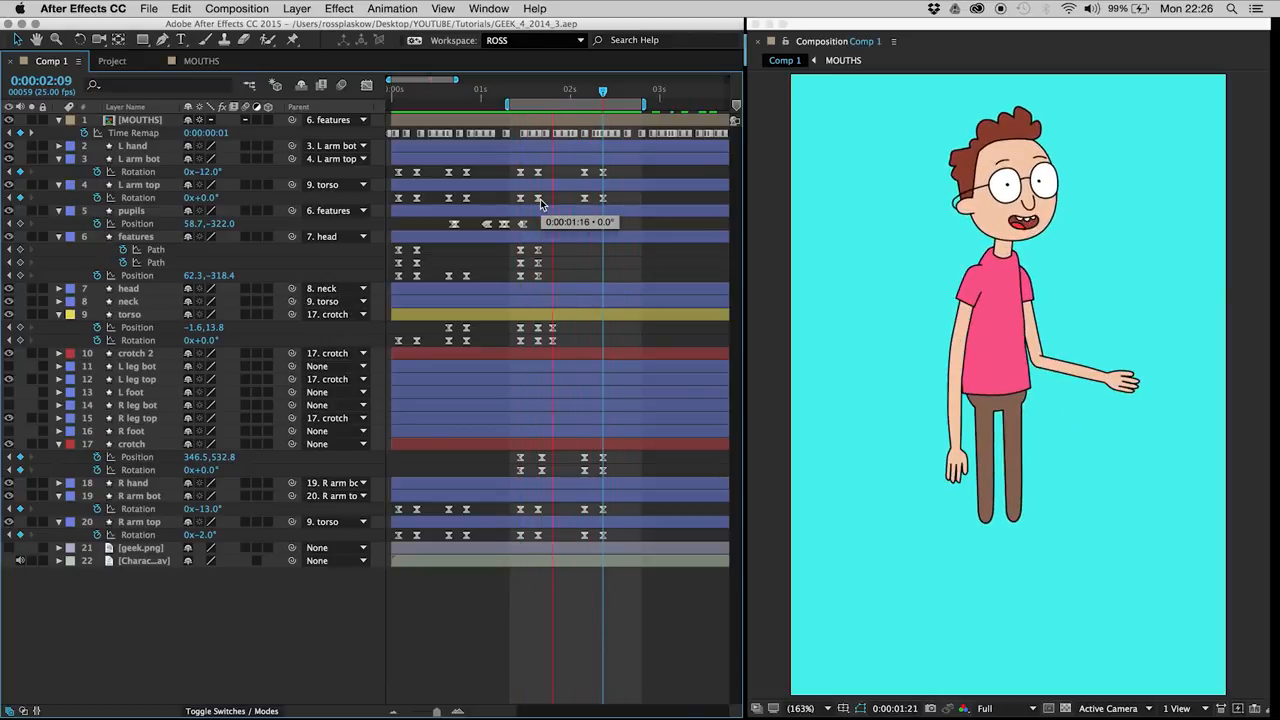
Step: Set the L arm top rotation keyframes at 0:00:01:16 and 0:00:02:04 to 6° together, and preview the motion
{"action": "left_click", "coordinate": [539, 93]}
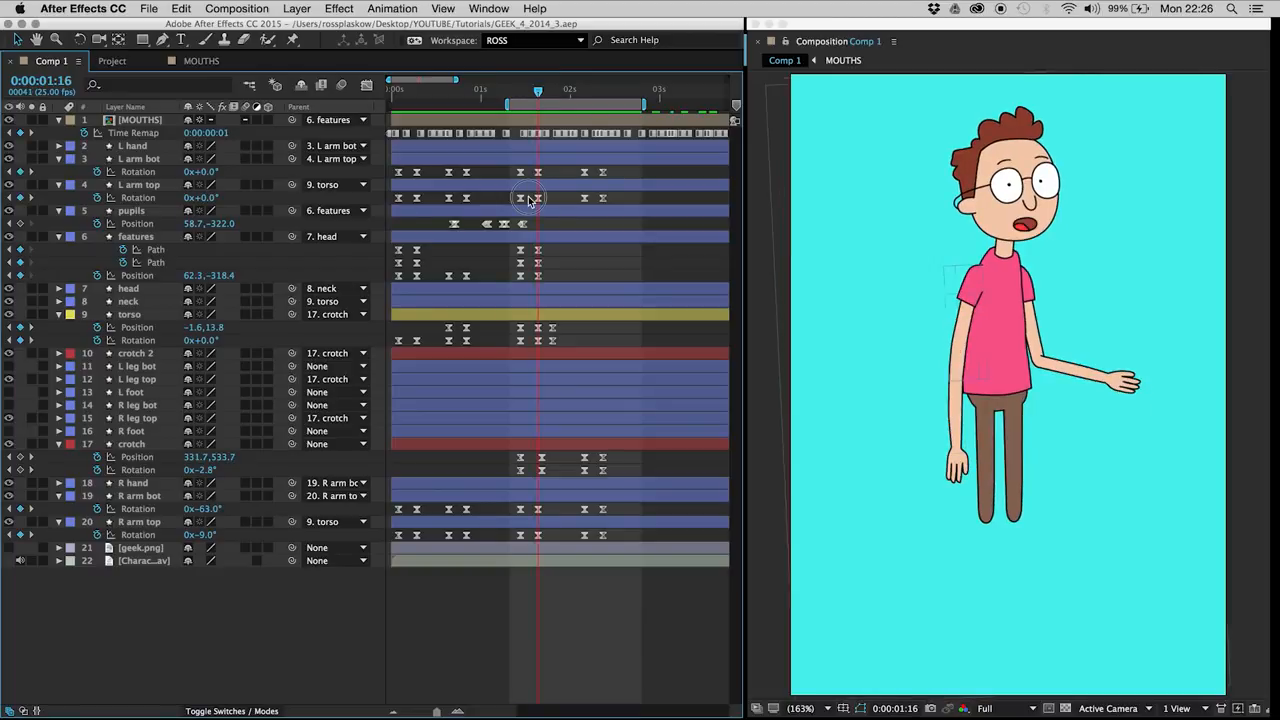
{"action": "left_click", "coordinate": [584, 197]}
{"action": "left_click_drag", "start_coordinate": [208, 199], "coordinate": [237, 205]}
{"action": "left_click_drag", "start_coordinate": [526, 165], "coordinate": [593, 180]}
{"action": "left_click", "coordinate": [567, 175]}
{"action": "key", "text": "space"}
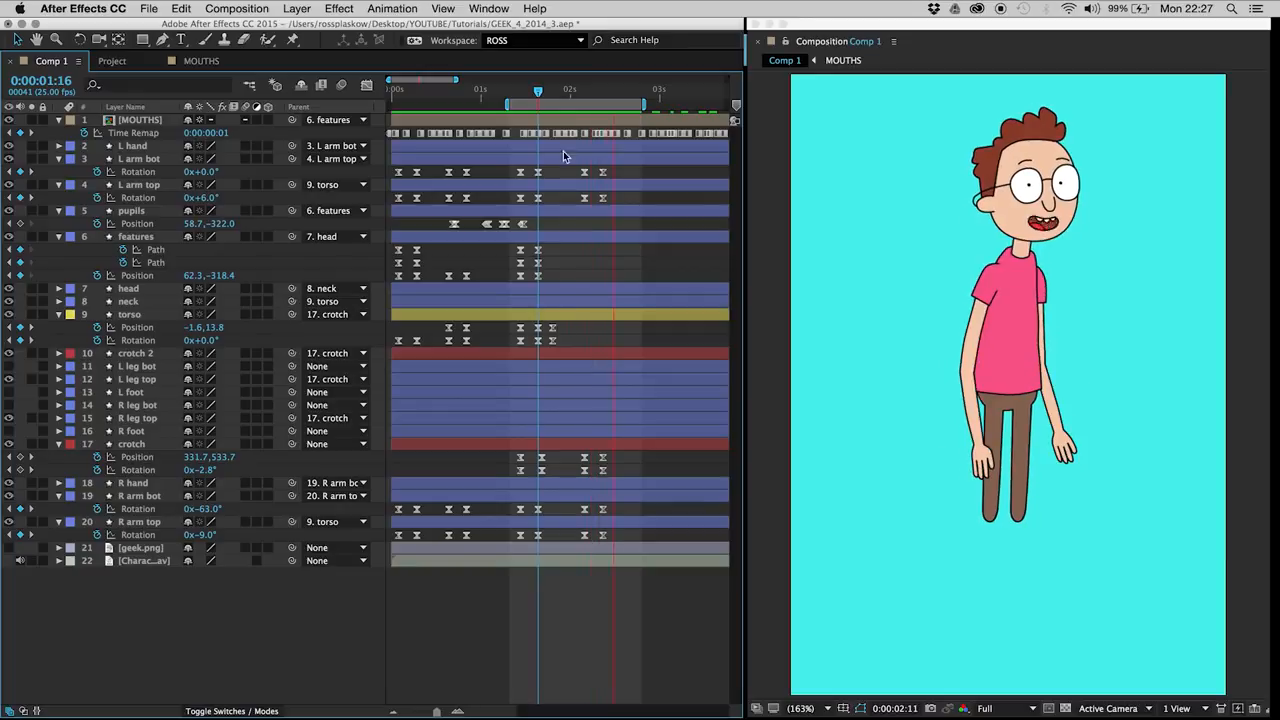
Step: Set the L arm bot rotation keyframes at 0:00:01:16 and 0:00:02:04 to -18° together, and preview the motion
{"action": "left_click", "coordinate": [535, 174]}
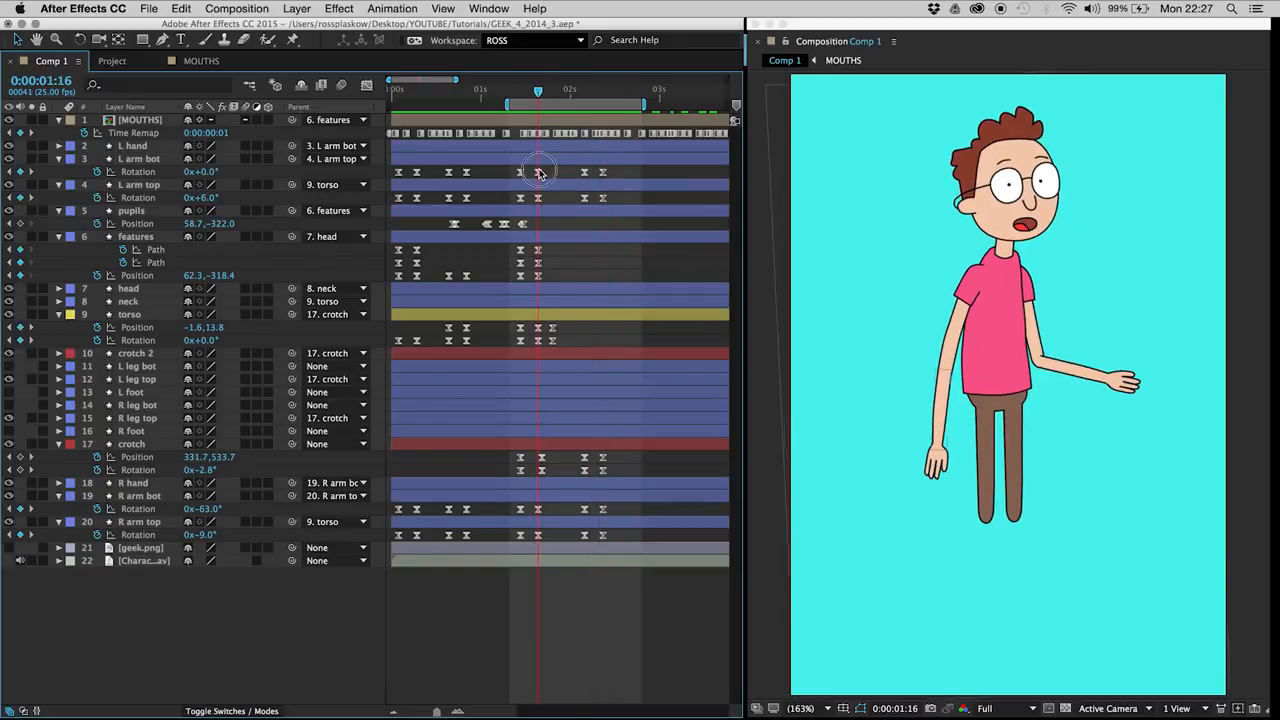
{"action": "left_click_drag", "start_coordinate": [200, 171], "coordinate": [190, 175]}
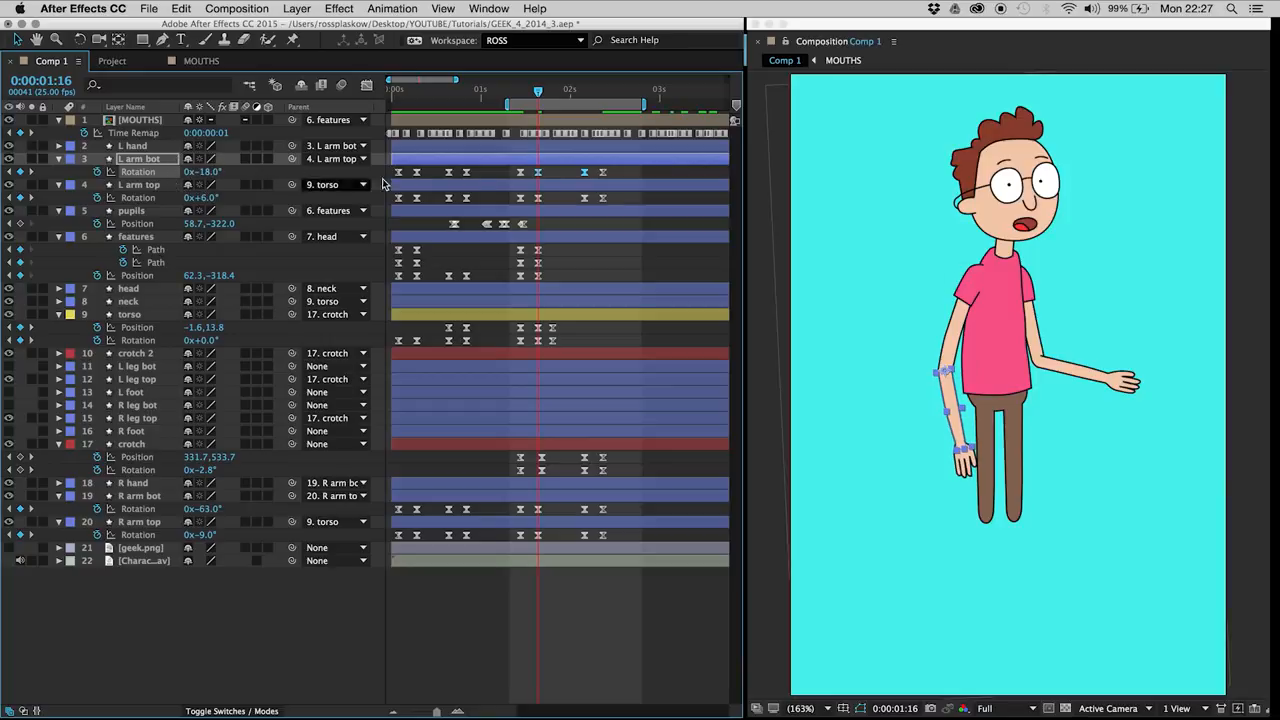
{"action": "left_click", "coordinate": [557, 177]}
{"action": "key", "text": "space"}
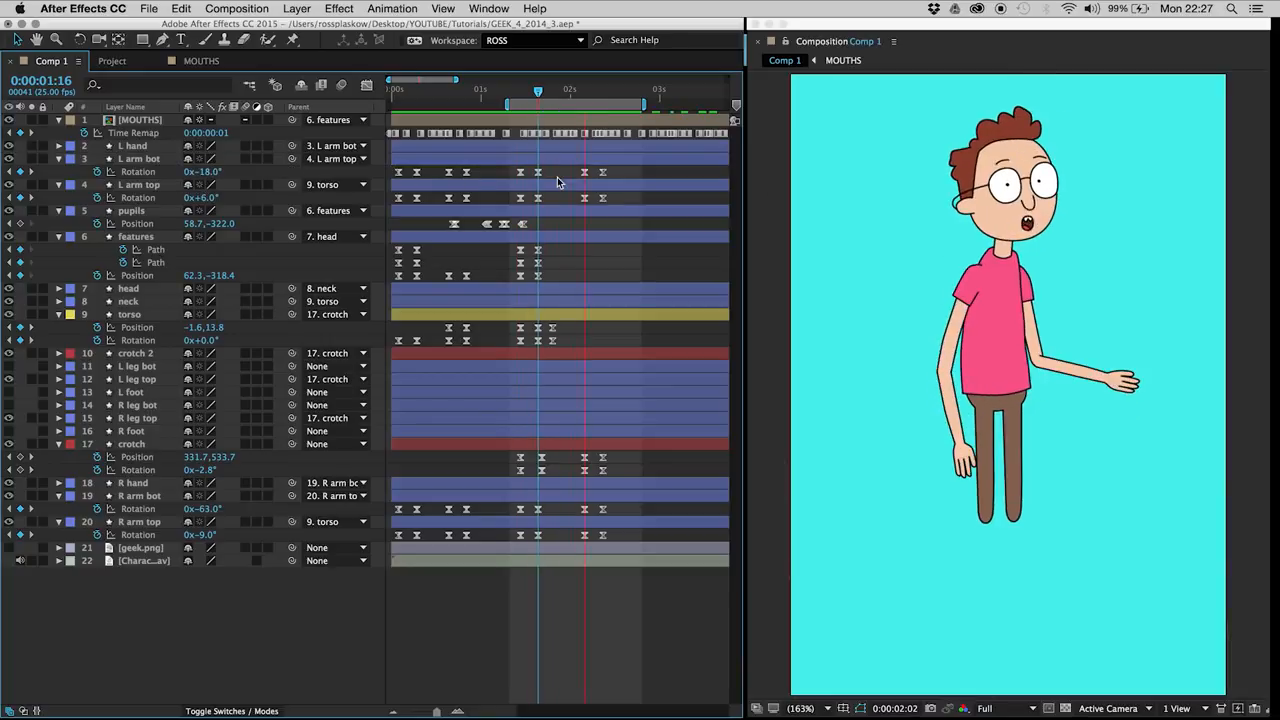
{"action": "key", "text": "space"}
Step: Extend the work area back to the start of the composition and preview the whole animation
{"action": "left_click_drag", "start_coordinate": [508, 104], "coordinate": [202, 56]}
{"action": "key", "text": "space"}
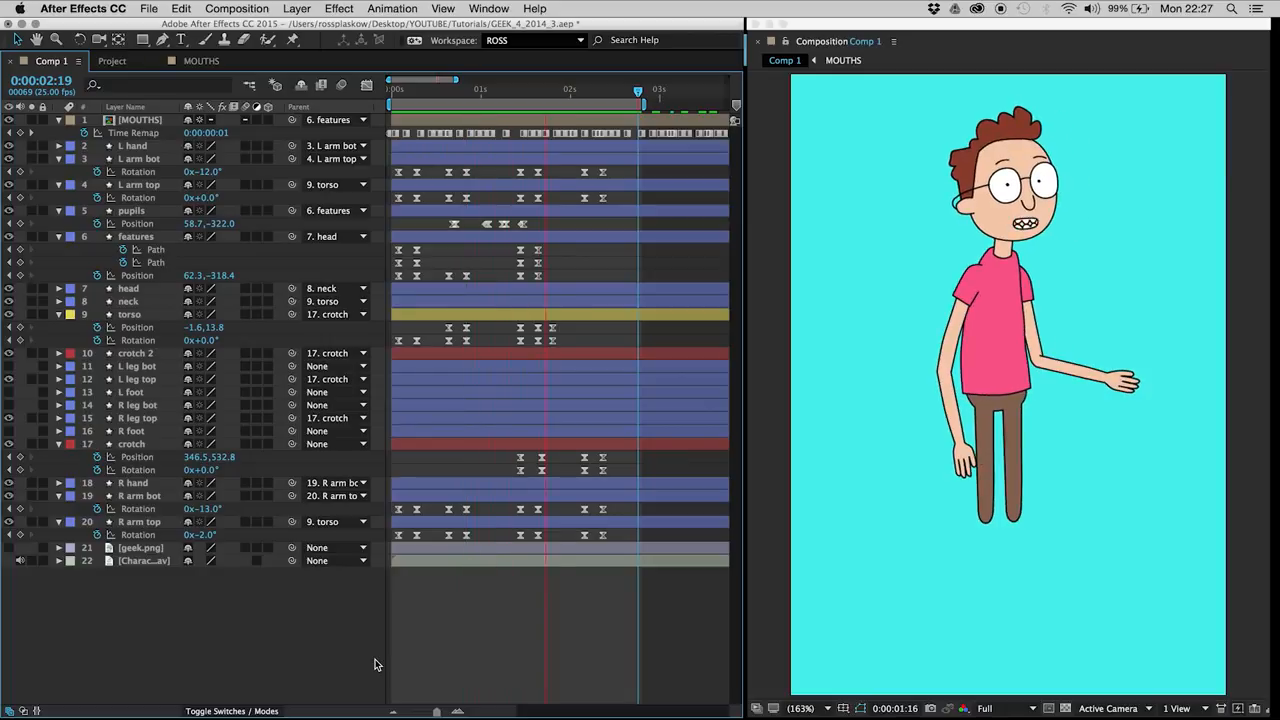
{"action": "key", "text": "space"}
Step: Copy the first rotation keyframes of L arm bot and L arm top and paste them at 0:00:02:09
{"action": "left_click_drag", "start_coordinate": [444, 92], "coordinate": [591, 106]}
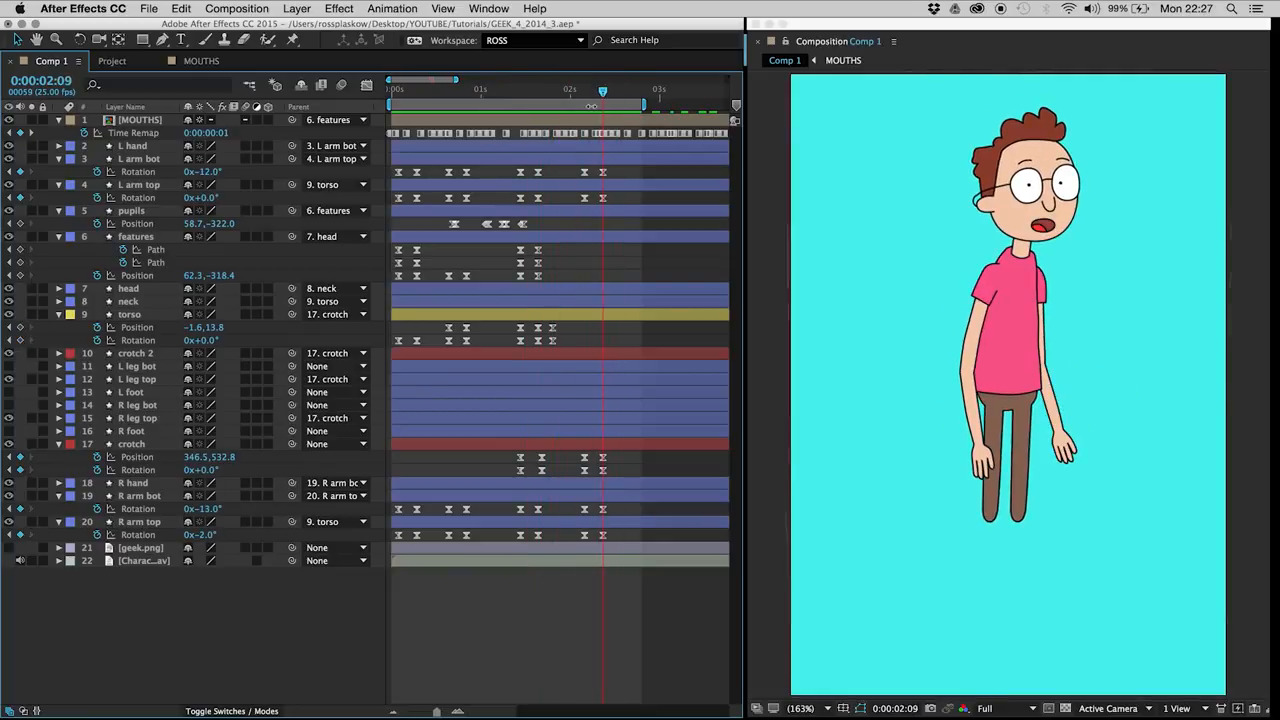
{"action": "left_click", "coordinate": [398, 173]}
{"action": "left_click", "coordinate": [398, 198]}
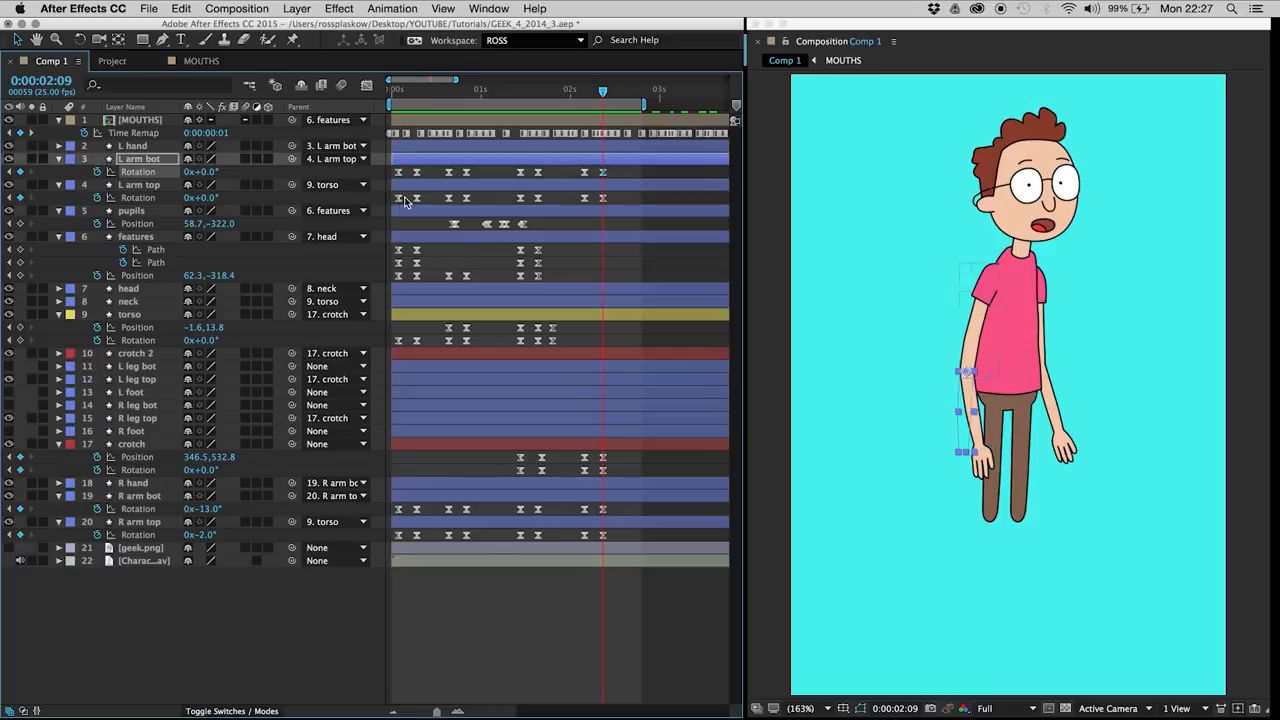
{"action": "left_click_drag", "start_coordinate": [512, 450], "coordinate": [520, 490]}
Step: Copy the first rotation keyframes of R arm bot and R arm top to 0:00:02:09, and save the project
{"action": "left_click", "coordinate": [398, 509]}
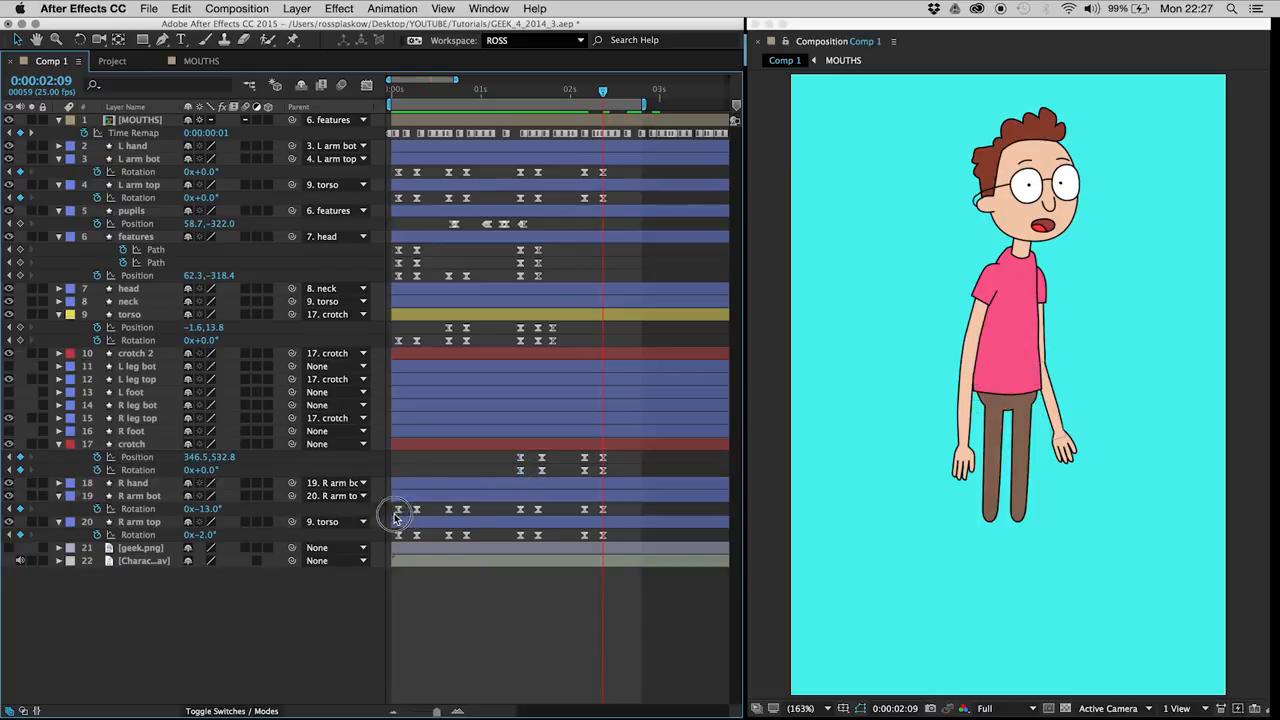
{"action": "left_click", "coordinate": [398, 535]}
{"action": "key", "text": "super+v"}
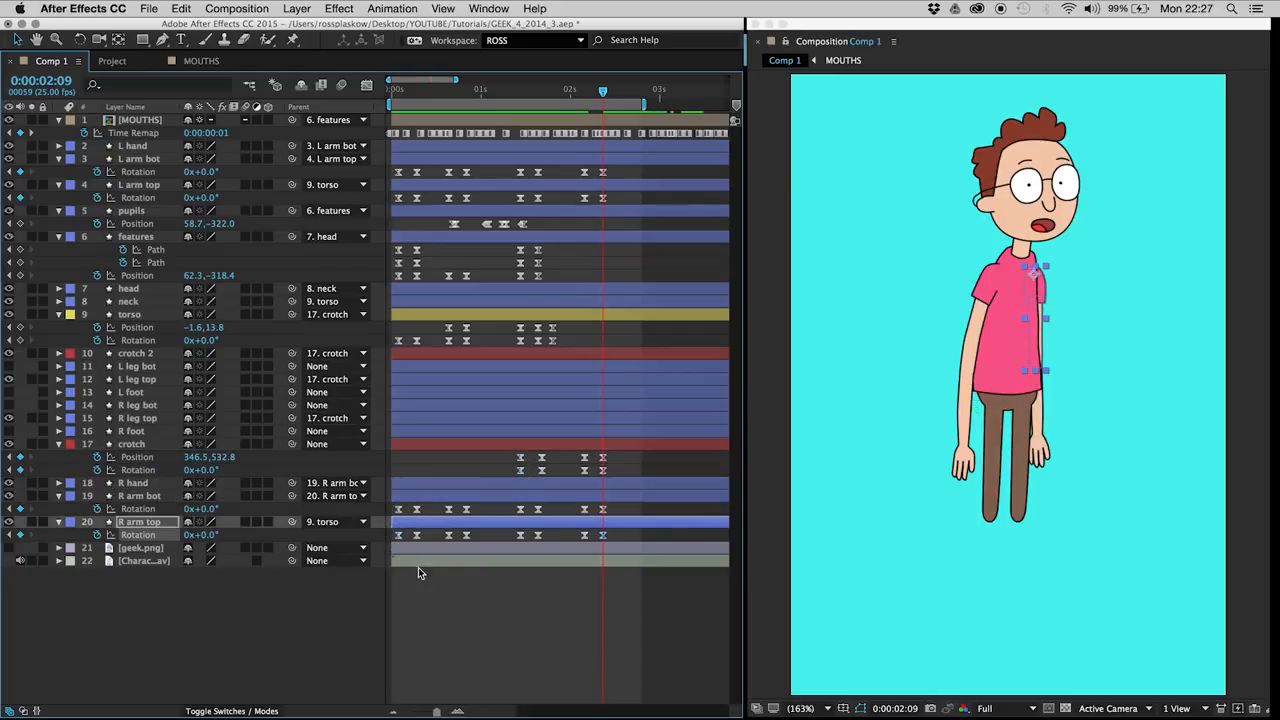
{"action": "left_click", "coordinate": [522, 632]}
{"action": "key", "text": "super+s"}
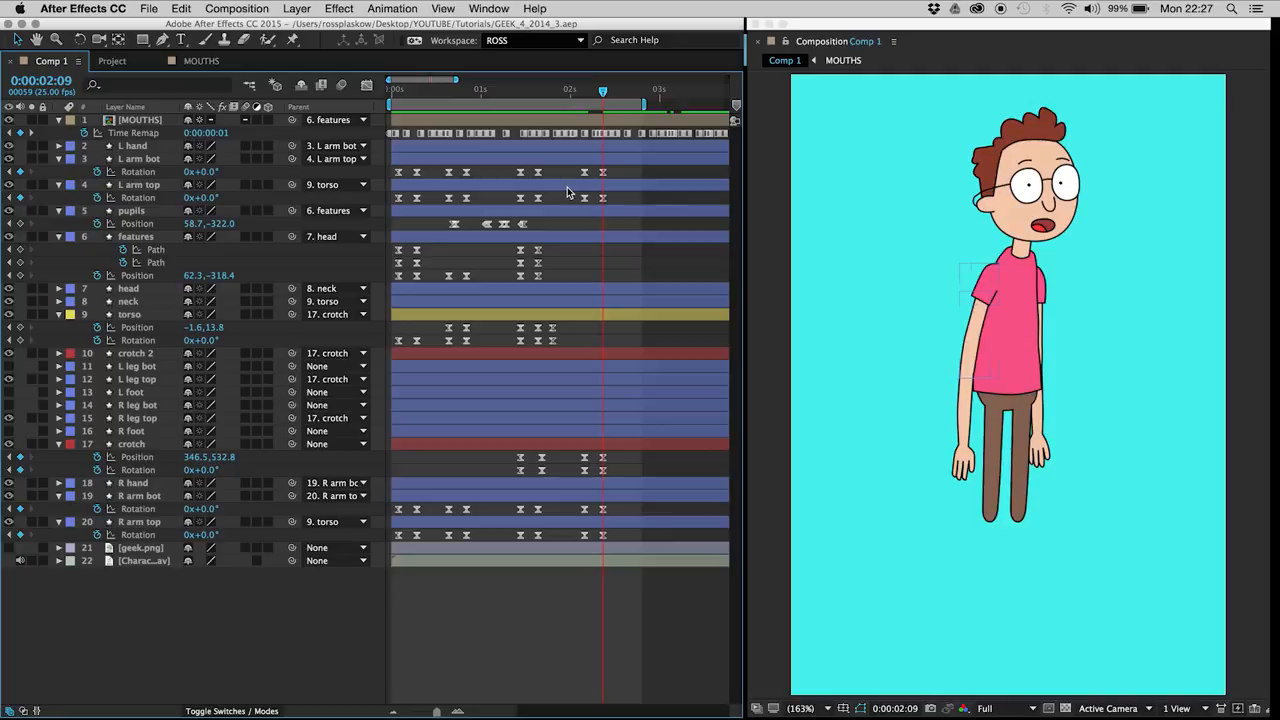
Step: Set the L arm bot rotation to -39° and the L arm top rotation to -12° at both the 0:00:01:16 and 0:00:02:07 keyframes
{"action": "key", "text": "F1"}
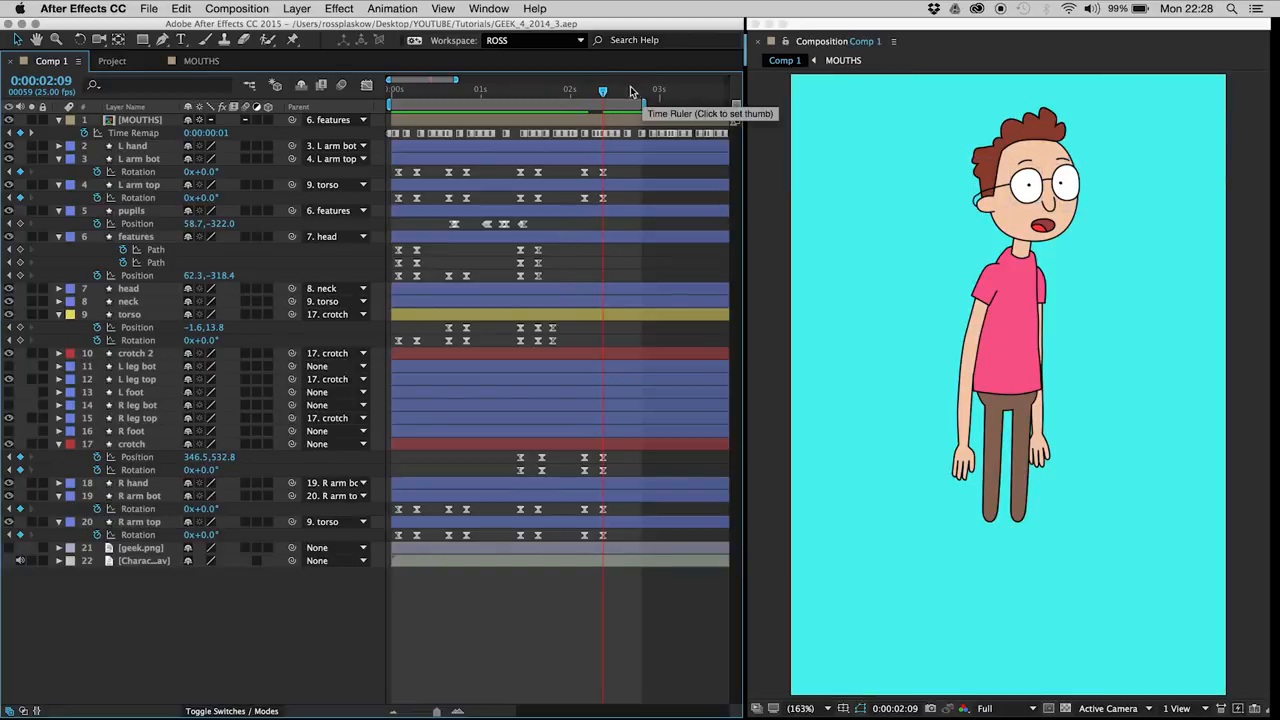
{"action": "left_click_drag", "start_coordinate": [602, 92], "coordinate": [605, 192]}
{"action": "left_click_drag", "start_coordinate": [209, 177], "coordinate": [183, 180]}
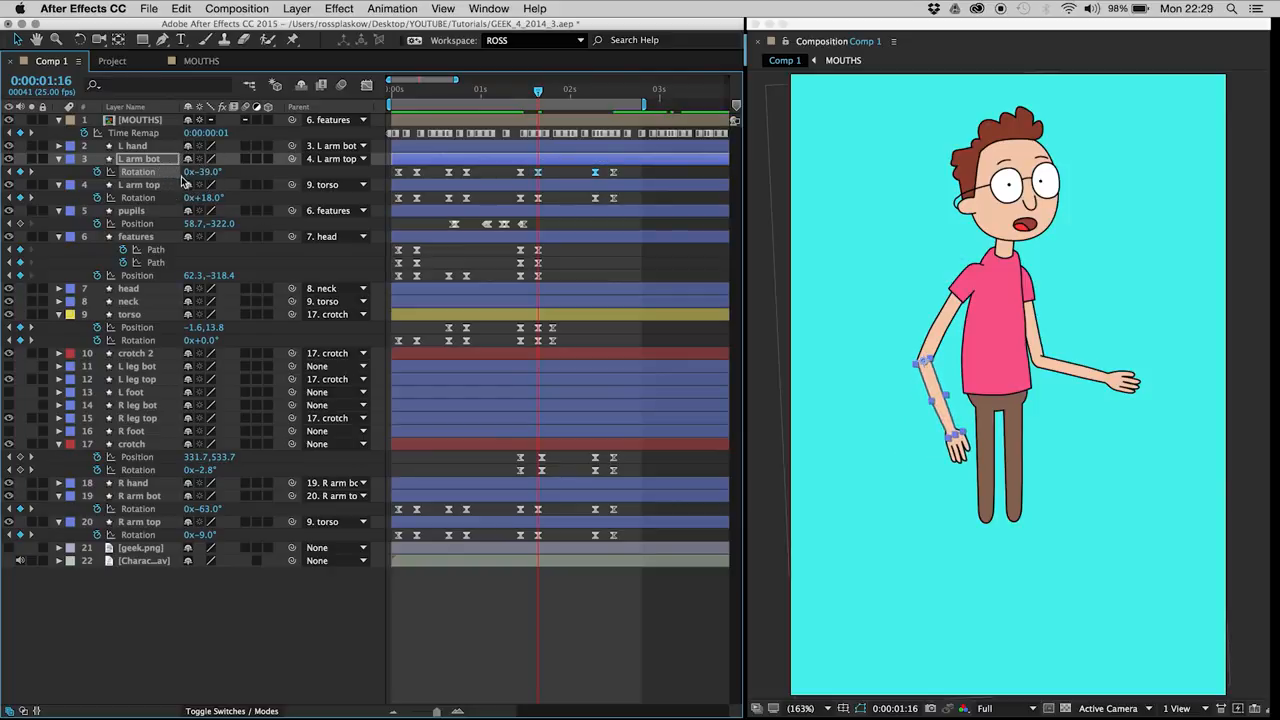
{"action": "left_click_drag", "start_coordinate": [520, 200], "coordinate": [620, 224]}
{"action": "left_click_drag", "start_coordinate": [216, 204], "coordinate": [198, 207]}
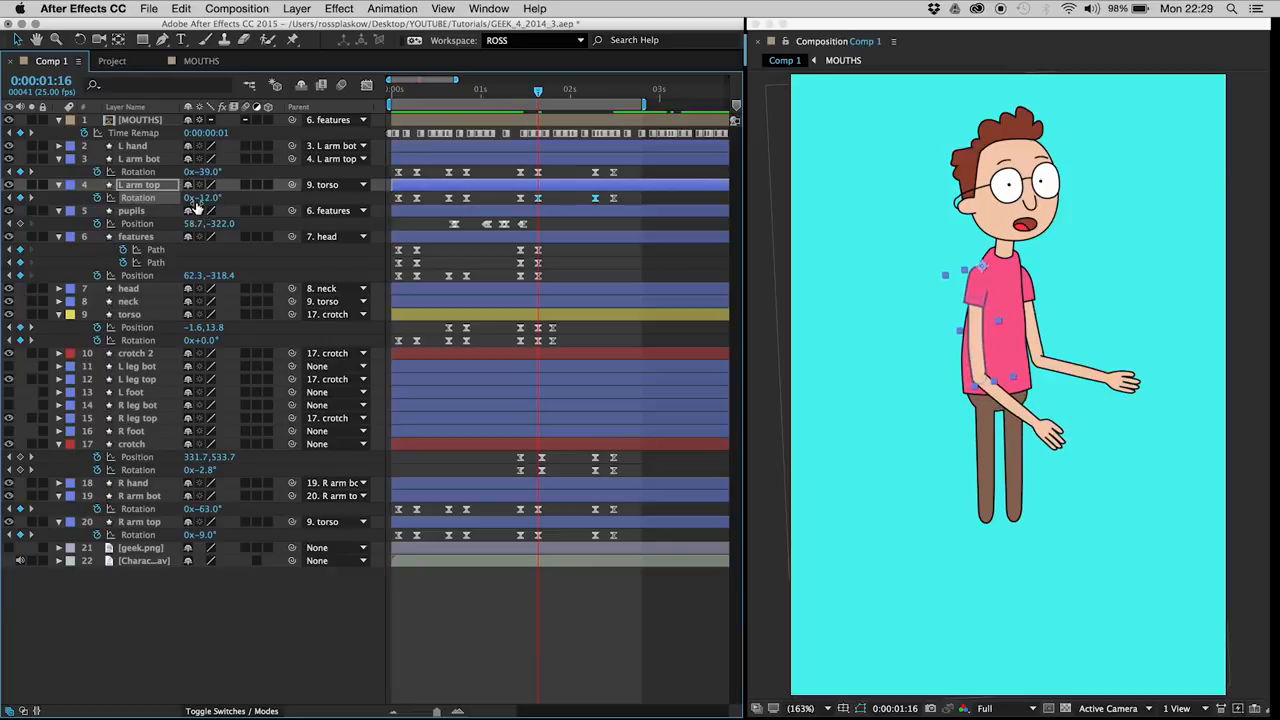
Step: Set the L arm bot rotation keyframes at 0:00:01:16 and 0:00:02:07 to -45° together, and preview the animation
{"action": "left_click", "coordinate": [537, 172]}
{"action": "left_click", "coordinate": [595, 172]}
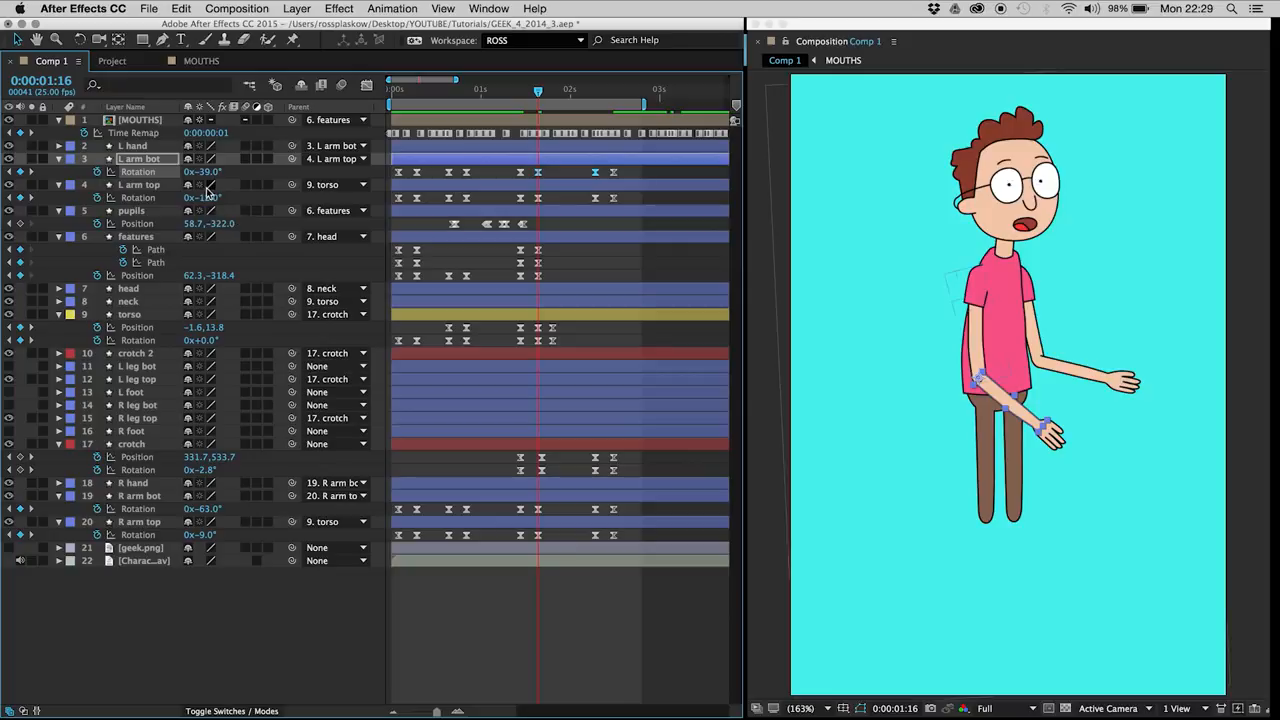
{"action": "mouse_move", "coordinate": [207, 176]}
{"action": "left_mouse_down"}
{"action": "mouse_move", "coordinate": [203, 136]}
{"action": "mouse_move", "coordinate": [209, 183]}
{"action": "left_mouse_up"}
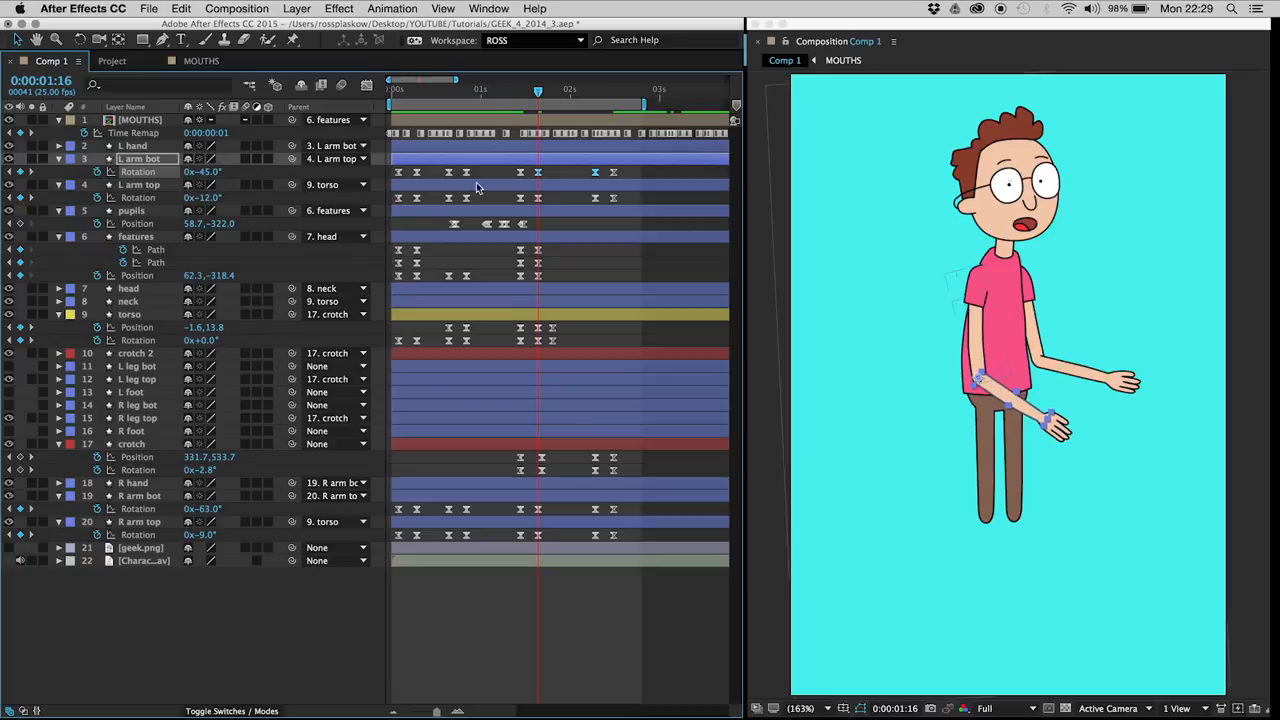
{"action": "left_click", "coordinate": [562, 173]}
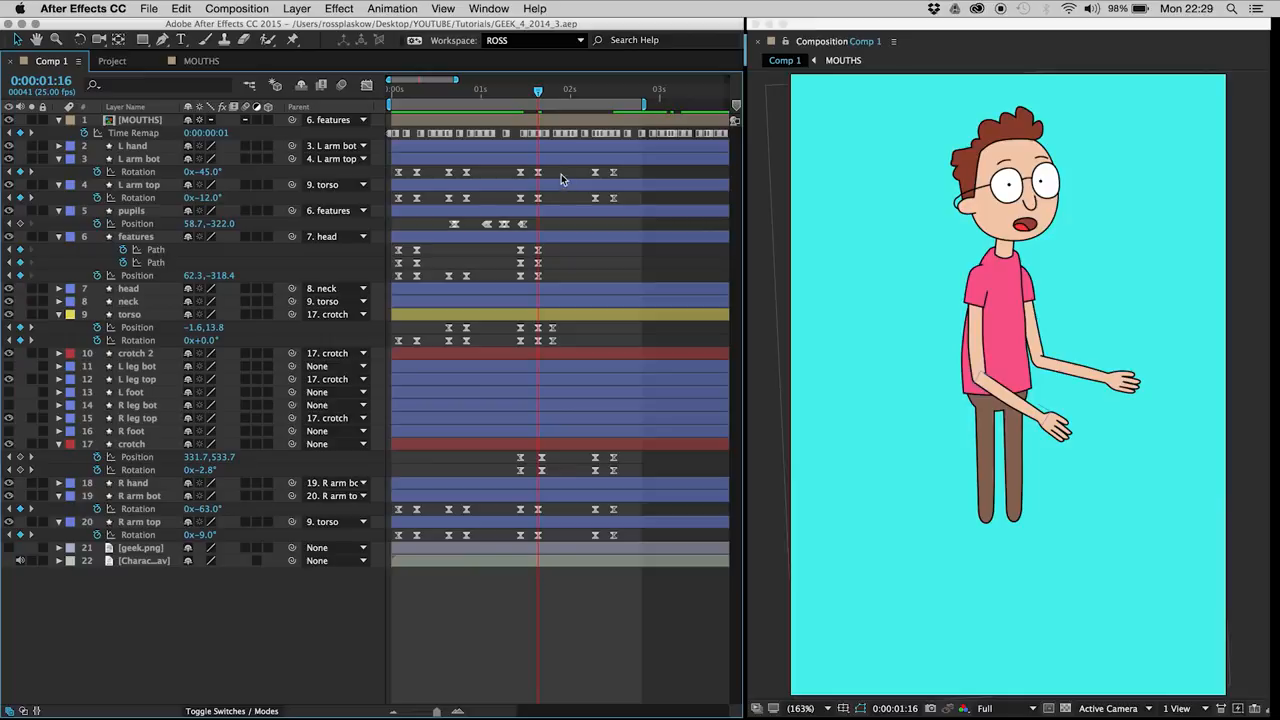
{"action": "key", "text": "space"}
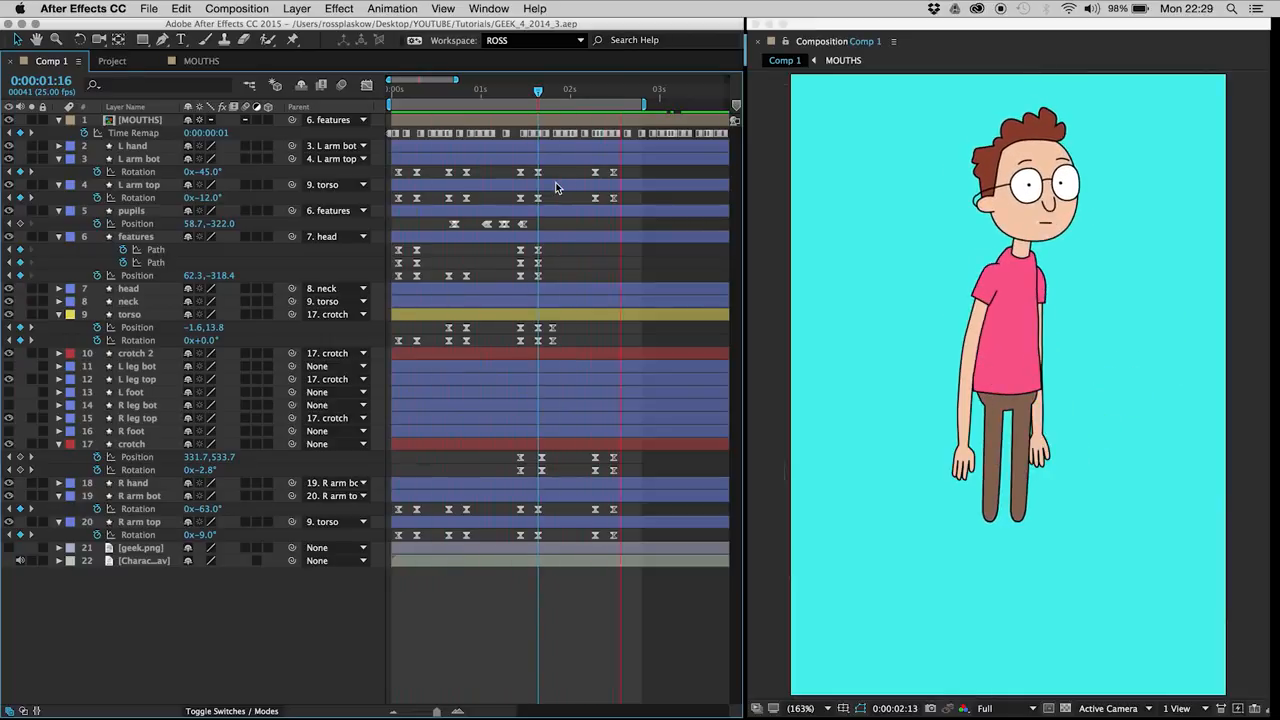
Step: Set L arm bot rotation to -5° and L arm top rotation to -95° at 0:00:01:16, and copy both keyframes to 0:00:02:07
{"action": "left_click", "coordinate": [538, 172]}
{"action": "left_click", "coordinate": [538, 198]}
{"action": "left_click_drag", "start_coordinate": [209, 198], "coordinate": [150, 207]}
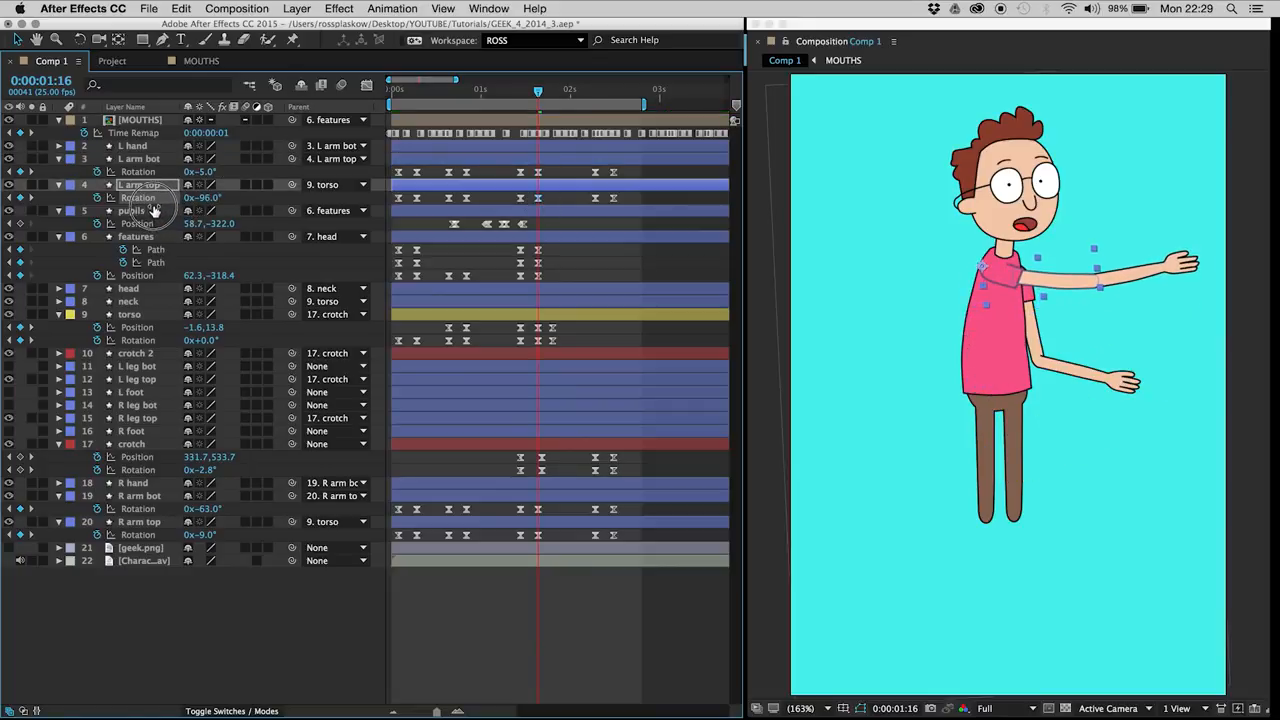
{"action": "left_click", "coordinate": [593, 92]}
{"action": "key", "text": "super+c"}
{"action": "key", "text": "super+v"}
{"action": "left_click_drag", "start_coordinate": [530, 166], "coordinate": [546, 178]}
{"action": "key", "text": "super+c"}
{"action": "key", "text": "super+v"}
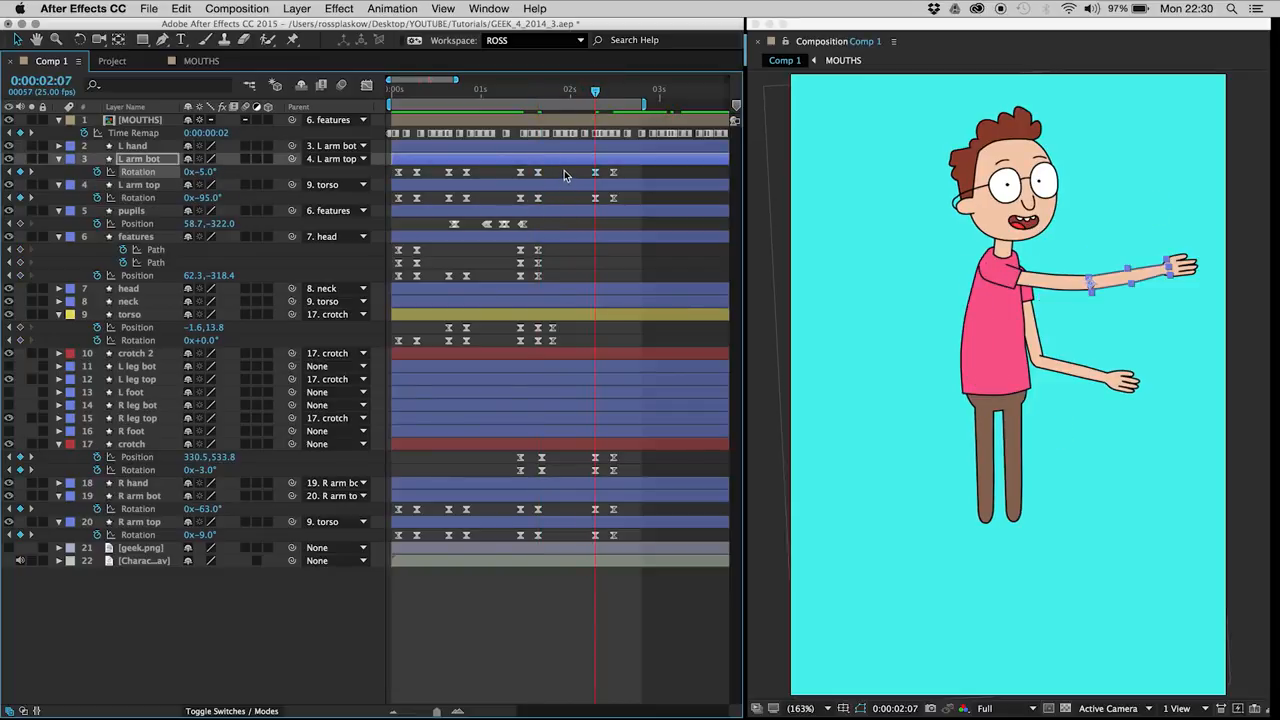
Step: Preview the arm motion, set the L arm top rotation keyframes at 0:00:01:16 and 0:00:02:07 to +6° together, and preview again
{"action": "left_click", "coordinate": [564, 170]}
{"action": "key", "text": "space"}
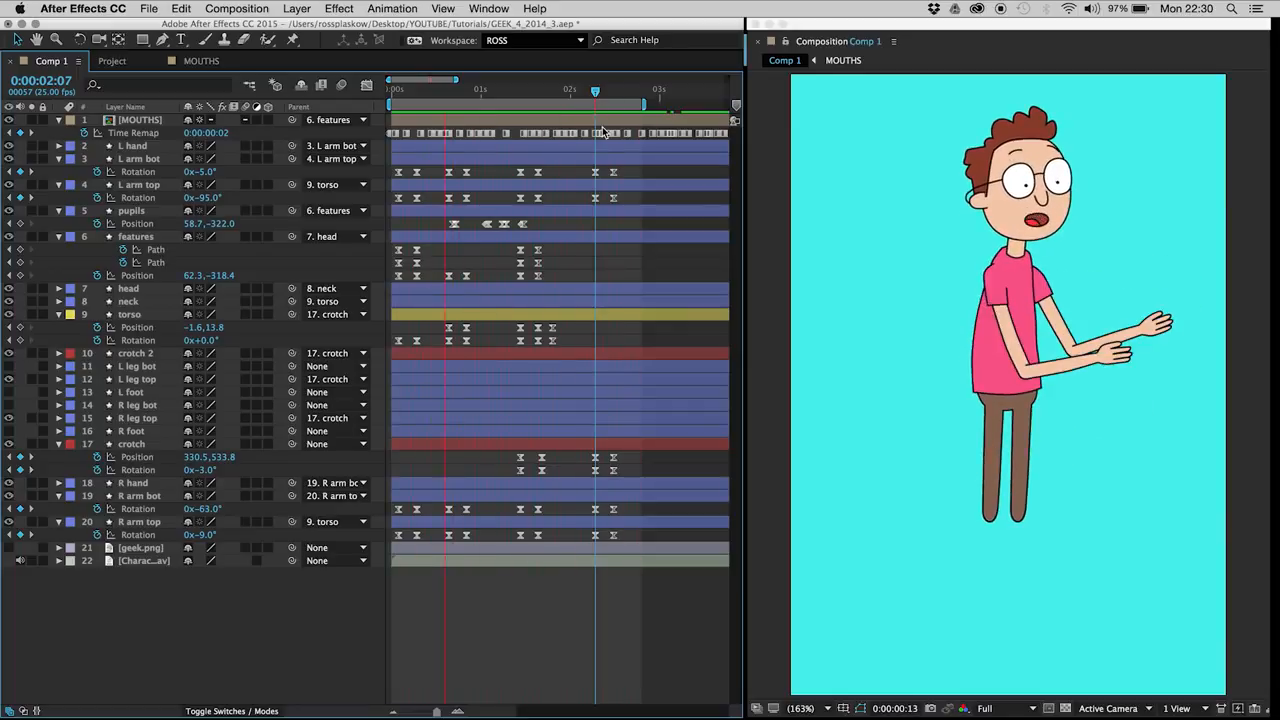
{"action": "left_click", "coordinate": [538, 92]}
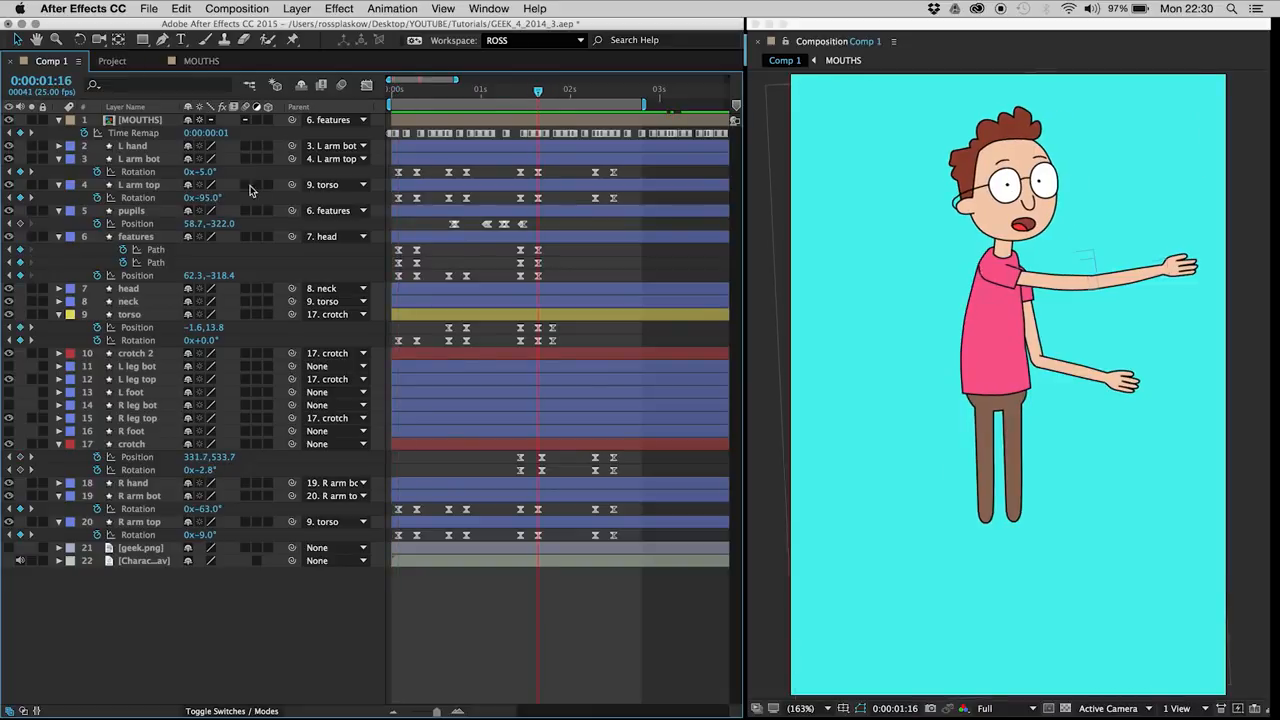
{"action": "left_click_drag", "start_coordinate": [532, 194], "coordinate": [593, 208]}
{"action": "left_click_drag", "start_coordinate": [204, 198], "coordinate": [213, 137]}
{"action": "left_click", "coordinate": [555, 197]}
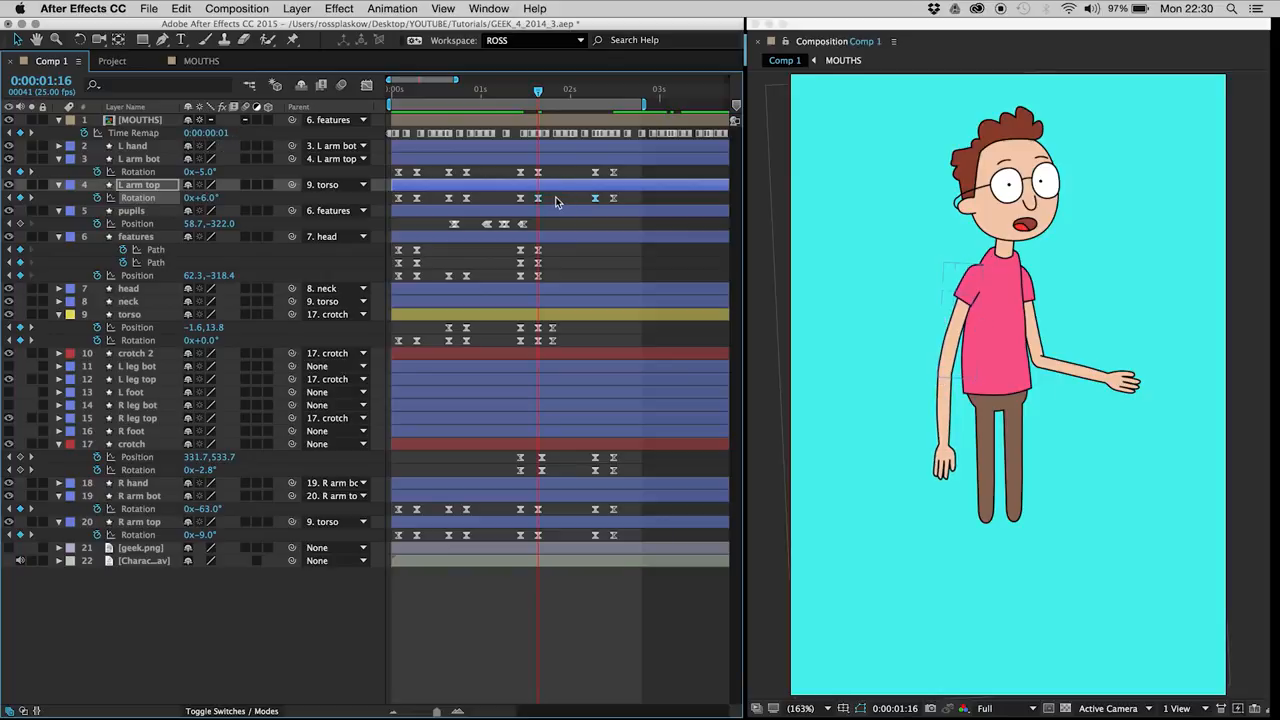
{"action": "key", "text": "space"}
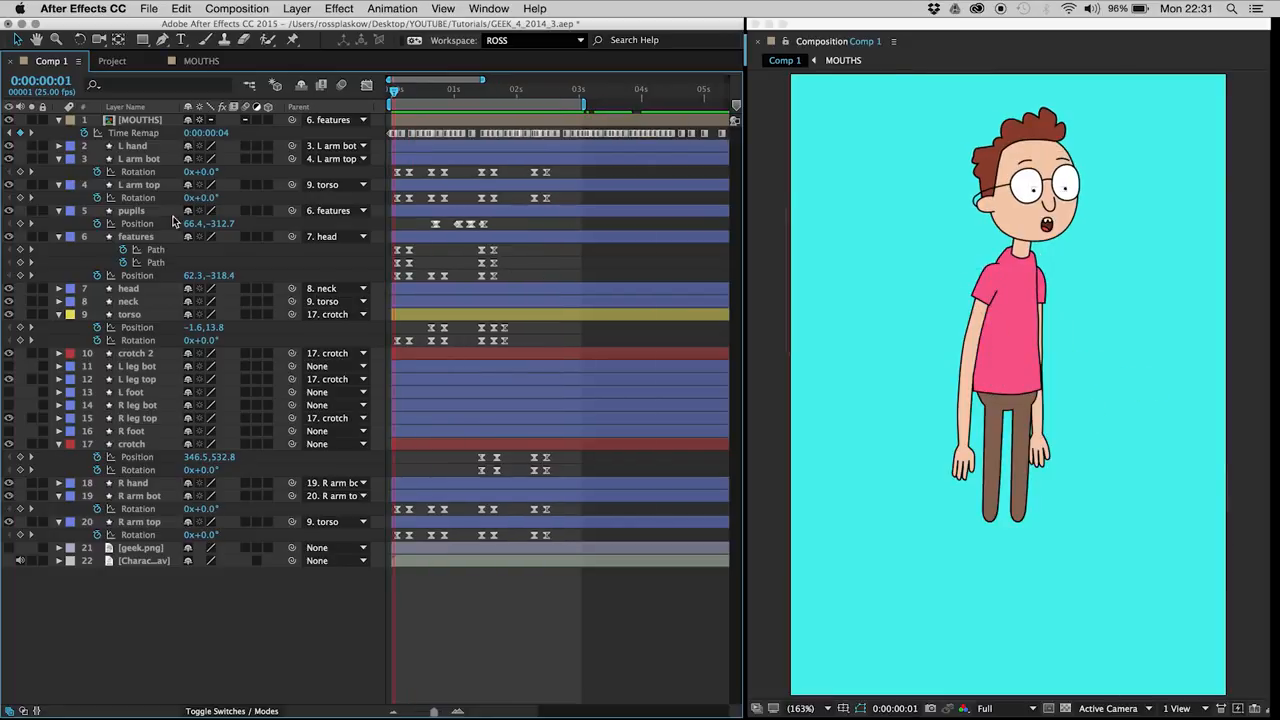
Step: Reveal the rotation of the head and neck layers and keyframe both at 0:00:00:02 and 0:00:00:07
{"action": "left_click", "coordinate": [147, 290]}
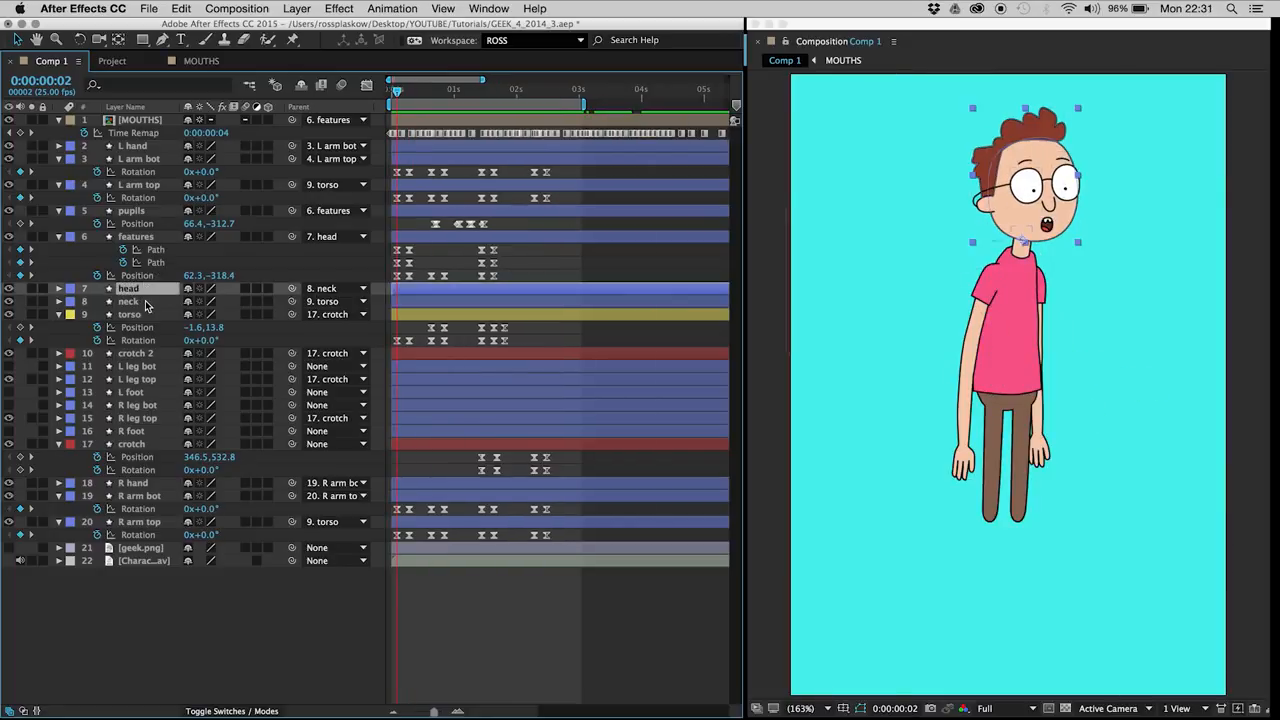
{"action": "left_click", "coordinate": [150, 302], "text": "shift"}
{"action": "key", "text": "r"}
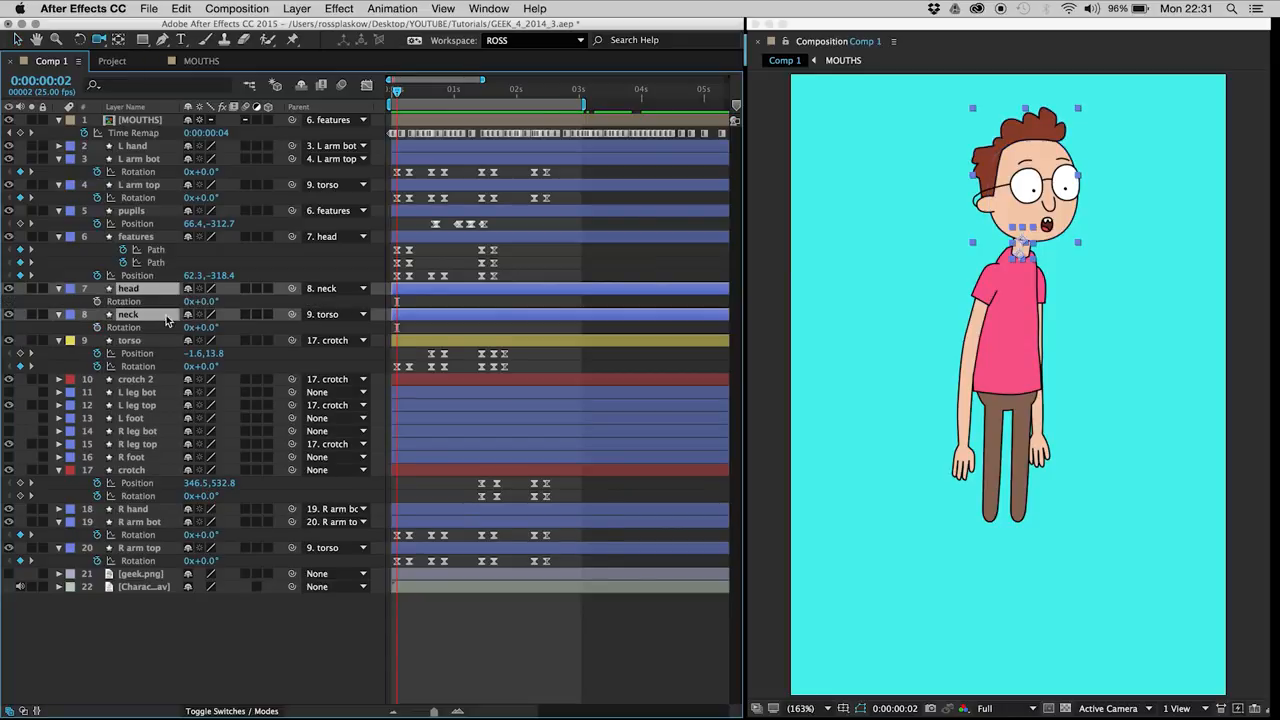
{"action": "left_click", "coordinate": [97, 301]}
{"action": "key", "text": "space"}
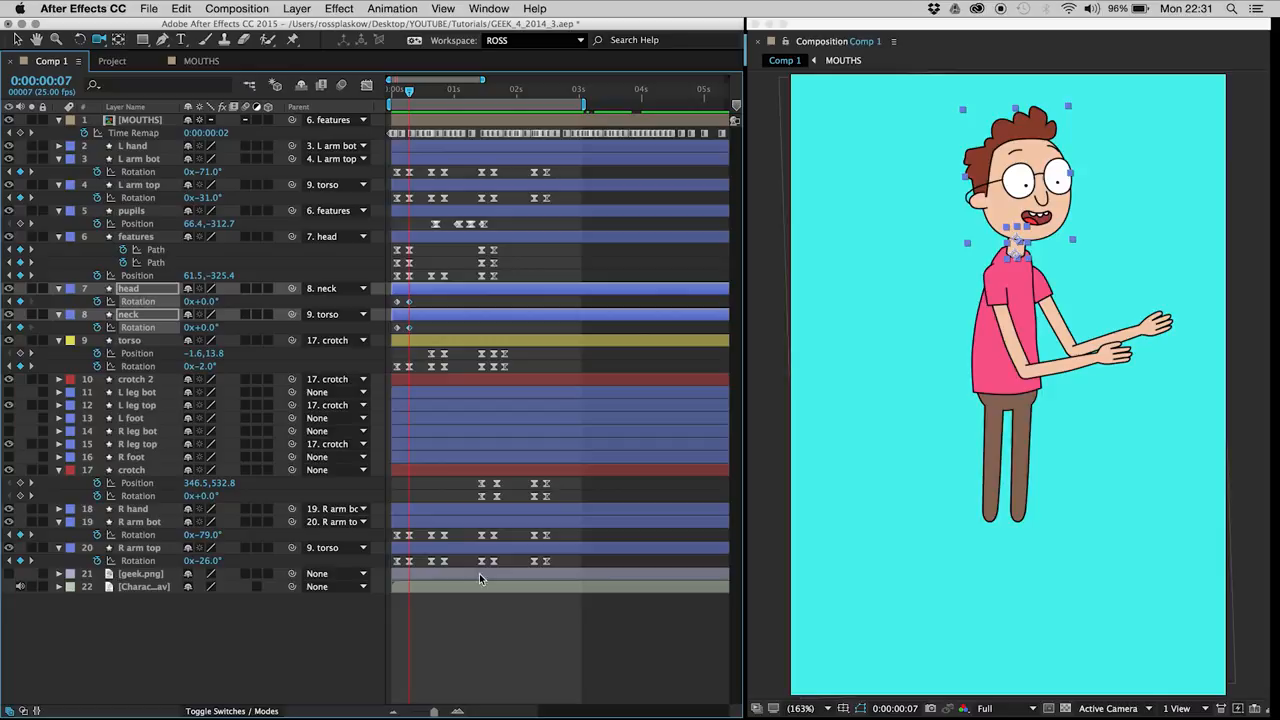
Step: Set the neck rotation to -3° and the head rotation to +7° at 0:00:00:07
{"action": "left_click", "coordinate": [458, 711]}
{"action": "left_click_drag", "start_coordinate": [457, 656], "coordinate": [606, 671]}
{"action": "left_click", "coordinate": [500, 668]}
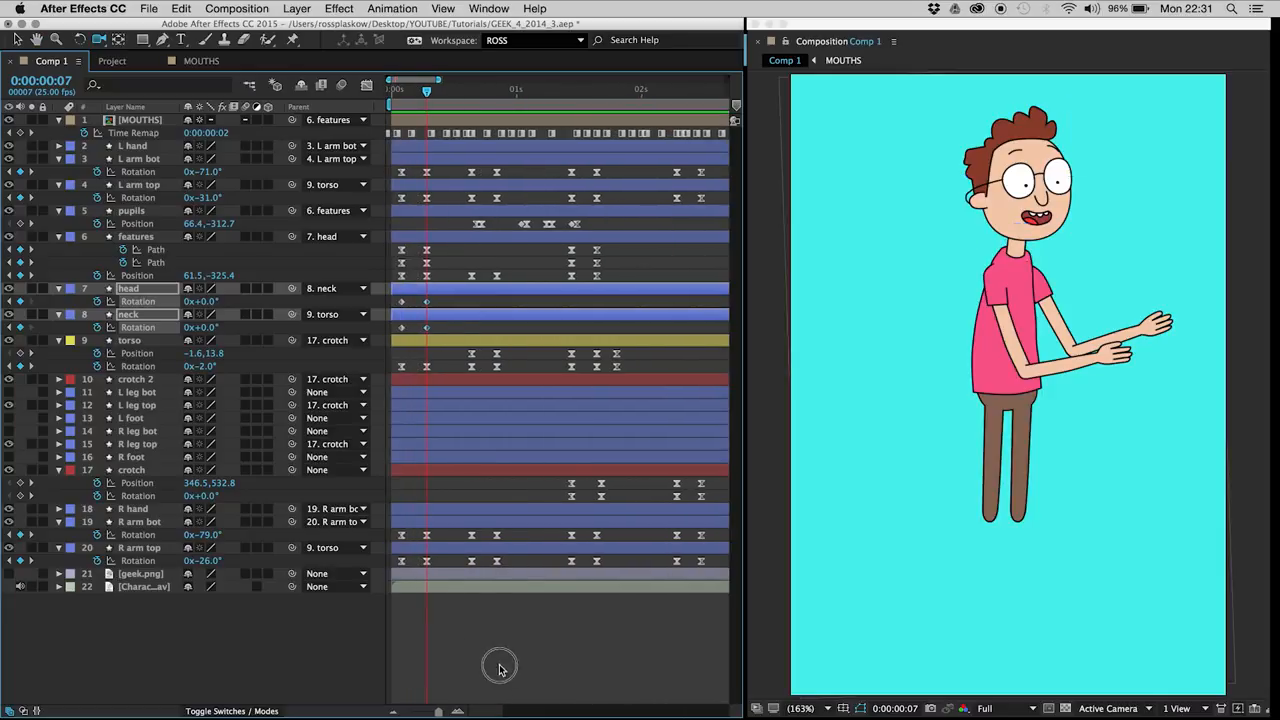
{"action": "mouse_move", "coordinate": [407, 97]}
{"action": "left_mouse_down"}
{"action": "mouse_move", "coordinate": [395, 92]}
{"action": "mouse_move", "coordinate": [427, 90]}
{"action": "left_mouse_up"}
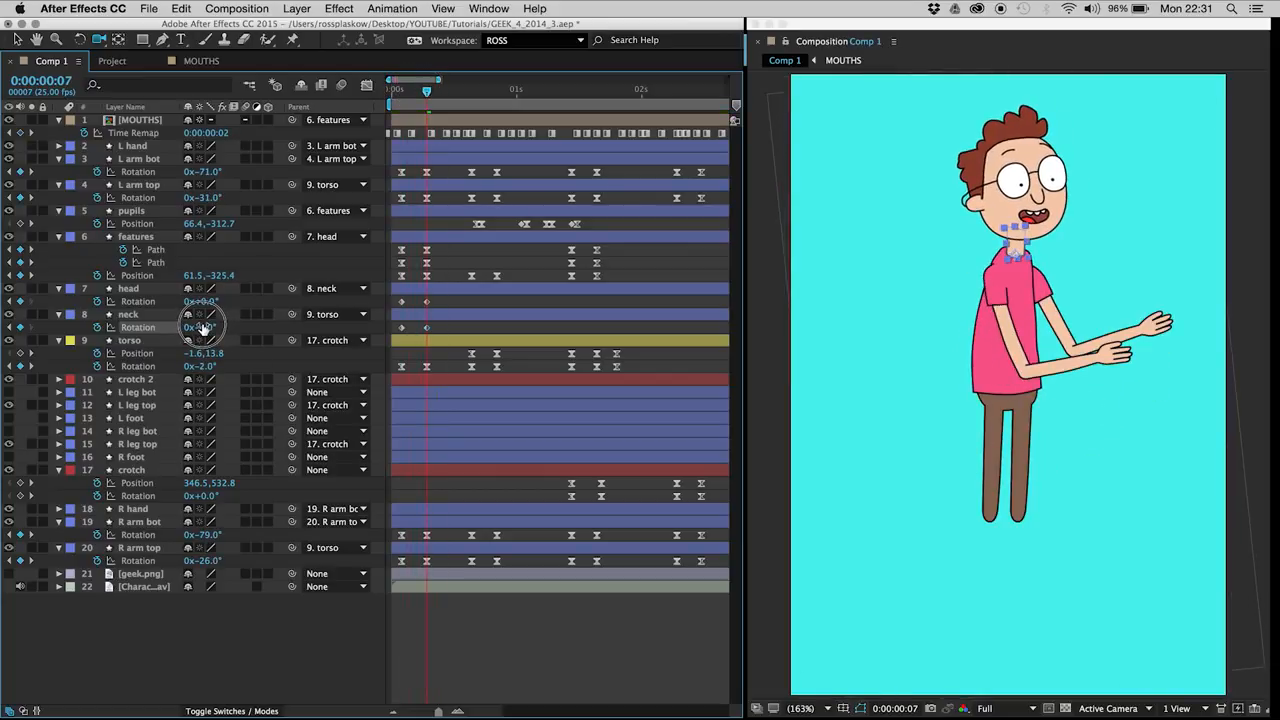
{"action": "left_click", "coordinate": [203, 327]}
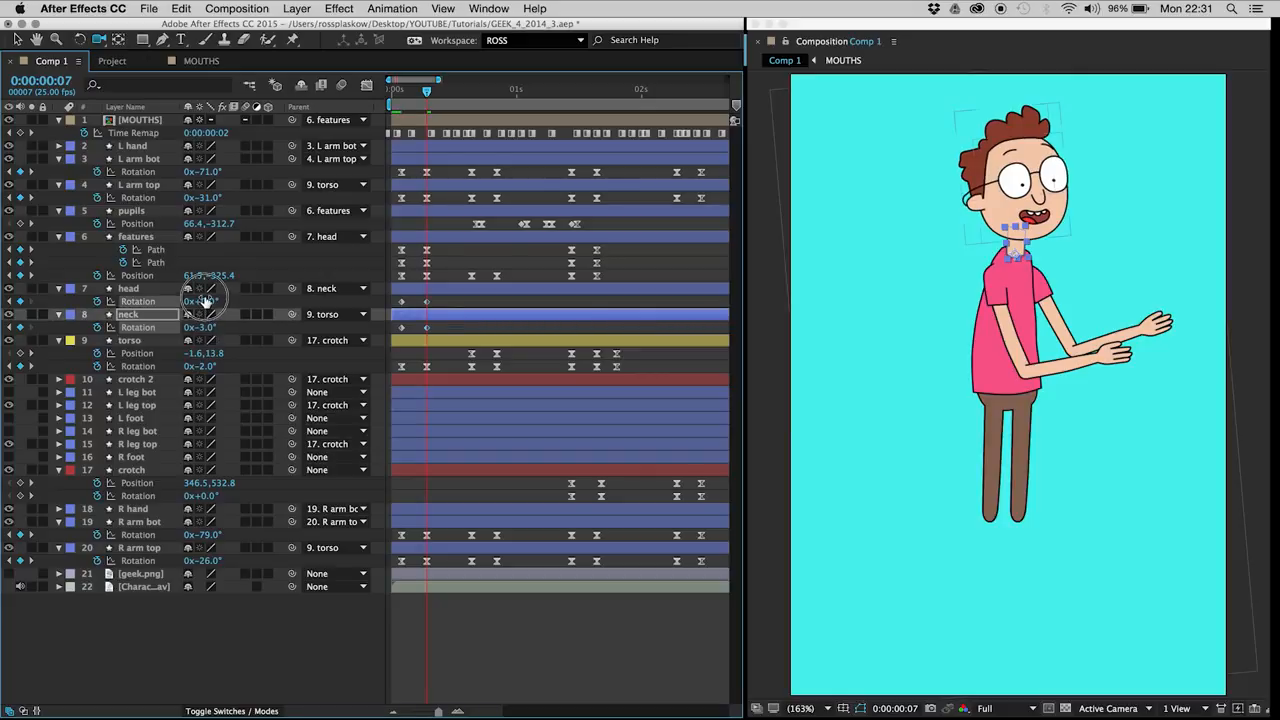
{"action": "left_click", "coordinate": [203, 301]}
{"action": "left_click_drag", "start_coordinate": [203, 300], "coordinate": [203, 299]}
Step: Apply Easy Ease to all head and neck rotation keyframes, and preview the animation
{"action": "left_click_drag", "start_coordinate": [441, 299], "coordinate": [394, 335]}
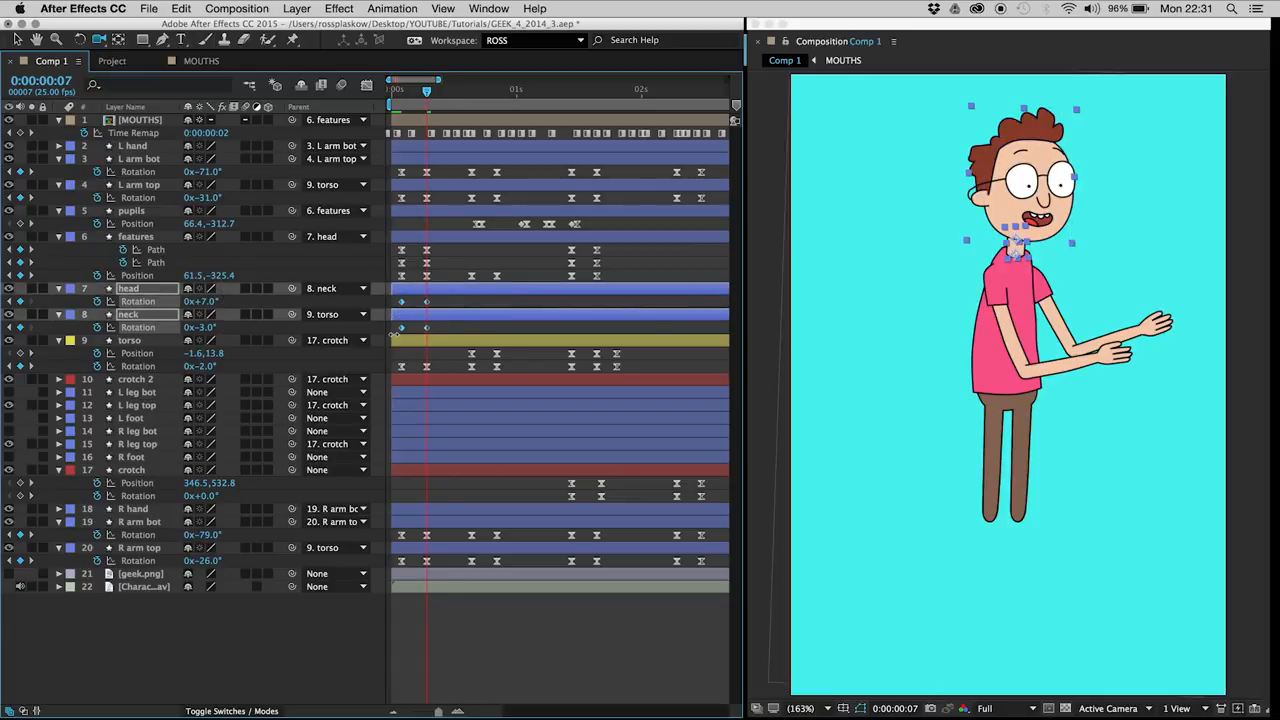
{"action": "left_click", "coordinate": [216, 652]}
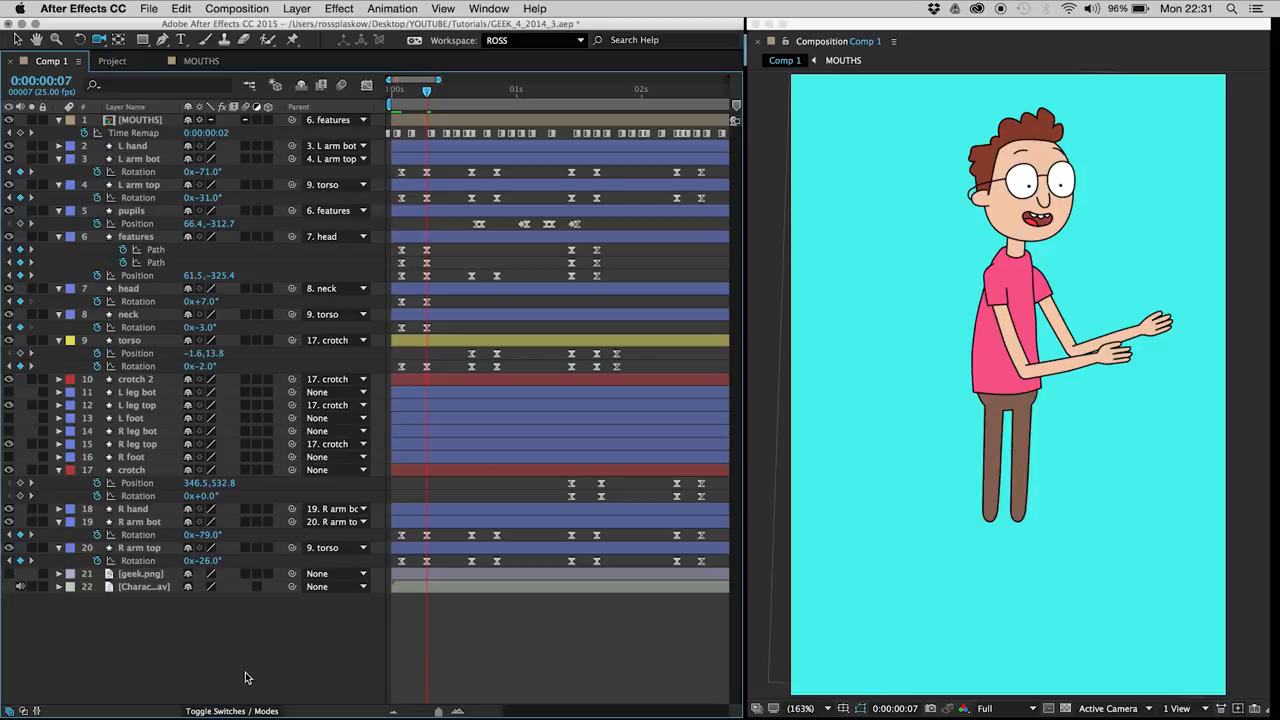
{"action": "key", "text": "space"}
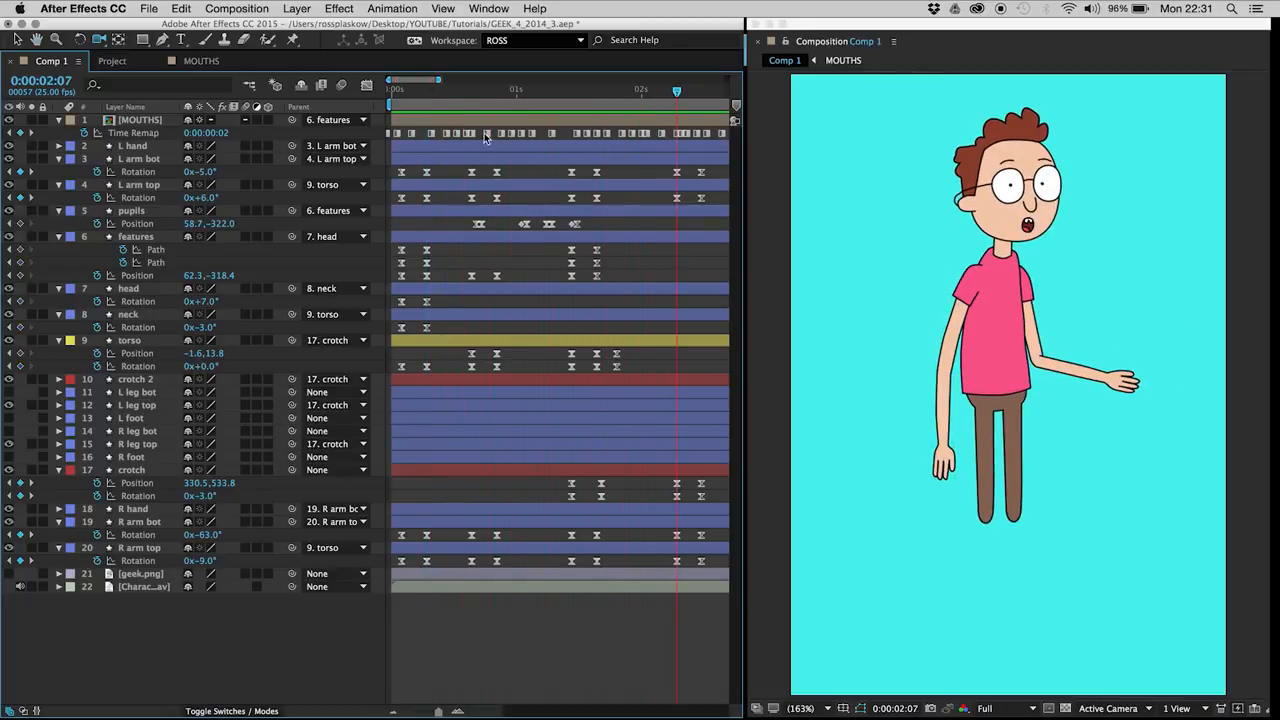
Step: Add head and neck rotation keyframes at 0:00:00:16 to hold the pose, and advance to 0:00:00:21
{"action": "left_click_drag", "start_coordinate": [427, 90], "coordinate": [474, 97]}
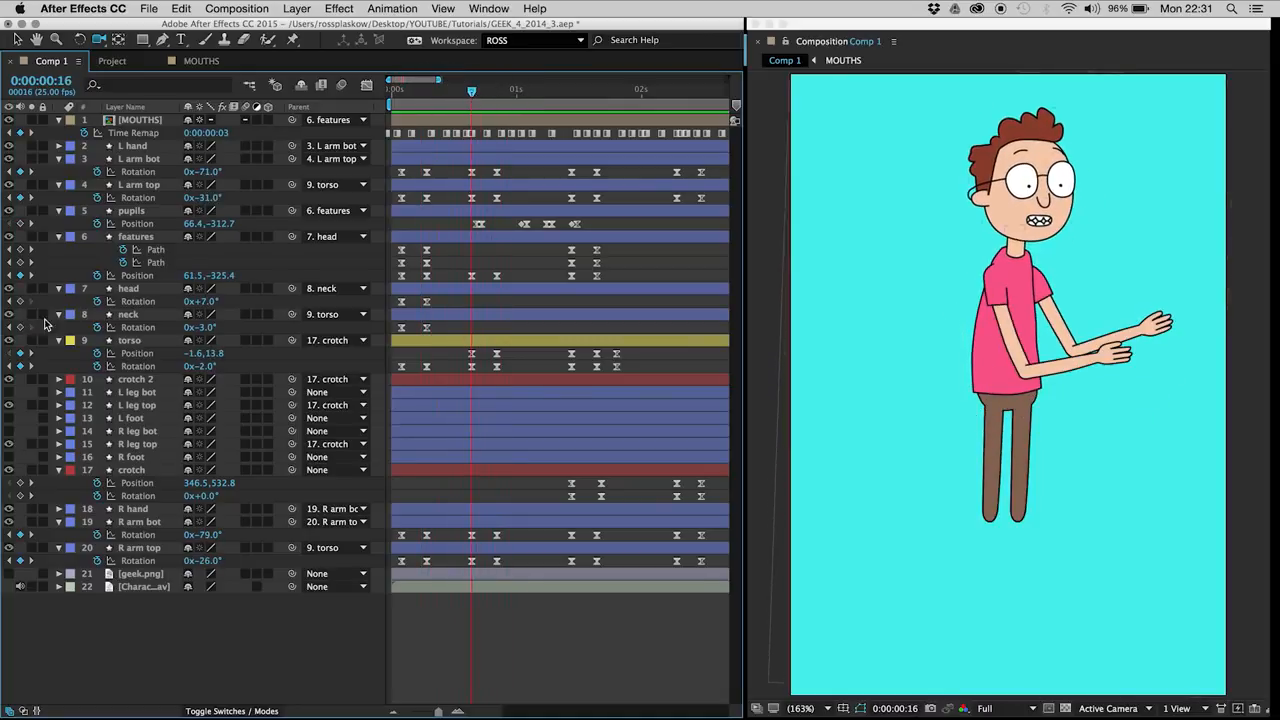
{"action": "left_click", "coordinate": [20, 301]}
{"action": "left_click", "coordinate": [20, 327]}
{"action": "key", "text": "Page_Down"}
{"action": "key", "text": "Page_Down"}
{"action": "key", "text": "Page_Down"}
{"action": "key", "text": "Page_Down"}
{"action": "key", "text": "Page_Down"}
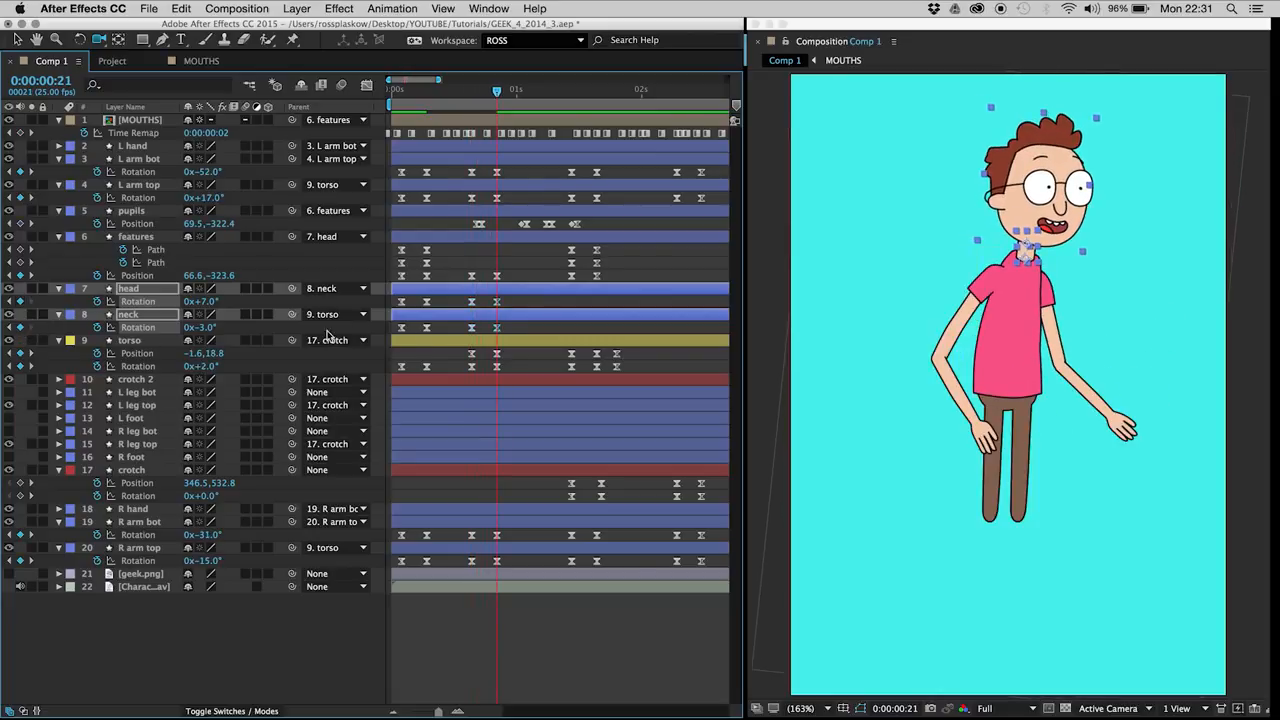
Step: Copy the first head and neck rotation keyframes and paste them at 0:00:00:21
{"action": "left_click_drag", "start_coordinate": [413, 299], "coordinate": [399, 335]}
{"action": "key", "text": "super+c"}
{"action": "key", "text": "super+v"}
{"action": "key", "text": "super+c"}
{"action": "key", "text": "super+v"}
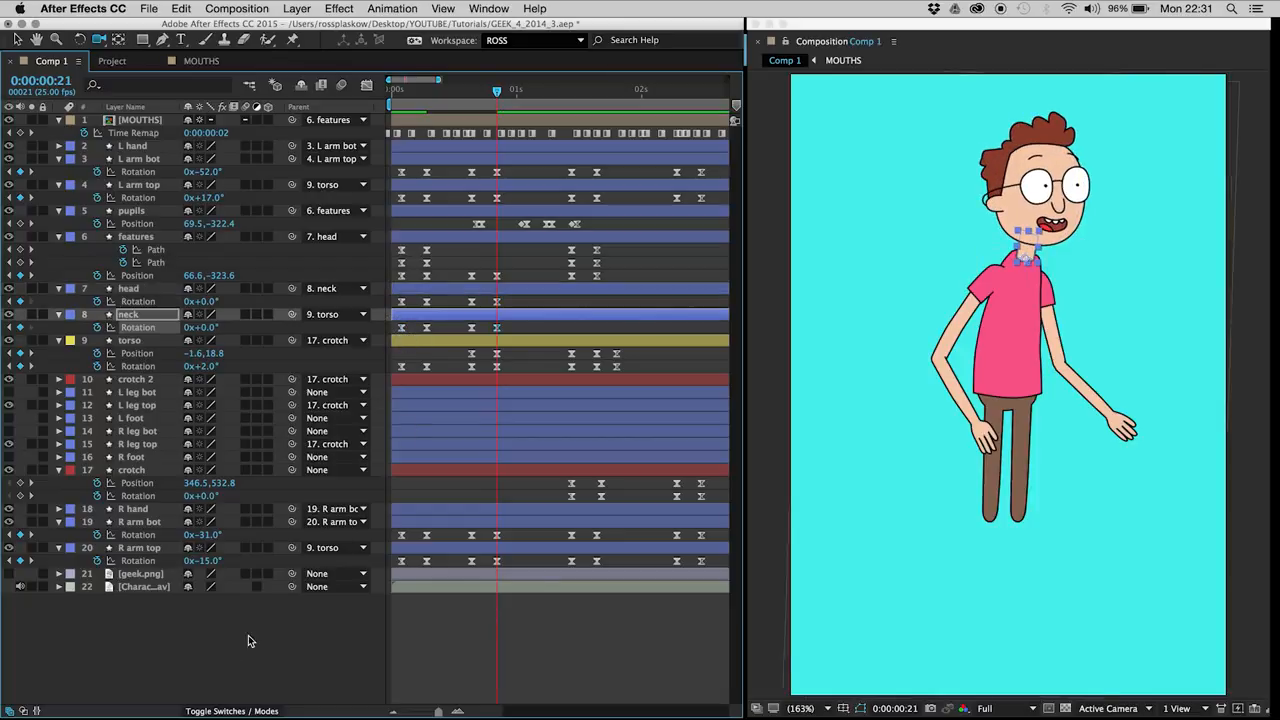
Step: Set the neck rotation to +4° and the head rotation to -2° at 0:00:00:21, and preview the result
{"action": "left_click", "coordinate": [218, 665]}
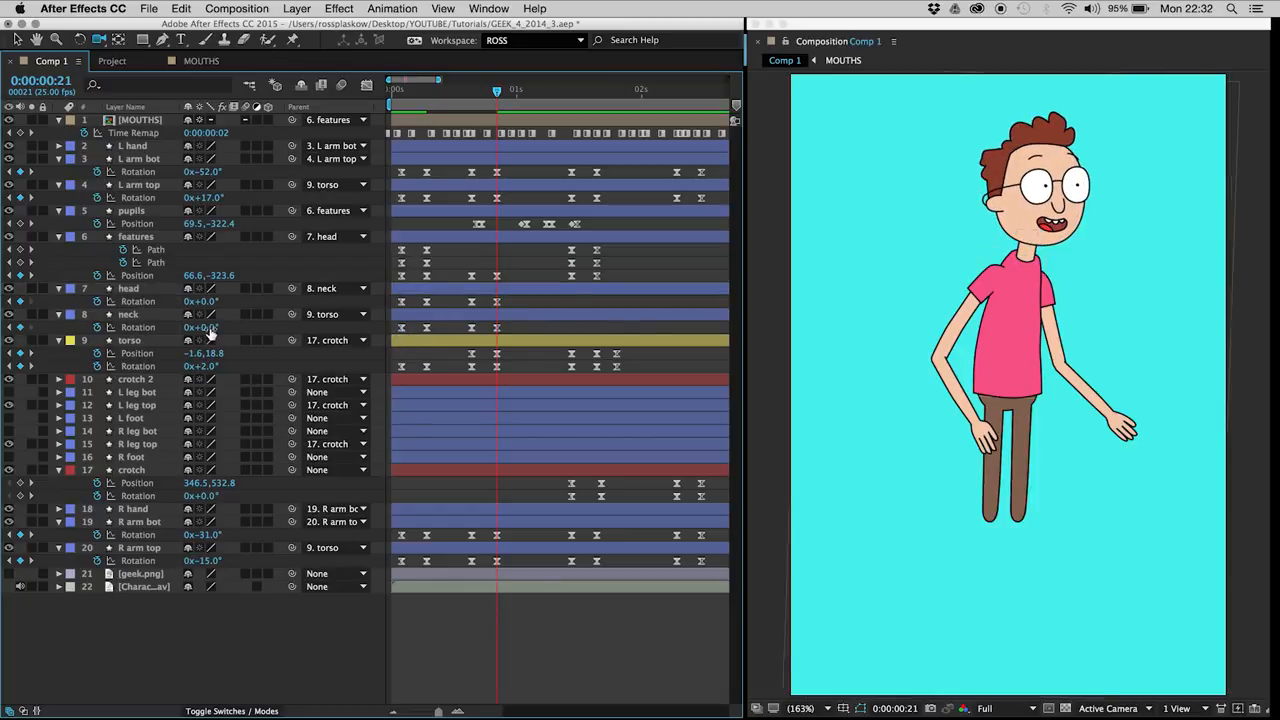
{"action": "left_click", "coordinate": [207, 326]}
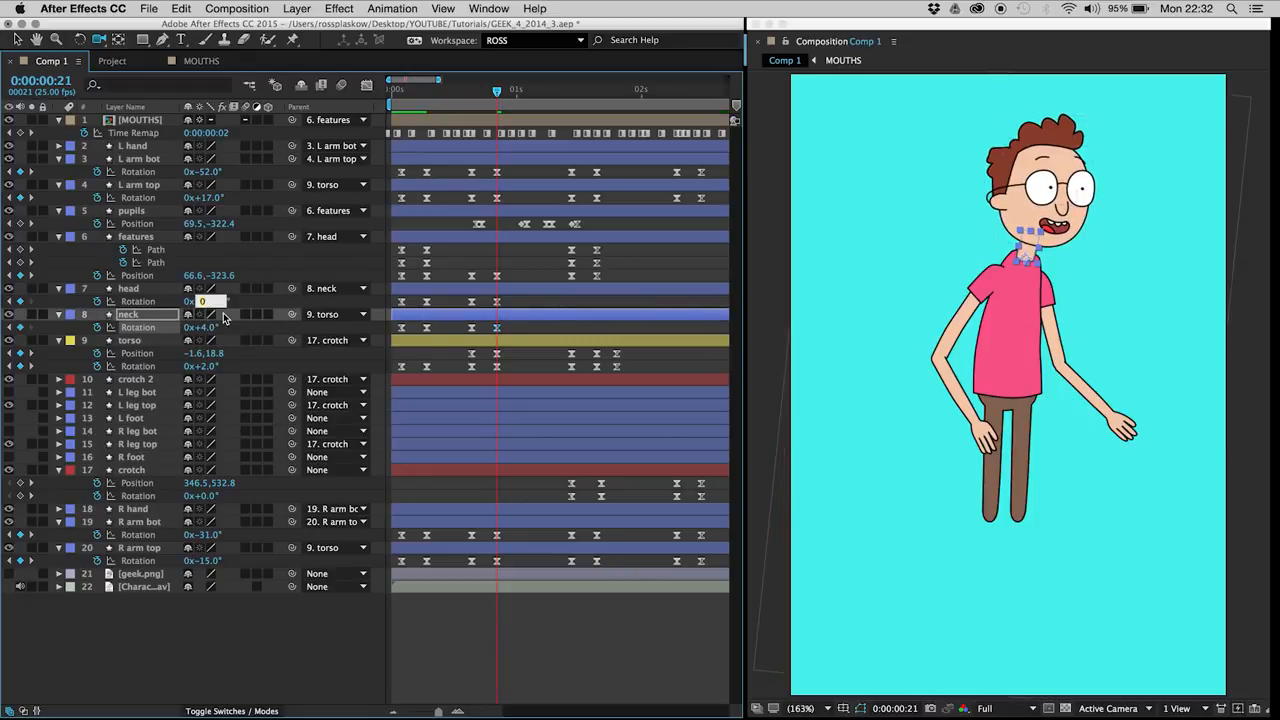
{"action": "type", "text": "-2"}
{"action": "key", "text": "Return"}
{"action": "left_click", "coordinate": [278, 640]}
{"action": "key", "text": "space"}
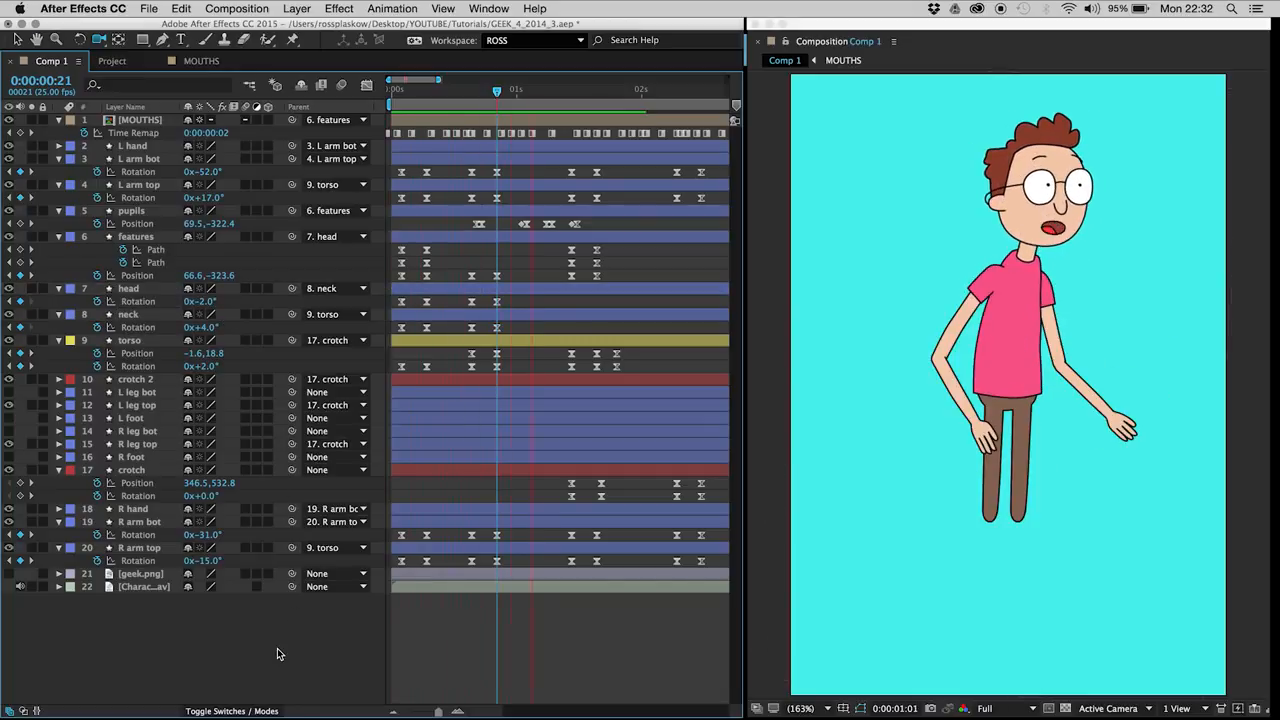
Step: Keyframe the head and neck rotation at 0:00:01:11 to hold the pose, and return both to 0° at 0:00:01:16
{"action": "left_click", "coordinate": [402, 95]}
{"action": "left_click_drag", "start_coordinate": [402, 95], "coordinate": [427, 95]}
{"action": "left_click_drag", "start_coordinate": [415, 296], "coordinate": [481, 313]}
{"action": "type", "text": "0"}
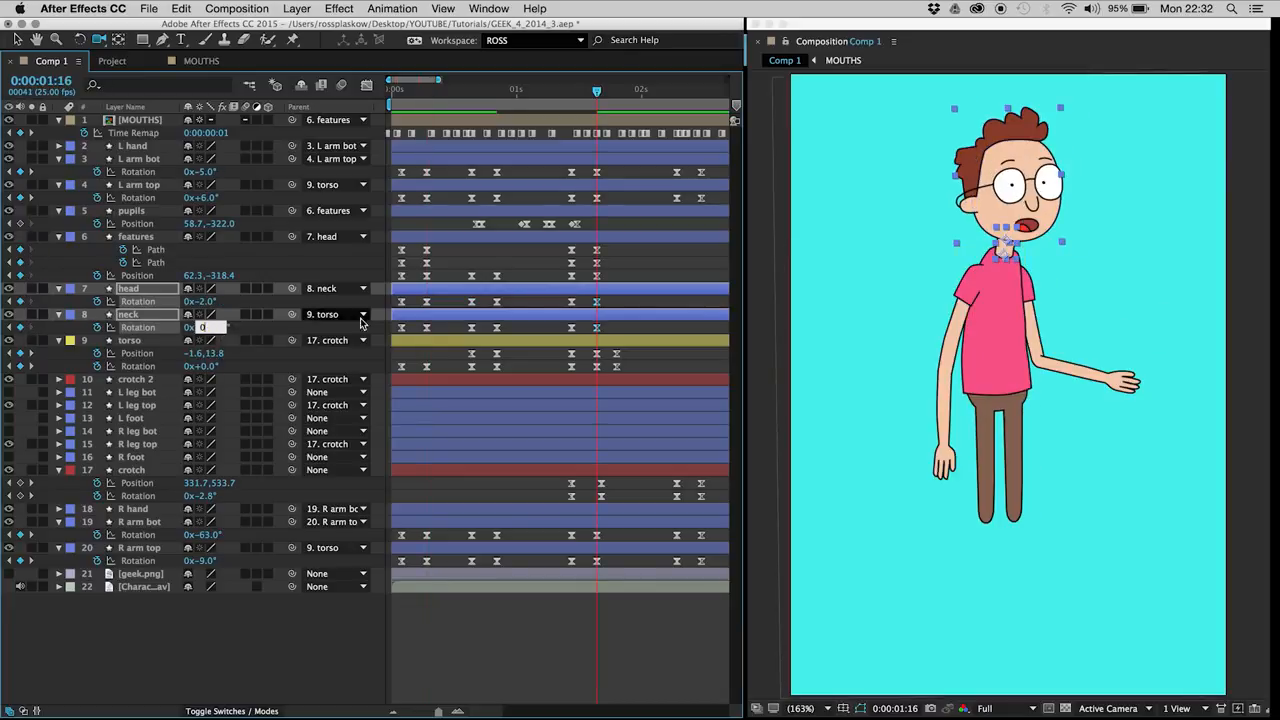
{"action": "left_click", "coordinate": [675, 268]}
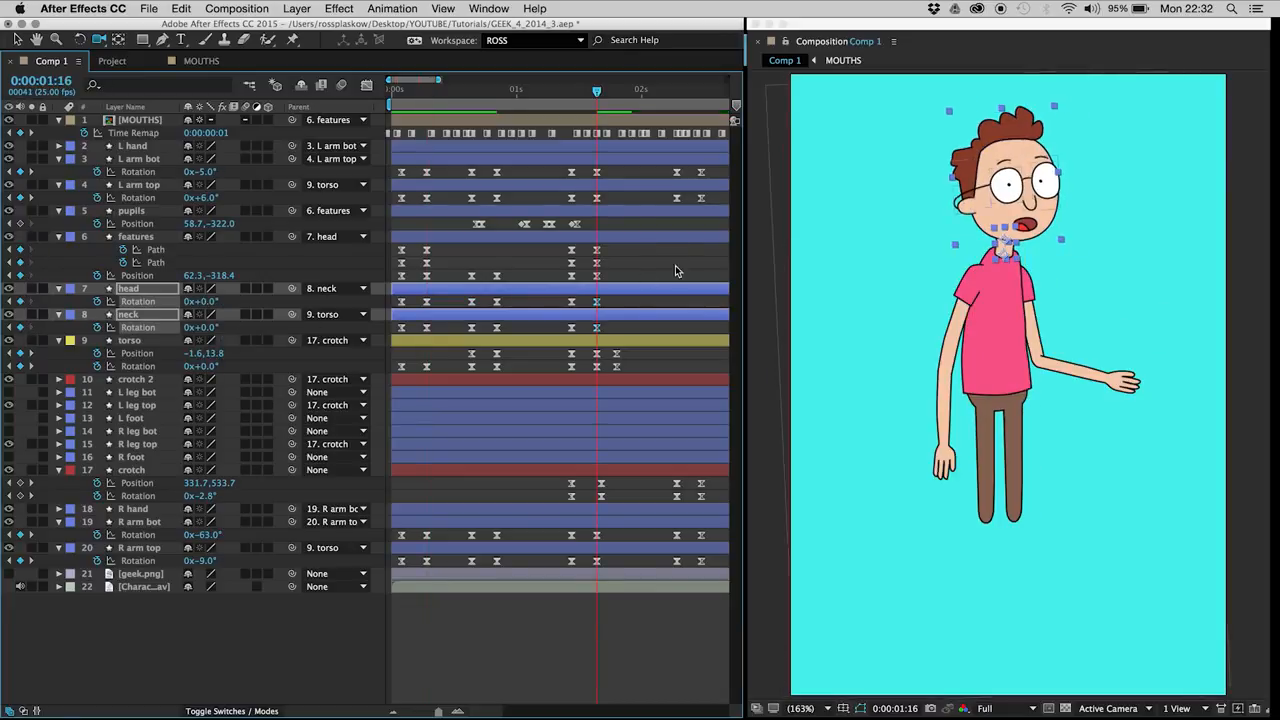
Step: Compare the poses at 0:00:02:07 and 0:00:01:16, and save the project
{"action": "key", "text": "h"}
{"action": "left_click_drag", "start_coordinate": [572, 441], "coordinate": [491, 450]}
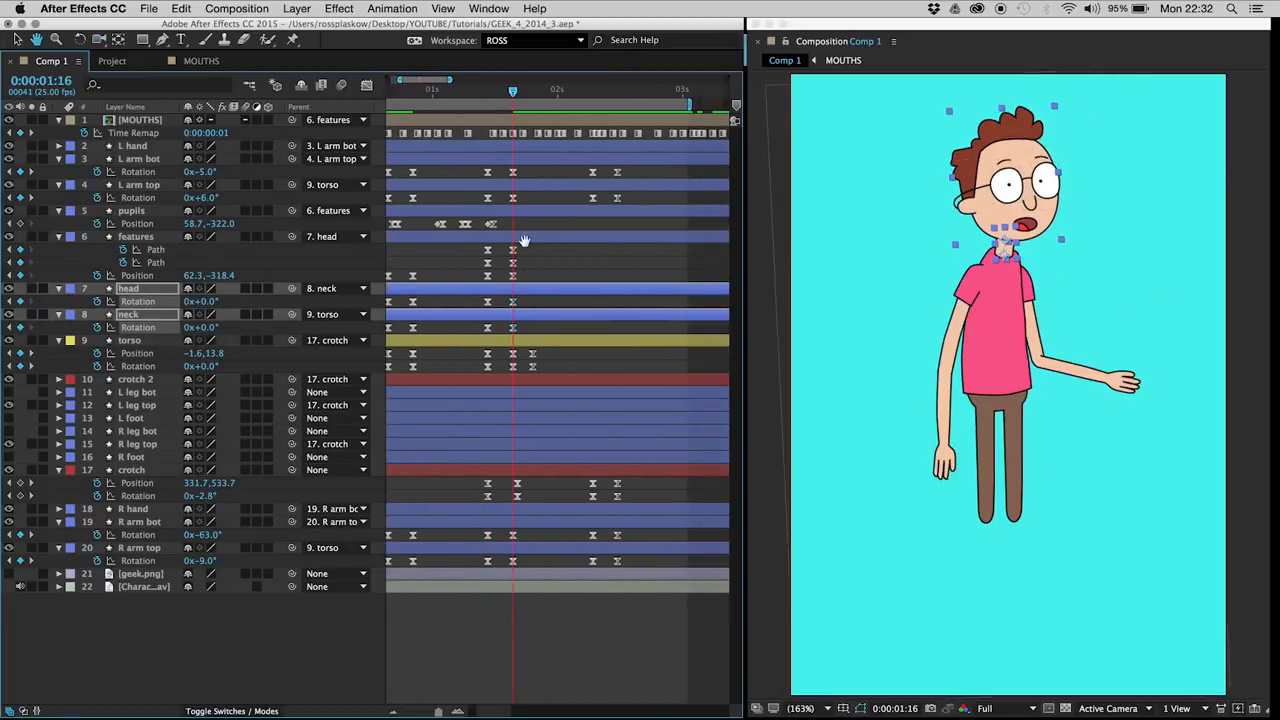
{"action": "left_click_drag", "start_coordinate": [556, 96], "coordinate": [586, 104]}
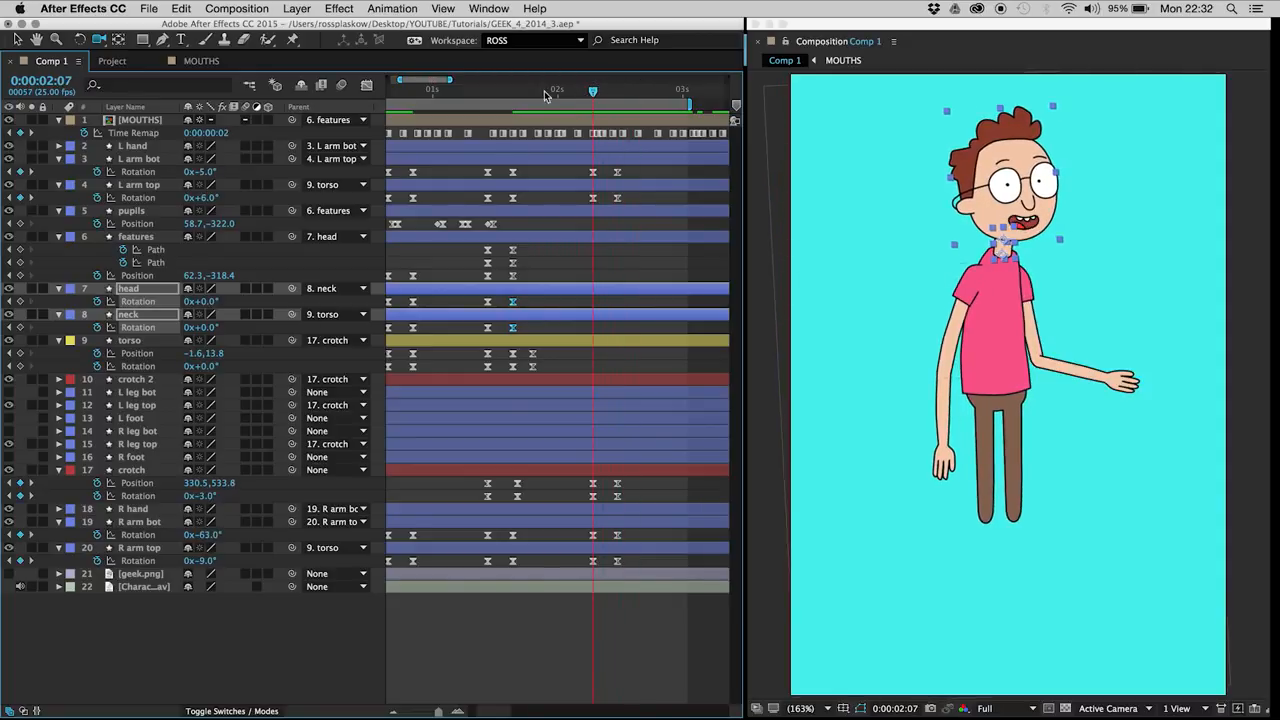
{"action": "left_click_drag", "start_coordinate": [477, 97], "coordinate": [514, 93]}
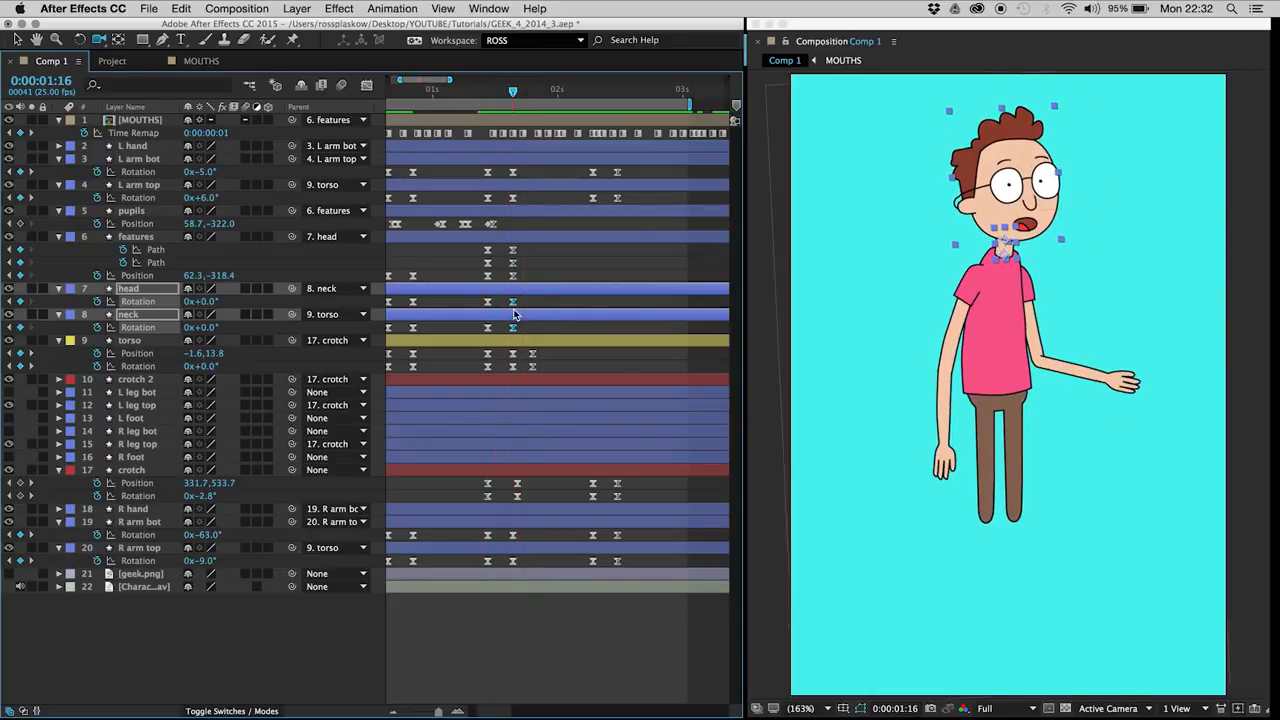
{"action": "left_click", "coordinate": [548, 281]}
{"action": "key", "text": "super+s"}
Step: Set the head rotation to -2° and the neck rotation to 0° at 0:00:01:16
{"action": "left_click", "coordinate": [130, 289]}
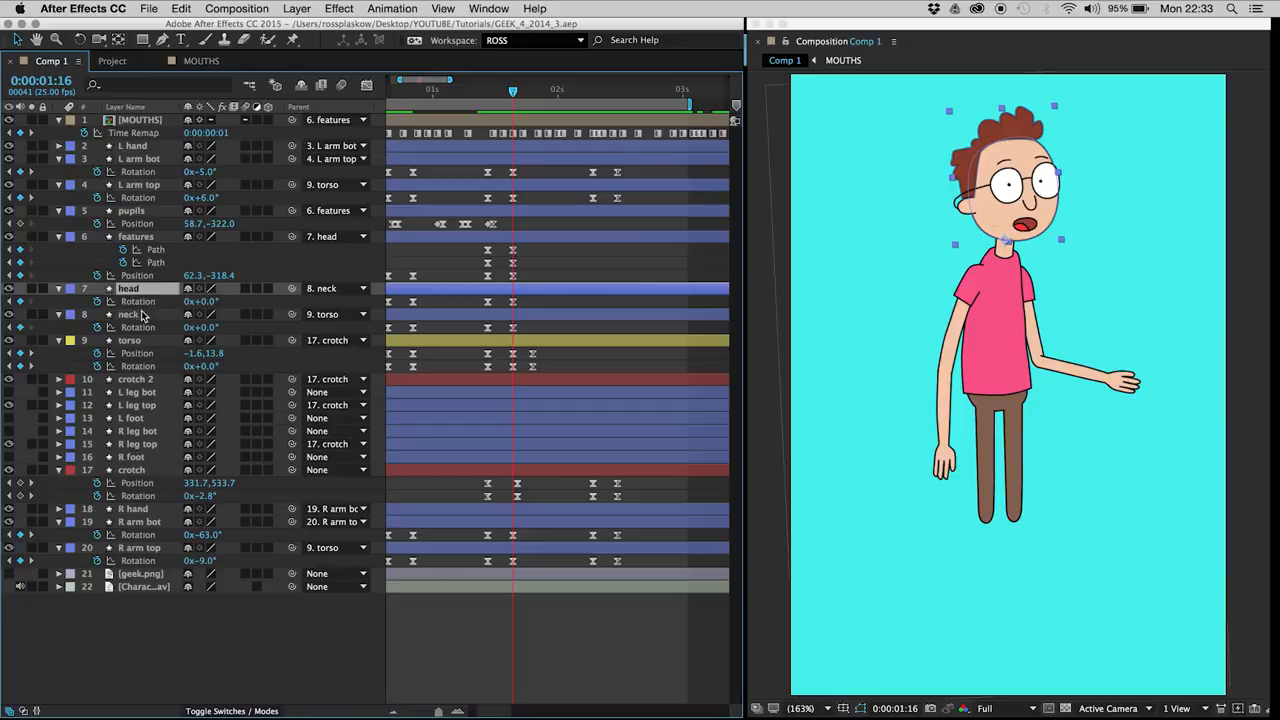
{"action": "left_click", "coordinate": [135, 314]}
{"action": "left_click_drag", "start_coordinate": [204, 333], "coordinate": [203, 330]}
{"action": "type", "text": "0"}
{"action": "key", "text": "Return"}
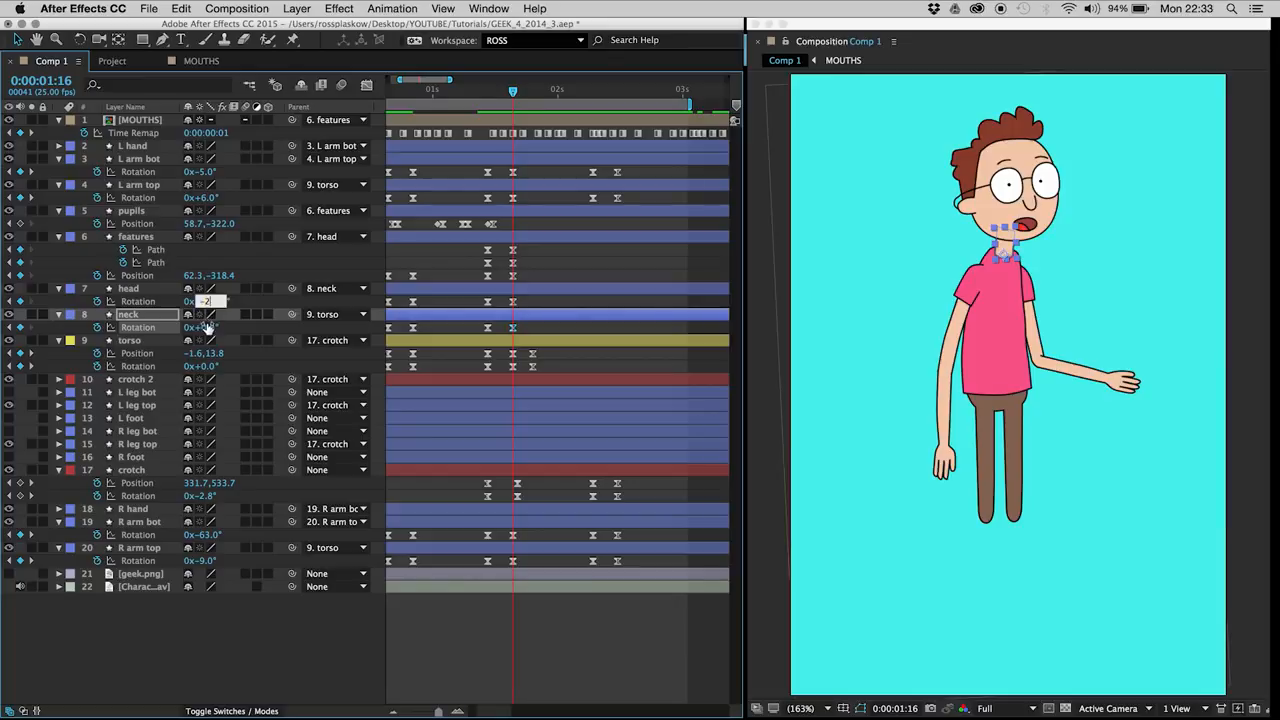
{"action": "key", "text": "Return"}
{"action": "left_click", "coordinate": [524, 305]}
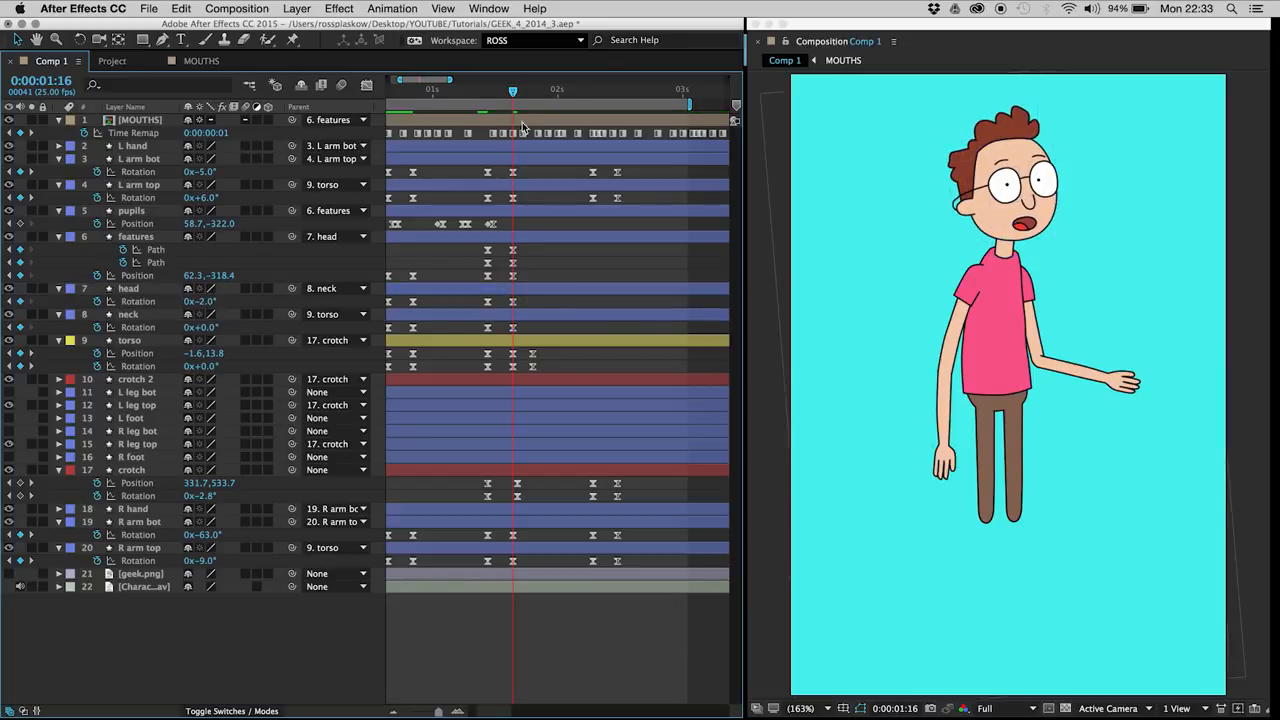
Step: Keyframe the head and neck rotation at 0:00:02:07 to hold the pose, and set the head rotation to 0° at 0:00:02:12
{"action": "left_click_drag", "start_coordinate": [513, 91], "coordinate": [593, 107]}
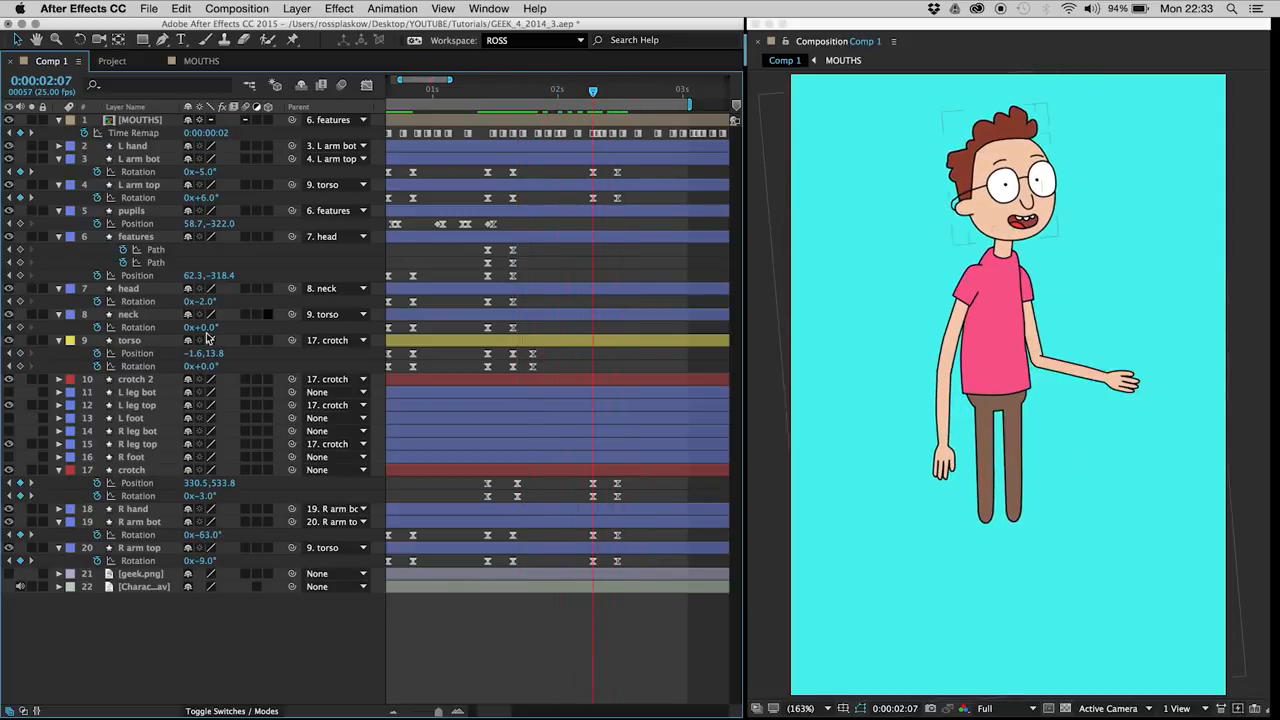
{"action": "left_click", "coordinate": [20, 301]}
{"action": "left_click", "coordinate": [20, 327]}
{"action": "key", "text": "Page_Down"}
{"action": "key", "text": "Page_Down"}
{"action": "key", "text": "Page_Down"}
{"action": "key", "text": "Page_Down"}
{"action": "key", "text": "Page_Down"}
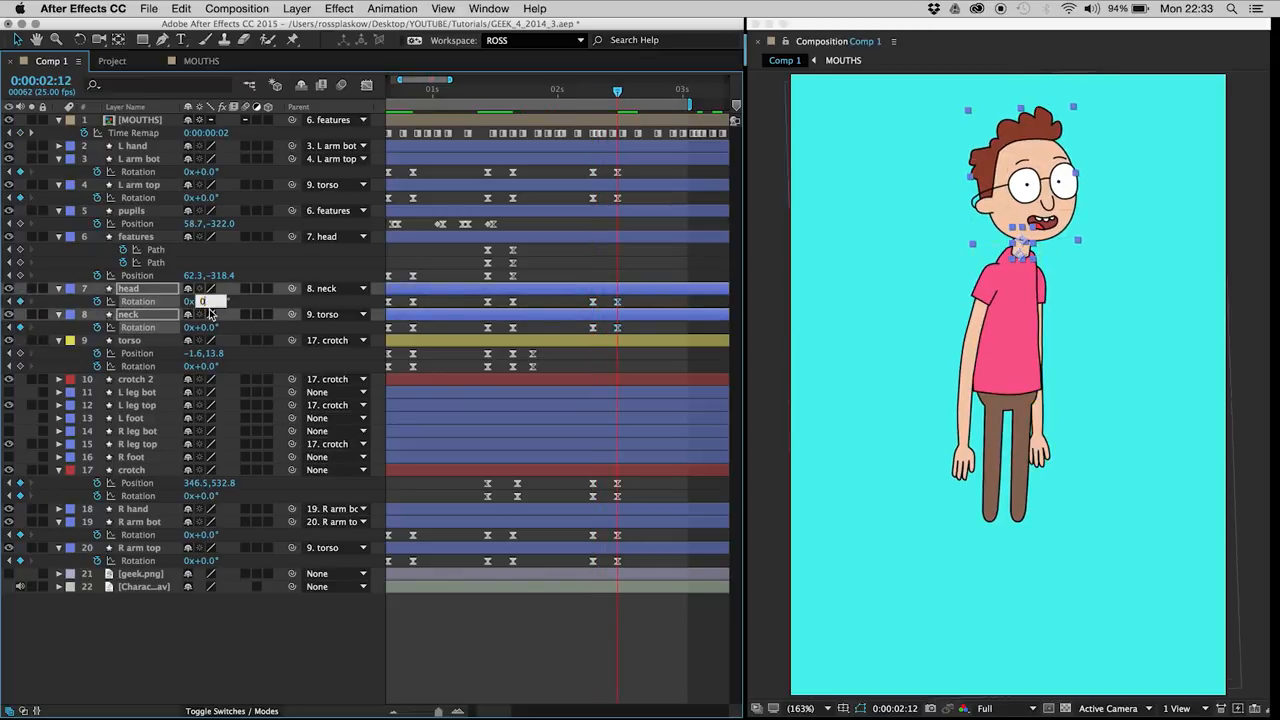
{"action": "key", "text": "Return"}
{"action": "left_click", "coordinate": [578, 261]}
Step: Hold the pupils' position with a keyframe at 0:00:02:09, shift it to 62.4, -311.9 at 0:00:02:10, and preview the animation
{"action": "mouse_move", "coordinate": [593, 93]}
{"action": "left_mouse_down"}
{"action": "mouse_move", "coordinate": [618, 102]}
{"action": "mouse_move", "coordinate": [586, 102]}
{"action": "mouse_move", "coordinate": [618, 101]}
{"action": "mouse_move", "coordinate": [602, 102]}
{"action": "left_mouse_up"}
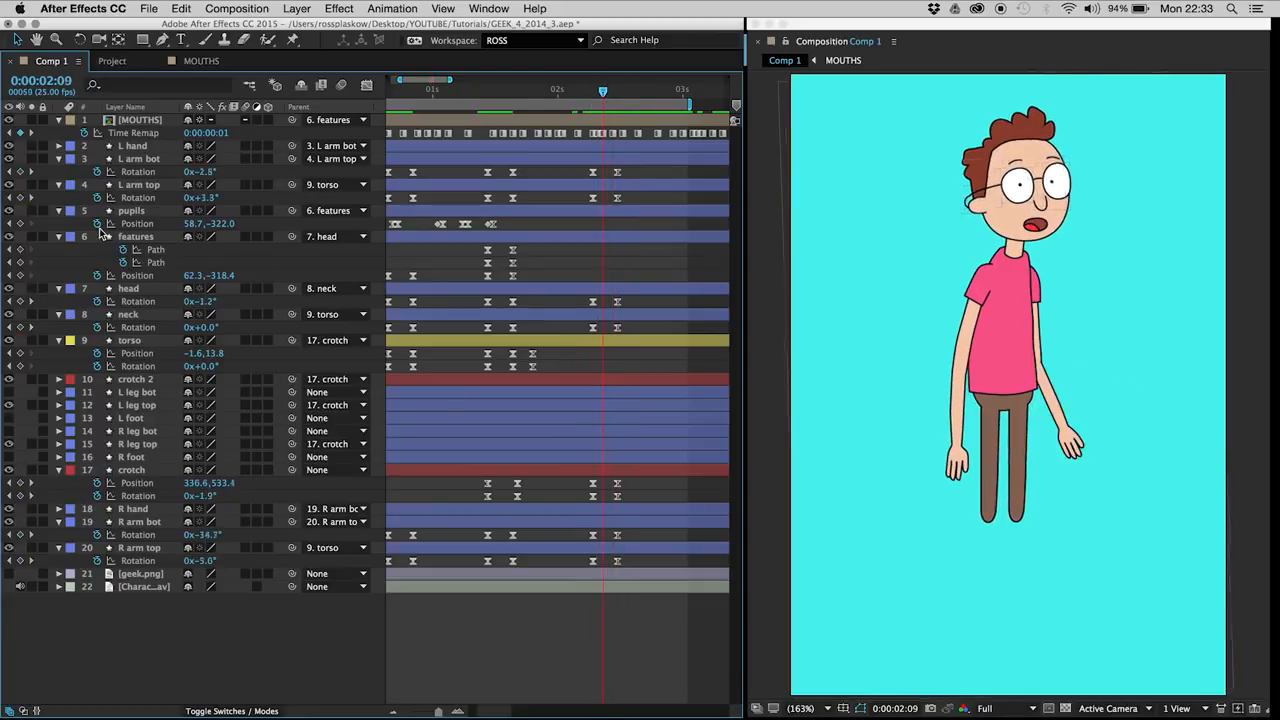
{"action": "left_click", "coordinate": [145, 212]}
{"action": "left_click", "coordinate": [21, 224]}
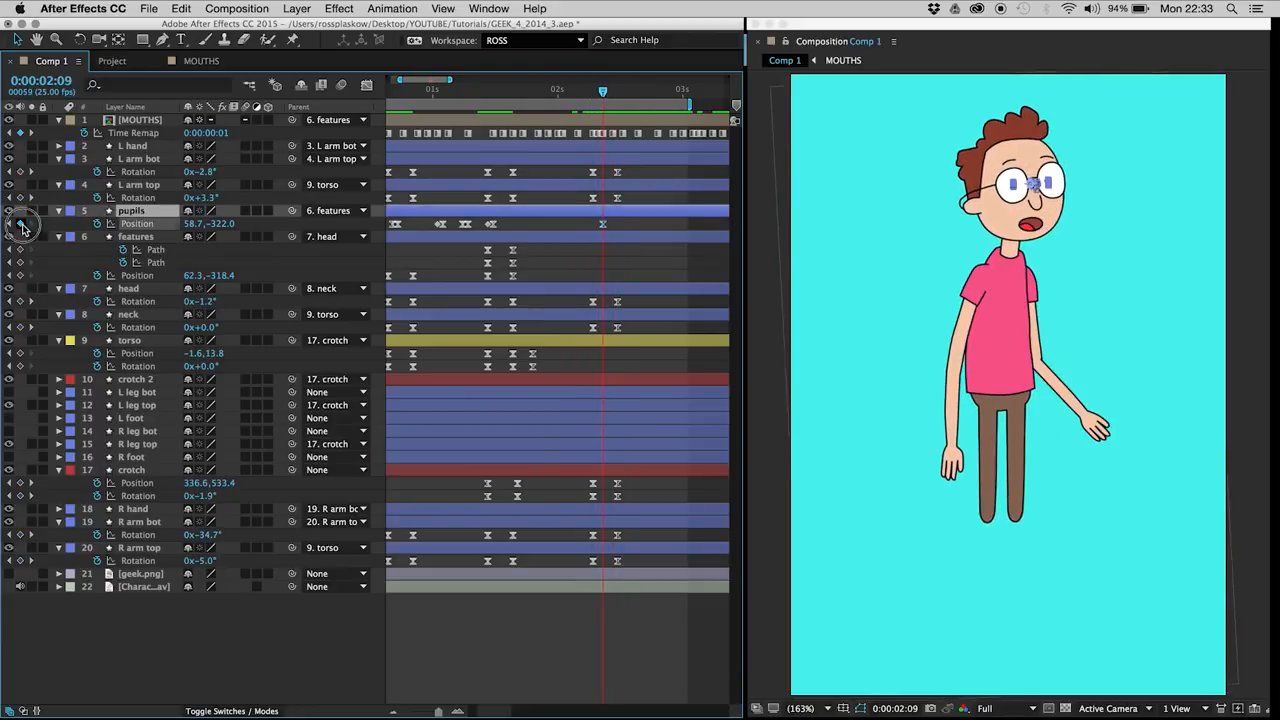
{"action": "key", "text": "Page_Down"}
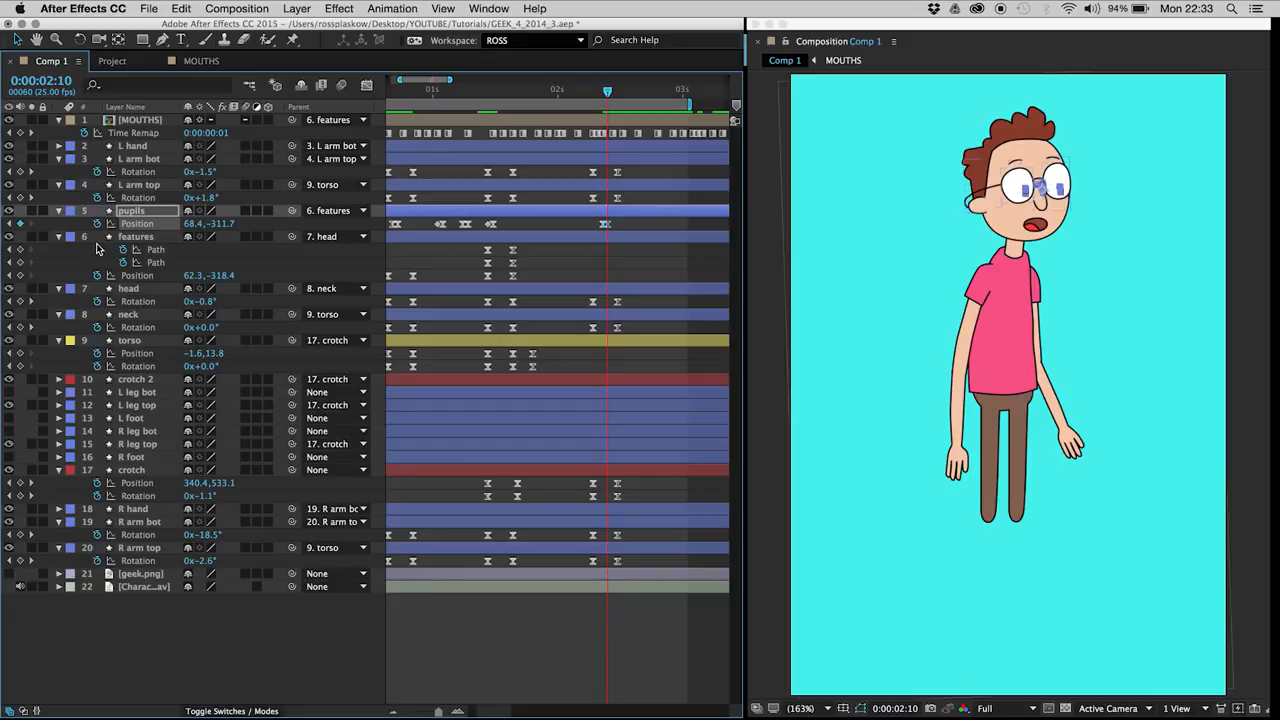
{"action": "left_click", "coordinate": [578, 259]}
{"action": "left_click", "coordinate": [606, 226]}
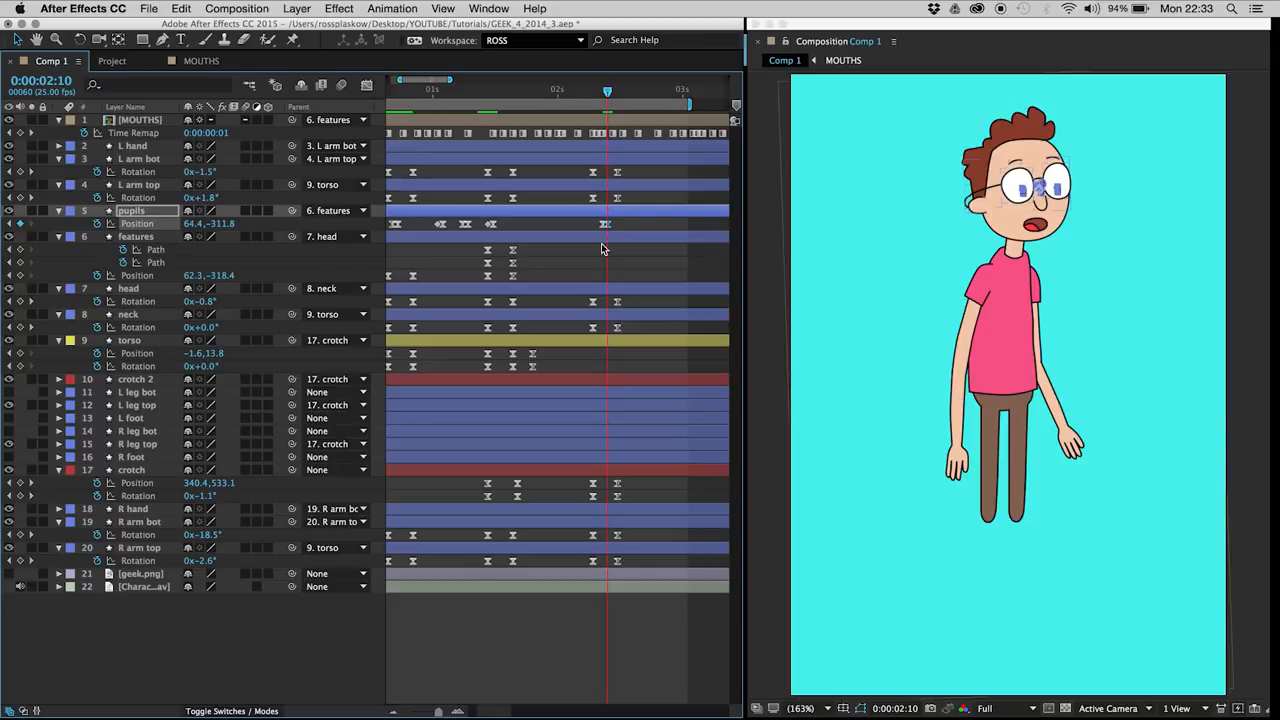
{"action": "left_click", "coordinate": [568, 260]}
{"action": "key", "text": "space"}
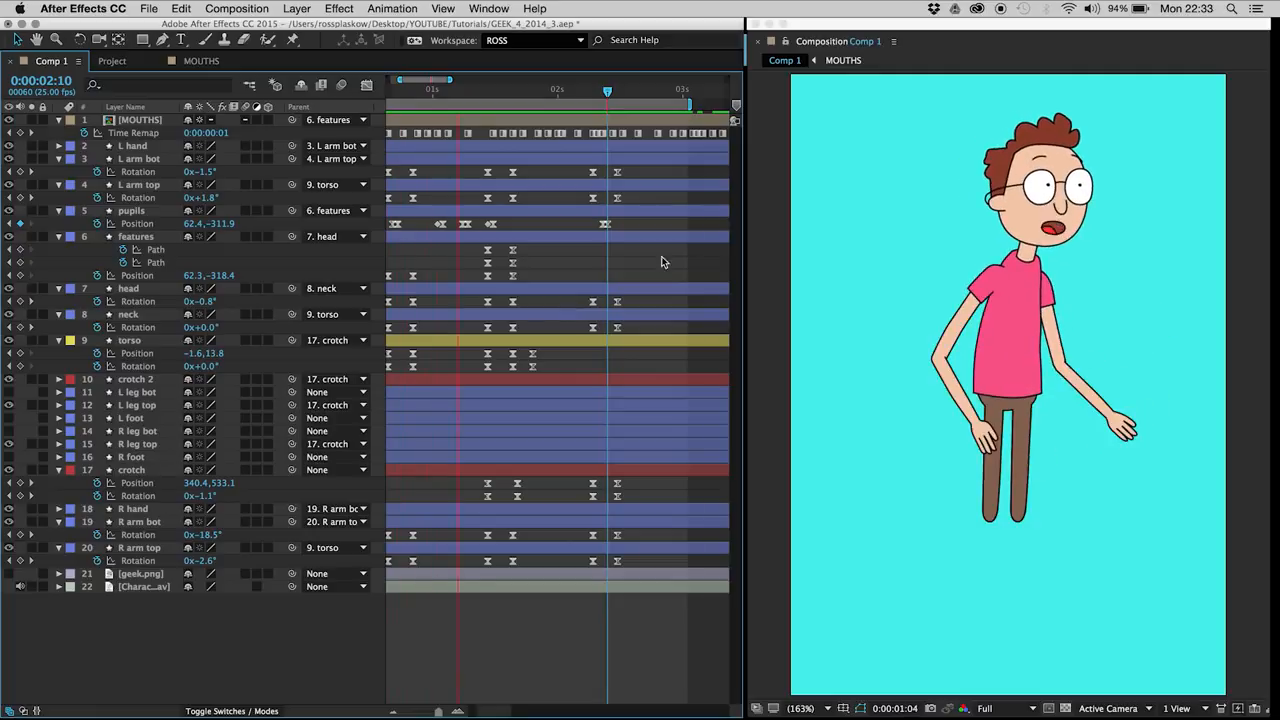
{"action": "key", "text": "space"}
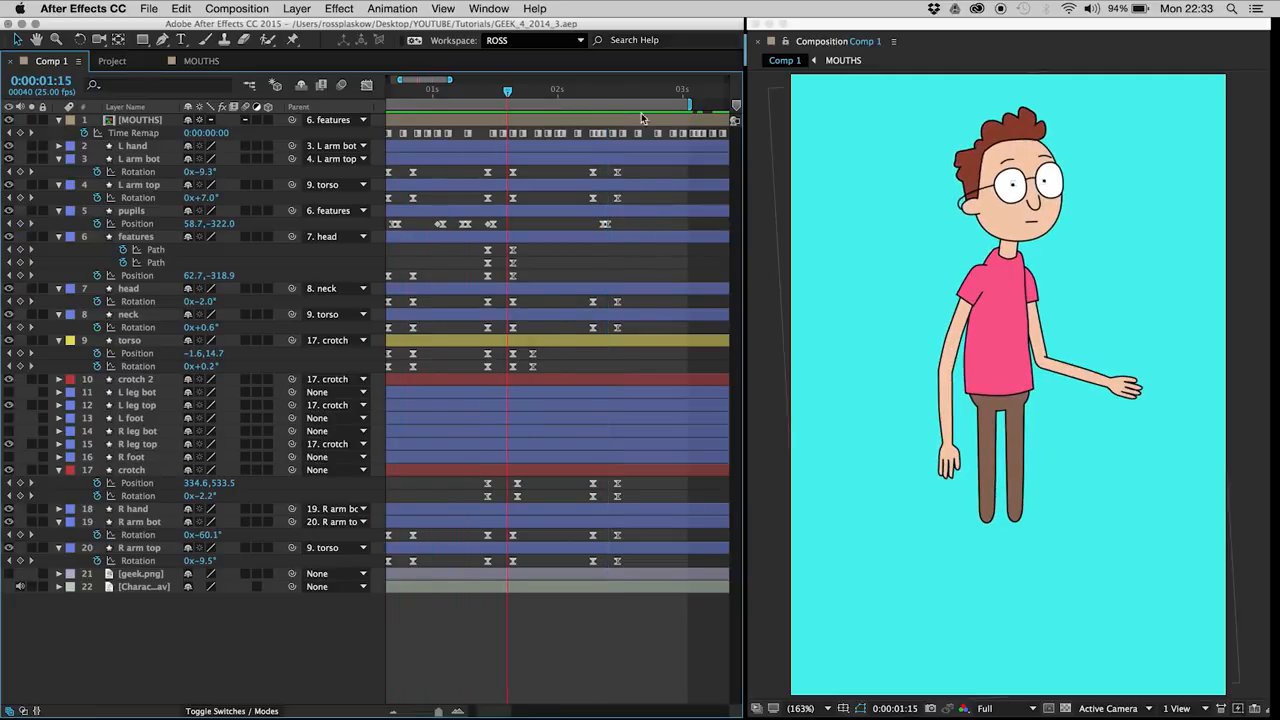
Step: Extend the work area's end to about 0:00:03:13, start it at 0:00:01:22, and preview that section
{"action": "left_click_drag", "start_coordinate": [590, 92], "coordinate": [551, 93]}
{"action": "key", "text": "h"}
{"action": "left_click_drag", "start_coordinate": [590, 297], "coordinate": [537, 297]}
{"action": "left_click_drag", "start_coordinate": [636, 101], "coordinate": [695, 101]}
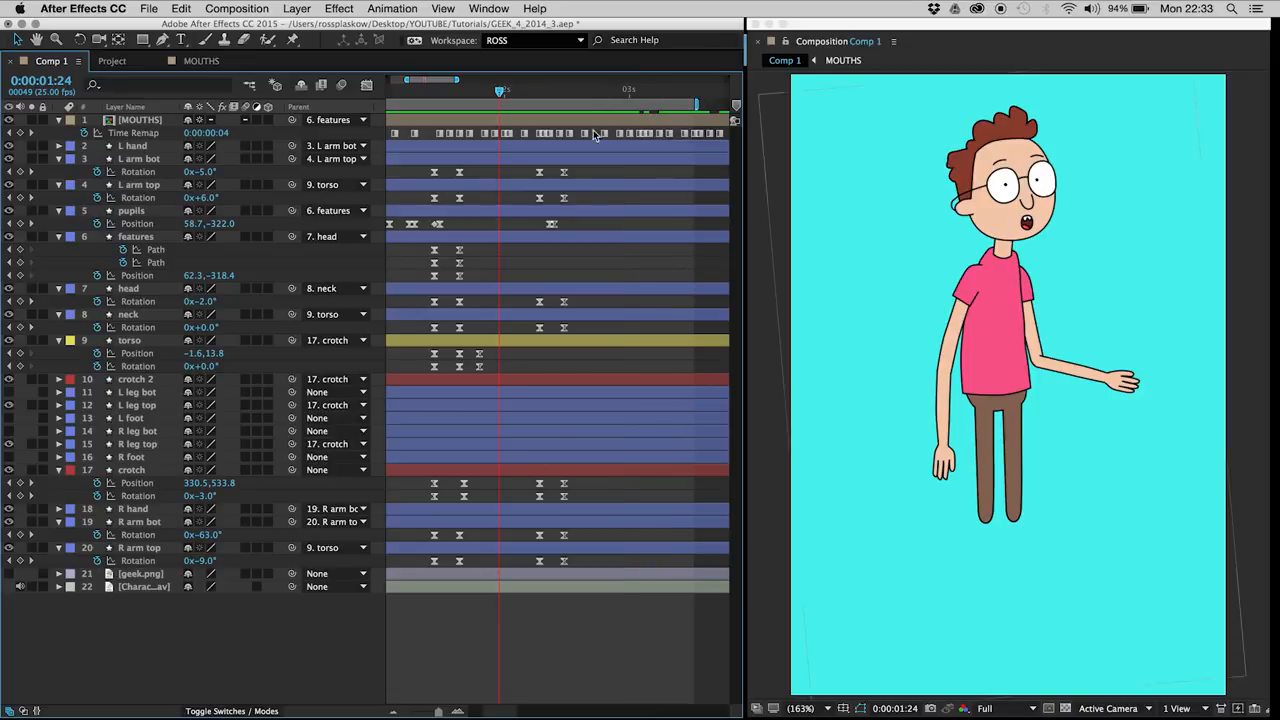
{"action": "left_click_drag", "start_coordinate": [499, 92], "coordinate": [489, 92]}
{"action": "key", "text": "b"}
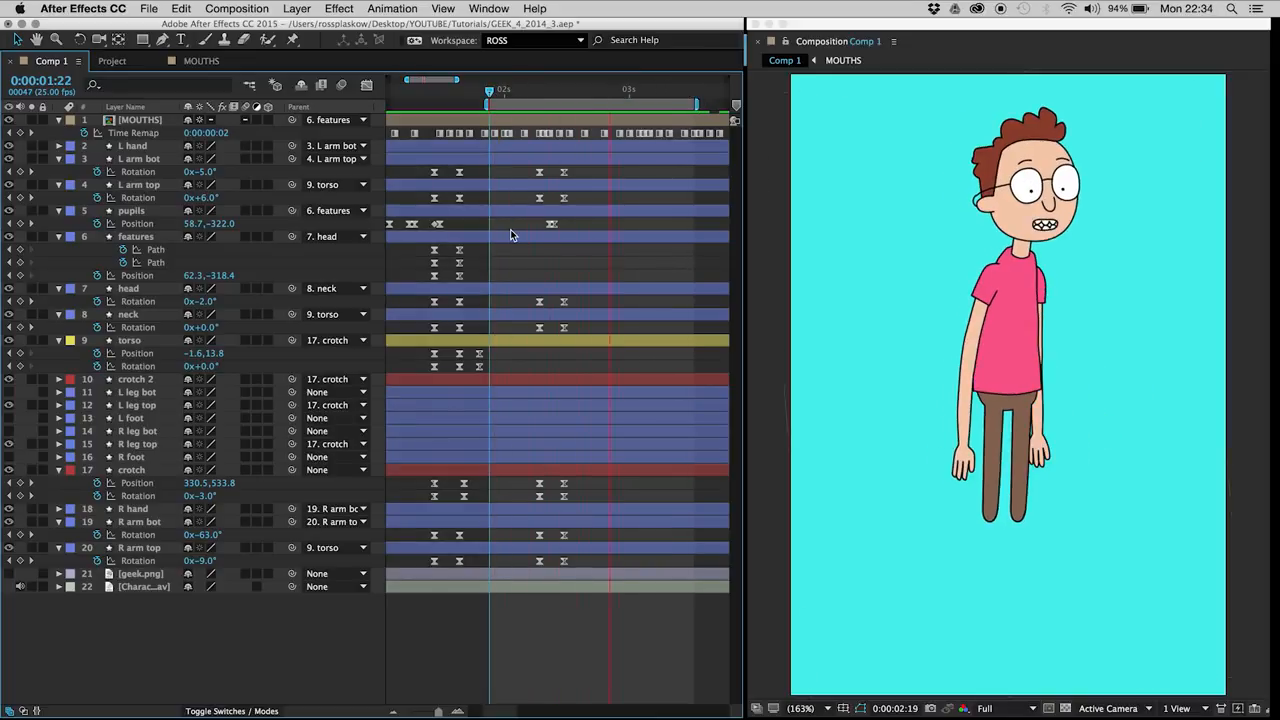
Step: Keyframe the pupils' position just before 0:00:03:08 to hold it, and shift it to 54.4, -319.9 at 0:00:03:08
{"action": "left_click_drag", "start_coordinate": [558, 88], "coordinate": [619, 90]}
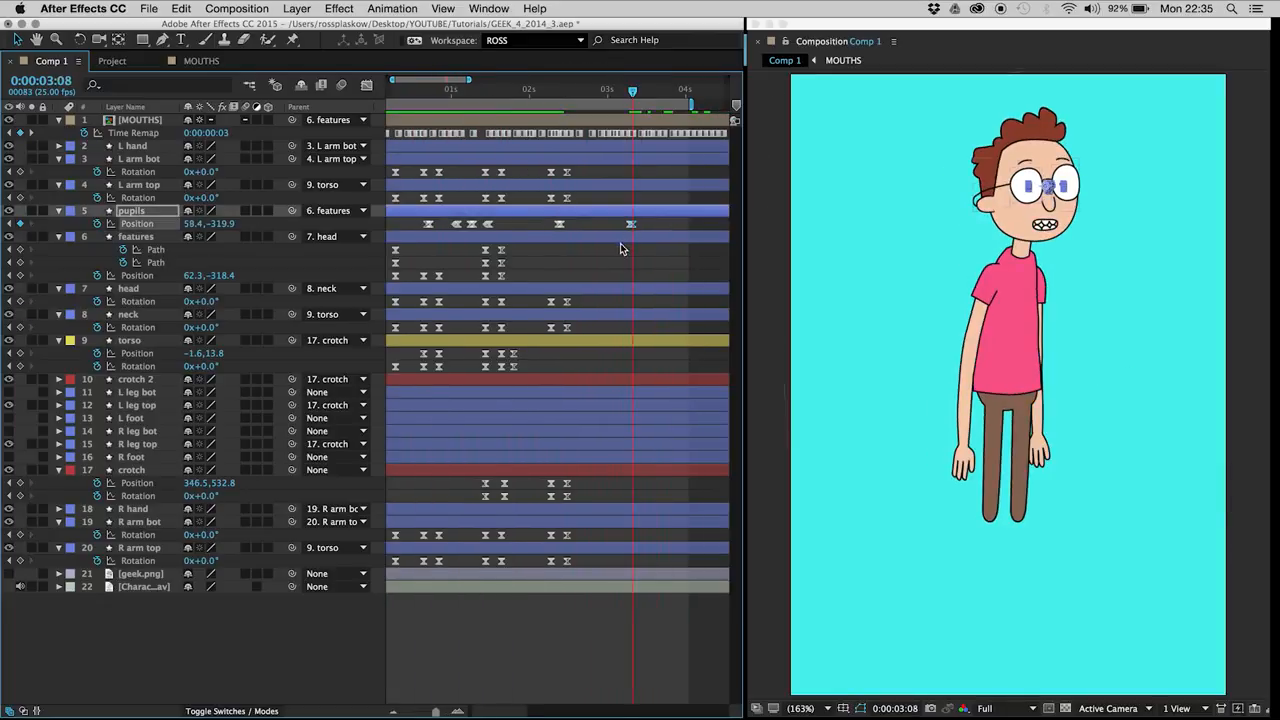
{"action": "left_click", "coordinate": [600, 266]}
{"action": "key", "text": "space"}
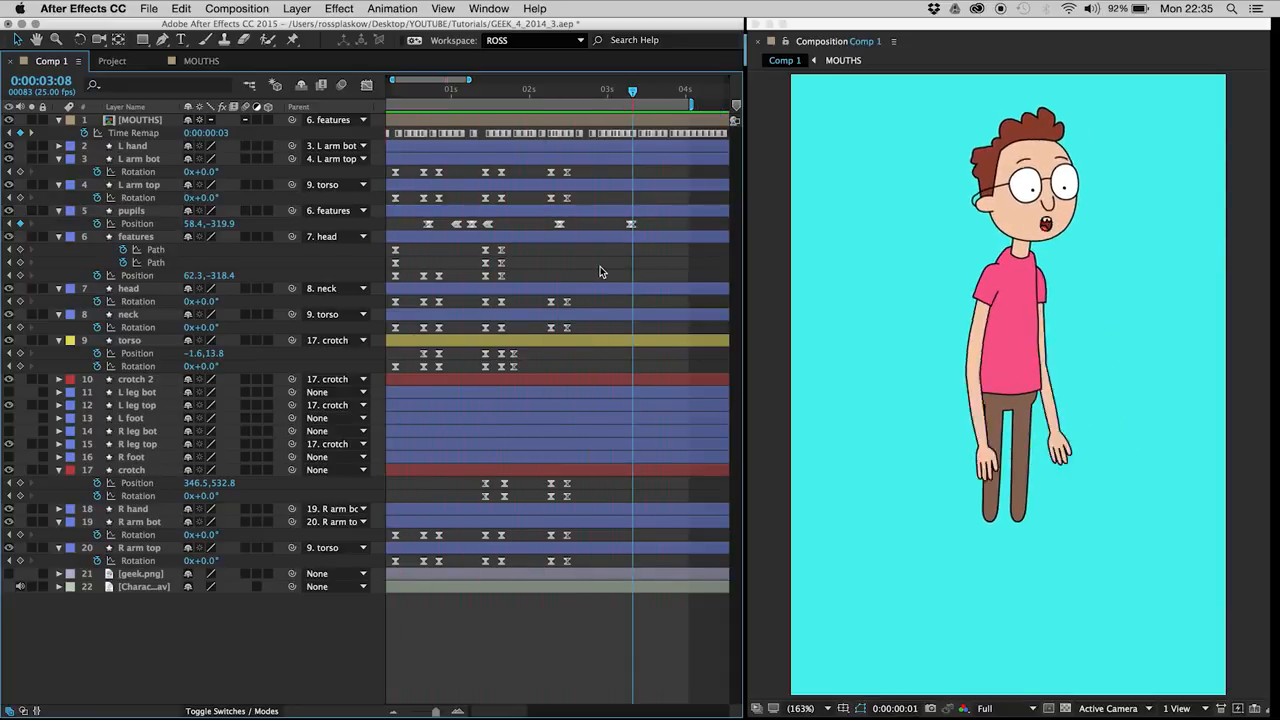
{"action": "left_click", "coordinate": [634, 224]}
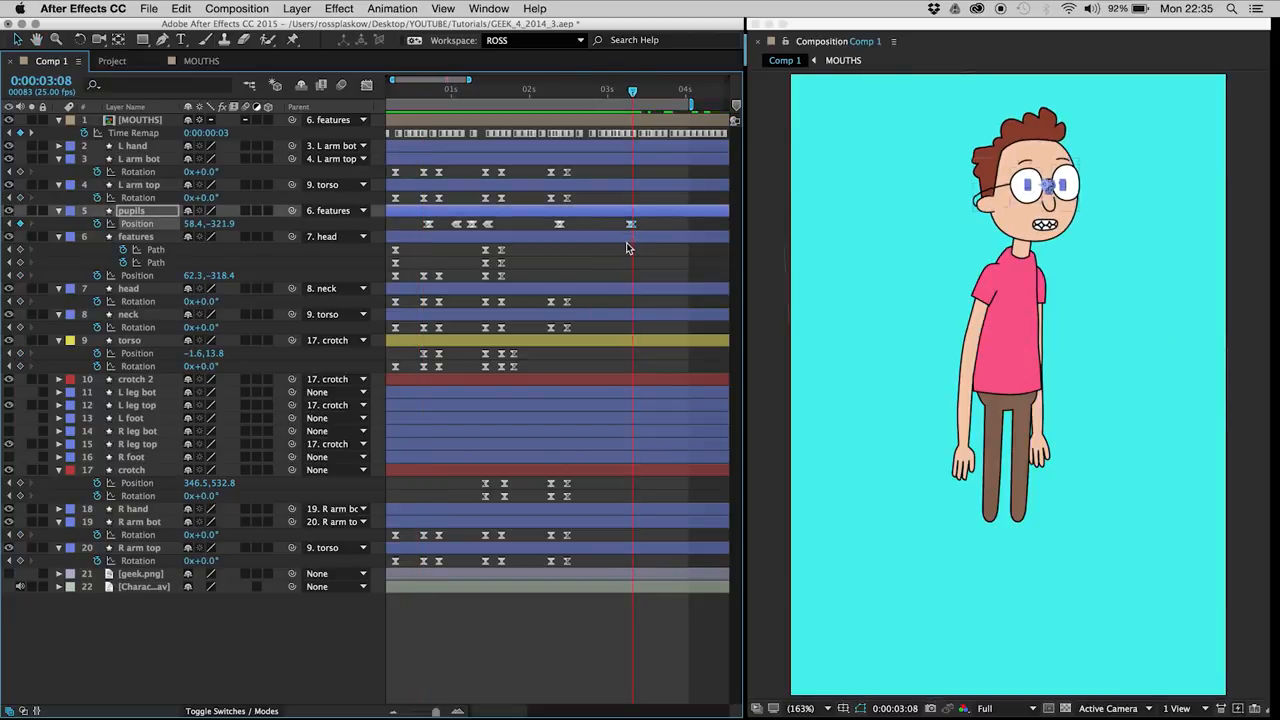
{"action": "key", "text": "Left"}
{"action": "key", "text": "Left"}
{"action": "key", "text": "Left"}
{"action": "key", "text": "Left"}
{"action": "key", "text": "Down"}
{"action": "left_click", "coordinate": [616, 261]}
Step: Hold the pupils' position with a keyframe at 0:00:03:16, move it to 58.4, -321.9 at 0:00:03:17, and preview the animation
{"action": "left_click_drag", "start_coordinate": [640, 100], "coordinate": [657, 96]}
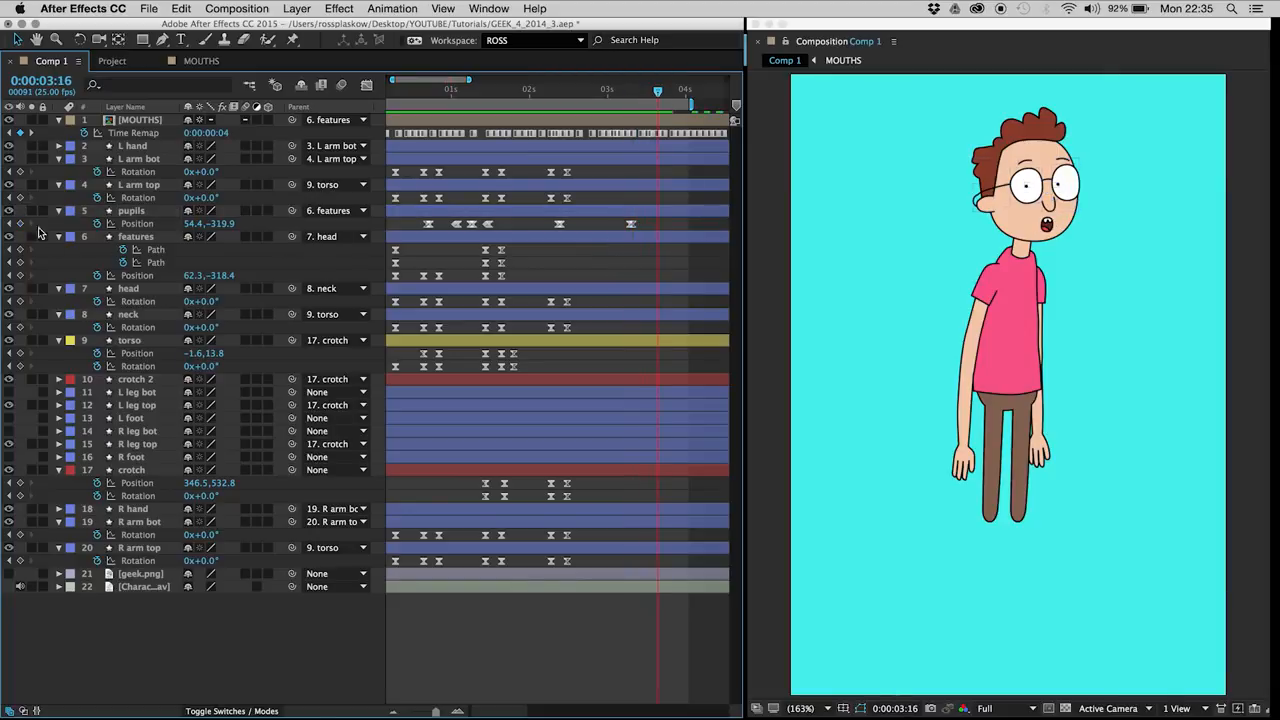
{"action": "left_click", "coordinate": [21, 224]}
{"action": "key", "text": "Up"}
{"action": "key", "text": "Up"}
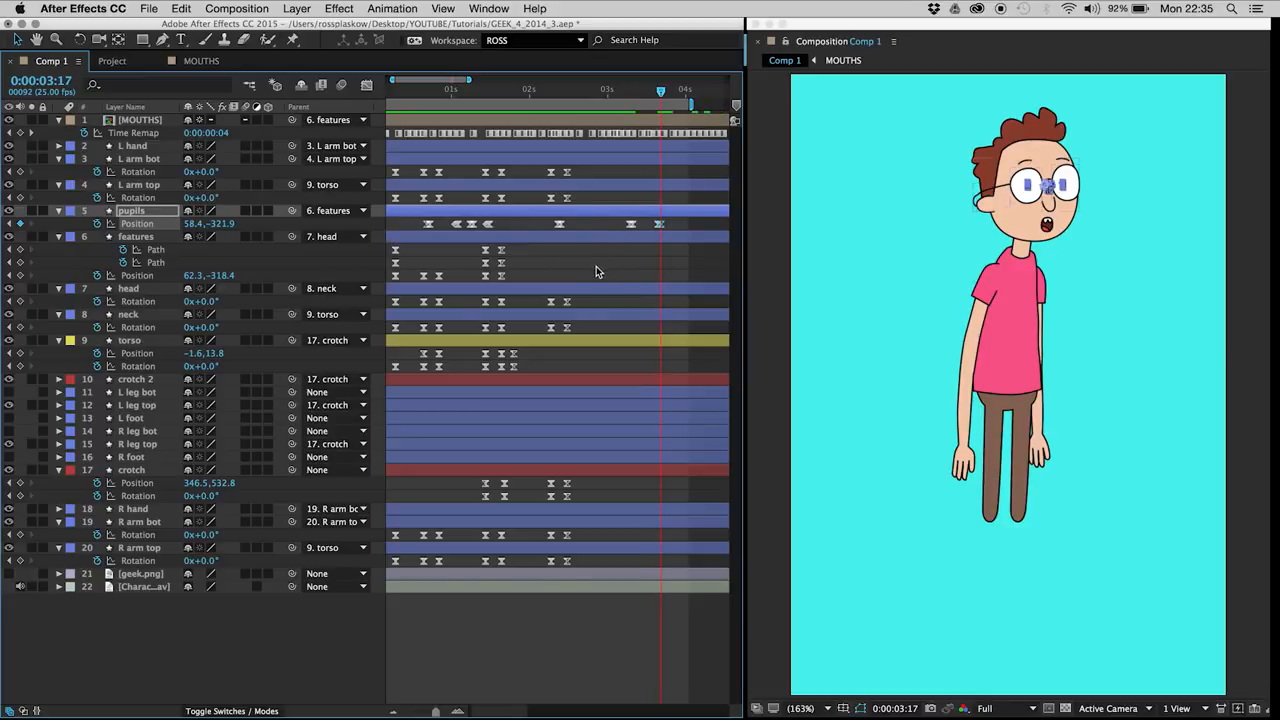
{"action": "left_click", "coordinate": [608, 274]}
{"action": "key", "text": "space"}
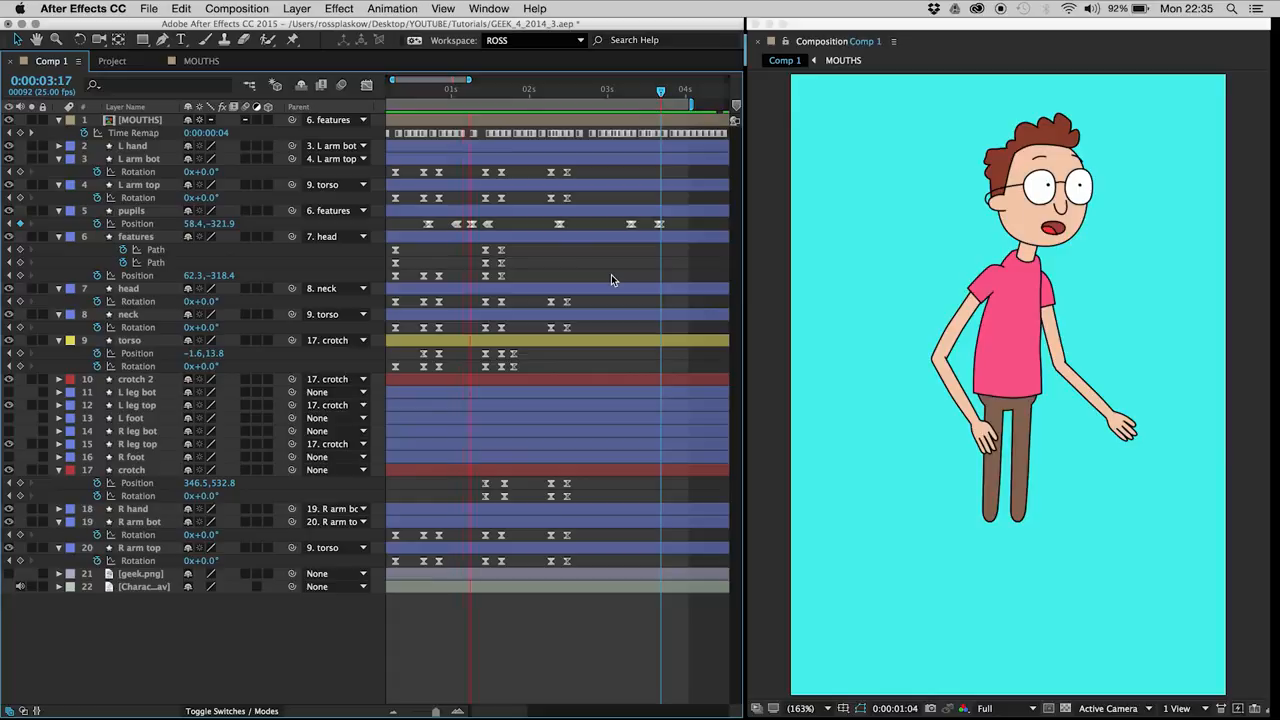